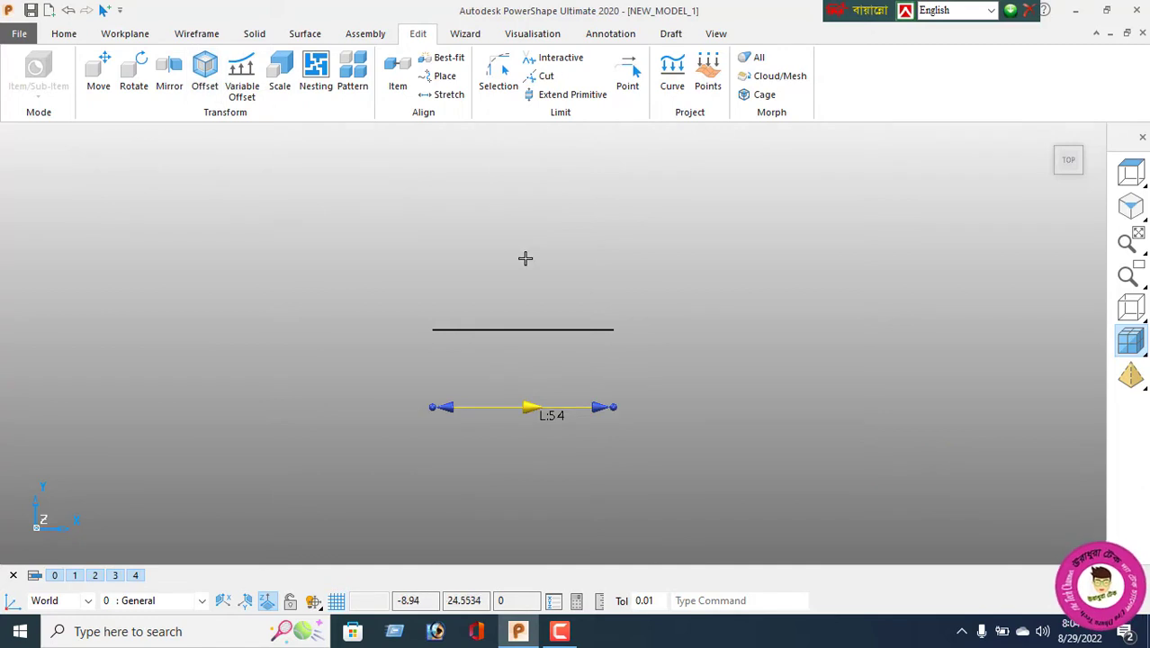
Draw a vertical line about 65 long upward from the midpoint of the lower horizontal line.
{"action": "left_click", "coordinate": [196, 33]}
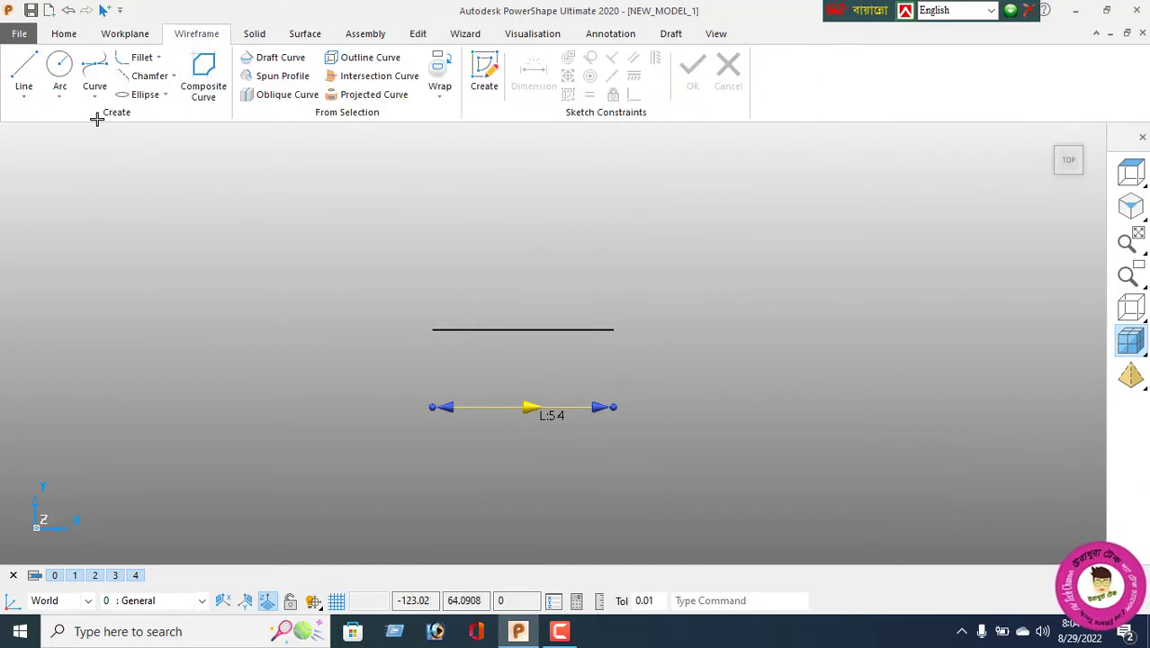
{"action": "left_click", "coordinate": [23, 72]}
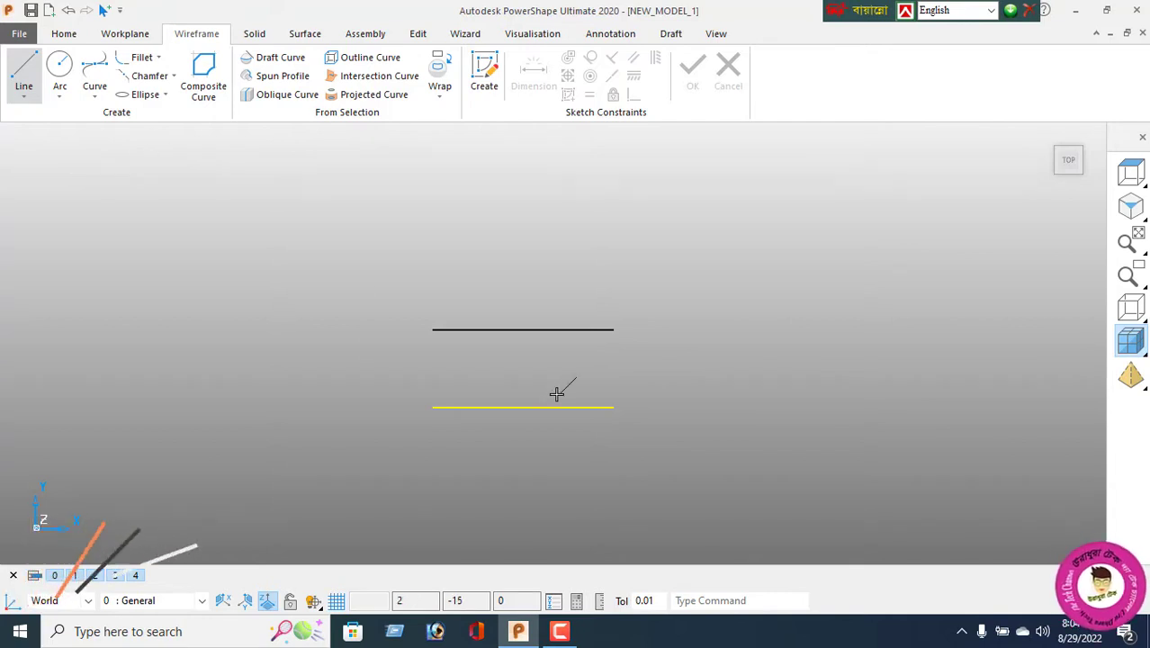
{"action": "left_click", "coordinate": [523, 406]}
{"action": "left_click", "coordinate": [525, 185]}
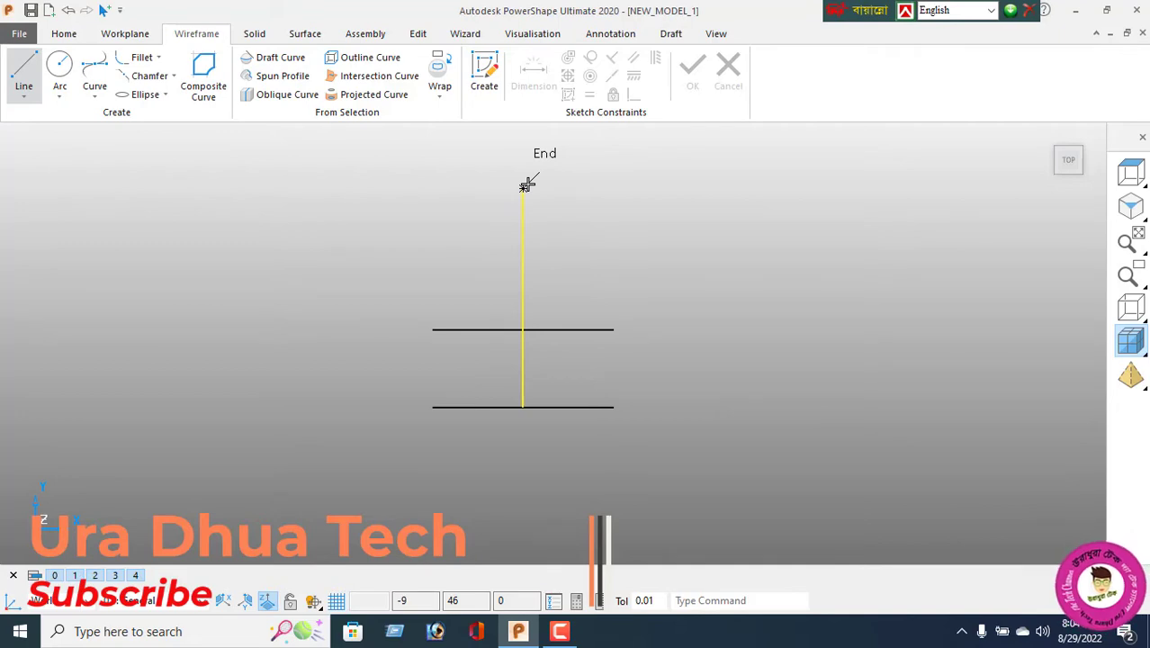
{"action": "right_click", "coordinate": [411, 232]}
{"action": "left_click", "coordinate": [452, 205]}
Set the vertical line's length to 98 and clear the selection.
{"action": "double_click", "coordinate": [521, 234]}
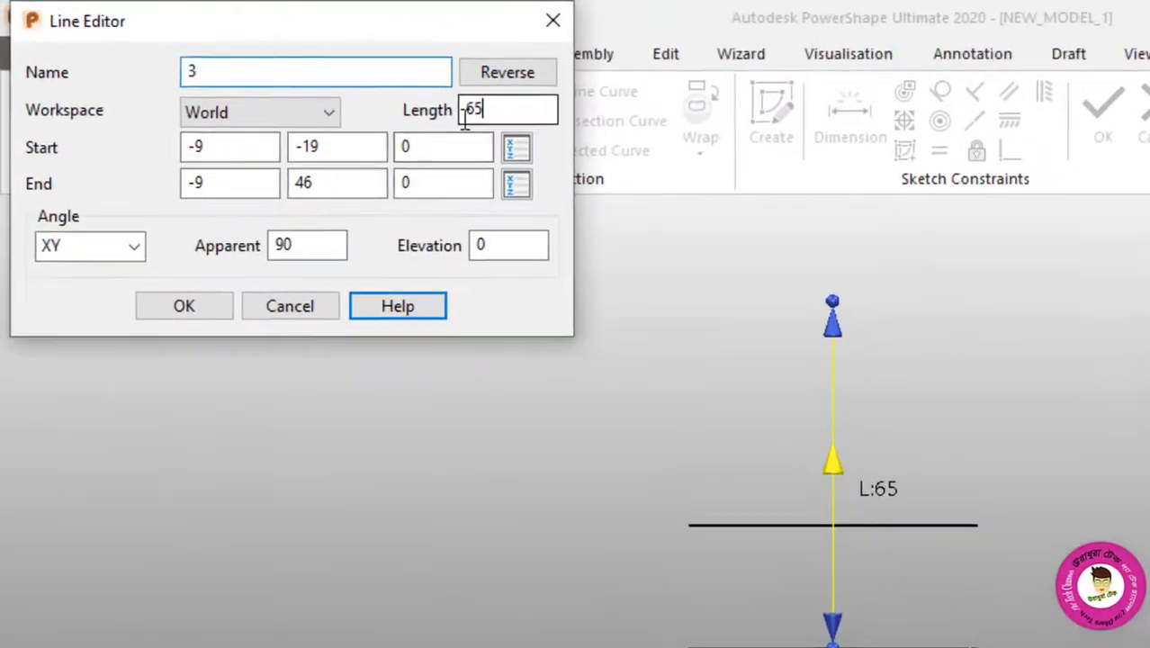
{"action": "double_click", "coordinate": [307, 71]}
{"action": "type", "text": "98"}
{"action": "key", "text": "Return"}
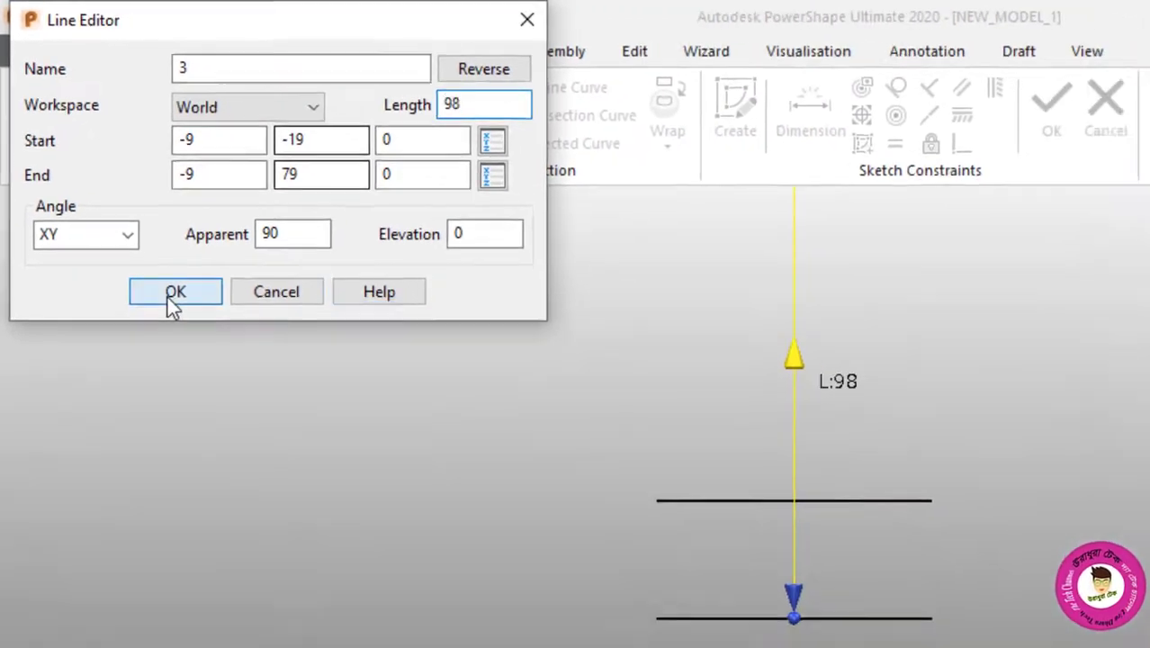
{"action": "left_click", "coordinate": [199, 344]}
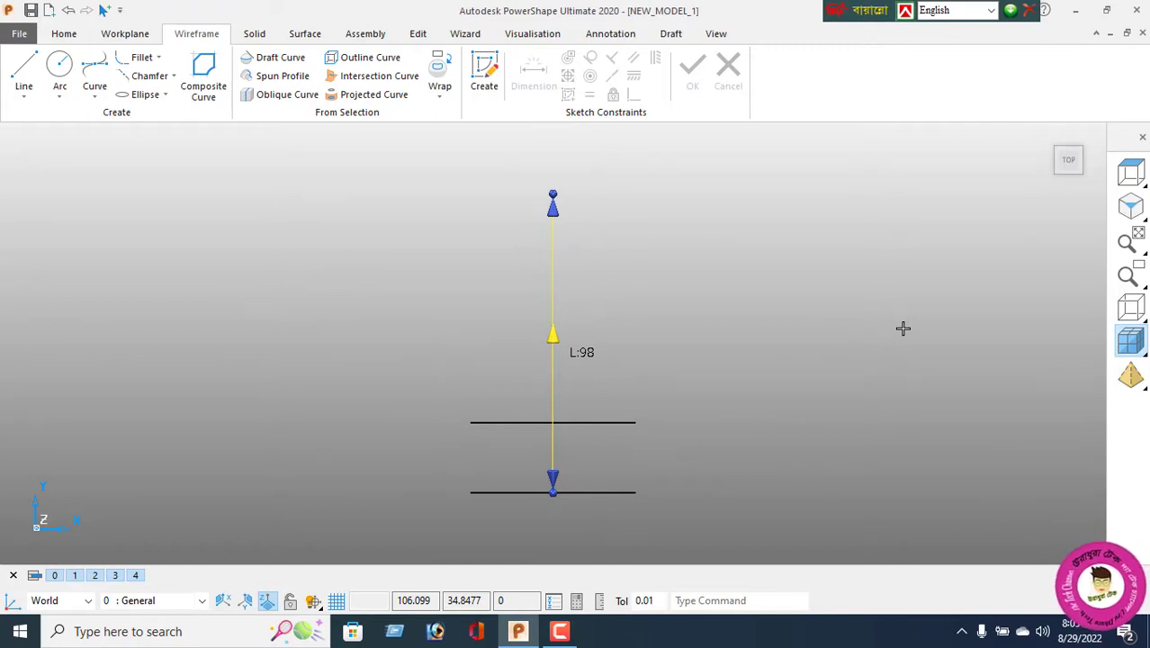
{"action": "right_click", "coordinate": [301, 297]}
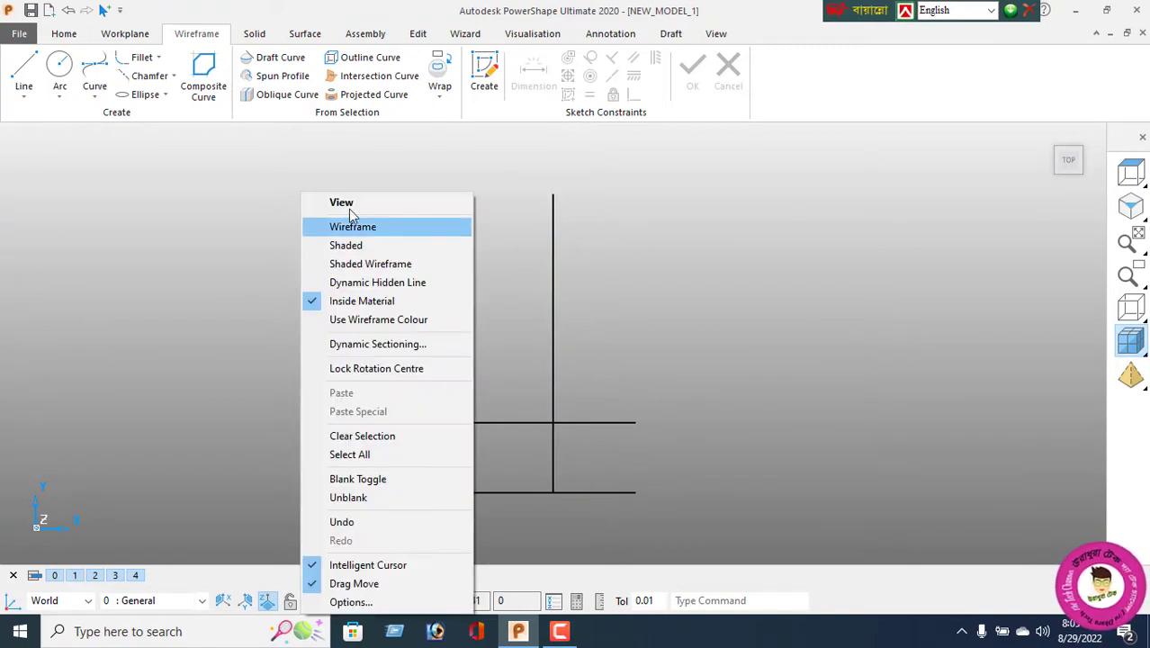
{"action": "left_click", "coordinate": [352, 205]}
Trim away the part of the upper horizontal line to the right of the vertical line with an interactive limit.
{"action": "left_click", "coordinate": [416, 34]}
{"action": "left_click", "coordinate": [543, 59]}
{"action": "left_click", "coordinate": [589, 422]}
{"action": "right_click", "coordinate": [239, 270]}
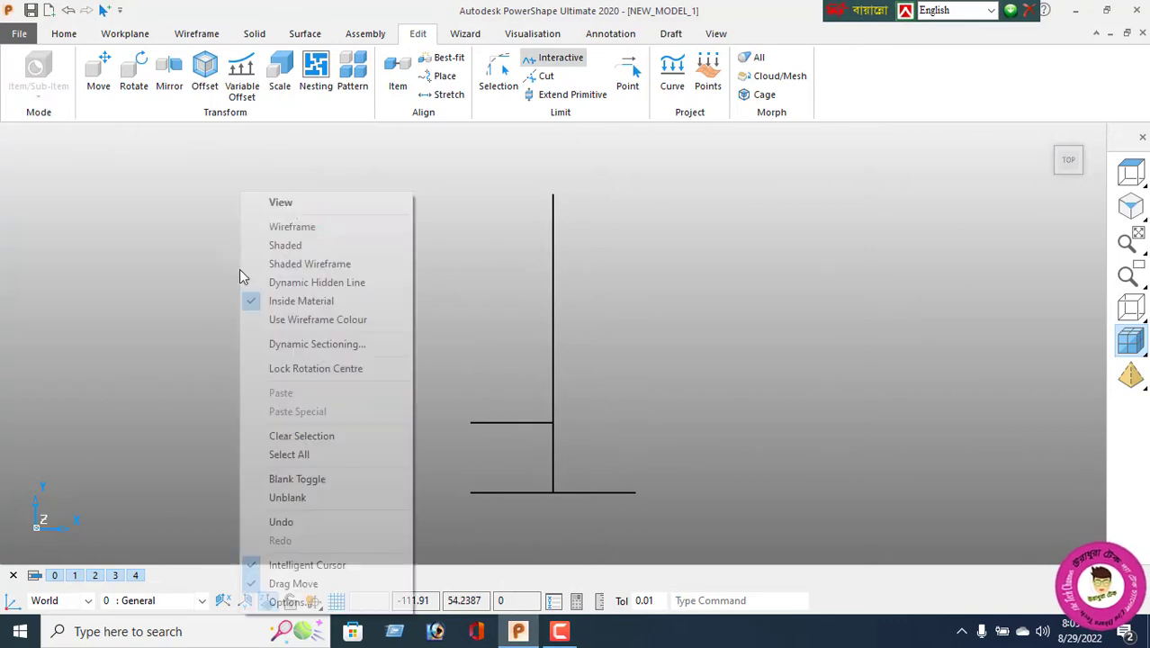
{"action": "left_click", "coordinate": [274, 202]}
{"action": "double_click", "coordinate": [503, 421]}
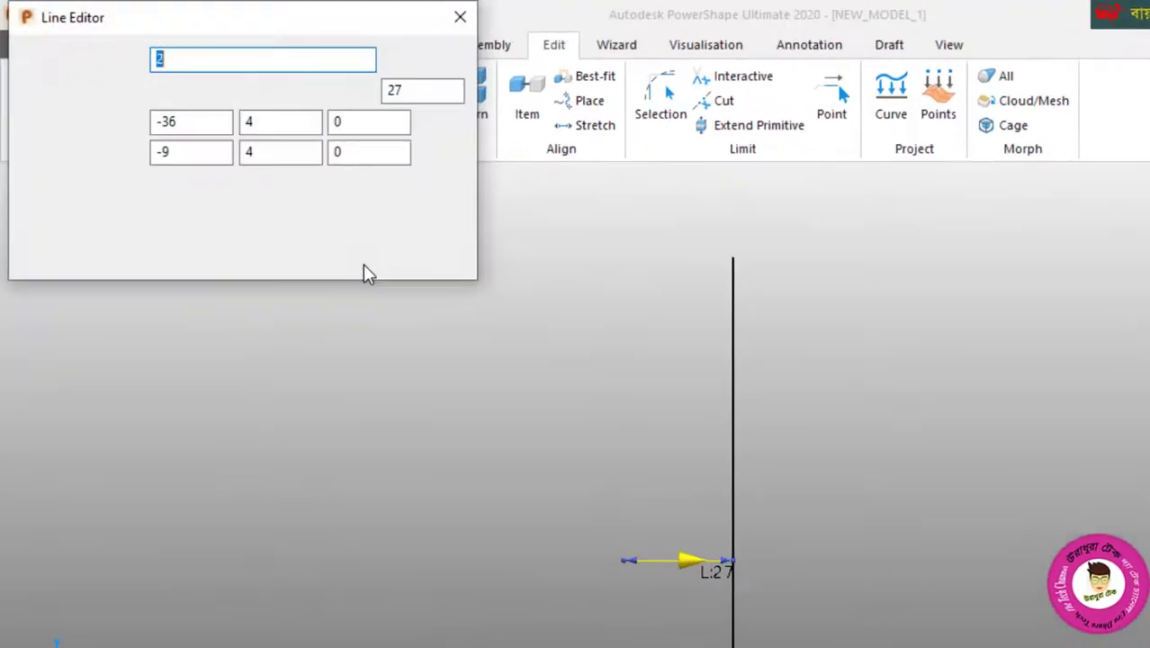
{"action": "left_click_drag", "start_coordinate": [404, 90], "coordinate": [334, 112]}
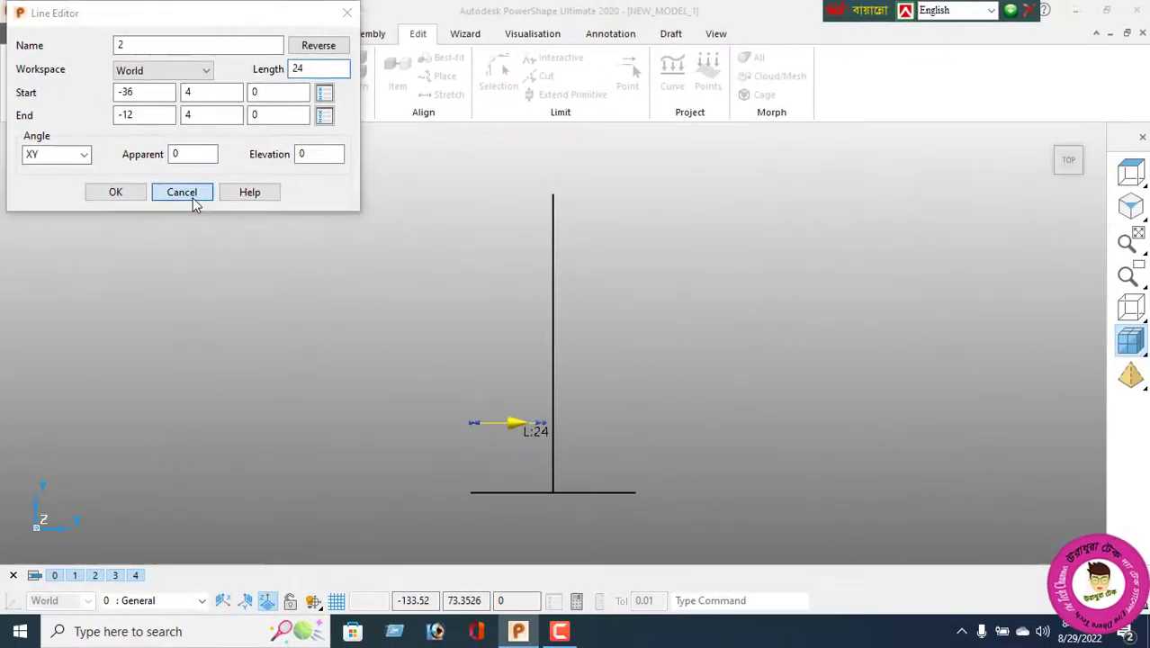
{"action": "left_click", "coordinate": [340, 358]}
Reverse the trimmed horizontal line so it starts at the vertical line and set its length to 24.
{"action": "double_click", "coordinate": [520, 423]}
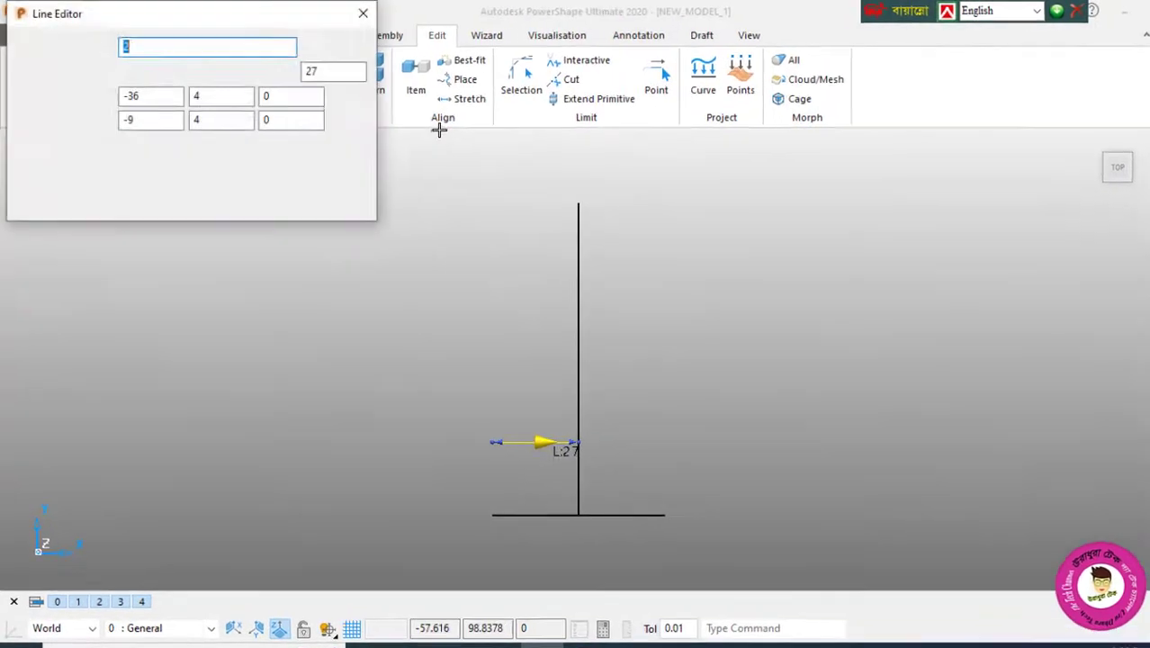
{"action": "left_click", "coordinate": [320, 45]}
{"action": "left_click_drag", "start_coordinate": [310, 68], "coordinate": [270, 81]}
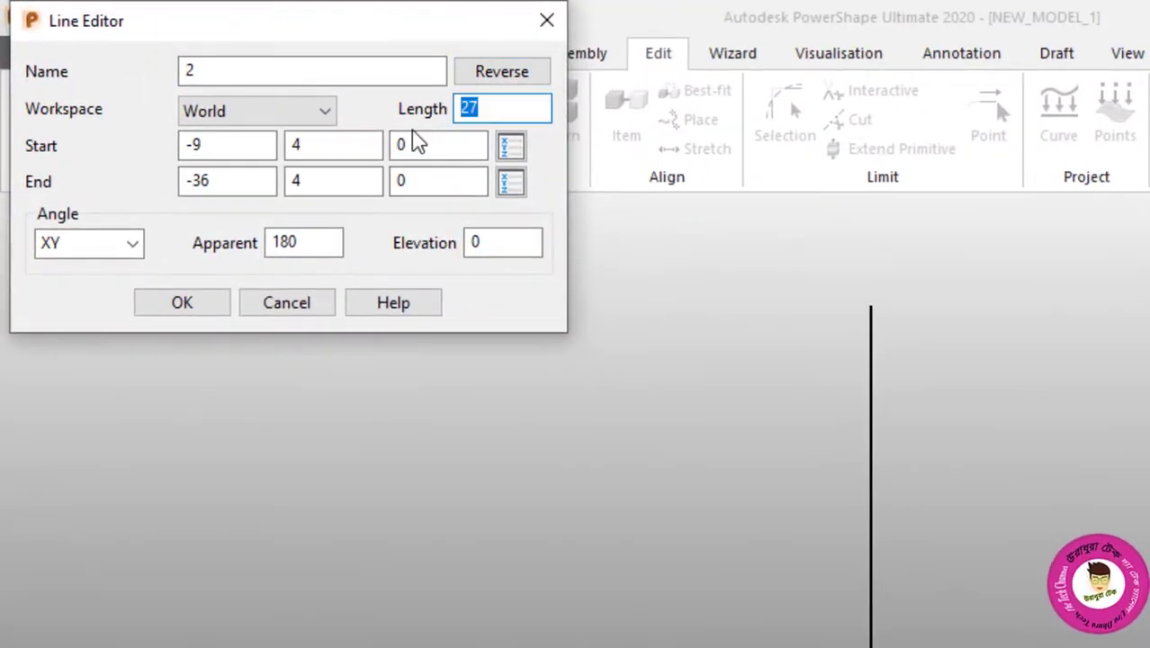
{"action": "type", "text": "24"}
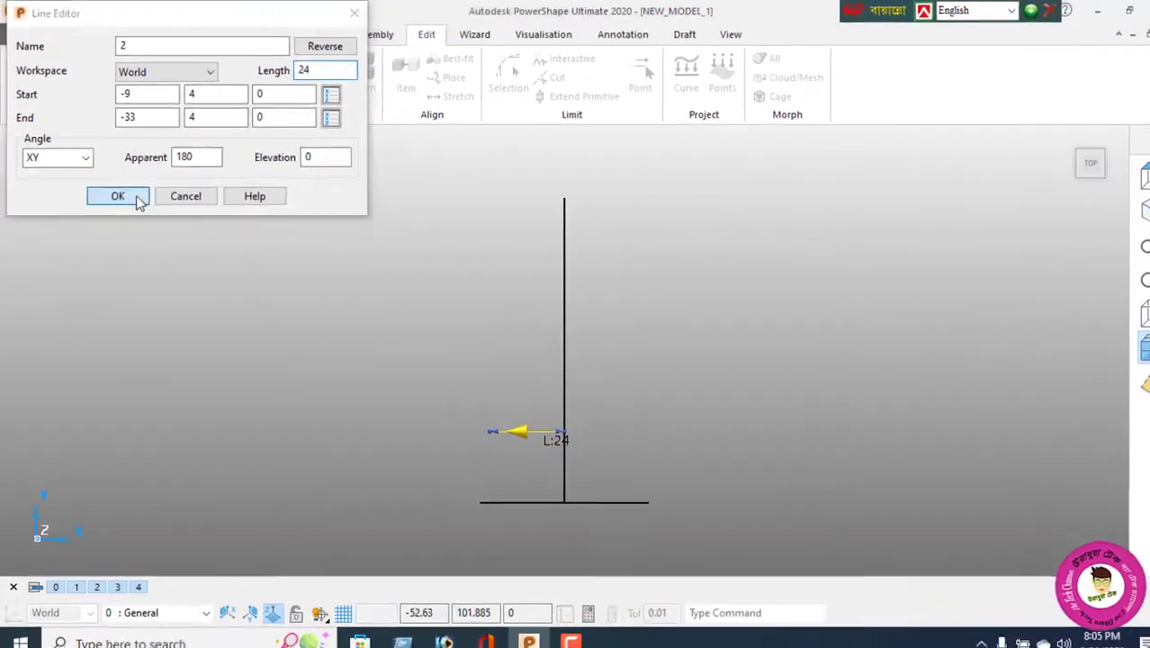
{"action": "left_click", "coordinate": [182, 302]}
Create a workplane at the midpoint of the vertical line.
{"action": "left_click", "coordinate": [124, 33]}
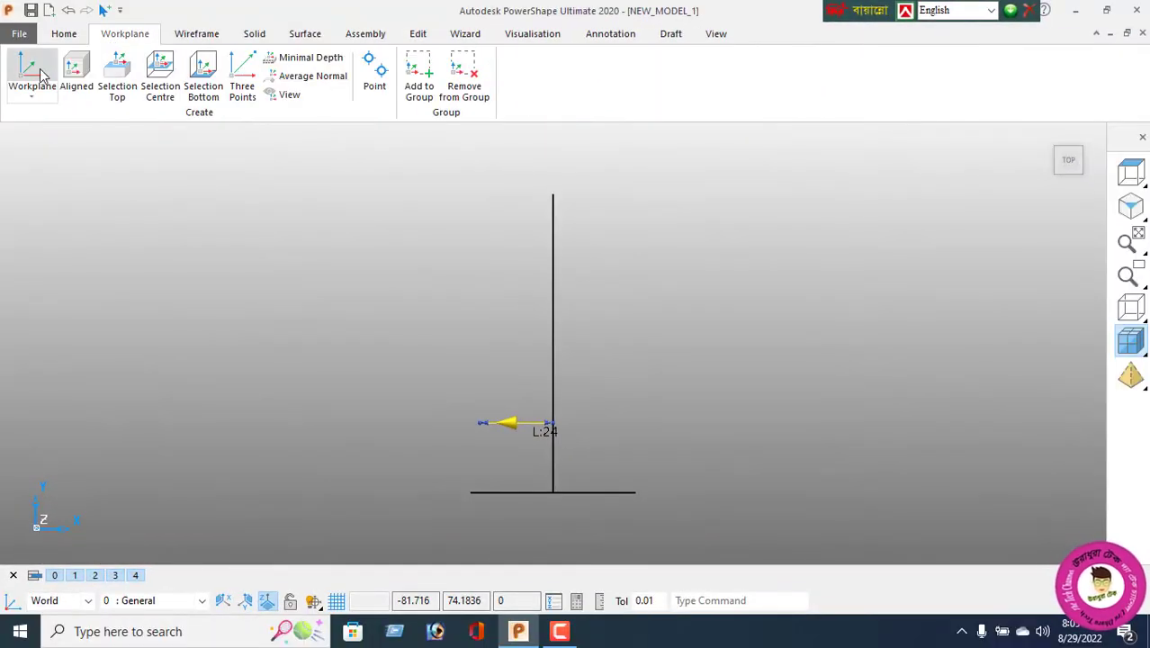
{"action": "left_click", "coordinate": [33, 72]}
{"action": "left_click", "coordinate": [552, 339]}
{"action": "right_click", "coordinate": [276, 204]}
{"action": "left_click", "coordinate": [275, 204]}
Mirror a copy of the 24-long horizontal line across the workplane's YZ plane.
{"action": "left_click_drag", "start_coordinate": [440, 343], "coordinate": [490, 463]}
{"action": "left_click", "coordinate": [412, 38]}
{"action": "left_click", "coordinate": [168, 79]}
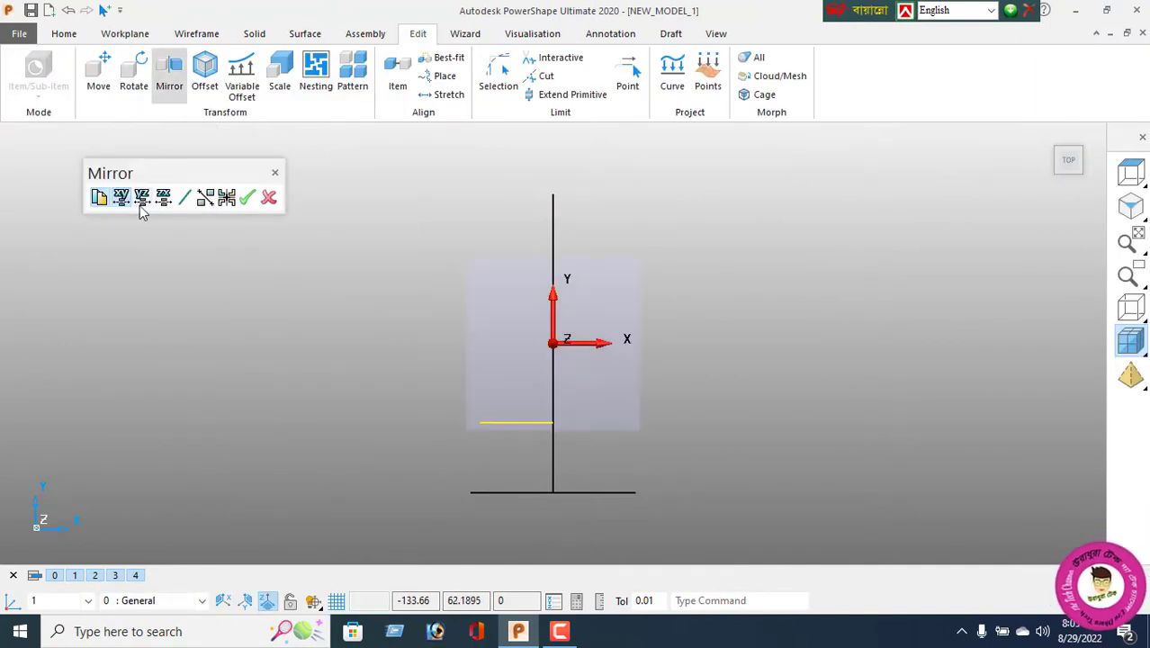
{"action": "left_click", "coordinate": [141, 198]}
{"action": "left_click", "coordinate": [249, 197]}
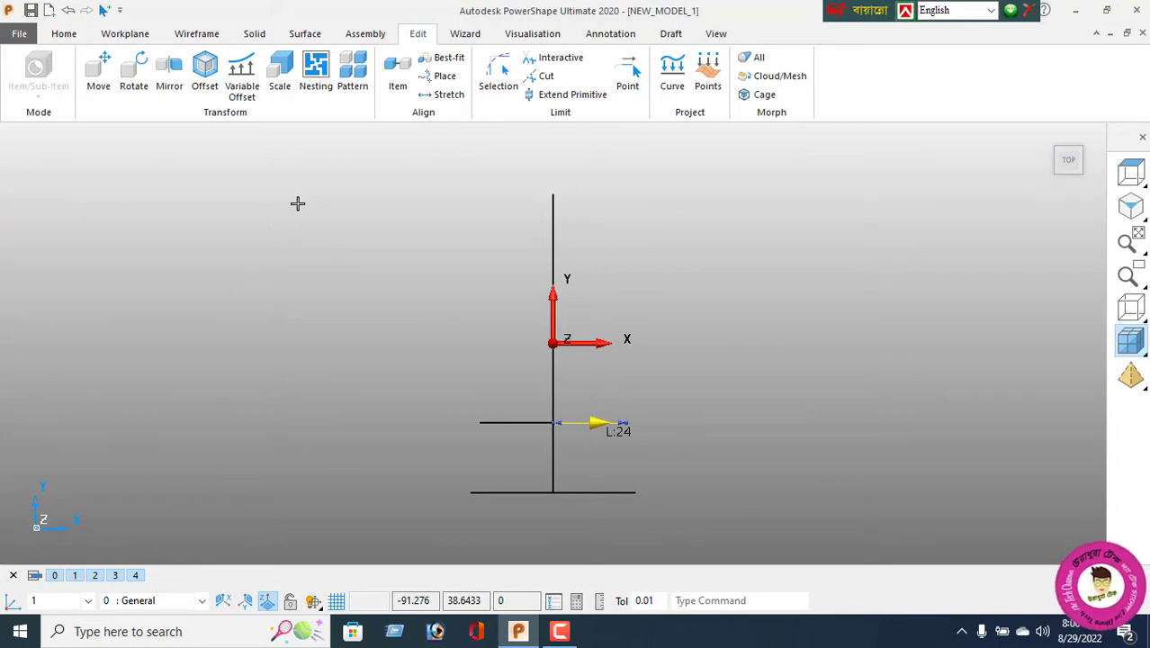
{"action": "right_click", "coordinate": [362, 205]}
{"action": "left_click", "coordinate": [402, 206]}
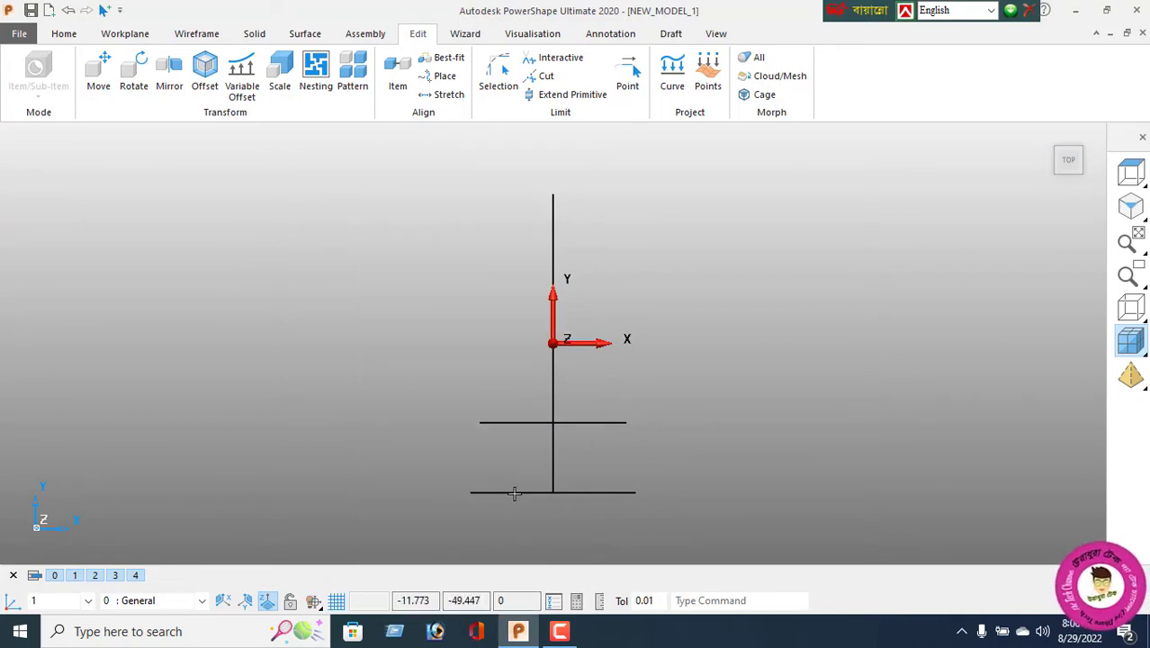
Offset a copy of the lowest horizontal line upward to Y -8, just below the workplane origin.
{"action": "left_click", "coordinate": [514, 493]}
{"action": "left_click", "coordinate": [210, 95]}
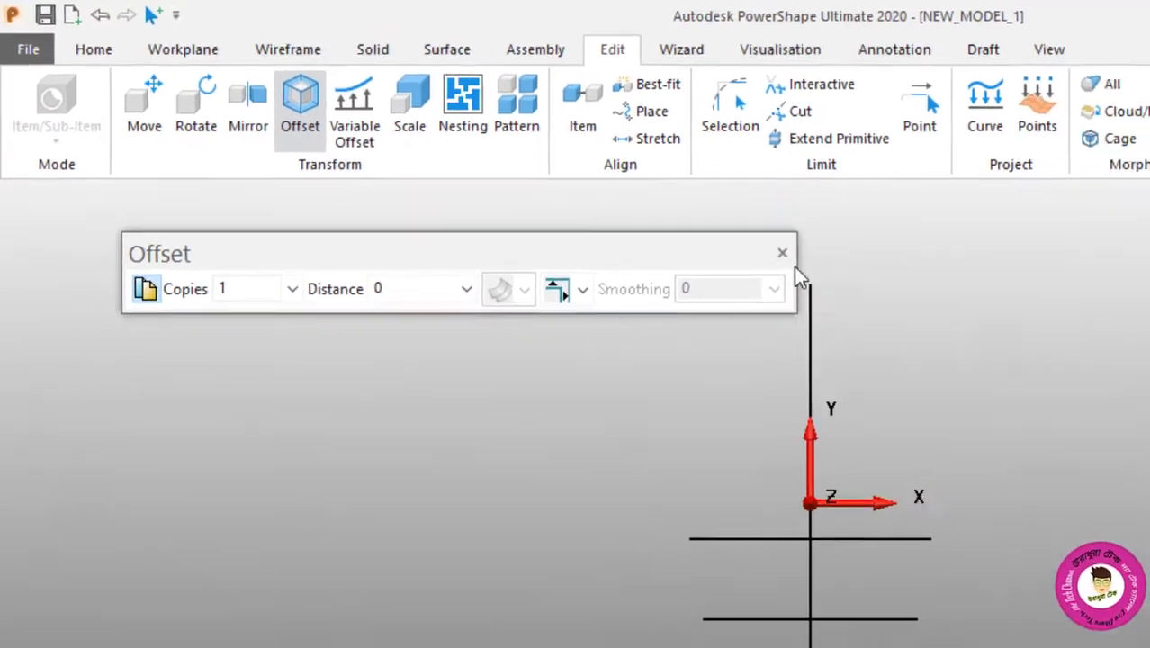
{"action": "left_click", "coordinate": [873, 281]}
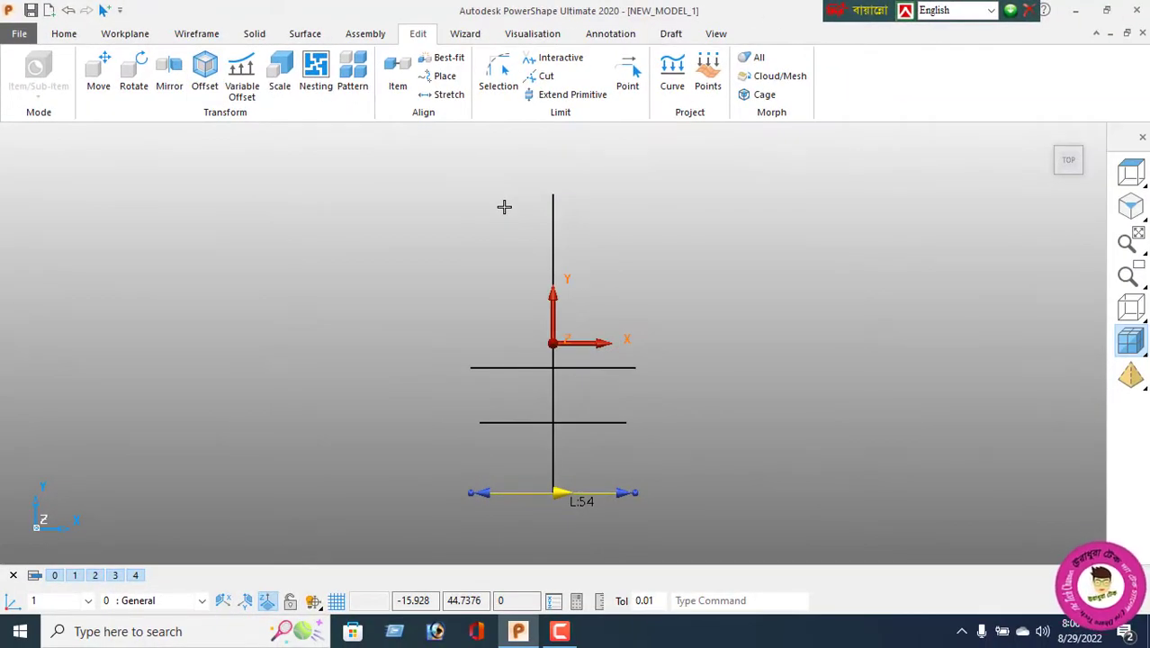
Trim away the right half of the offset line just below the workplane origin.
{"action": "left_click", "coordinate": [539, 57]}
{"action": "left_click", "coordinate": [590, 366]}
{"action": "right_click", "coordinate": [213, 195]}
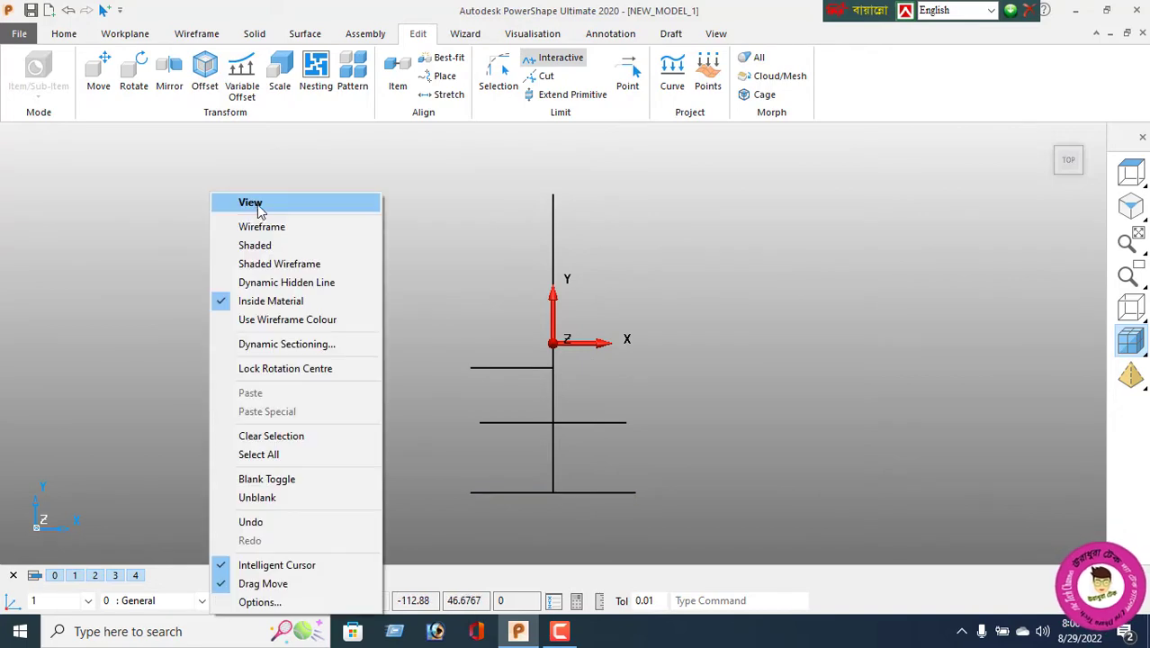
{"action": "key", "text": "Escape"}
Reverse the trimmed line just below the workplane origin and set its length to 67/2.
{"action": "double_click", "coordinate": [505, 366]}
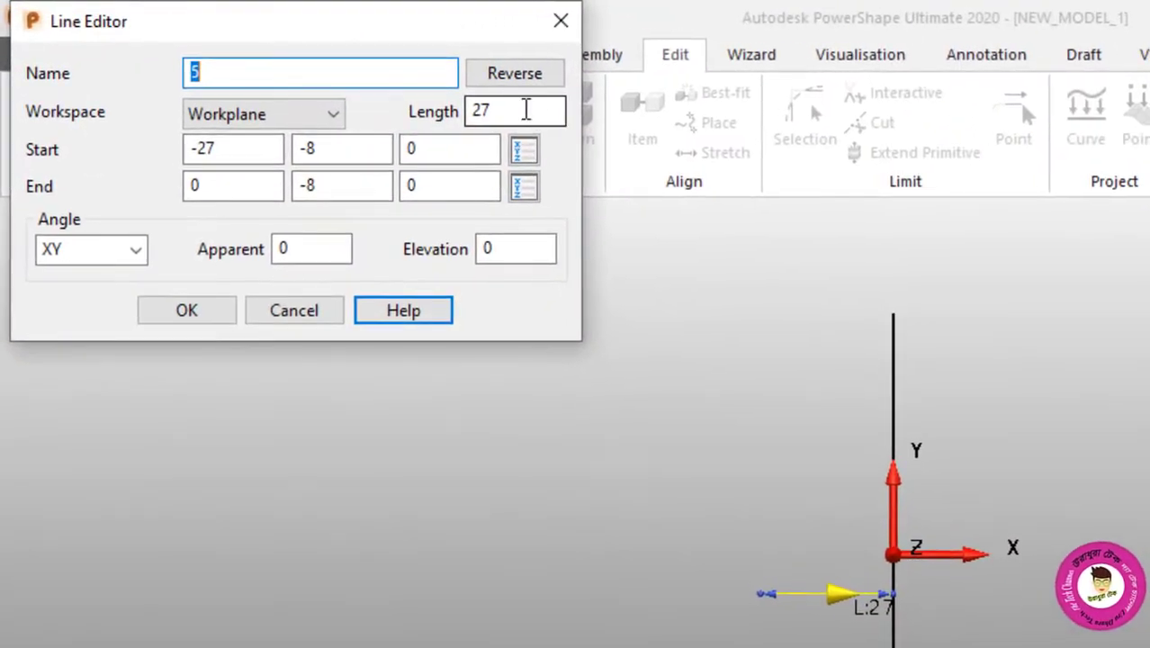
{"action": "left_click", "coordinate": [517, 76]}
{"action": "left_click_drag", "start_coordinate": [513, 116], "coordinate": [472, 133]}
{"action": "type", "text": "67"}
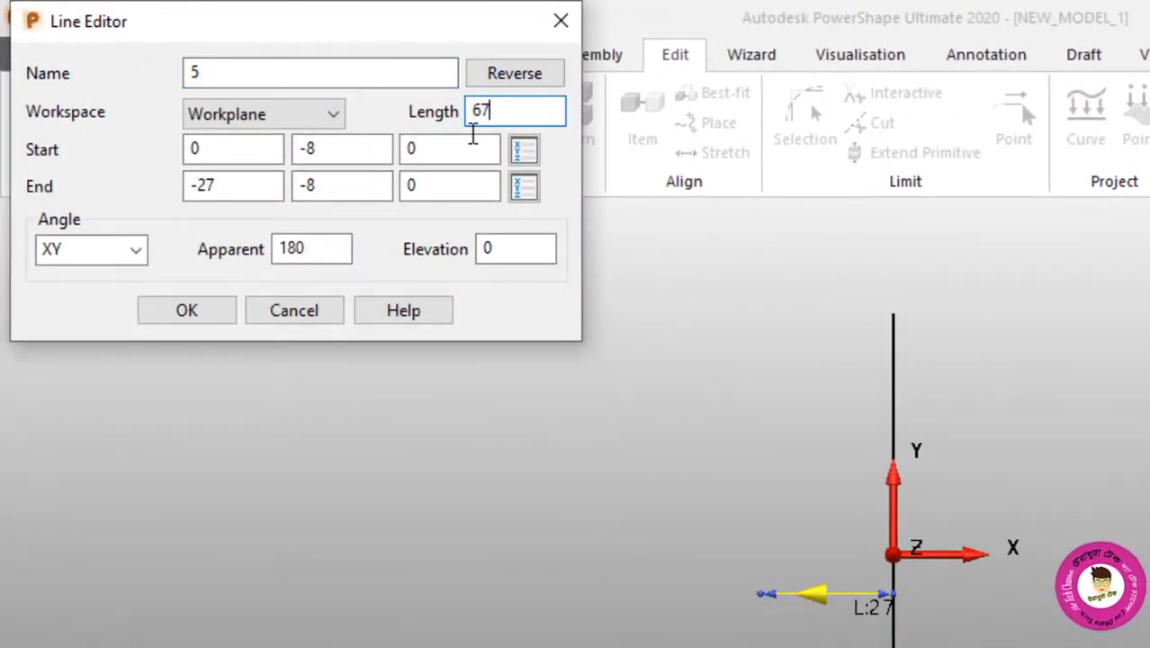
{"action": "type", "text": "/2"}
{"action": "key", "text": "Return"}
{"action": "left_click", "coordinate": [198, 315]}
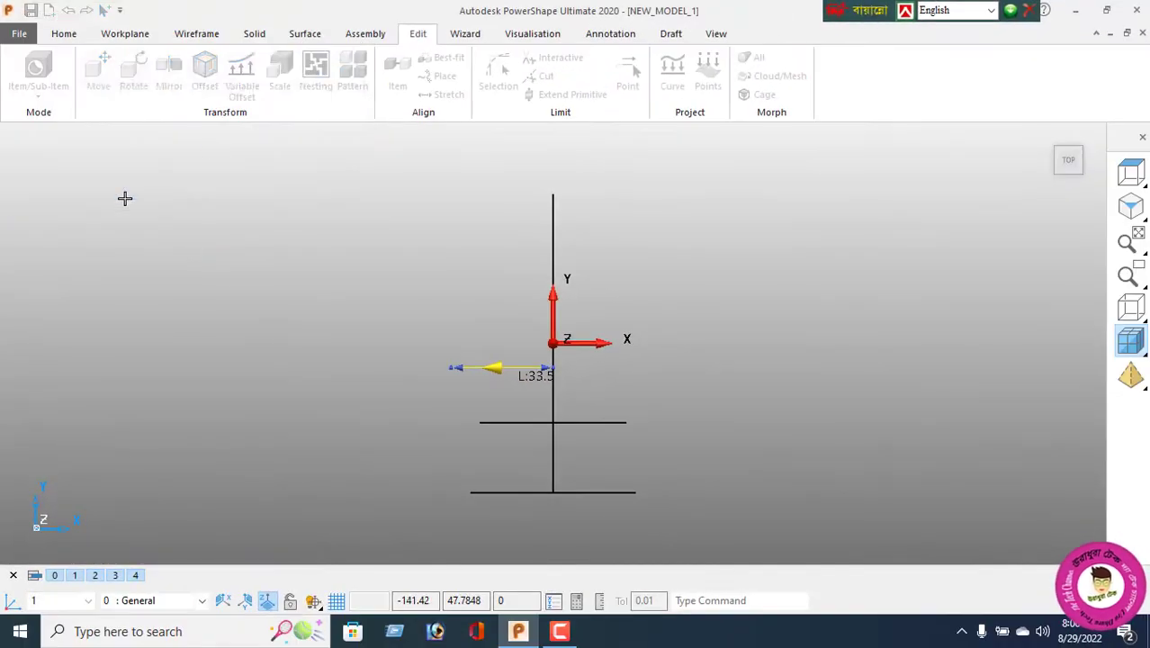
Mirror a copy of the 33.5-long line across the workplane's YZ plane.
{"action": "left_click", "coordinate": [169, 76]}
{"action": "left_click", "coordinate": [146, 196]}
{"action": "left_click", "coordinate": [247, 196]}
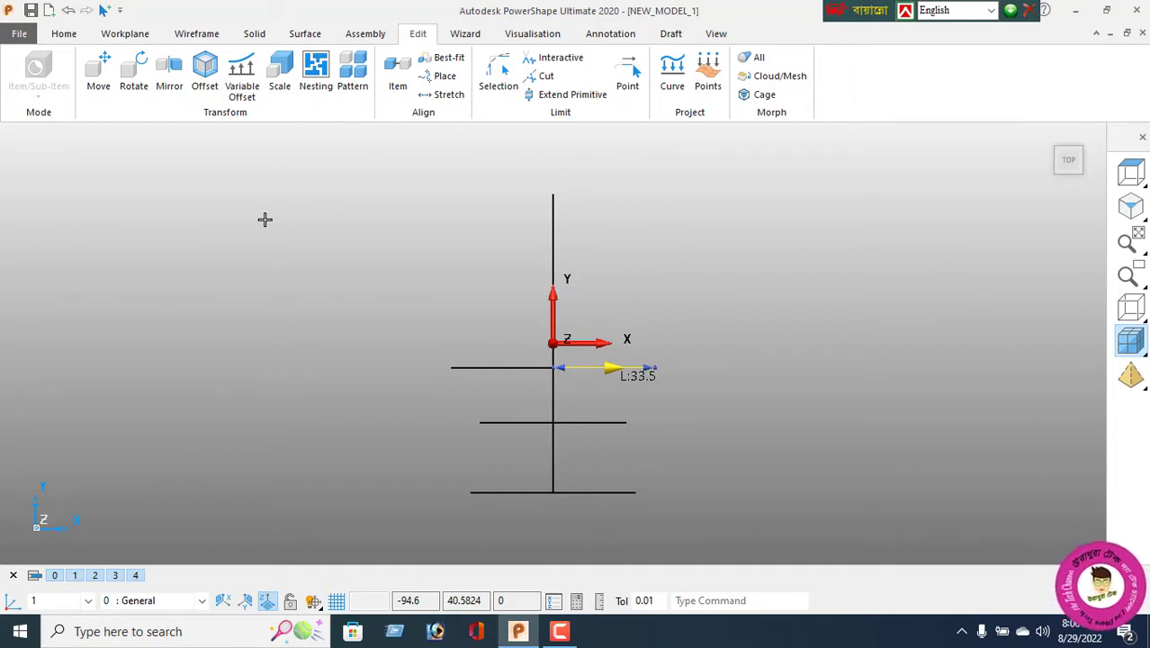
Offset a copy of the lowest horizontal line upward to Y 17, above the workplane origin.
{"action": "left_click", "coordinate": [506, 492]}
{"action": "left_click", "coordinate": [205, 72]}
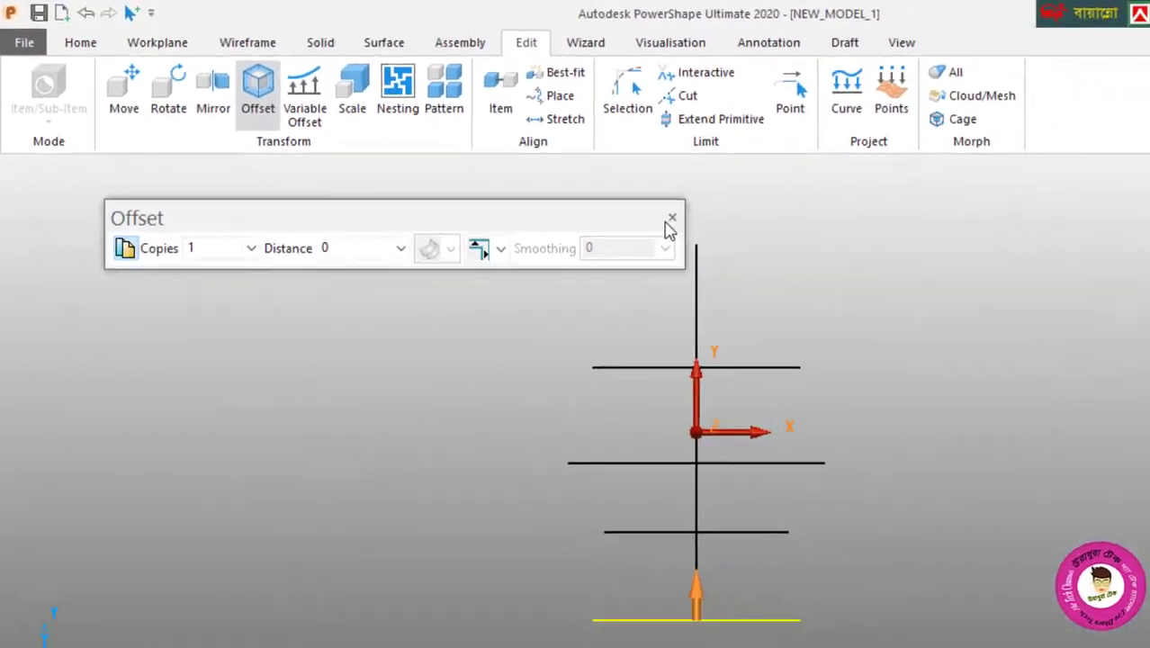
{"action": "left_click", "coordinate": [544, 176]}
Trim away the right half of the topmost horizontal line at the vertical line.
{"action": "left_click", "coordinate": [560, 60]}
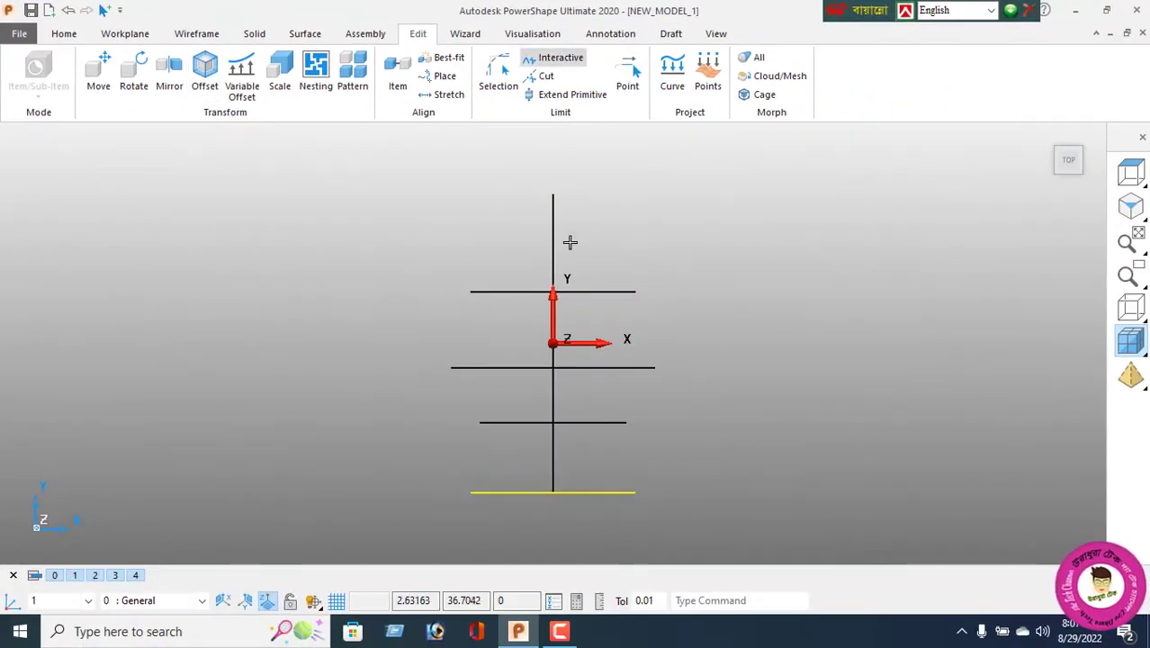
{"action": "left_click", "coordinate": [619, 291]}
{"action": "right_click", "coordinate": [266, 237]}
{"action": "left_click", "coordinate": [332, 208]}
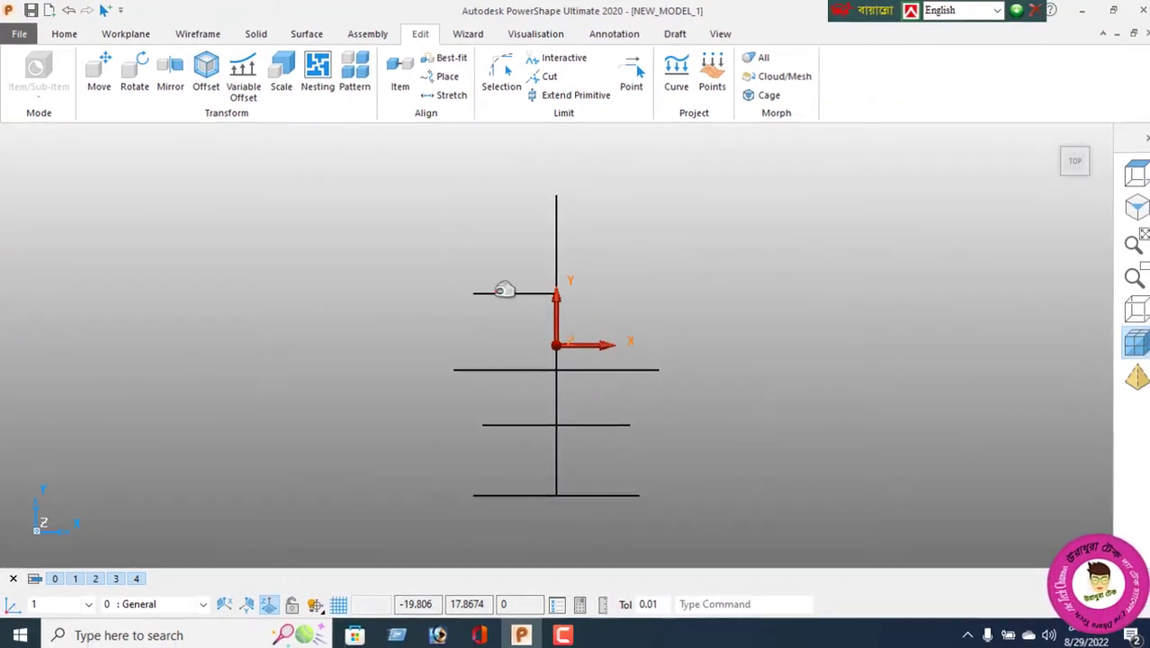
Reverse the topmost horizontal line so it starts at the vertical line and set its length to 15.
{"action": "double_click", "coordinate": [504, 291]}
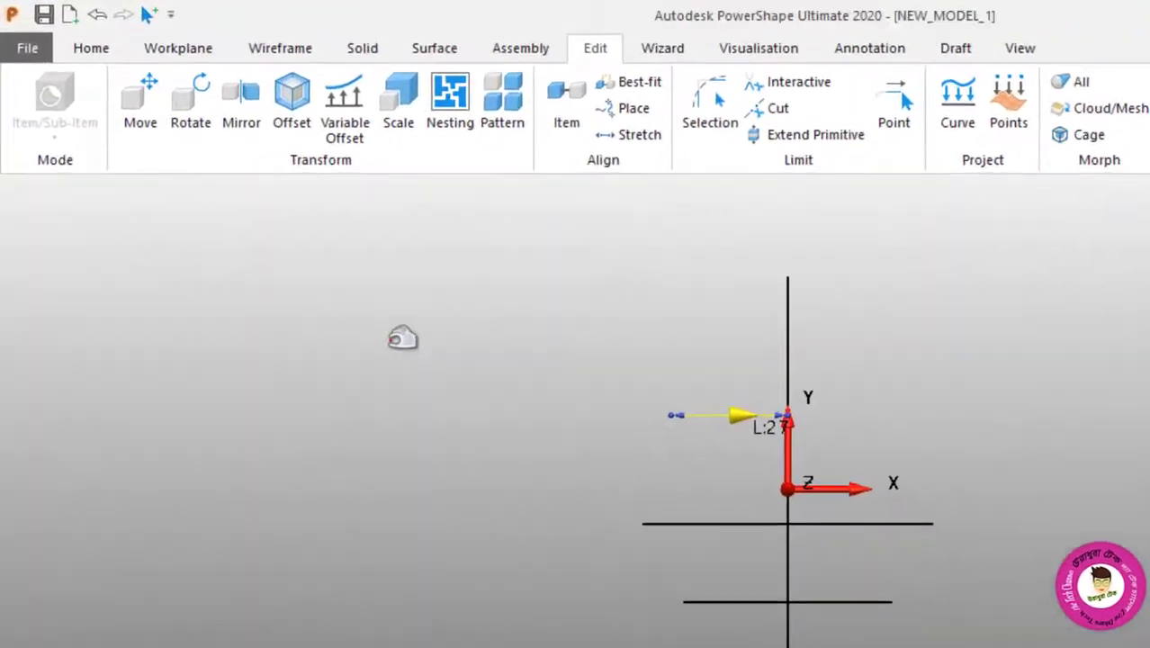
{"action": "left_click", "coordinate": [320, 45]}
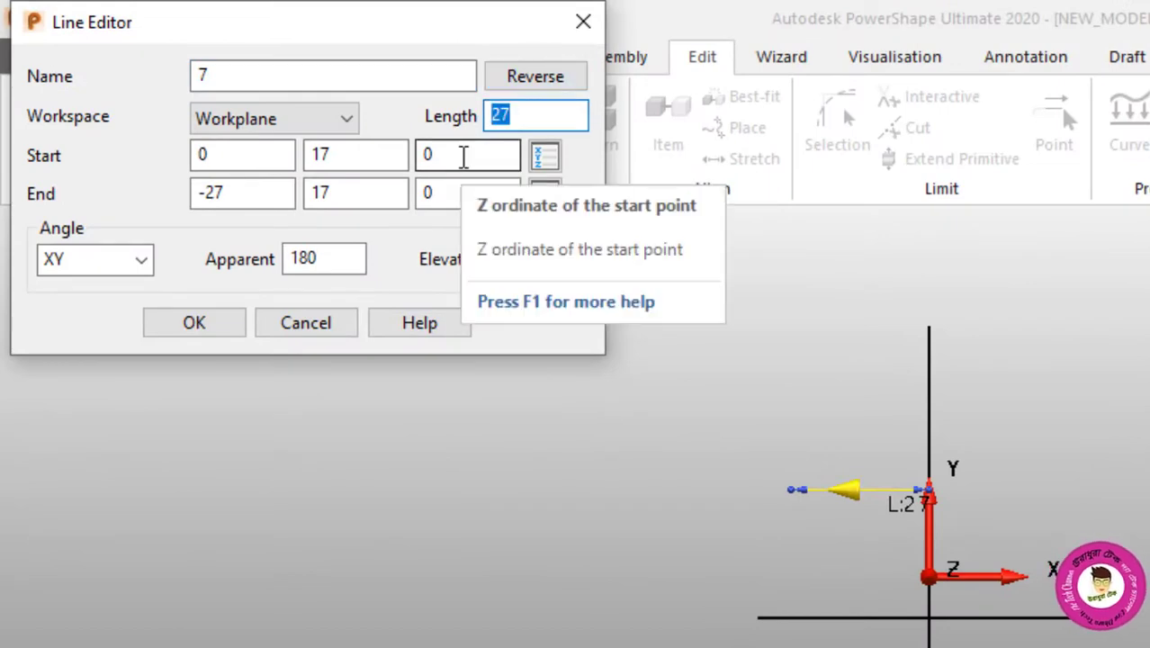
{"action": "type", "text": "15"}
{"action": "key", "text": "Return"}
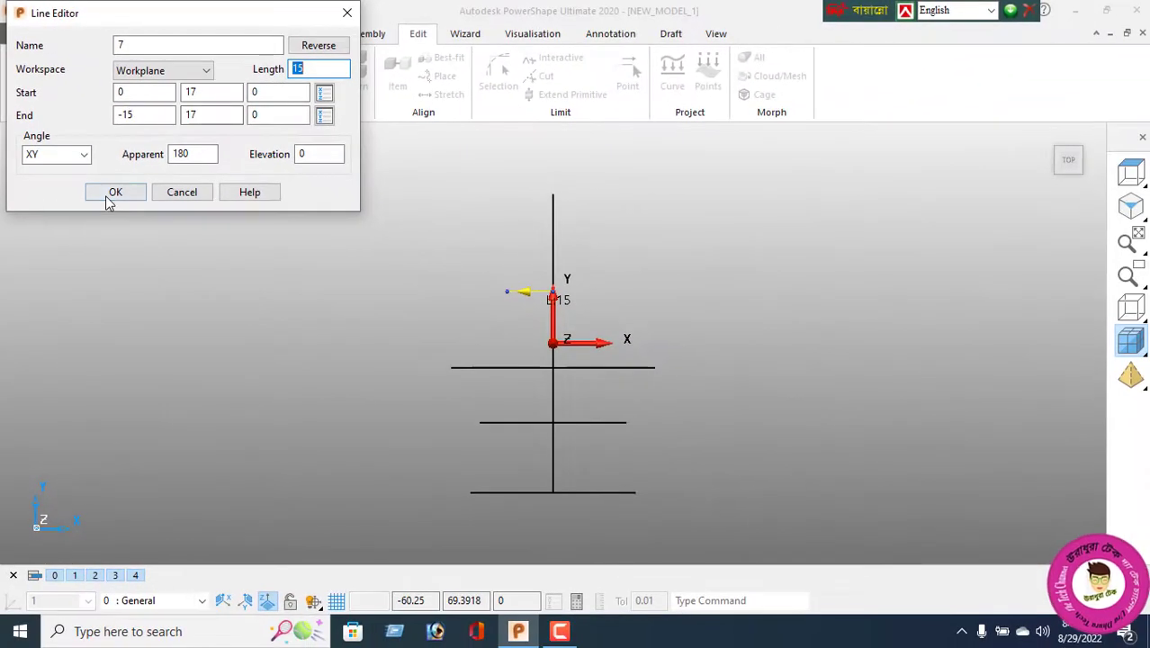
{"action": "left_click", "coordinate": [113, 193]}
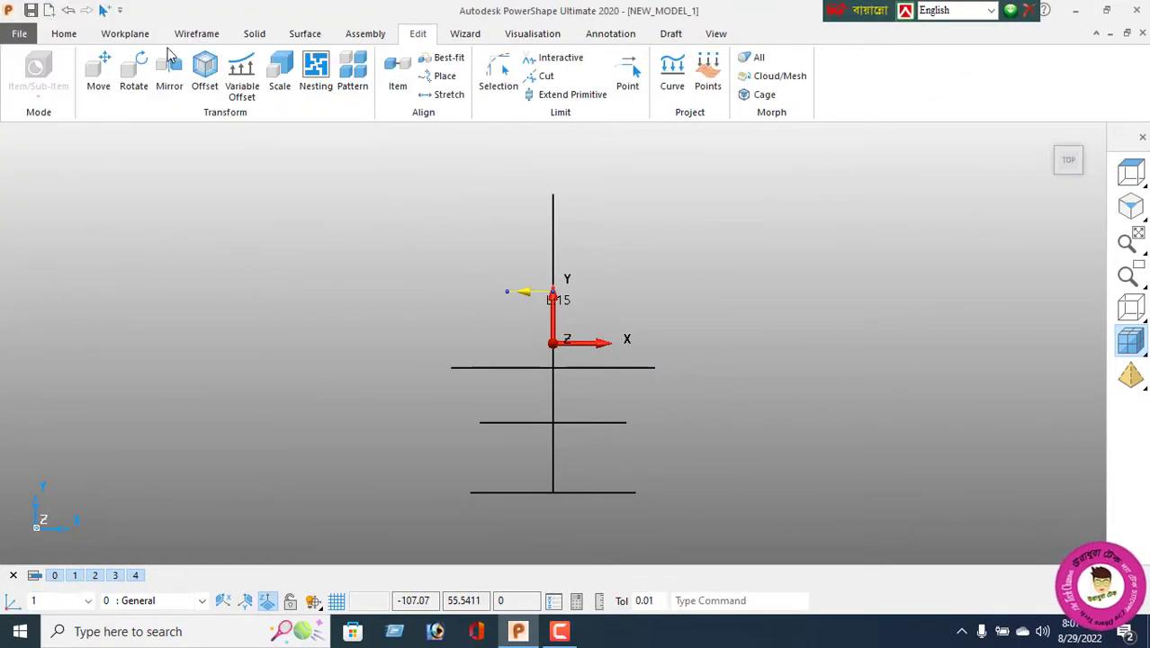
Mirror a copy of the 15-long line across the workplane's YZ plane and clear the selection.
{"action": "left_click", "coordinate": [169, 74]}
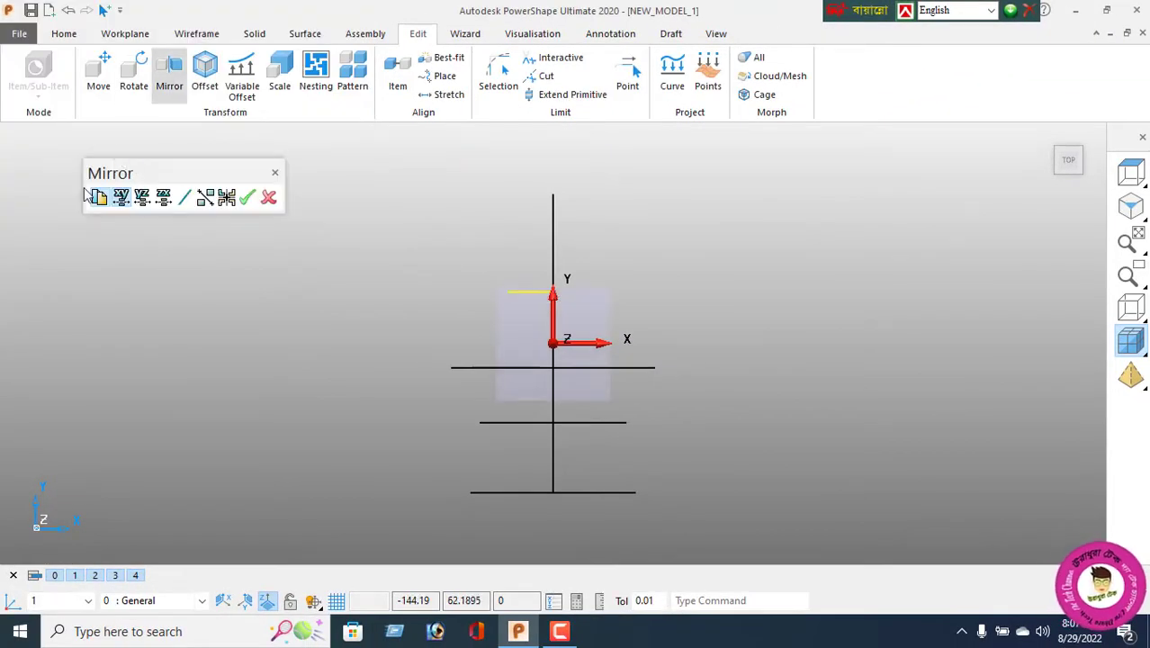
{"action": "left_click", "coordinate": [252, 199]}
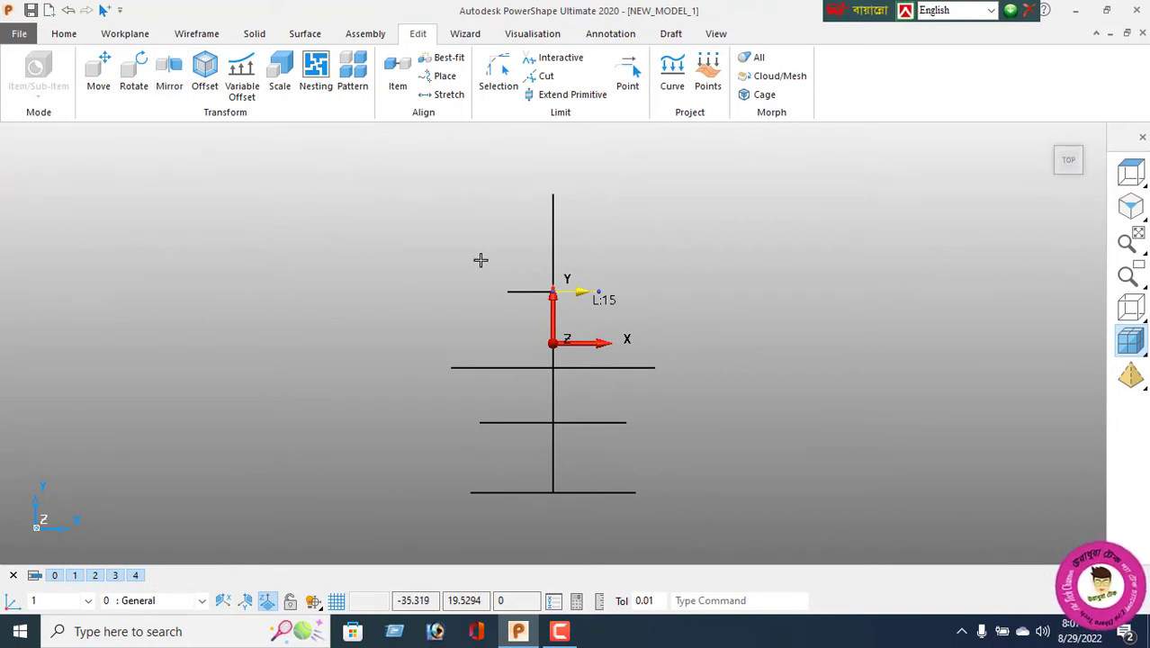
{"action": "left_click", "coordinate": [204, 74]}
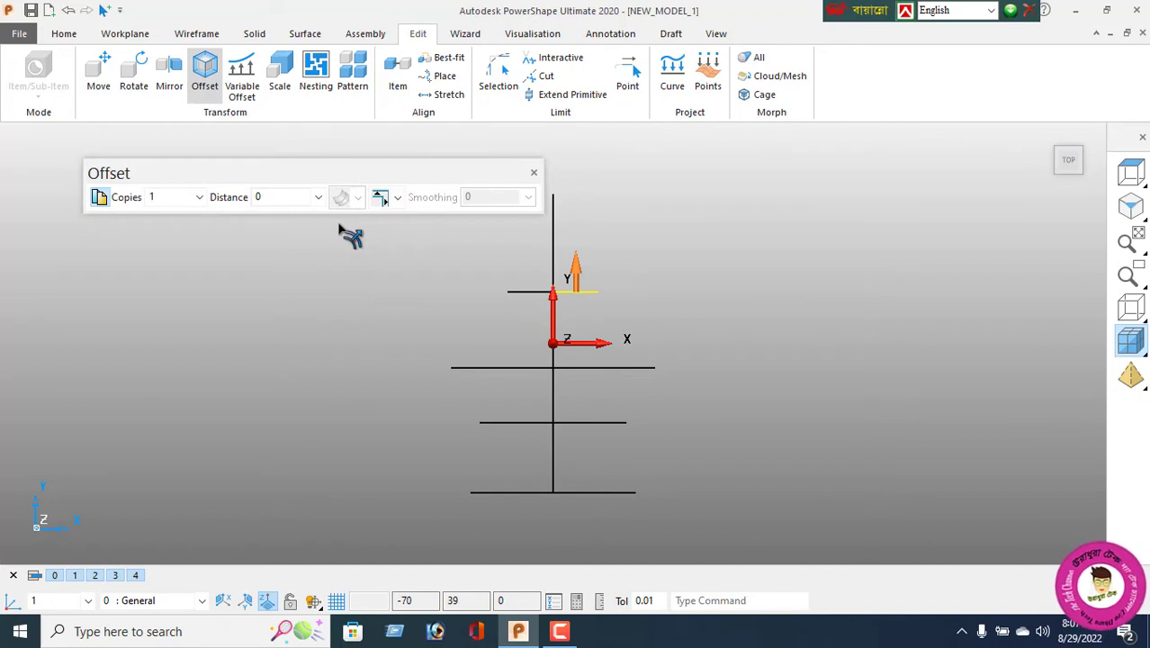
{"action": "left_click", "coordinate": [533, 173]}
{"action": "right_click", "coordinate": [325, 195]}
{"action": "left_click", "coordinate": [391, 435]}
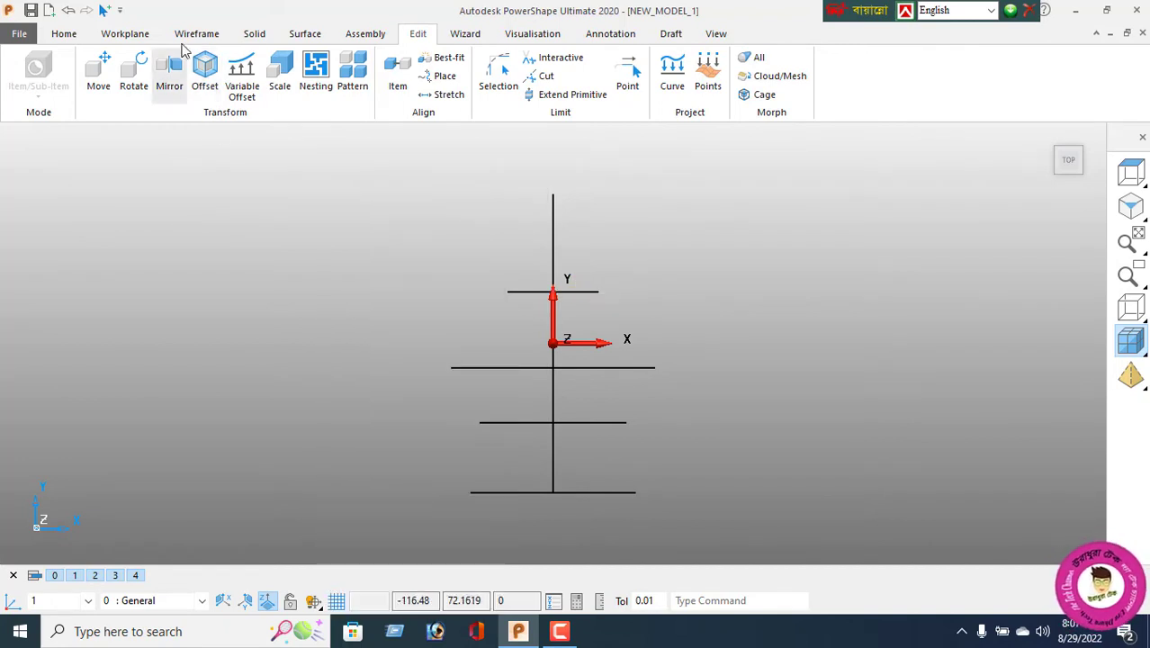
Draw a horizontal line rightward from the upper end of the vertical centreline and set its length to 15.
{"action": "left_click", "coordinate": [196, 33]}
{"action": "left_click", "coordinate": [25, 73]}
{"action": "left_click", "coordinate": [552, 194]}
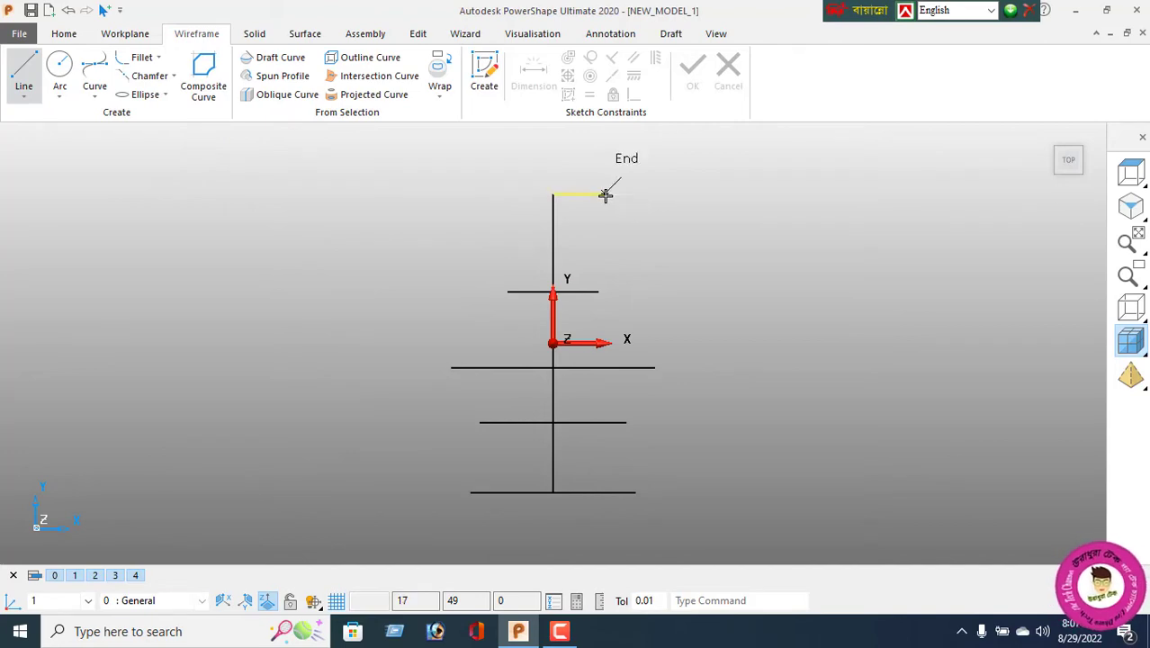
{"action": "right_click", "coordinate": [392, 194]}
{"action": "left_click", "coordinate": [423, 198]}
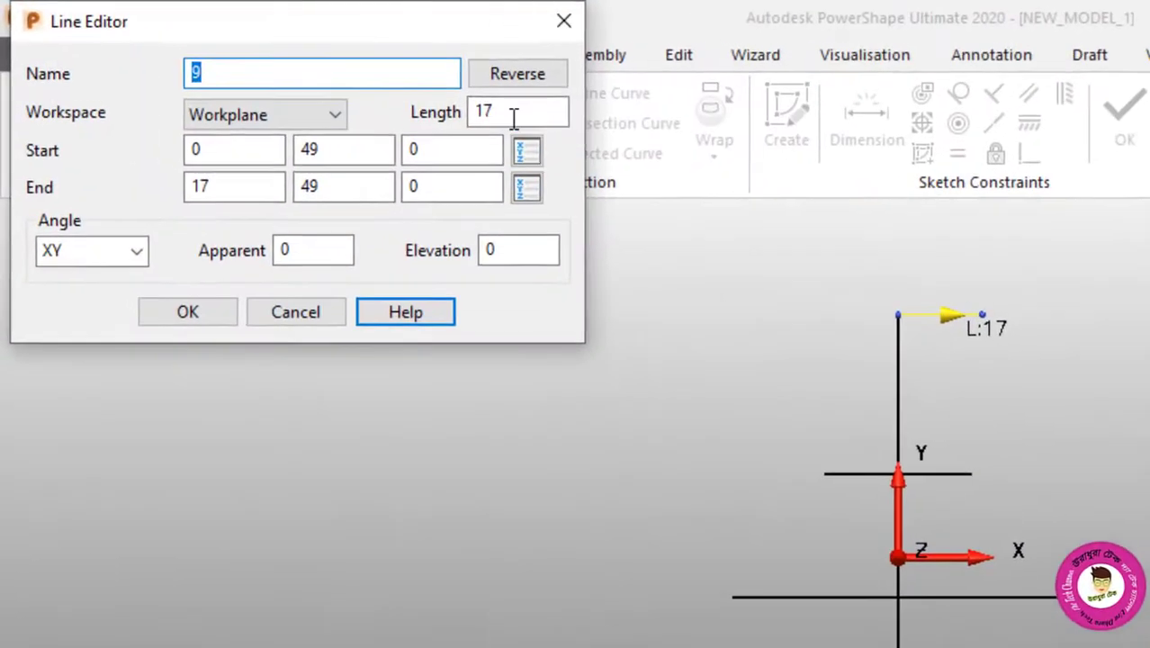
{"action": "double_click", "coordinate": [365, 83]}
{"action": "type", "text": "15"}
{"action": "key", "text": "Return"}
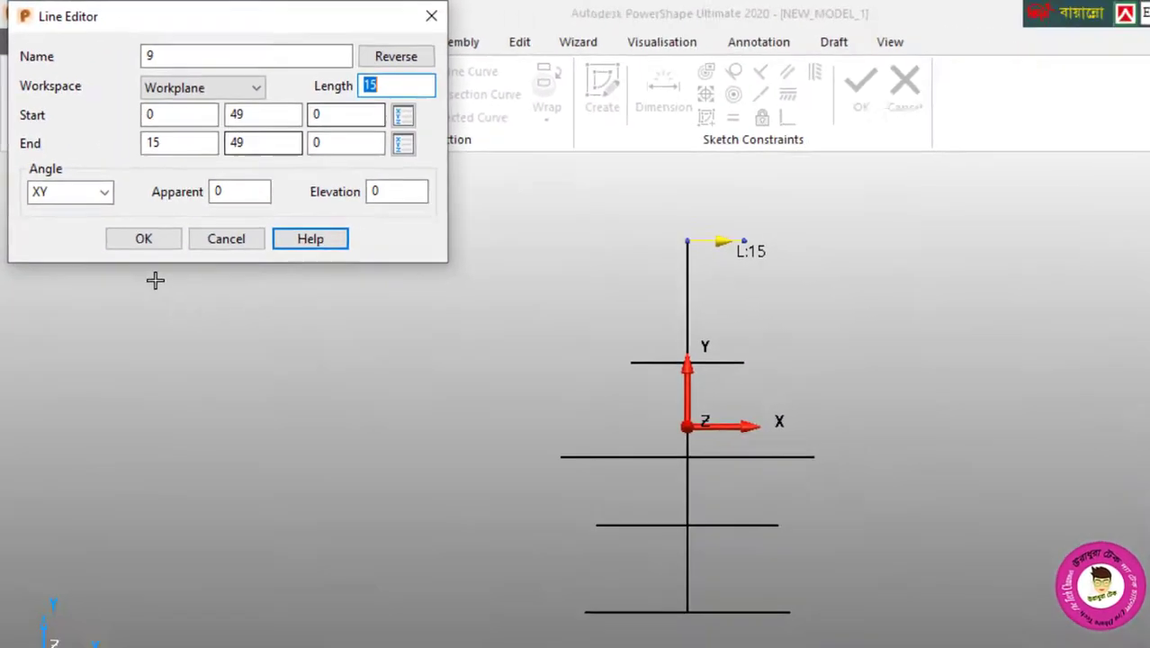
{"action": "left_click", "coordinate": [189, 315]}
Mirror a copy of the new topmost line across the workplane's YZ plane and clear the selection.
{"action": "left_click", "coordinate": [685, 55]}
{"action": "left_click", "coordinate": [168, 74]}
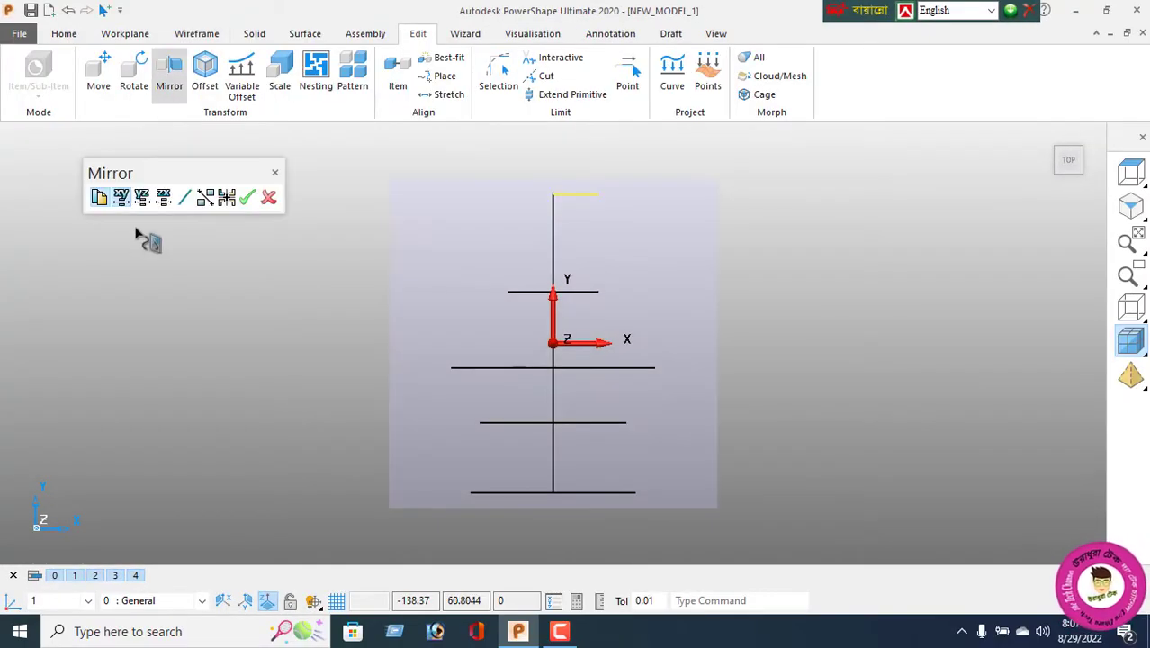
{"action": "left_click", "coordinate": [139, 195]}
{"action": "left_click", "coordinate": [246, 197]}
{"action": "left_click", "coordinate": [267, 198]}
{"action": "right_click", "coordinate": [229, 227]}
{"action": "left_click", "coordinate": [241, 202]}
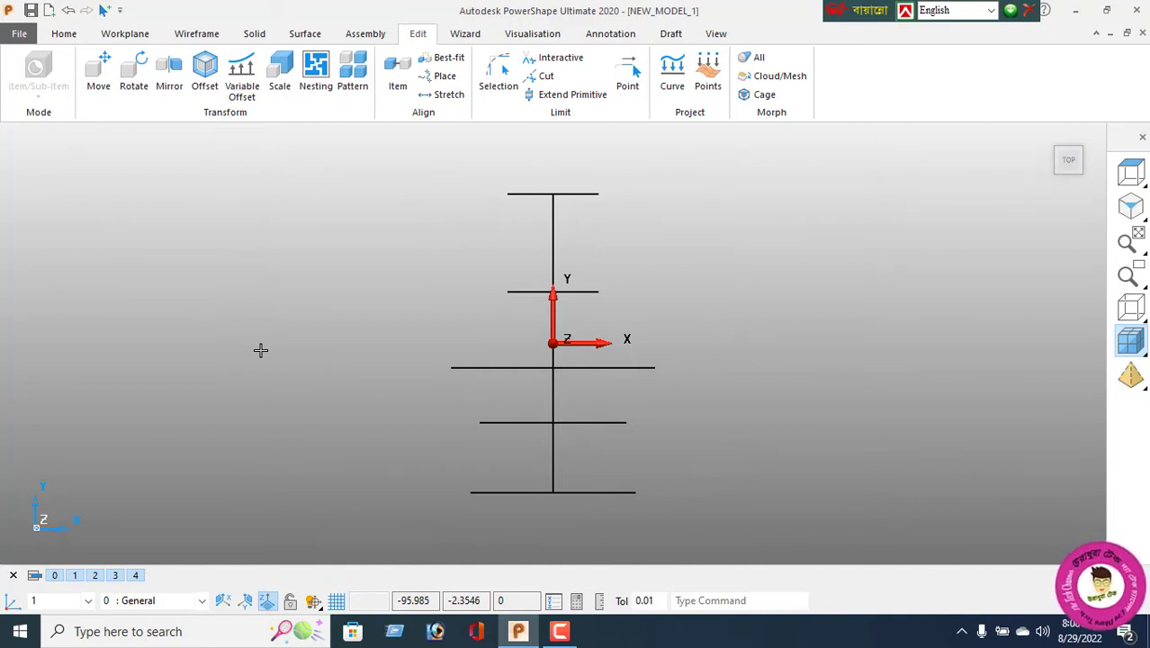
Draw a vertical line about 20 long across the left end of the longest horizontal line.
{"action": "left_click", "coordinate": [196, 33]}
{"action": "left_click", "coordinate": [23, 72]}
{"action": "left_click", "coordinate": [451, 329]}
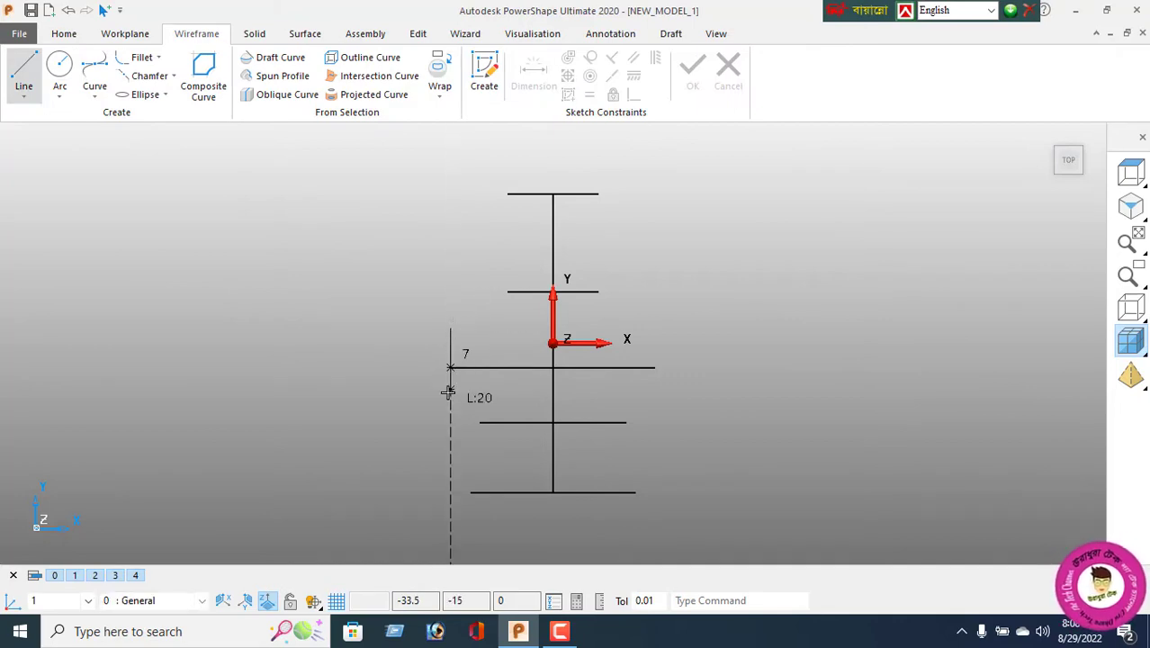
{"action": "left_click", "coordinate": [450, 394]}
Offset one copy of the short vertical line inward by a distance of 3+4.5.
{"action": "left_click", "coordinate": [417, 34]}
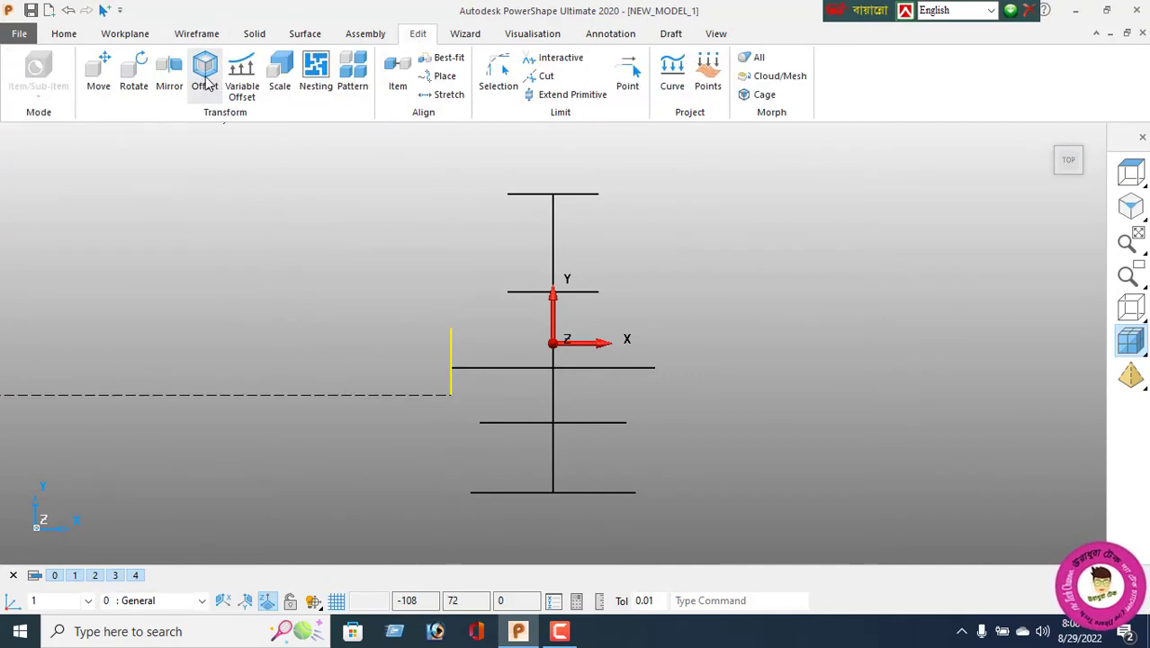
{"action": "left_click", "coordinate": [201, 70]}
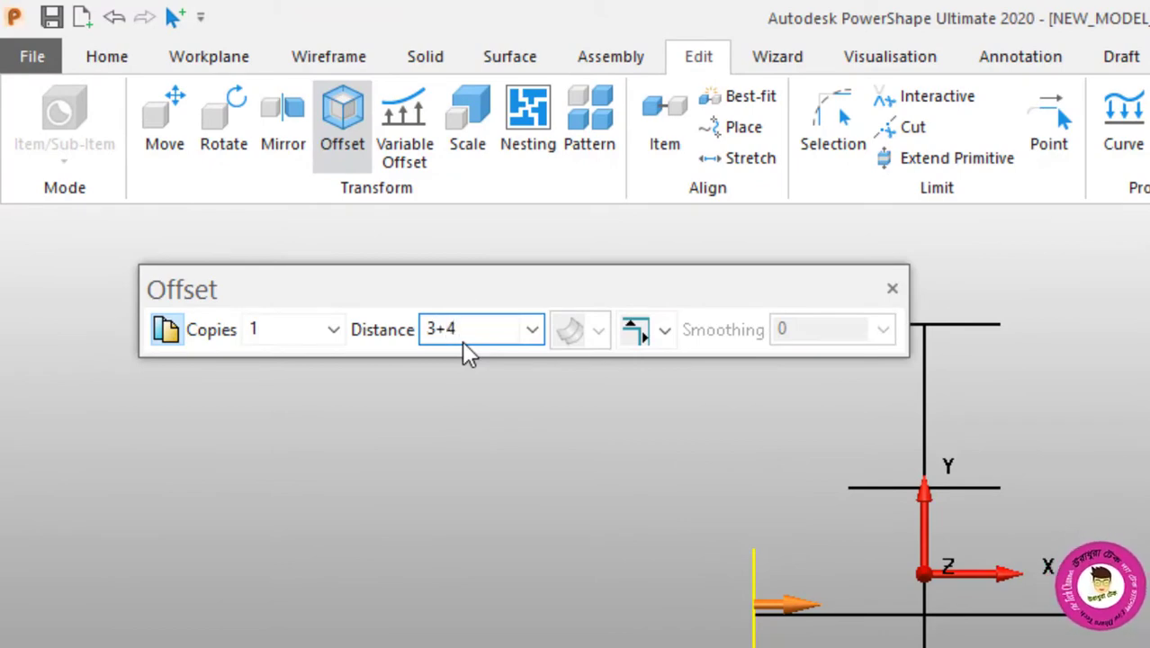
{"action": "type", "text": "3+4.5"}
{"action": "key", "text": "Return"}
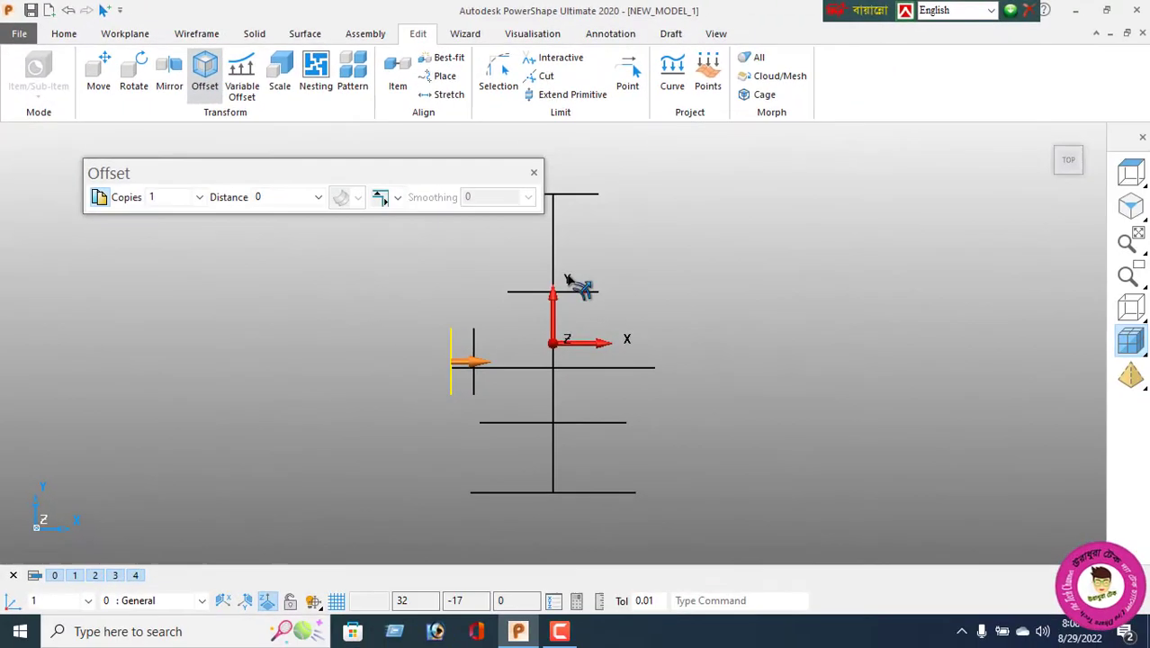
{"action": "left_click", "coordinate": [532, 173]}
Draw a full circle centred where the offset vertical line crosses the longest horizontal line.
{"action": "left_click", "coordinate": [196, 33]}
{"action": "left_click", "coordinate": [59, 72]}
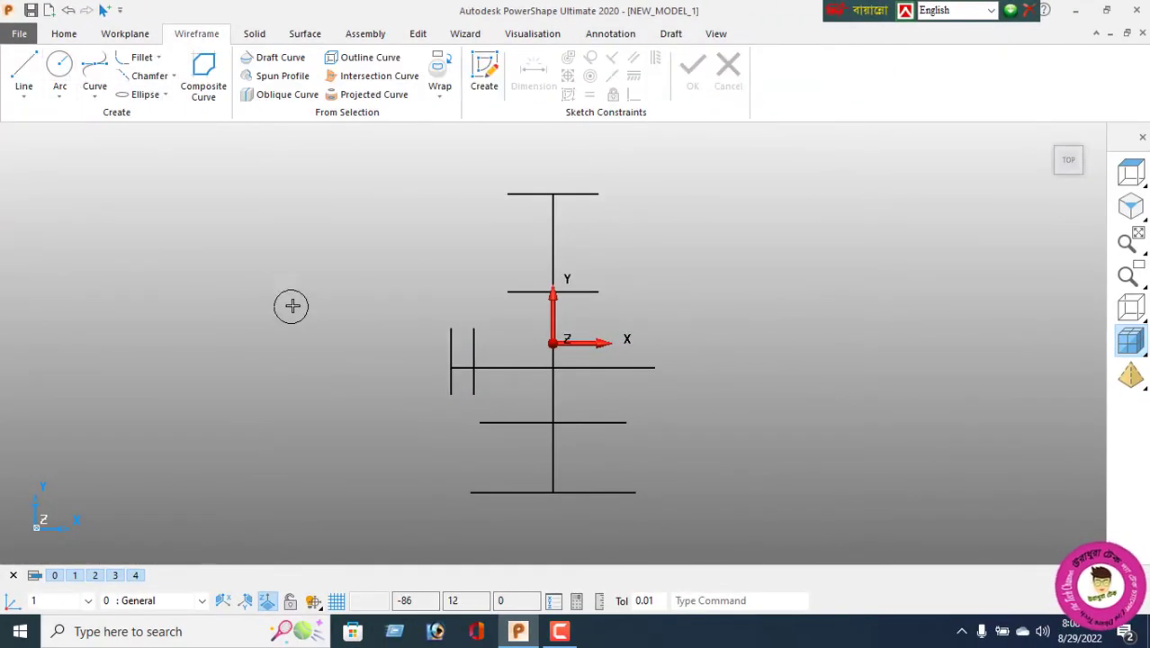
{"action": "scroll", "coordinate": [342, 320], "scroll_direction": "up", "scroll_amount": 2}
{"action": "left_click", "coordinate": [541, 390]}
{"action": "right_click", "coordinate": [548, 405]}
{"action": "key", "text": "Escape"}
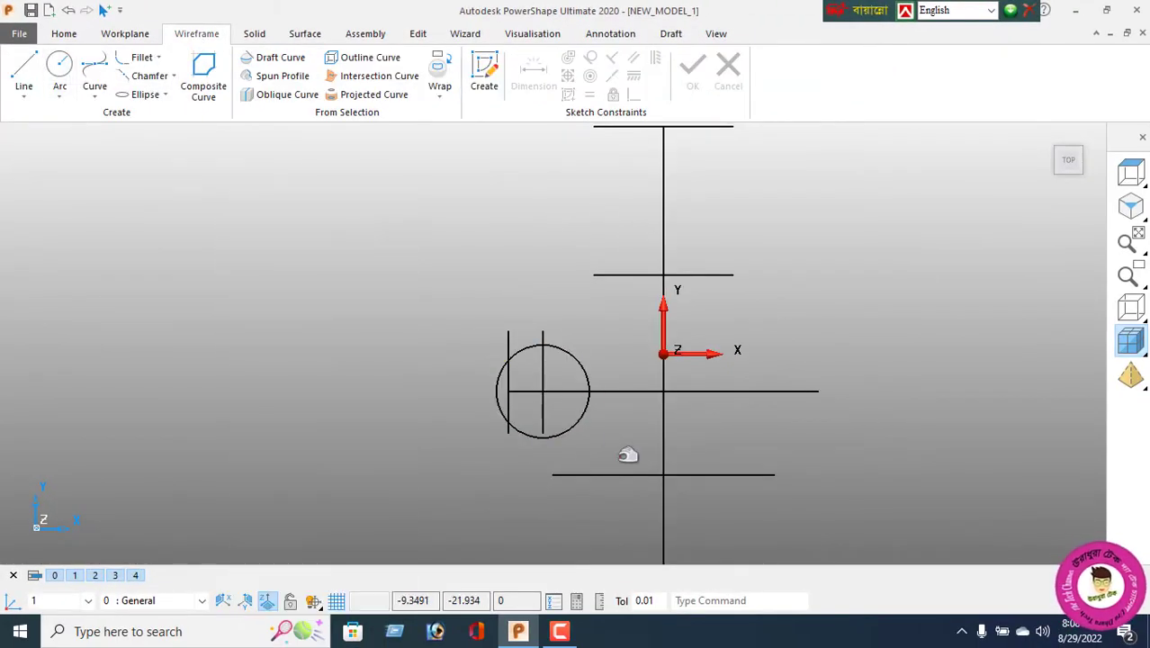
Set the circle's diameter to 9.5.
{"action": "left_click", "coordinate": [561, 435]}
{"action": "left_click", "coordinate": [108, 147]}
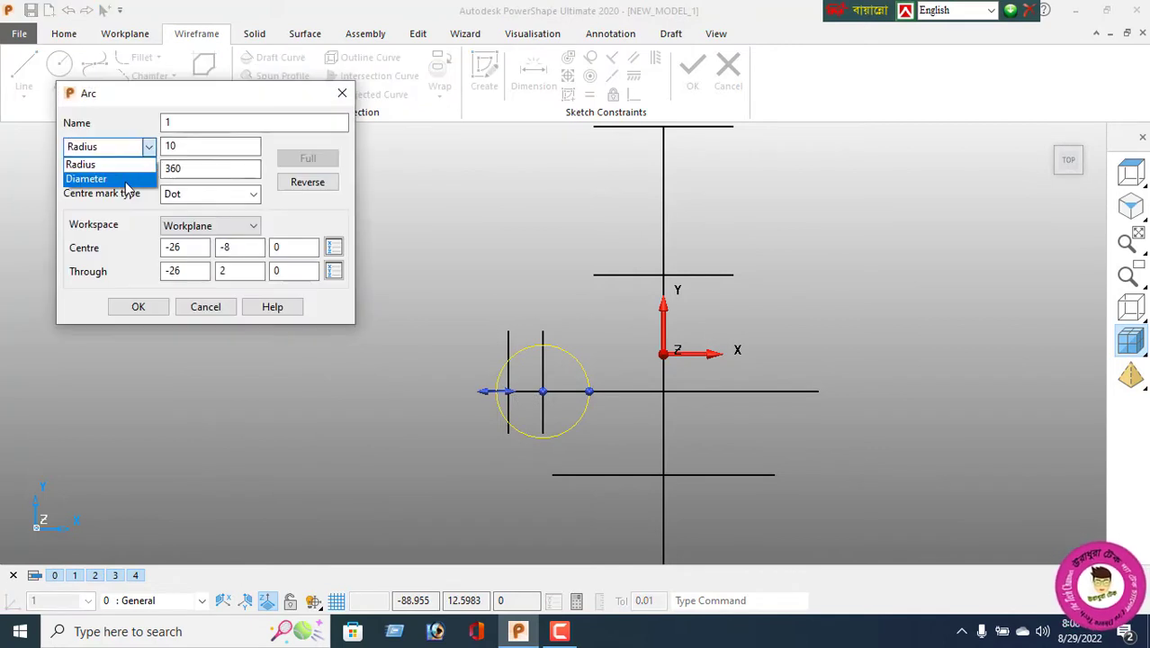
{"action": "left_click", "coordinate": [90, 171]}
{"action": "type", "text": "9.5"}
{"action": "key", "text": "Return"}
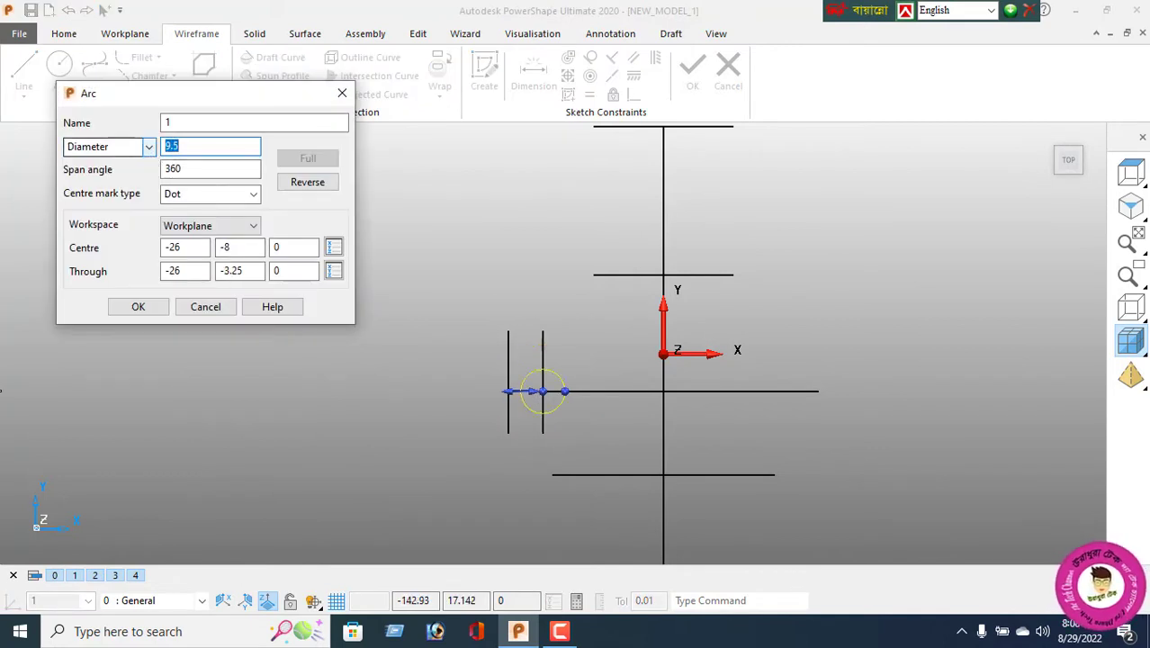
{"action": "left_click", "coordinate": [137, 306]}
Mirror a copy of the 9.5-diameter circle across the workplane's YZ plane and clear the selection.
{"action": "left_click", "coordinate": [417, 33]}
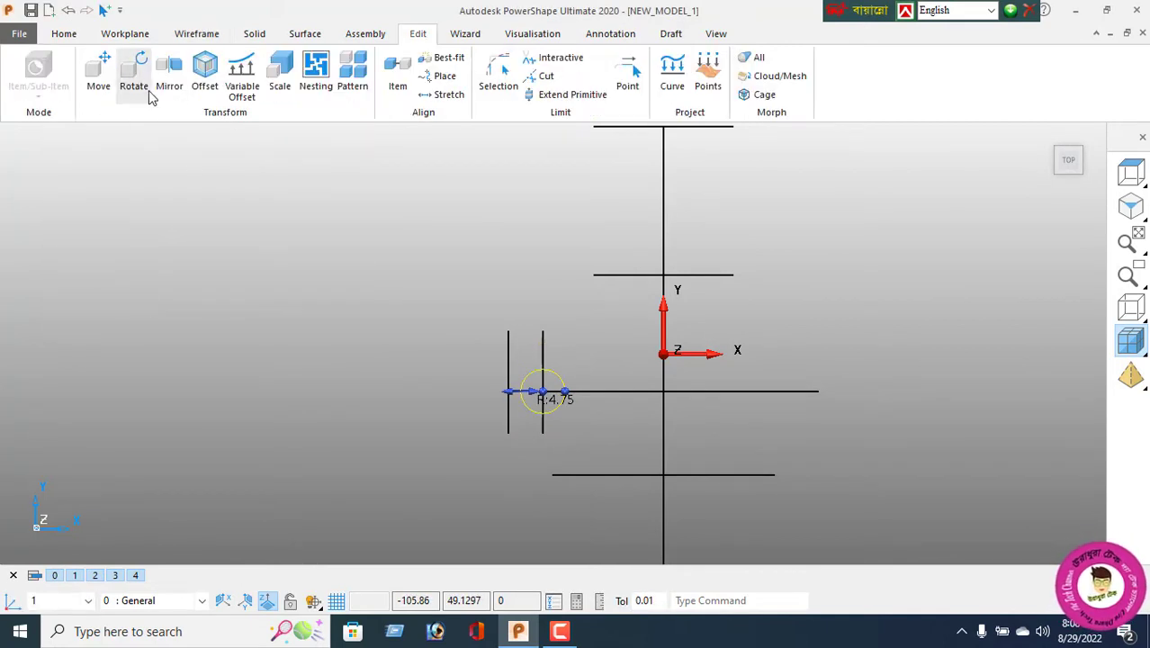
{"action": "left_click", "coordinate": [169, 76]}
{"action": "left_click", "coordinate": [249, 195]}
{"action": "right_click", "coordinate": [279, 194]}
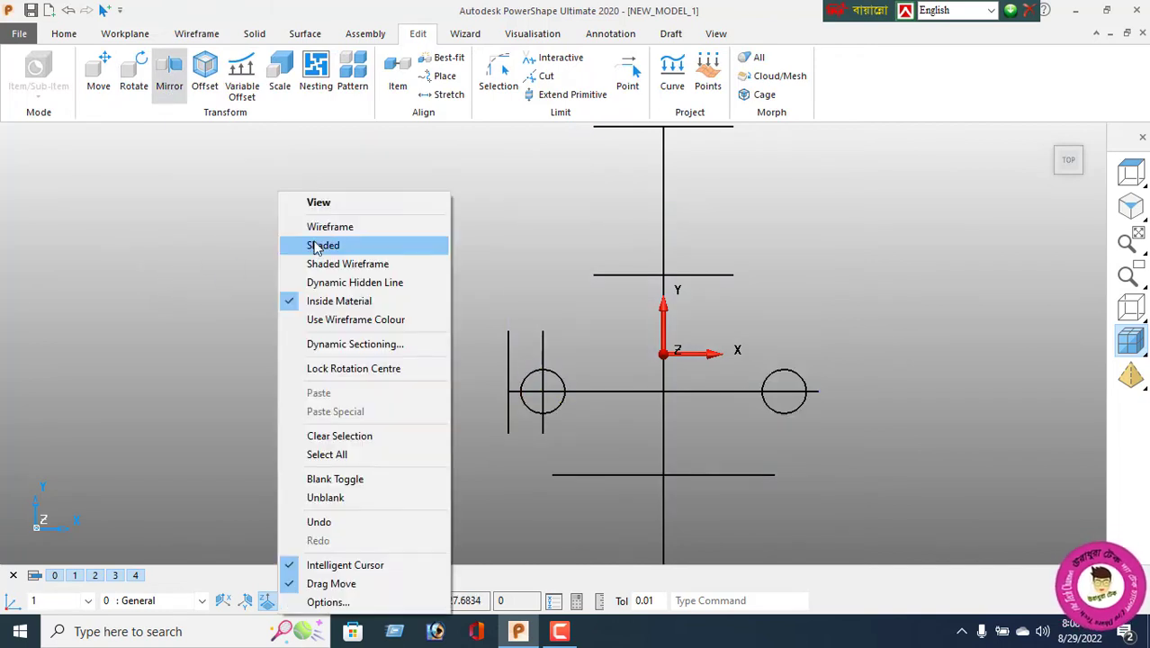
{"action": "left_click", "coordinate": [320, 246]}
Delete the two short vertical construction lines around the left circle.
{"action": "left_click", "coordinate": [566, 344]}
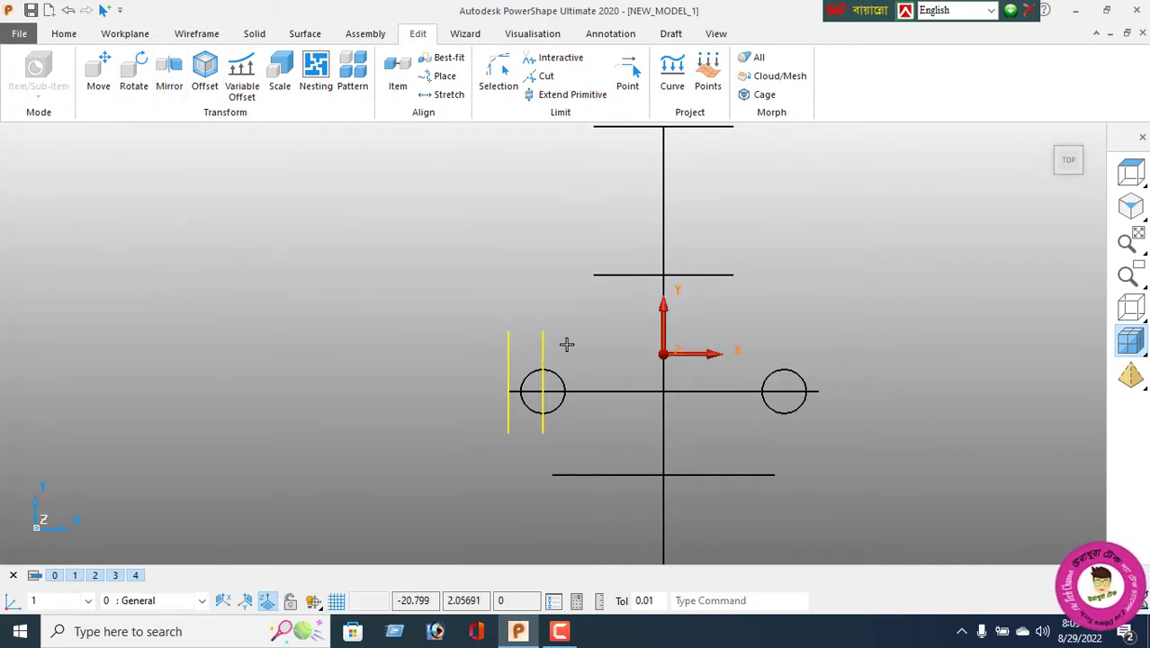
{"action": "key", "text": "Delete"}
{"action": "left_click", "coordinate": [1067, 159]}
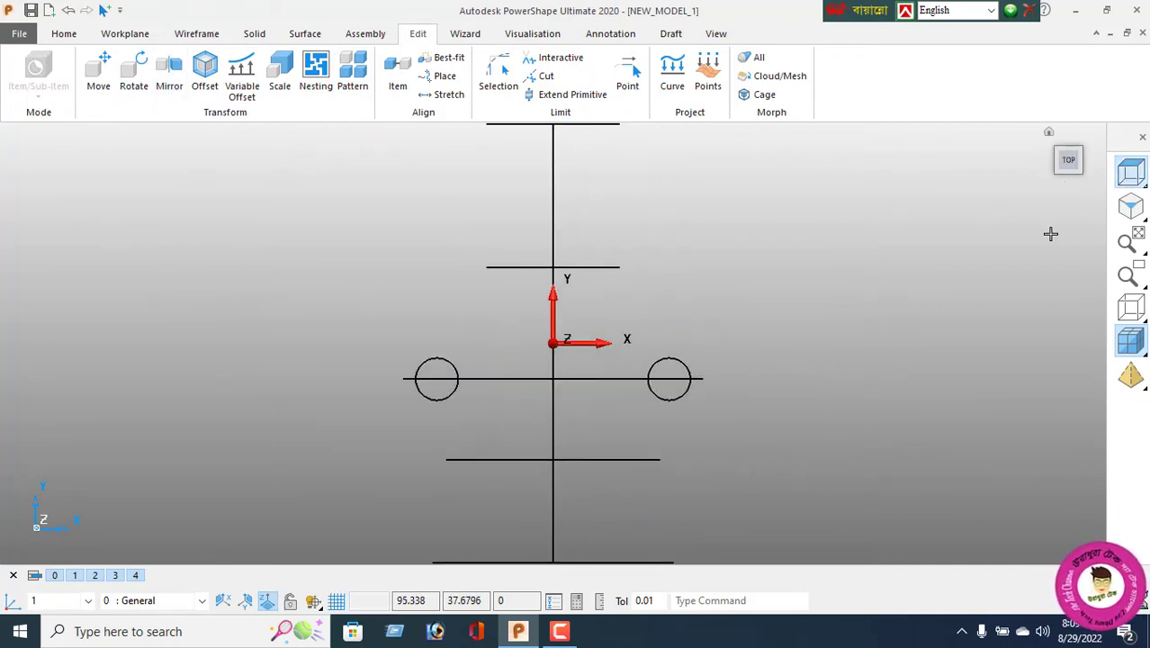
Draw a curve through the left ends of the four lower horizontal lines, from the lowest line upward.
{"action": "left_click", "coordinate": [196, 33]}
{"action": "left_click", "coordinate": [94, 76]}
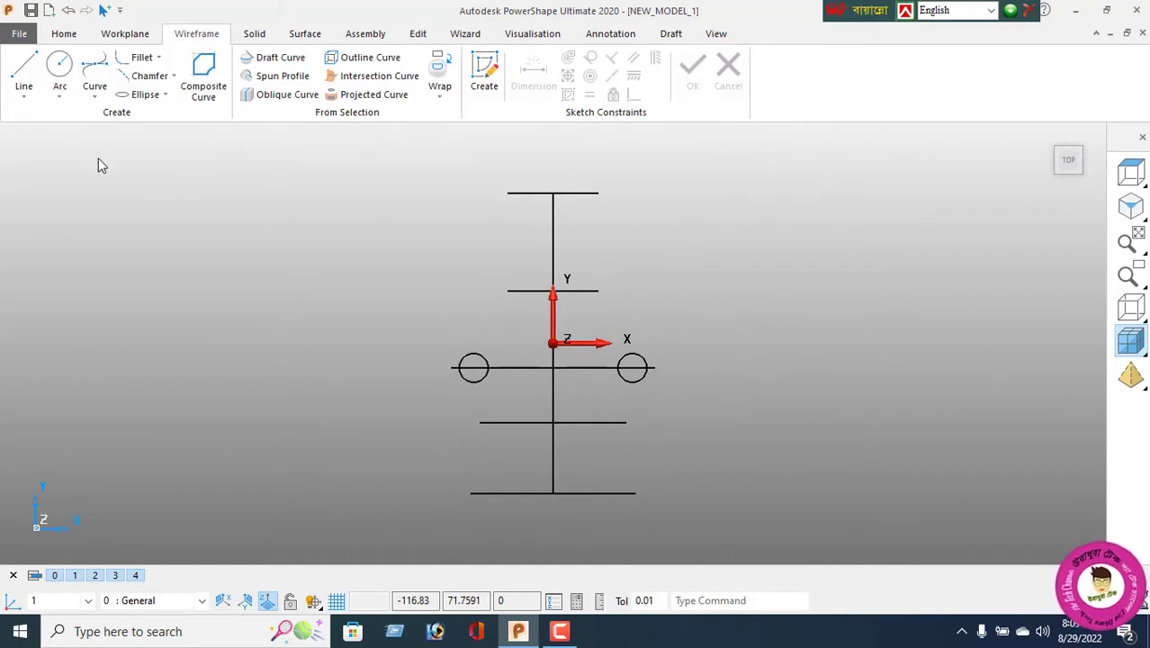
{"action": "left_click", "coordinate": [470, 491]}
{"action": "left_click", "coordinate": [482, 422]}
{"action": "left_click", "coordinate": [450, 367]}
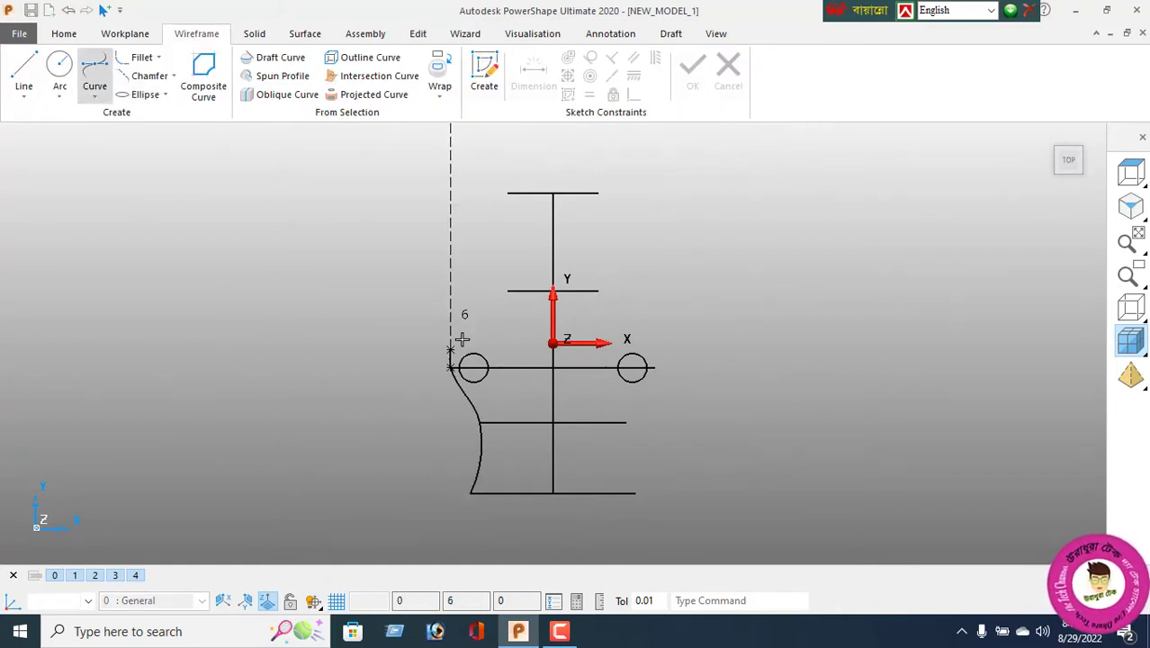
{"action": "left_click", "coordinate": [509, 292]}
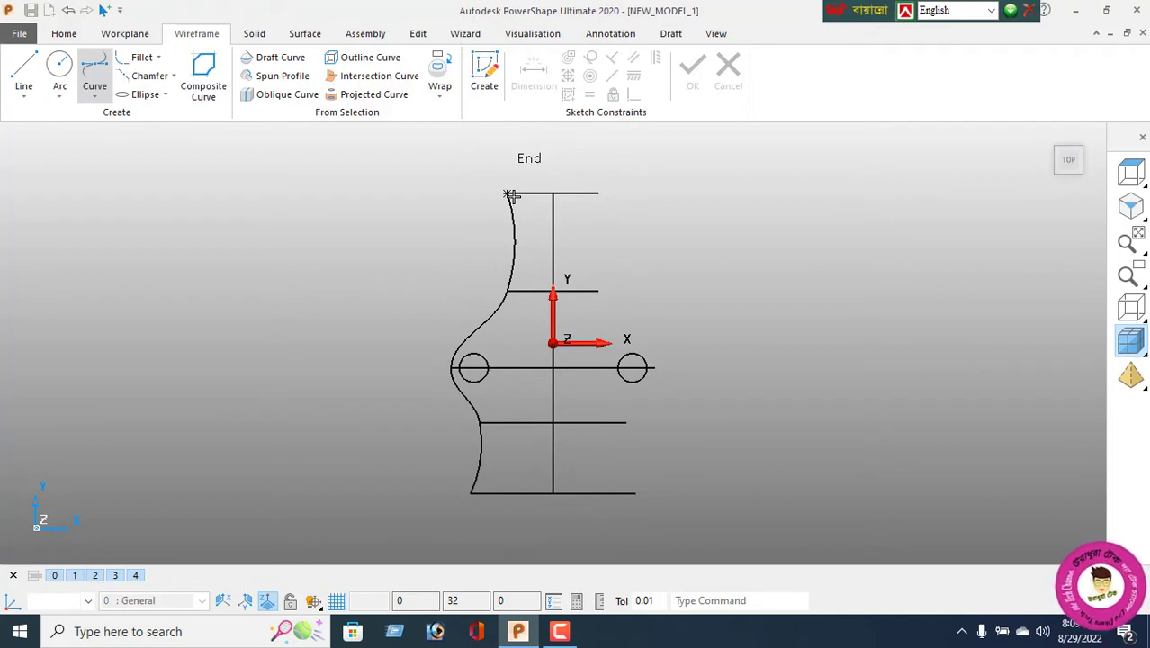
{"action": "left_click", "coordinate": [509, 292]}
{"action": "right_click", "coordinate": [335, 243]}
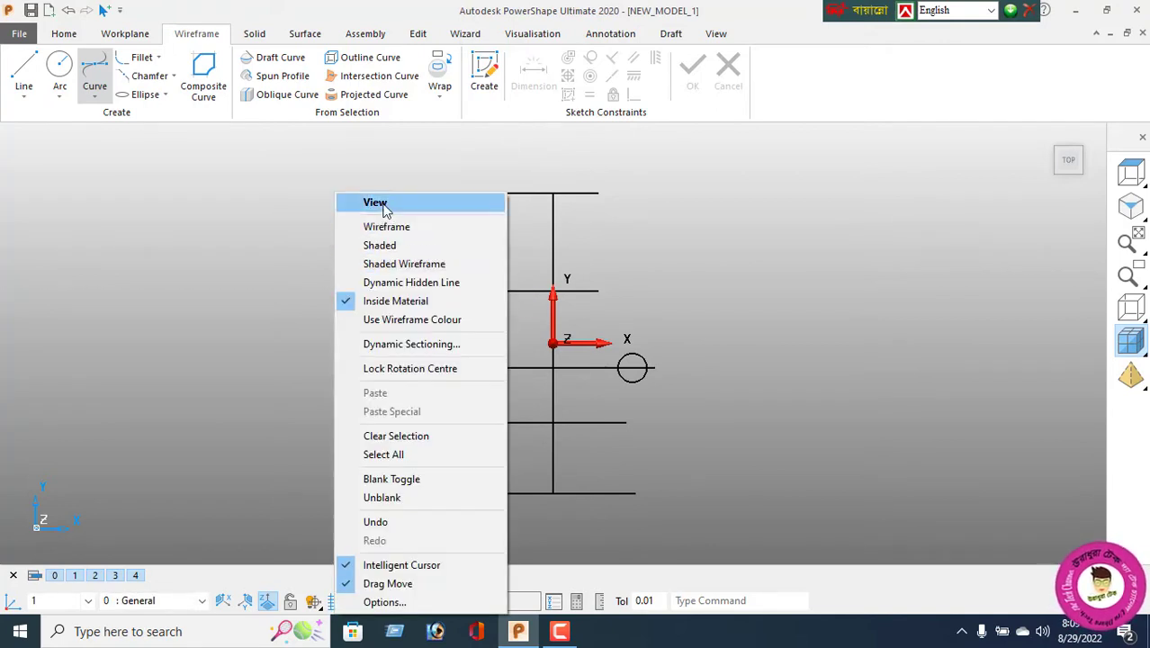
{"action": "left_click", "coordinate": [384, 208]}
Mirror a copy of the left profile curve across the workplane's YZ plane.
{"action": "left_click", "coordinate": [462, 397]}
{"action": "left_click", "coordinate": [417, 33]}
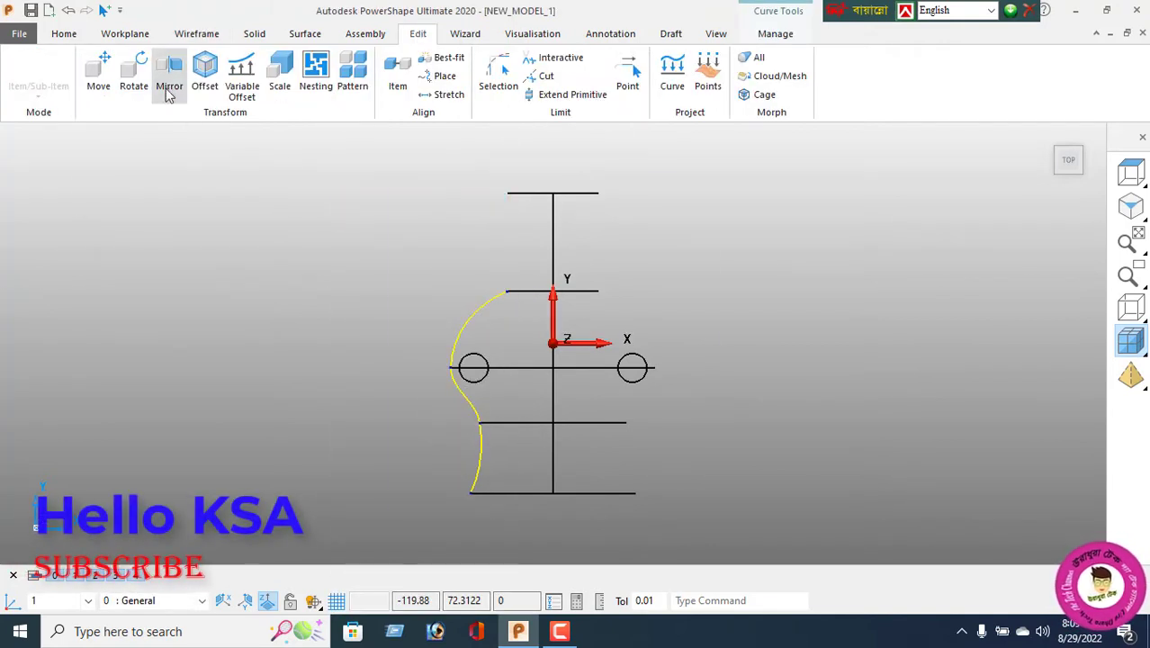
{"action": "left_click", "coordinate": [169, 73]}
{"action": "left_click", "coordinate": [255, 202]}
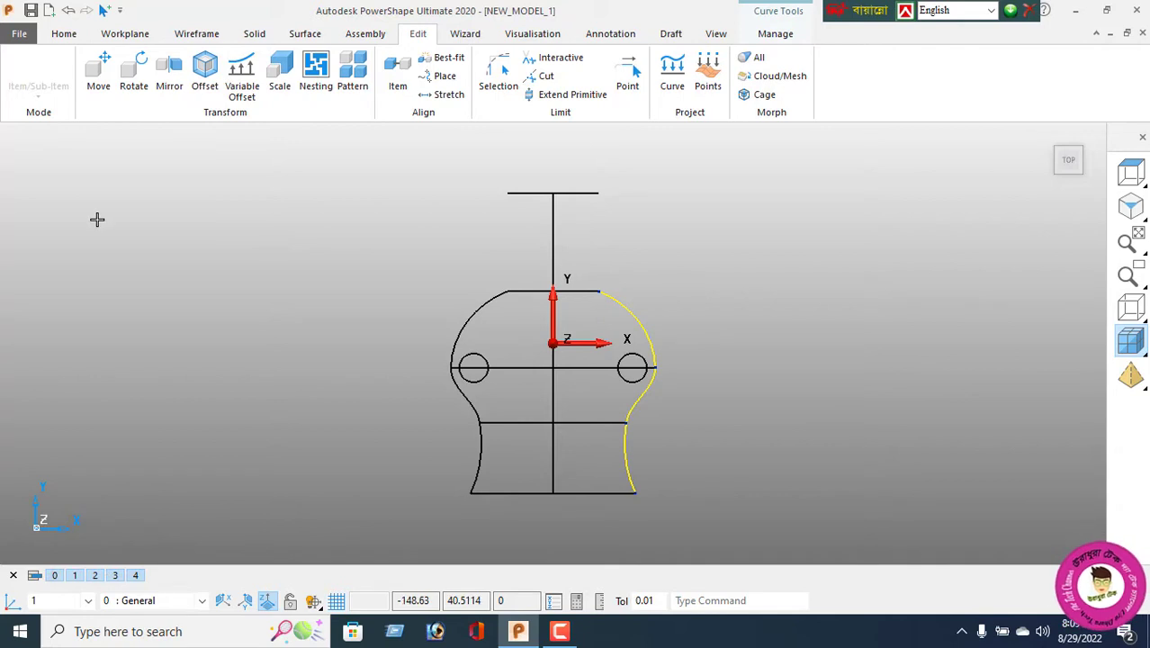
Draw two vertical lines joining the matching left and right ends of the two uppermost horizontal lines.
{"action": "left_click", "coordinate": [196, 33]}
{"action": "left_click", "coordinate": [23, 72]}
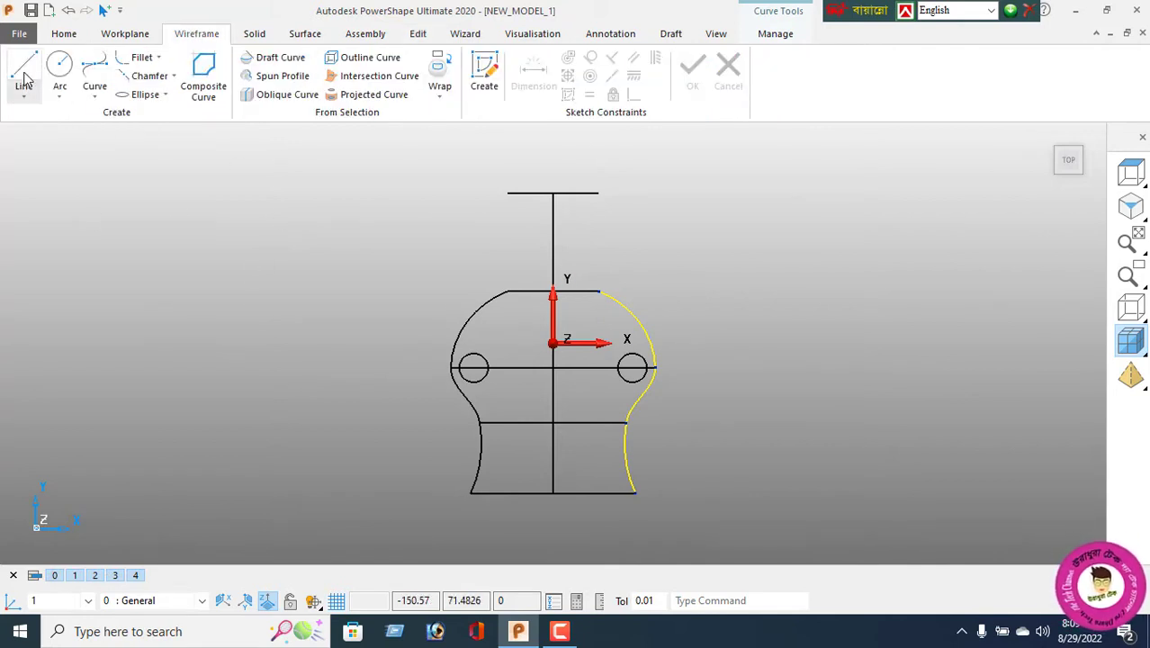
{"action": "left_click", "coordinate": [506, 292]}
{"action": "left_click", "coordinate": [508, 192]}
{"action": "left_click", "coordinate": [598, 193]}
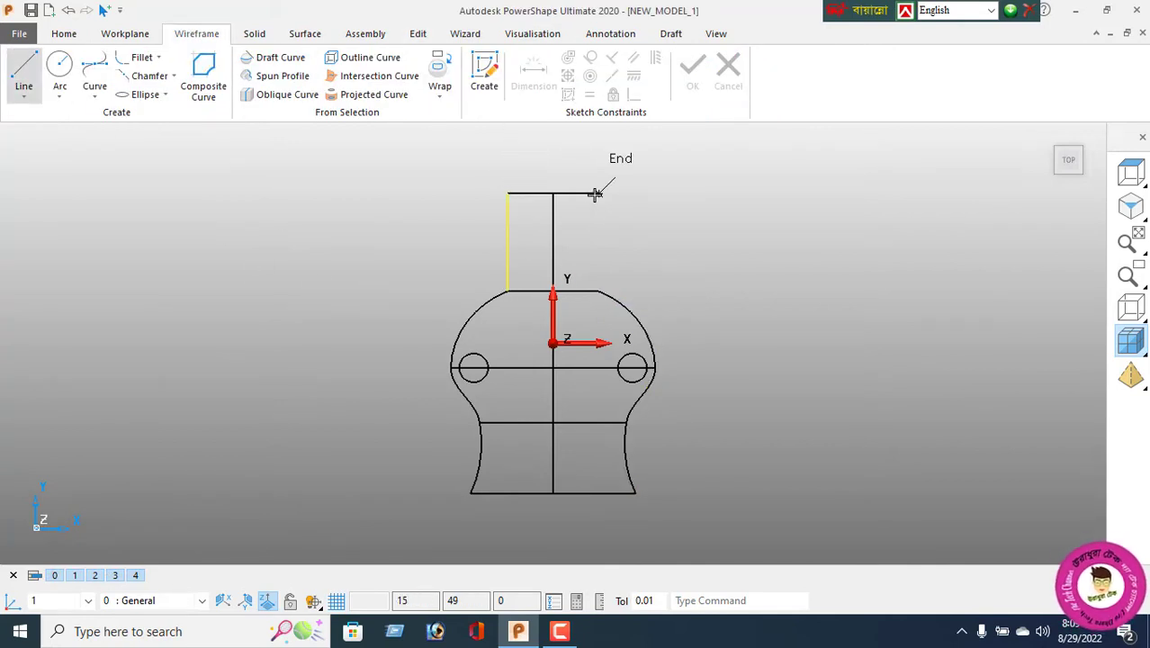
{"action": "left_click", "coordinate": [599, 290]}
{"action": "right_click", "coordinate": [232, 236]}
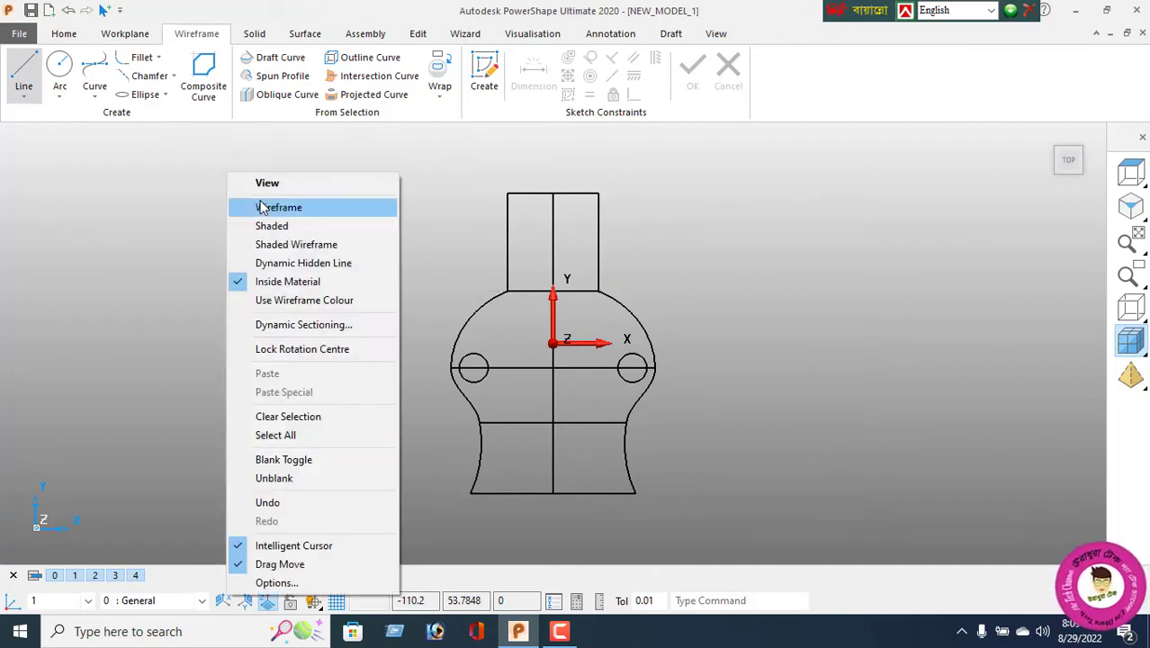
{"action": "left_click", "coordinate": [257, 205]}
{"action": "left_click", "coordinate": [525, 289]}
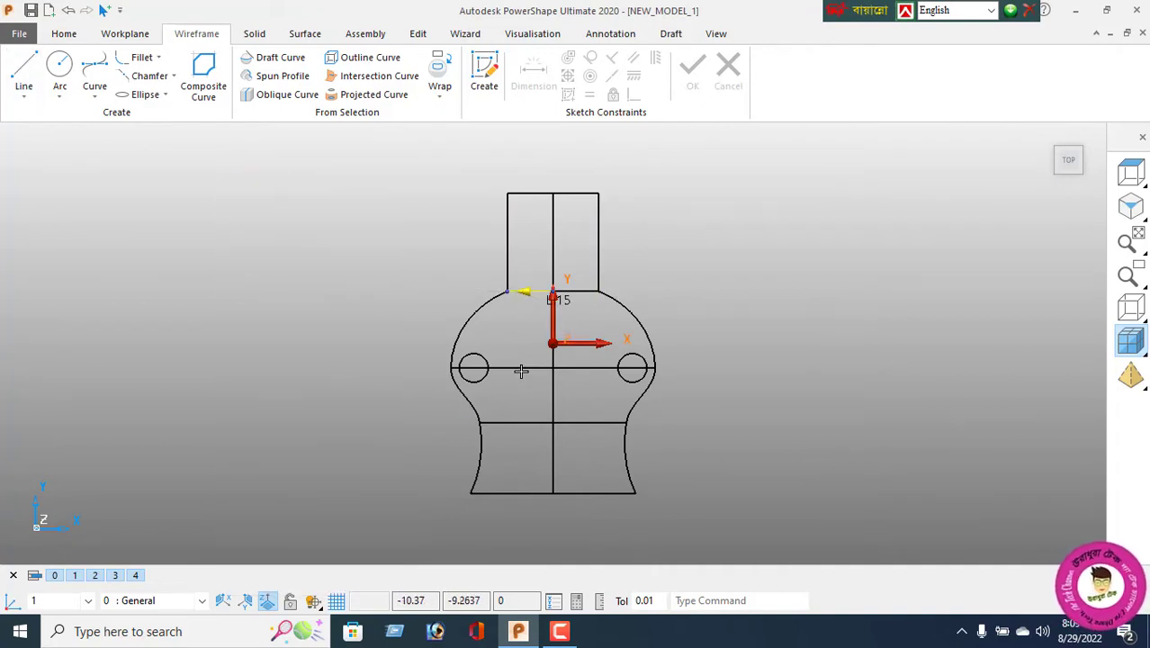
{"action": "right_click", "coordinate": [357, 269]}
{"action": "left_click", "coordinate": [387, 225]}
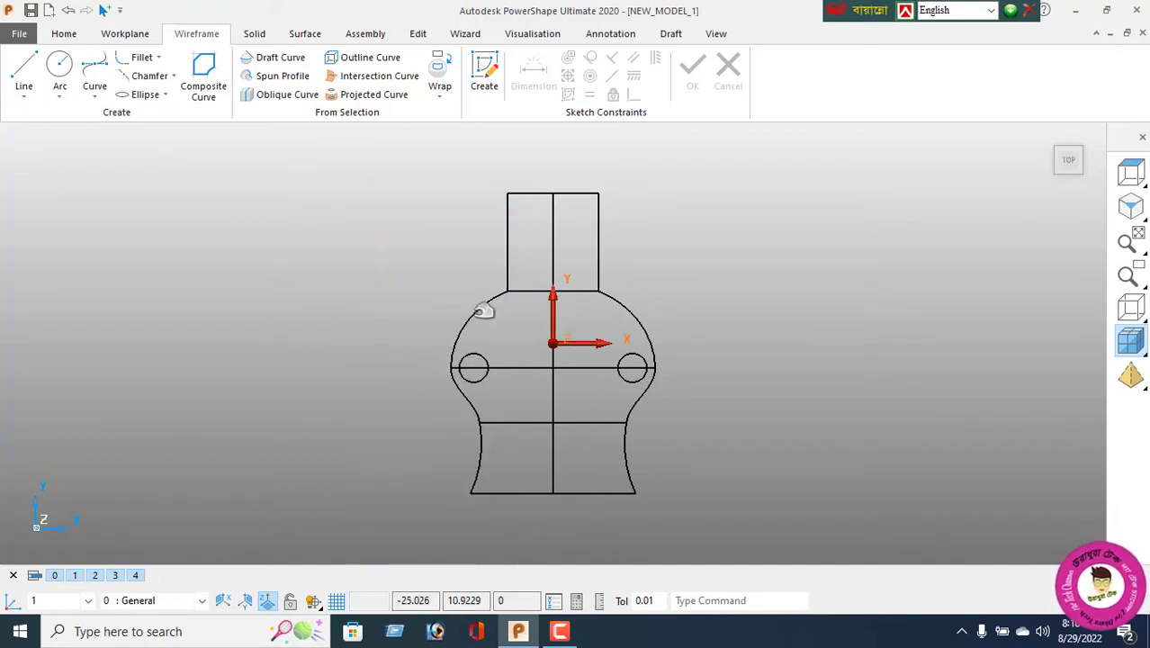
Try to fillet the left neck line and the left profile curve with a radius of 5.
{"action": "left_click", "coordinate": [130, 56]}
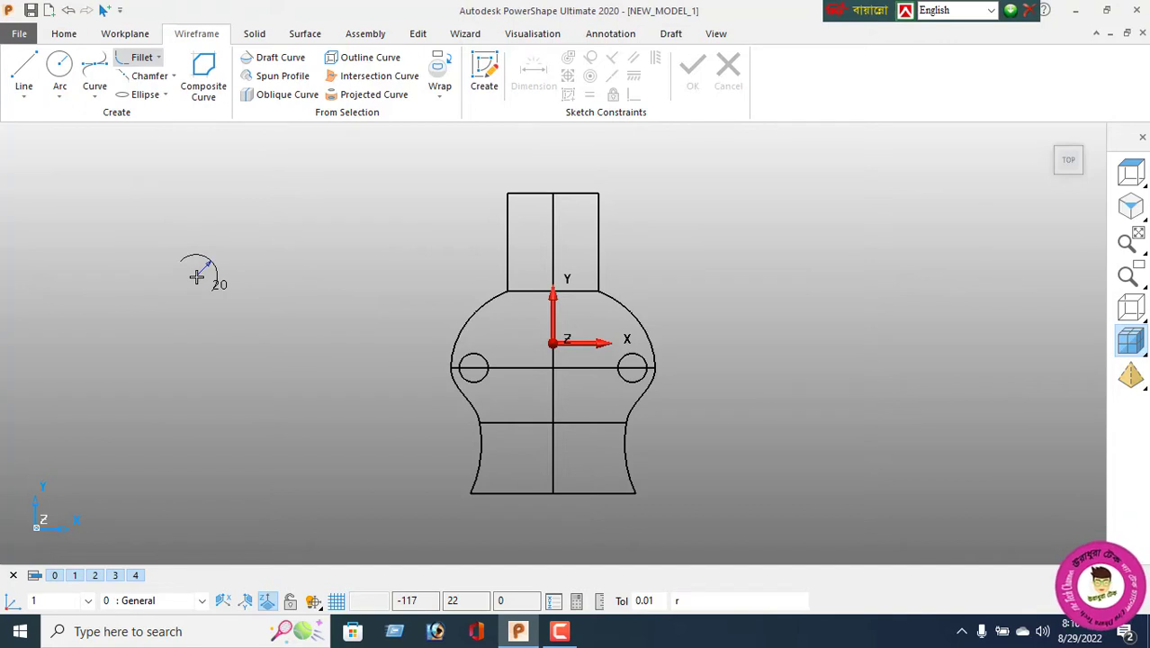
{"action": "type", "text": "r 5"}
{"action": "key", "text": "Return"}
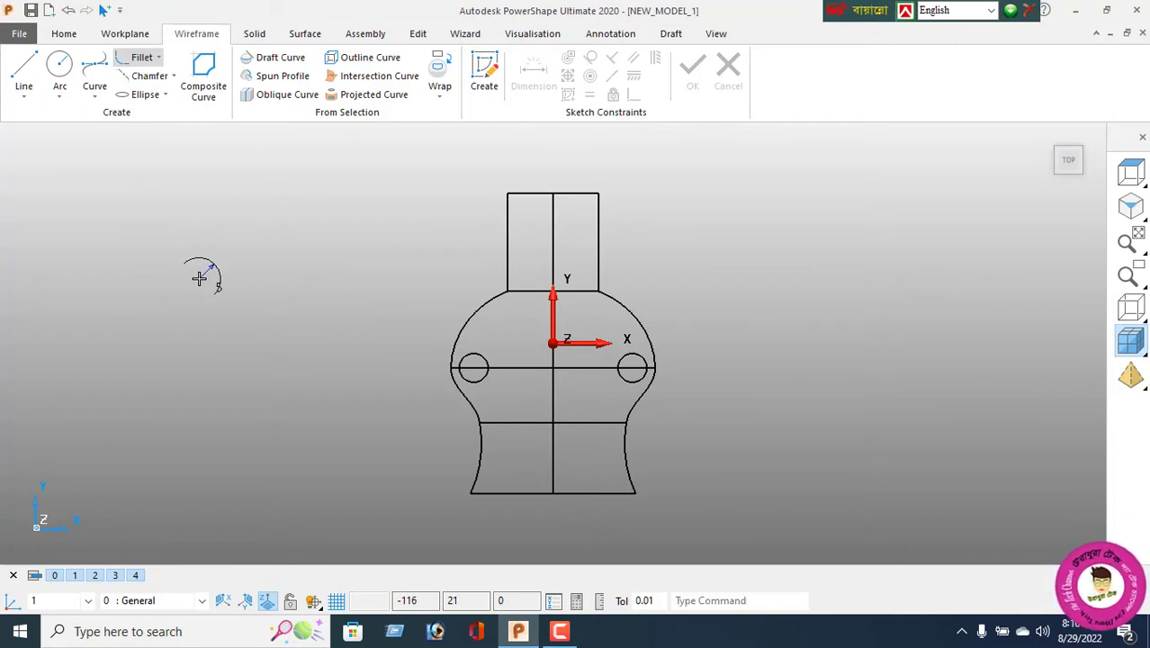
{"action": "left_click", "coordinate": [505, 269]}
{"action": "left_click", "coordinate": [675, 310]}
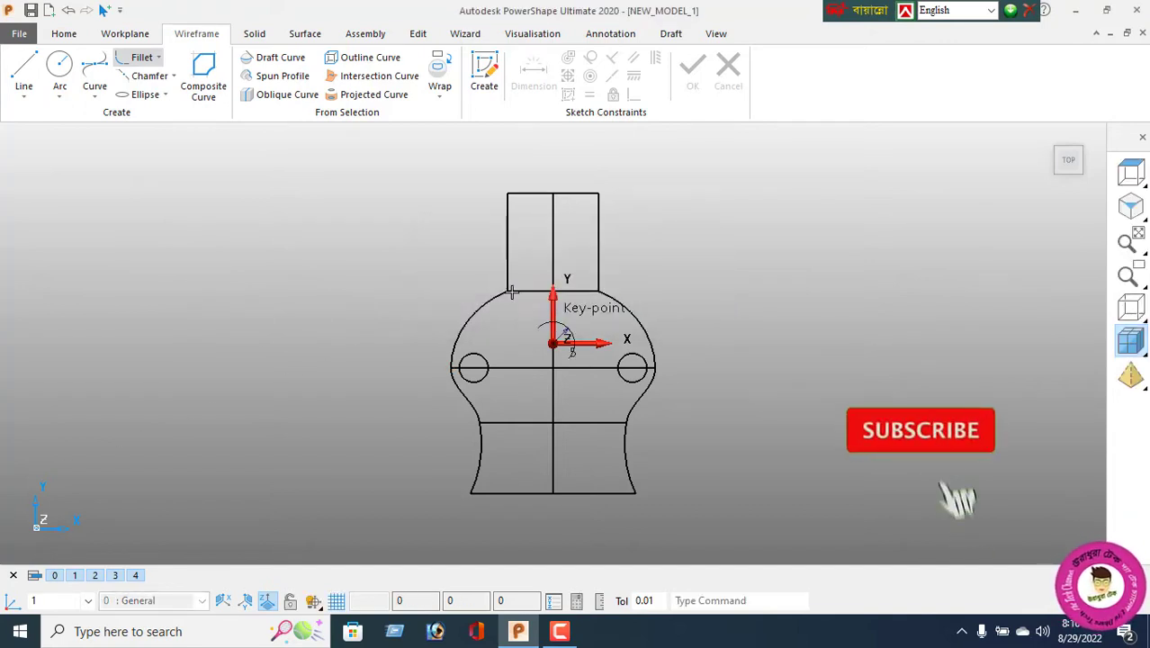
{"action": "left_click", "coordinate": [504, 278]}
{"action": "left_click", "coordinate": [672, 310]}
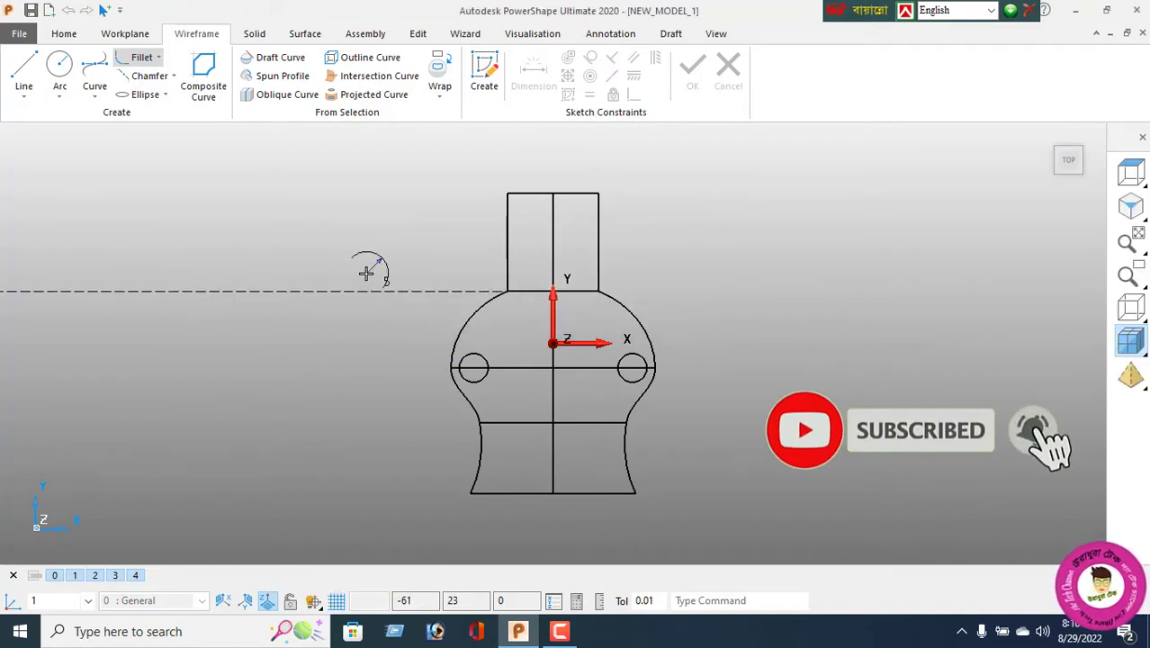
{"action": "key", "text": "Escape"}
{"action": "left_click", "coordinate": [158, 57]}
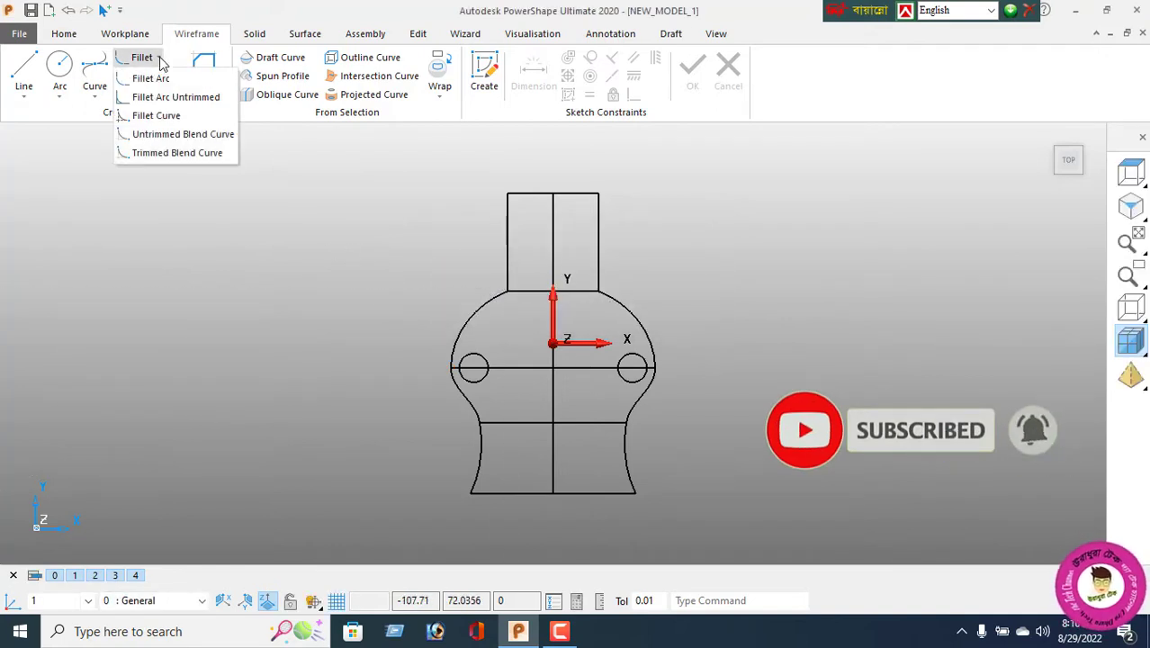
{"action": "left_click", "coordinate": [59, 86]}
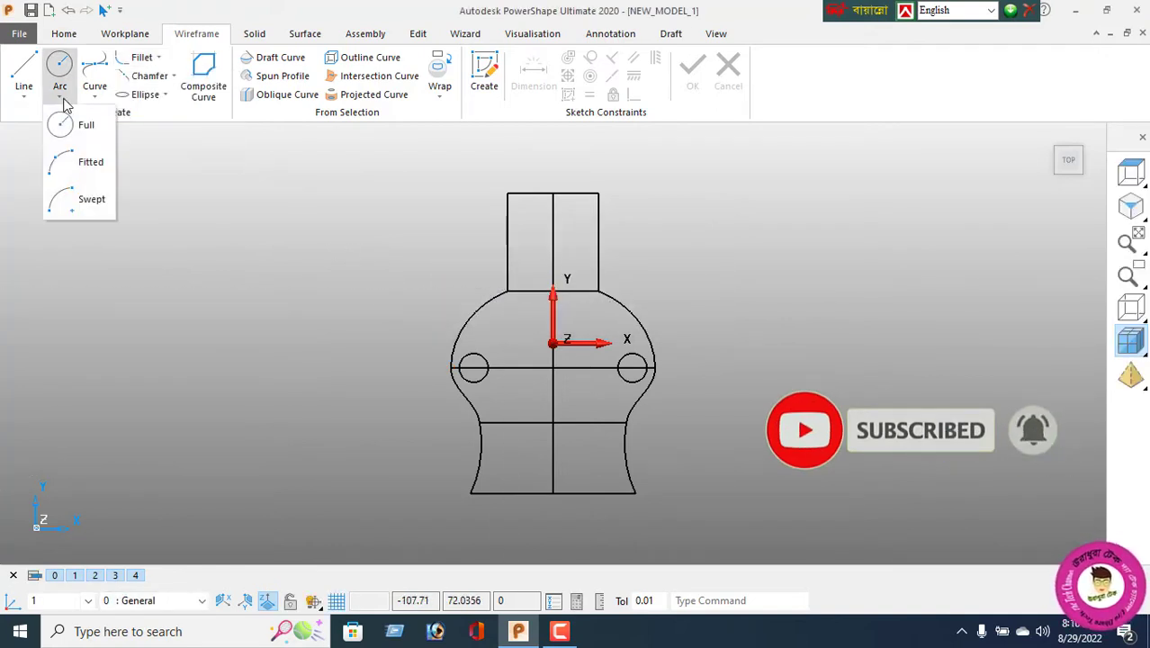
{"action": "left_click", "coordinate": [90, 196]}
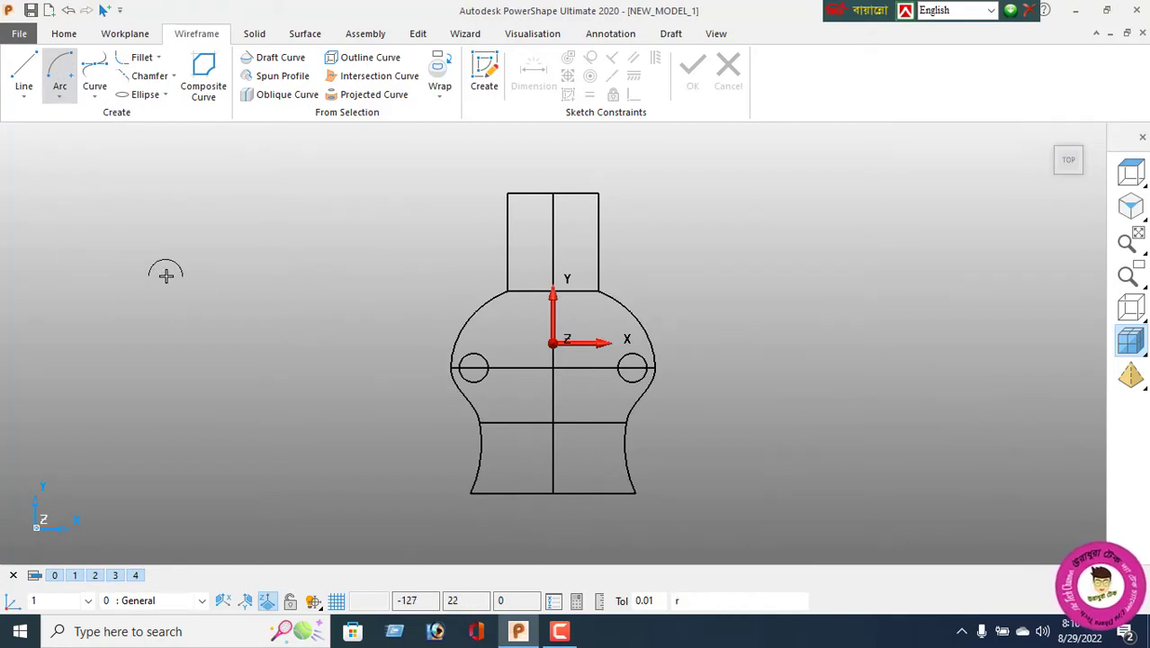
{"action": "left_click", "coordinate": [487, 300]}
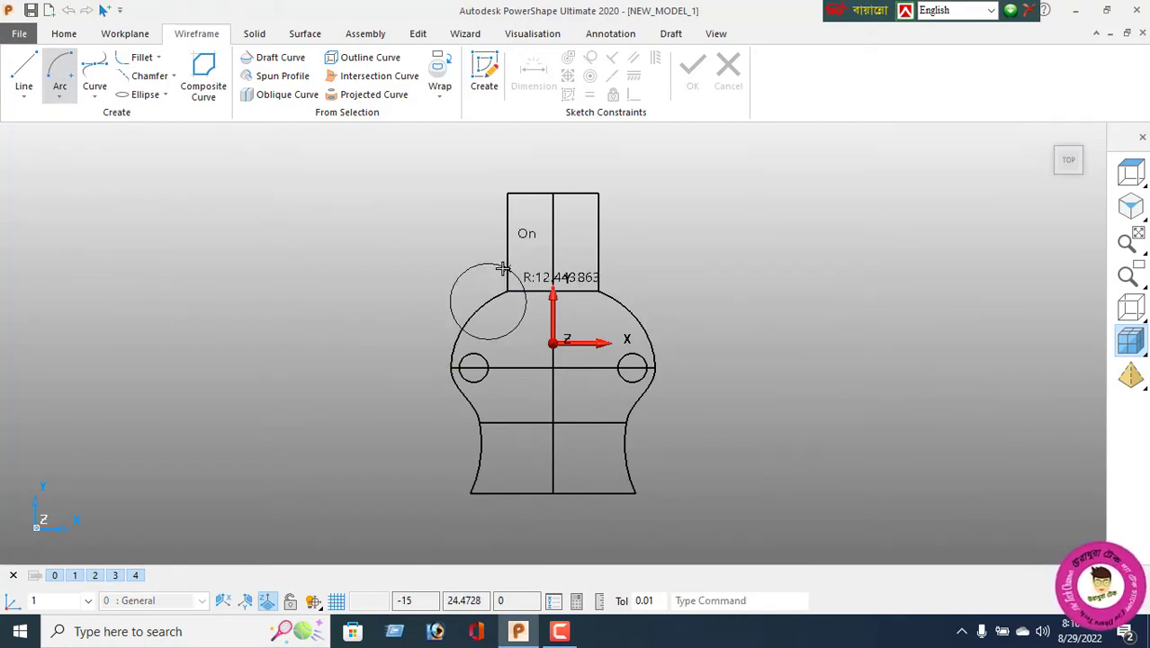
{"action": "left_click", "coordinate": [505, 268]}
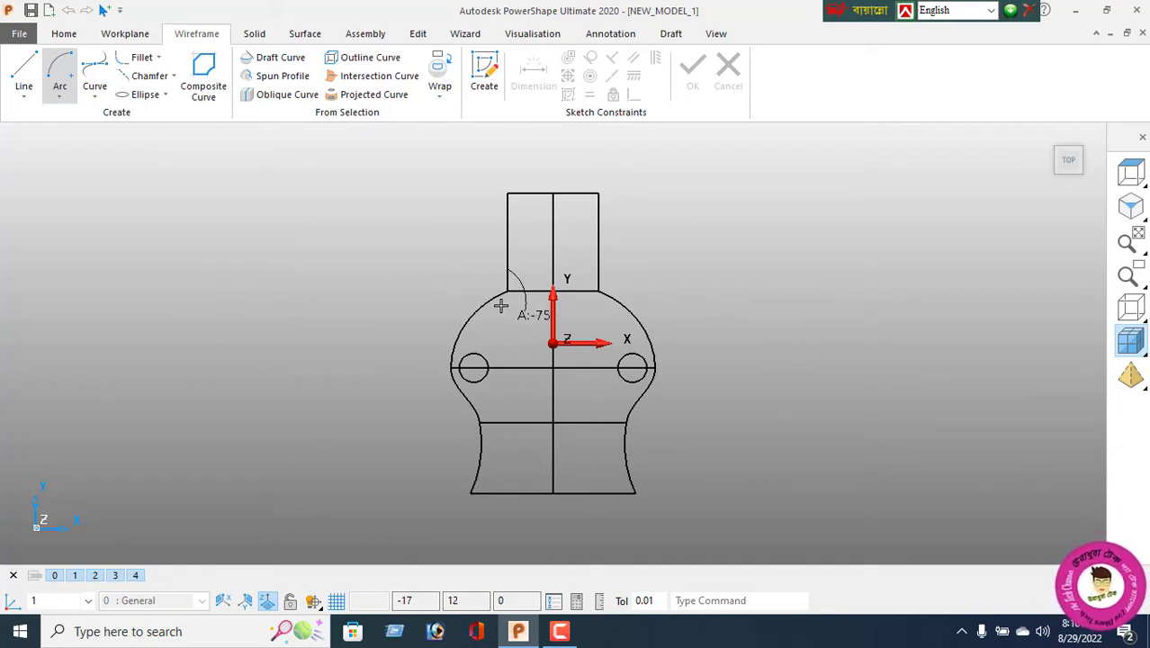
{"action": "left_click", "coordinate": [501, 306]}
{"action": "key", "text": "Delete"}
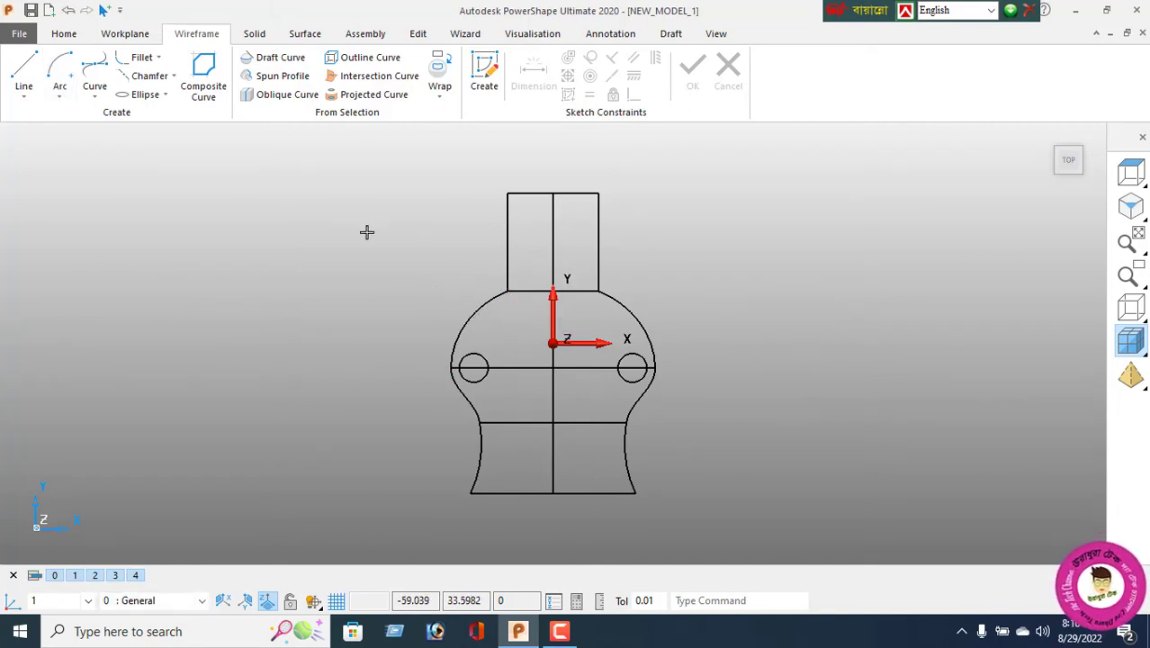
{"action": "right_click", "coordinate": [367, 231]}
{"action": "left_click", "coordinate": [413, 203]}
Trim away the left half of the horizontal line at the base of the neck.
{"action": "left_click", "coordinate": [140, 59]}
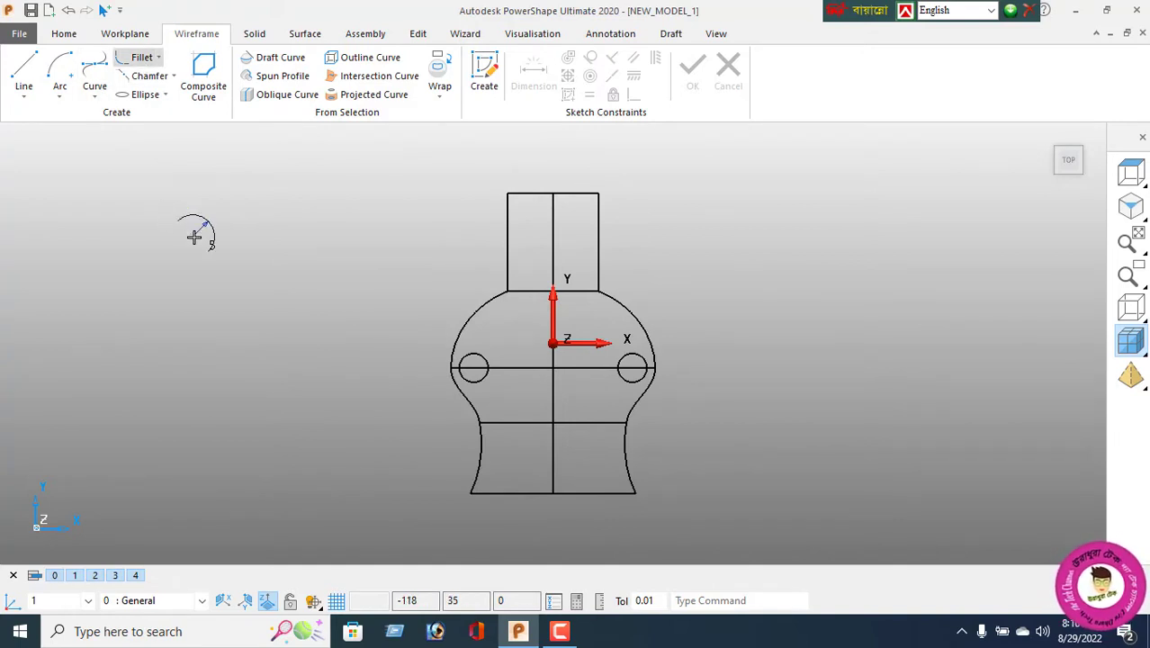
{"action": "scroll", "coordinate": [434, 316], "scroll_direction": "up", "scroll_amount": 2}
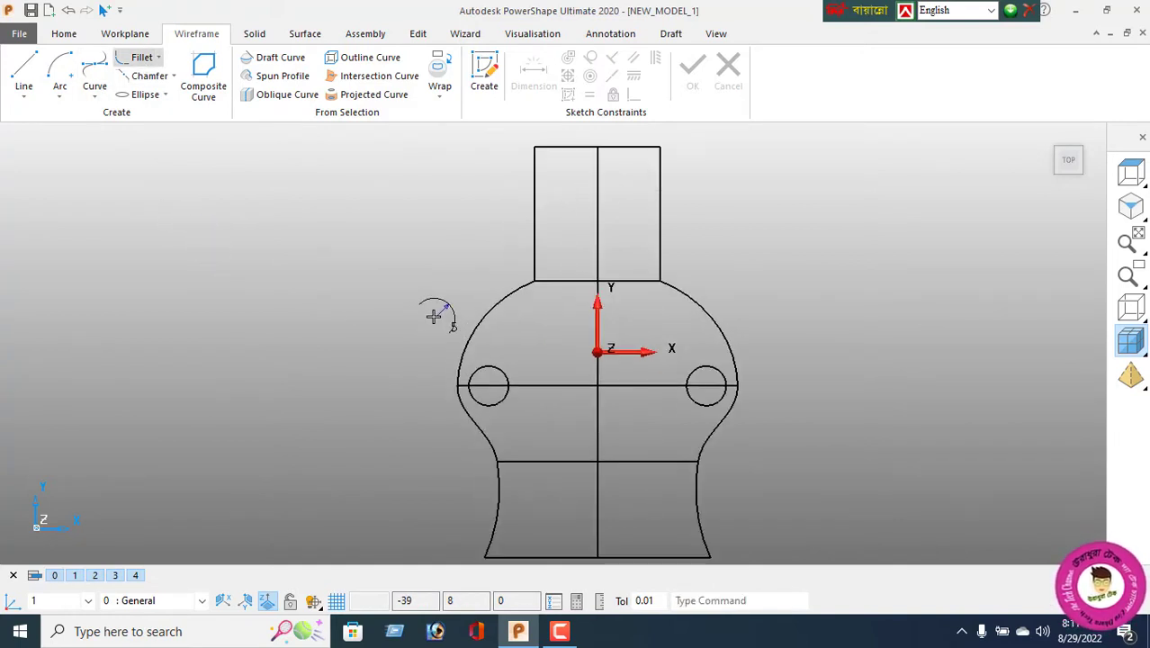
{"action": "right_click", "coordinate": [431, 236]}
{"action": "key", "text": "Escape"}
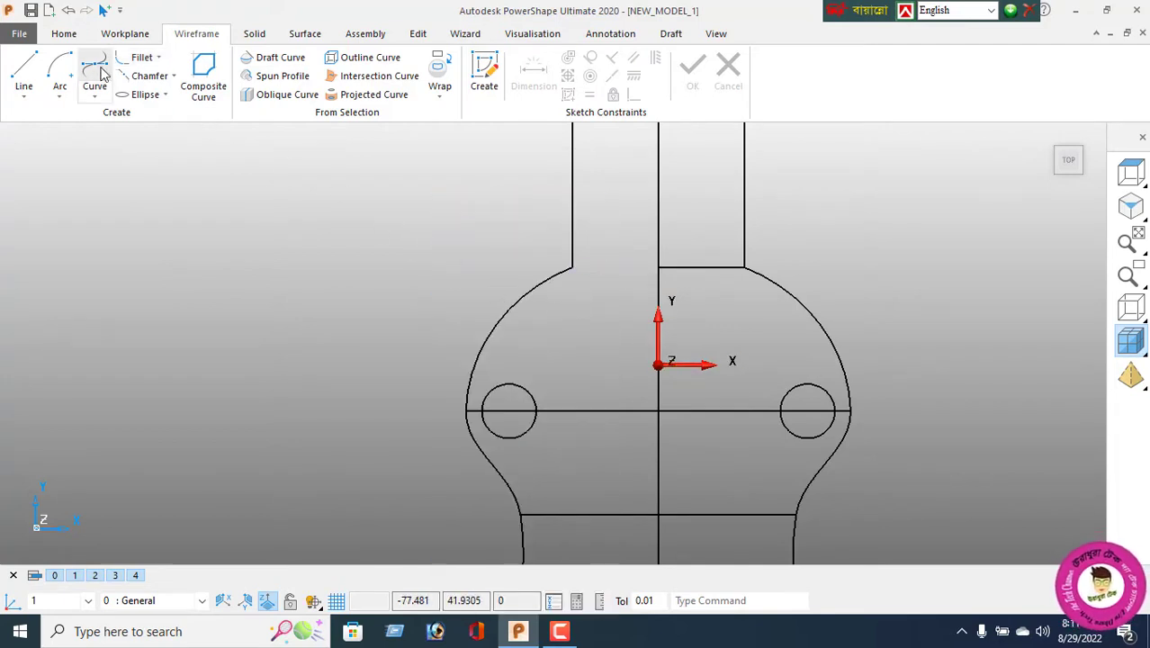
Try to fillet the corner between the left neck line and the left profile curve.
{"action": "left_click", "coordinate": [140, 56]}
{"action": "left_click", "coordinate": [552, 279]}
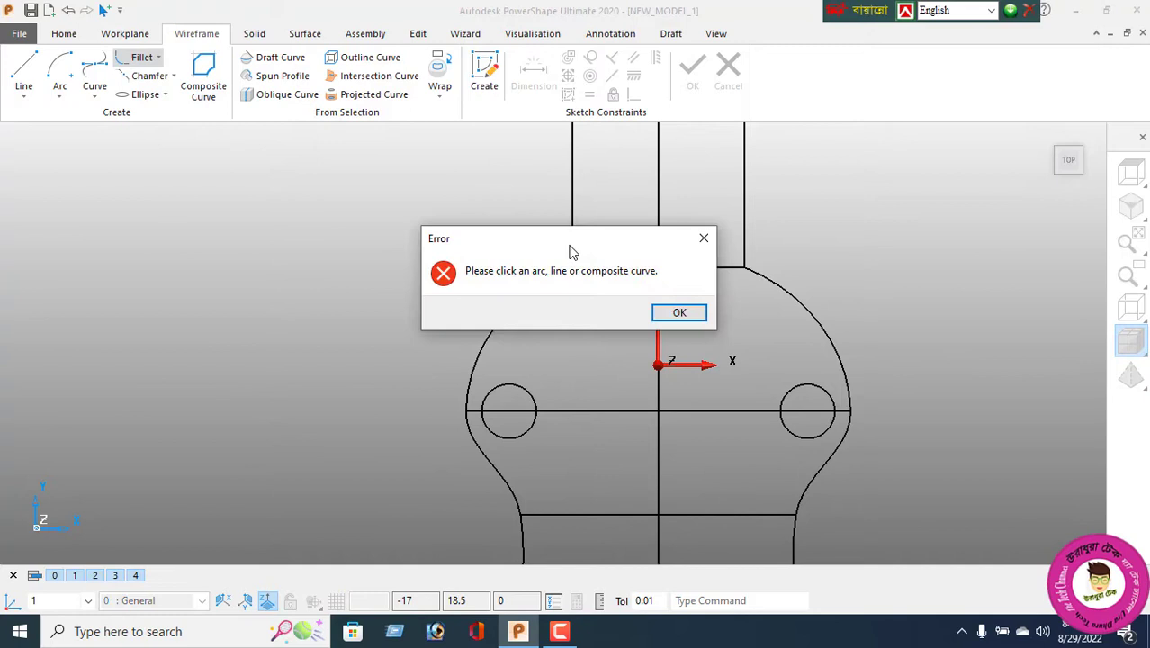
{"action": "left_click", "coordinate": [681, 312]}
Fit a tangent arc of about 5.5 radius between the left profile curve and the left neck line.
{"action": "left_click", "coordinate": [59, 97]}
{"action": "left_click", "coordinate": [79, 170]}
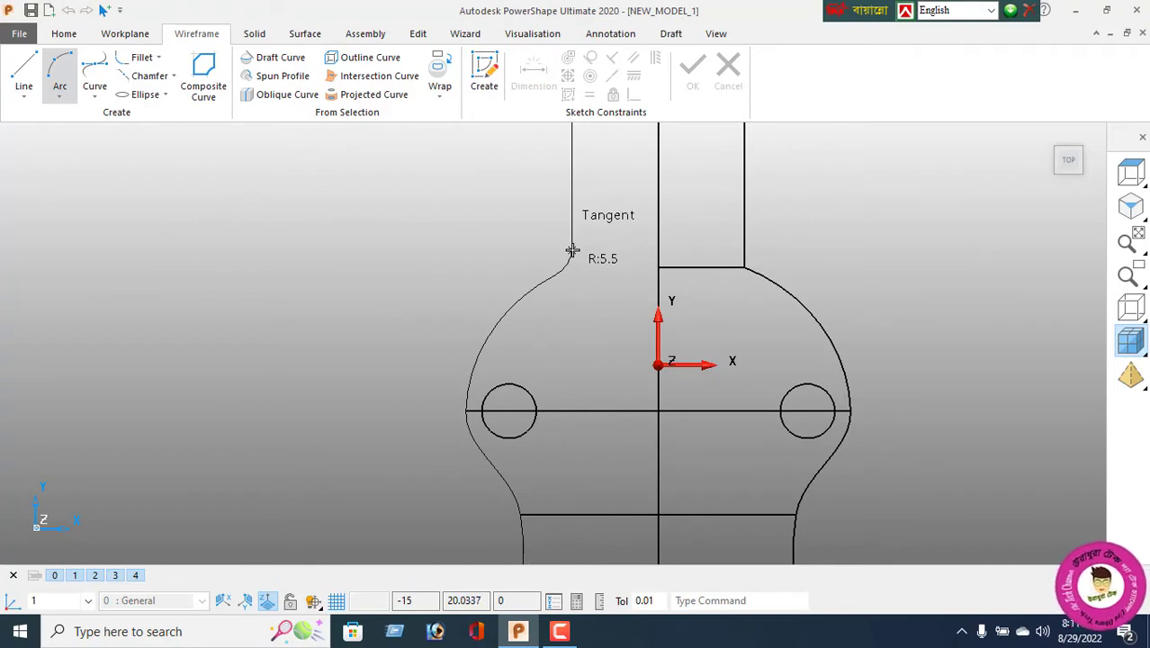
{"action": "left_click", "coordinate": [572, 252]}
{"action": "key", "text": "Return"}
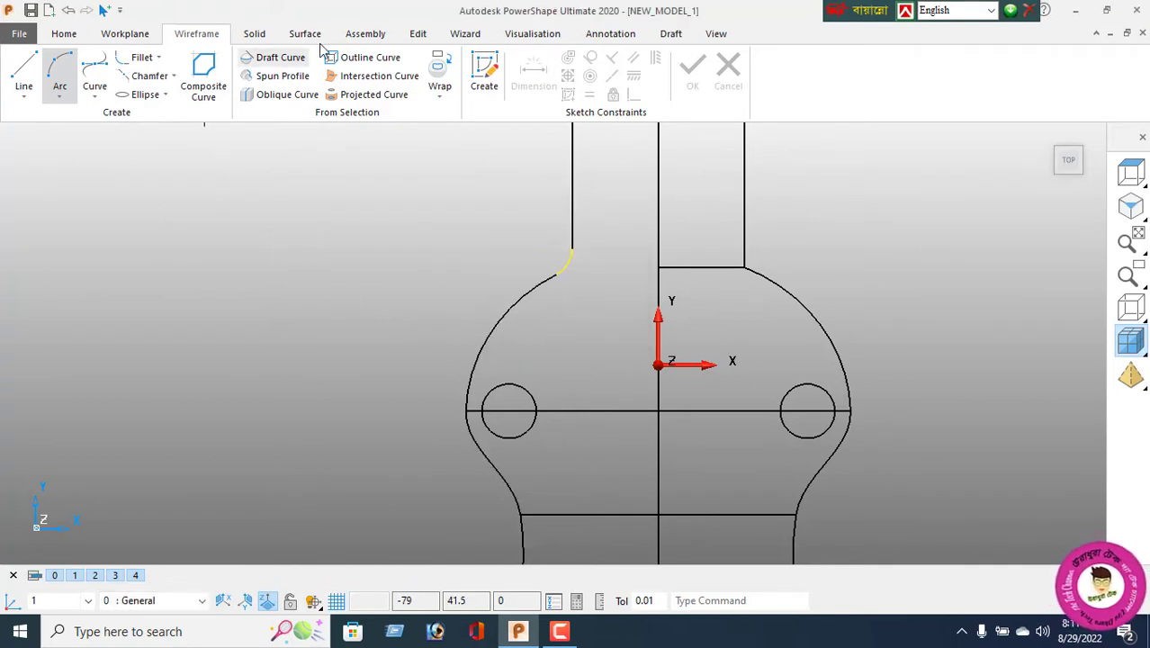
Mirror a copy of the left neck arc across the workplane's YZ plane.
{"action": "left_click", "coordinate": [417, 34]}
{"action": "left_click", "coordinate": [169, 73]}
{"action": "left_click", "coordinate": [142, 199]}
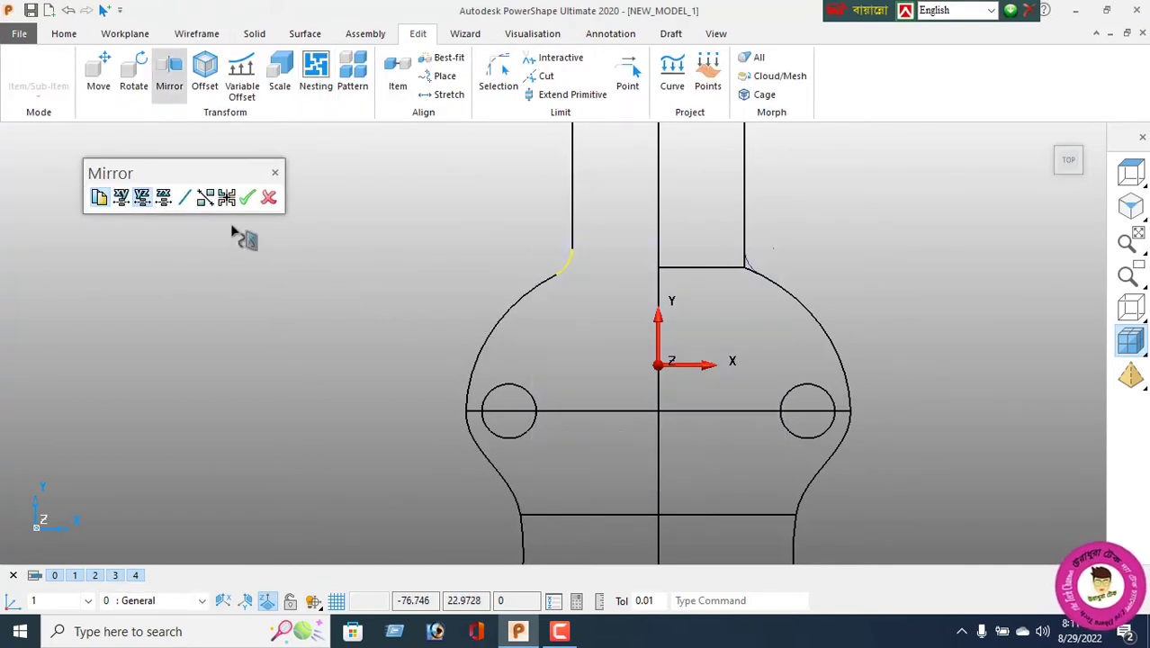
{"action": "left_click", "coordinate": [269, 203]}
{"action": "right_click", "coordinate": [330, 206]}
{"action": "left_click", "coordinate": [369, 201]}
Remove the right half of the neck's base line and trim the neck line and profile curve back to the mirrored arc.
{"action": "scroll", "coordinate": [724, 329], "scroll_direction": "up", "scroll_amount": 3}
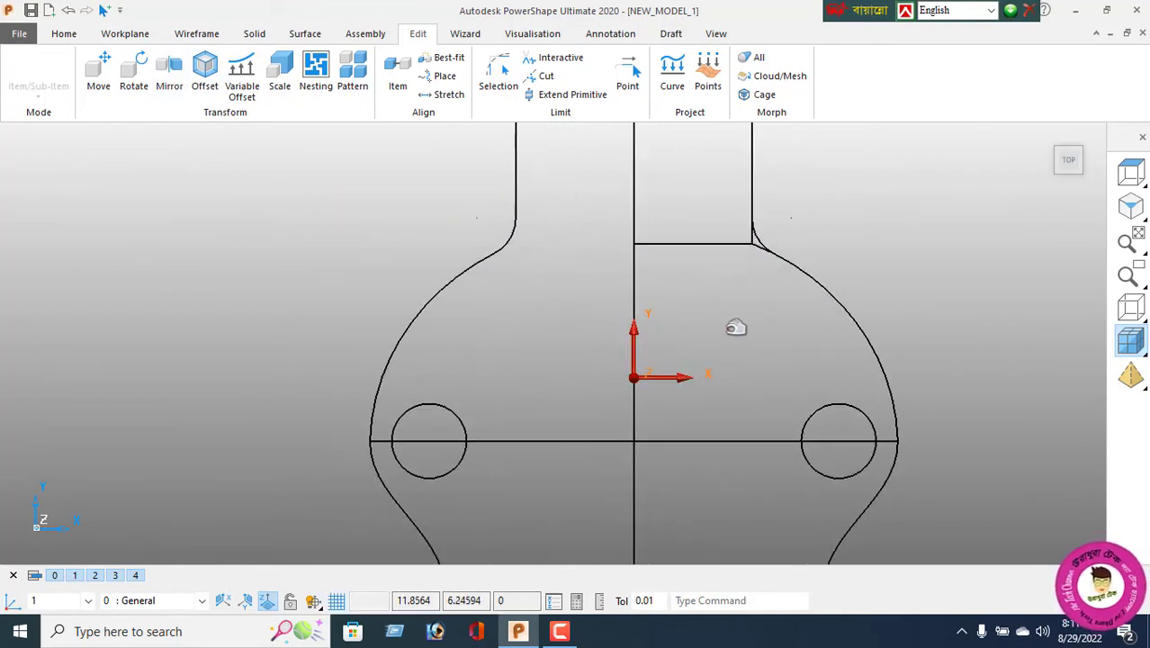
{"action": "left_click", "coordinate": [561, 56]}
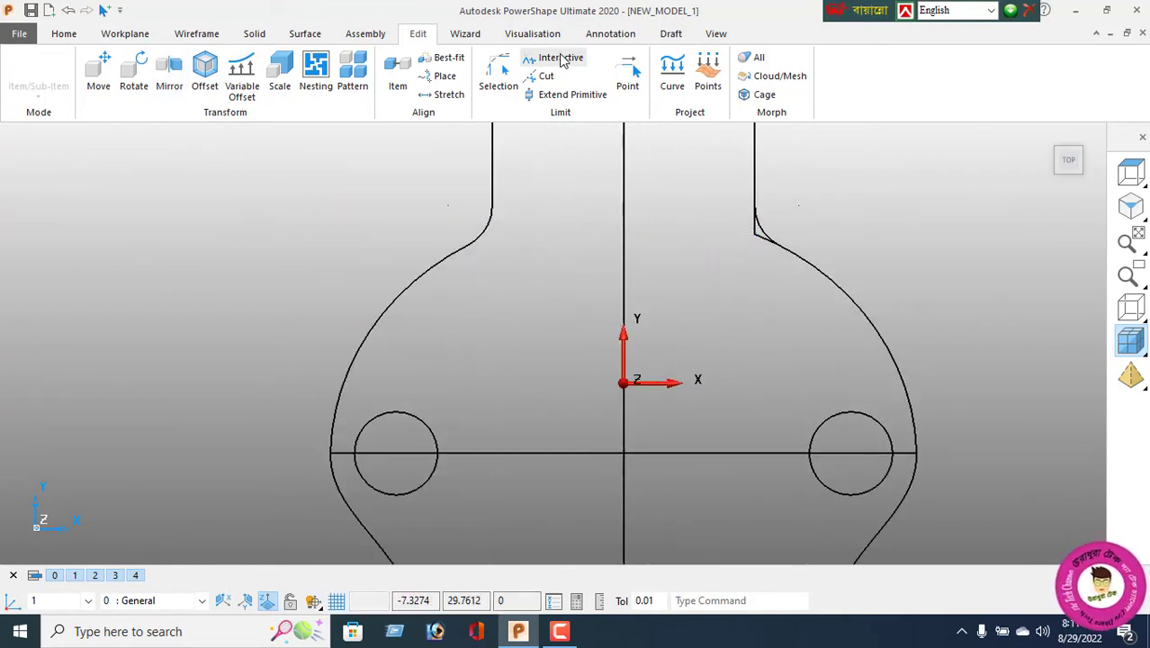
{"action": "scroll", "coordinate": [760, 217], "scroll_direction": "up", "scroll_amount": 2}
{"action": "left_click", "coordinate": [767, 216]}
{"action": "scroll", "coordinate": [521, 310], "scroll_direction": "down", "scroll_amount": 3}
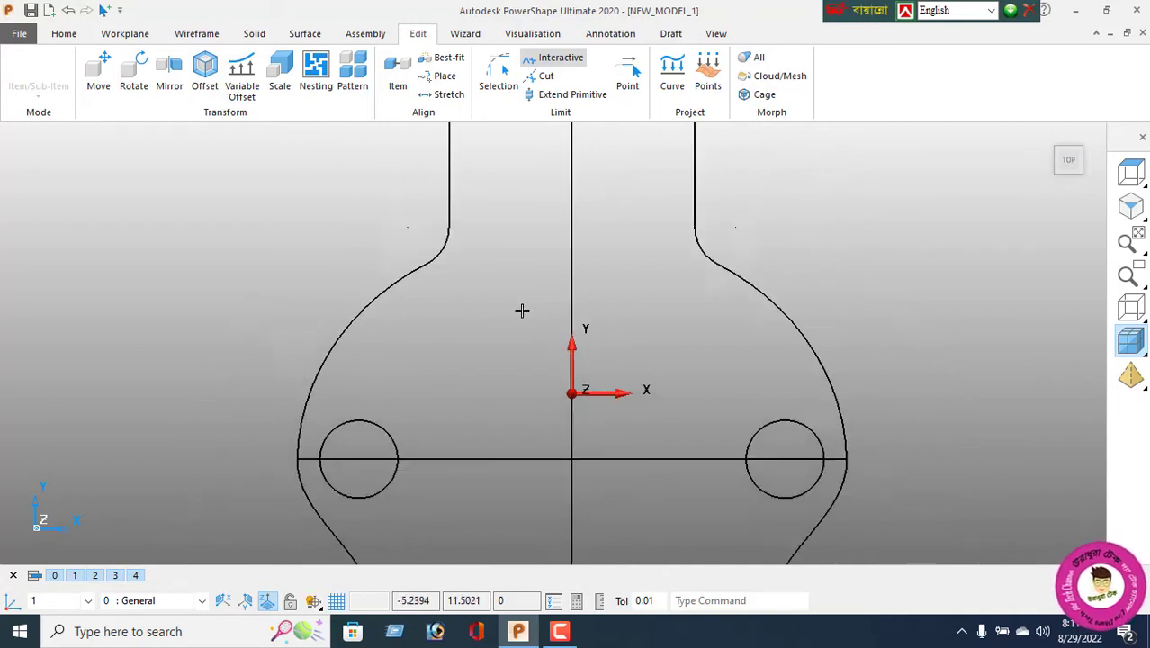
Delete the vertical centreline and the two horizontal lines inside the profile.
{"action": "right_click", "coordinate": [236, 236]}
{"action": "left_click", "coordinate": [277, 206]}
{"action": "scroll", "coordinate": [410, 407], "scroll_direction": "down", "scroll_amount": 2}
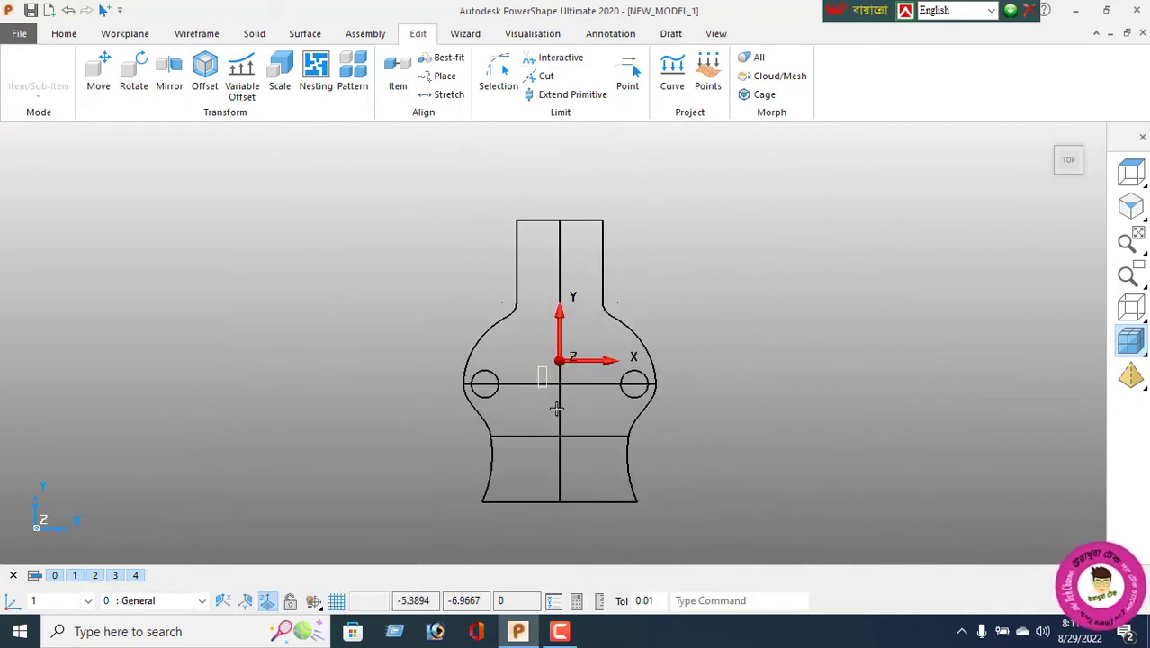
{"action": "key", "text": "Delete"}
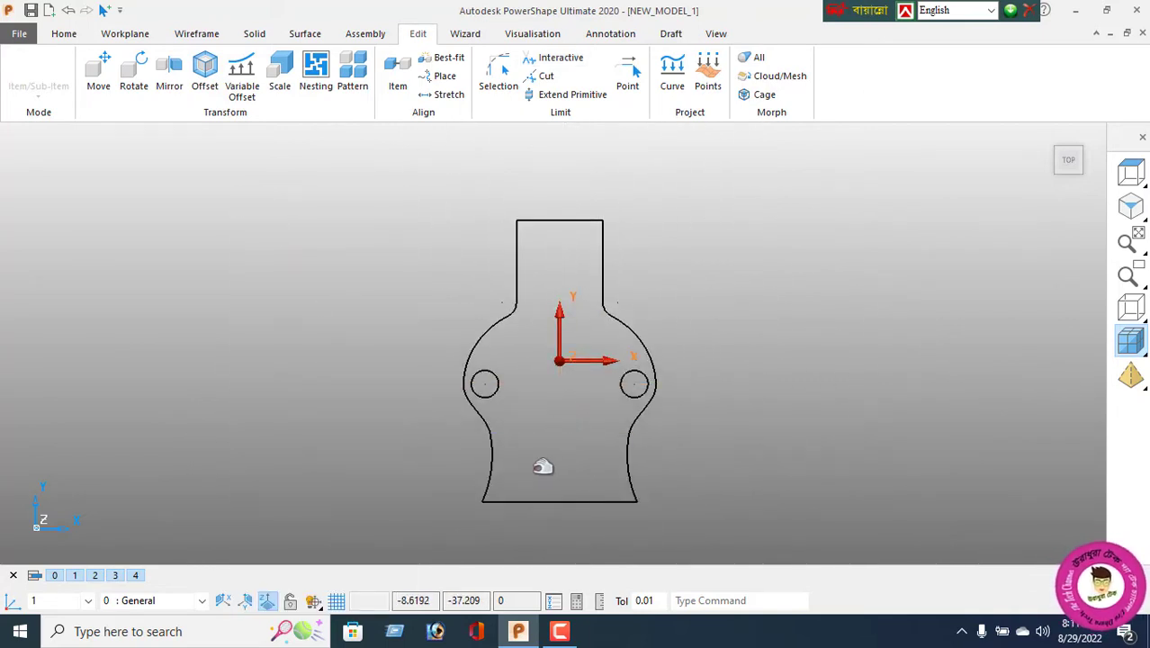
Create a closed composite curve around the whole outer profile, starting from the lowest horizontal line.
{"action": "left_click", "coordinate": [196, 33]}
{"action": "left_click", "coordinate": [204, 81]}
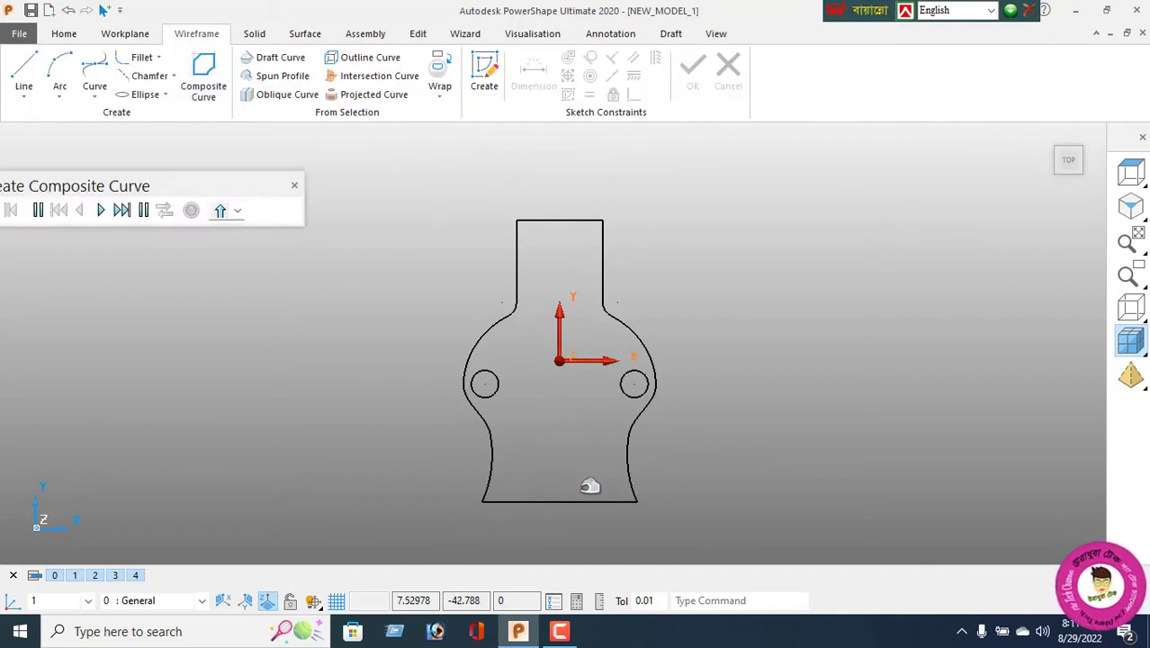
{"action": "left_click", "coordinate": [560, 499]}
{"action": "left_click", "coordinate": [191, 209]}
{"action": "left_click", "coordinate": [279, 211]}
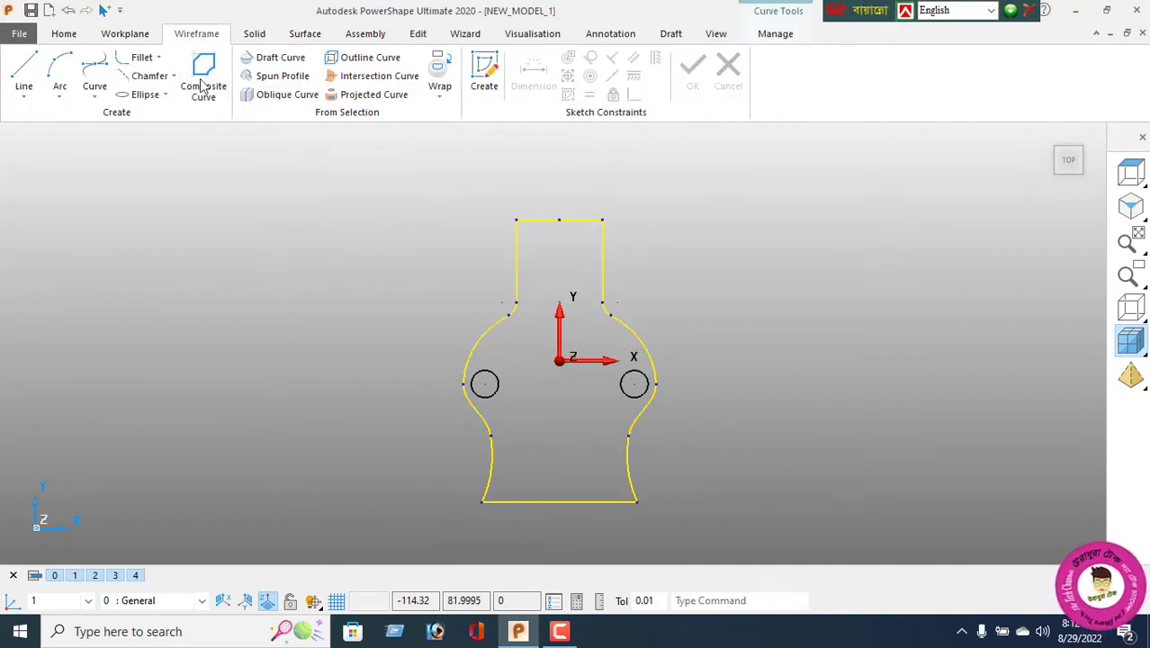
Extrude the closed composite profile into a solid with a Direction 1 length of 15+36.
{"action": "left_click", "coordinate": [257, 38]}
{"action": "left_click", "coordinate": [70, 75]}
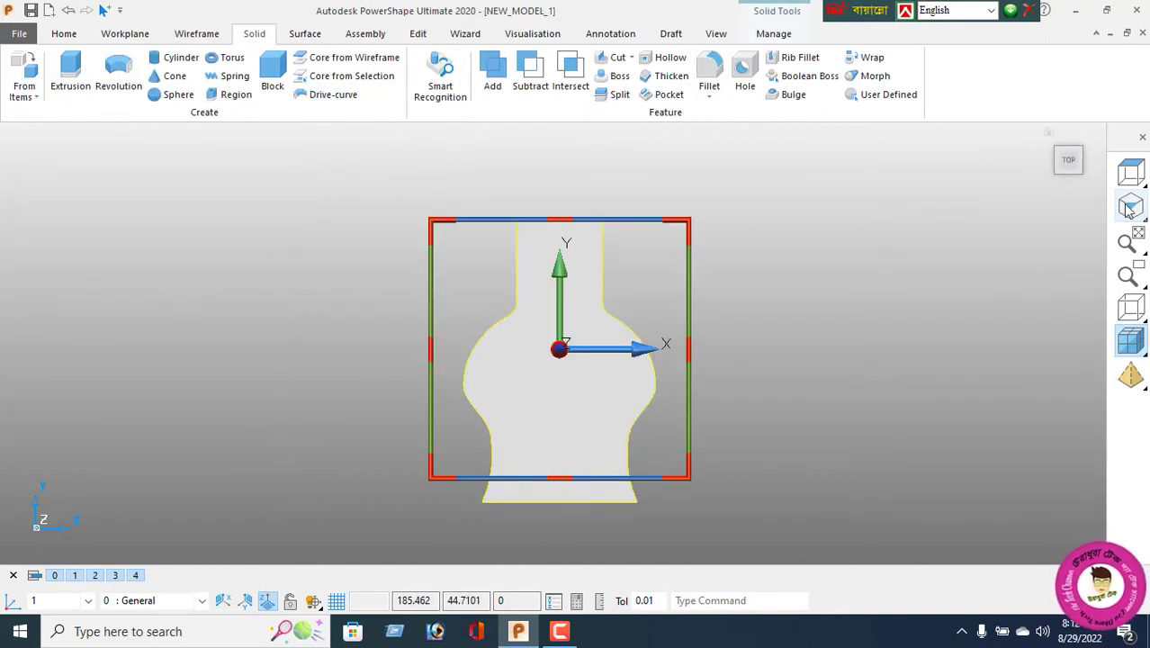
{"action": "left_click", "coordinate": [1130, 206]}
{"action": "double_click", "coordinate": [653, 327]}
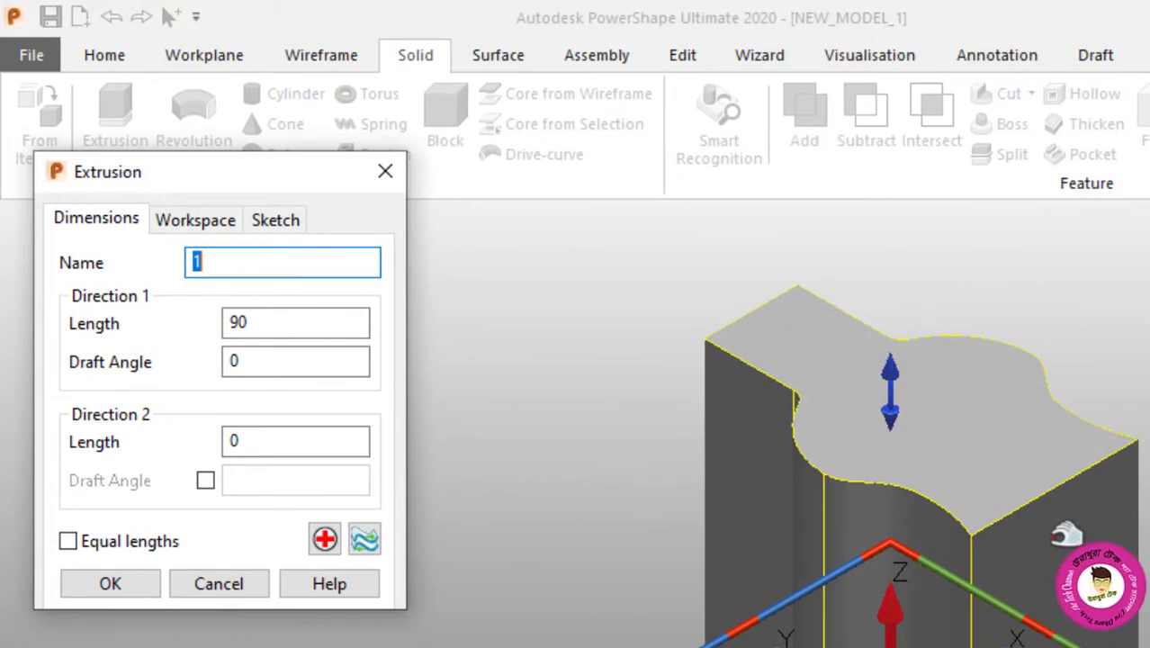
{"action": "double_click", "coordinate": [277, 322]}
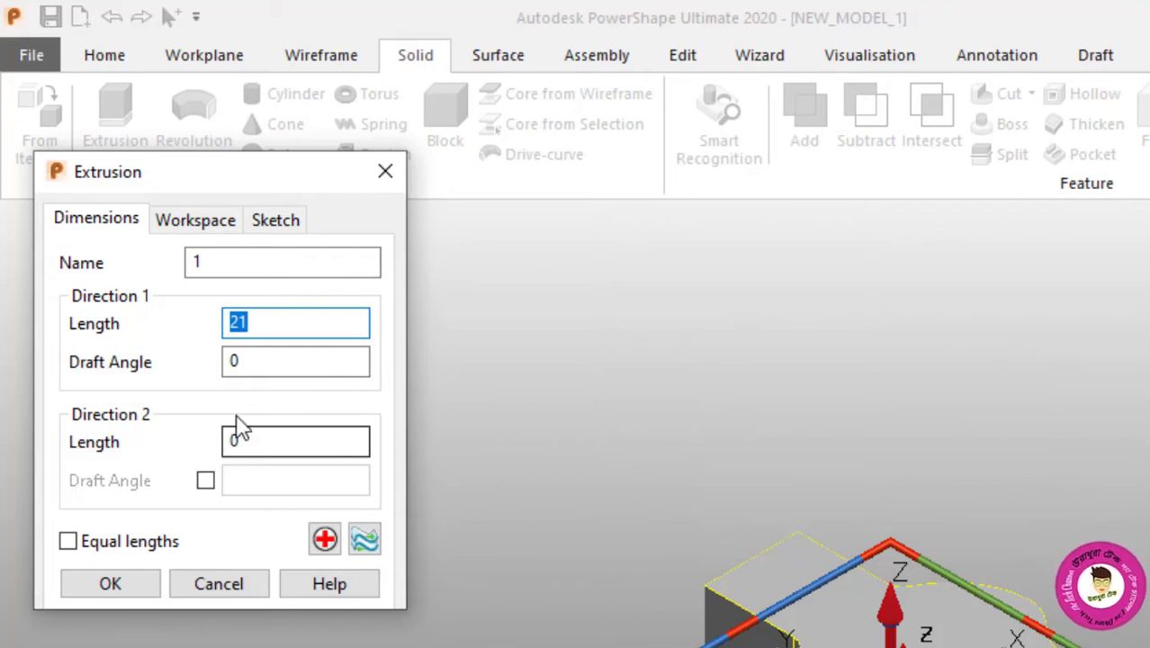
{"action": "left_click", "coordinate": [219, 583]}
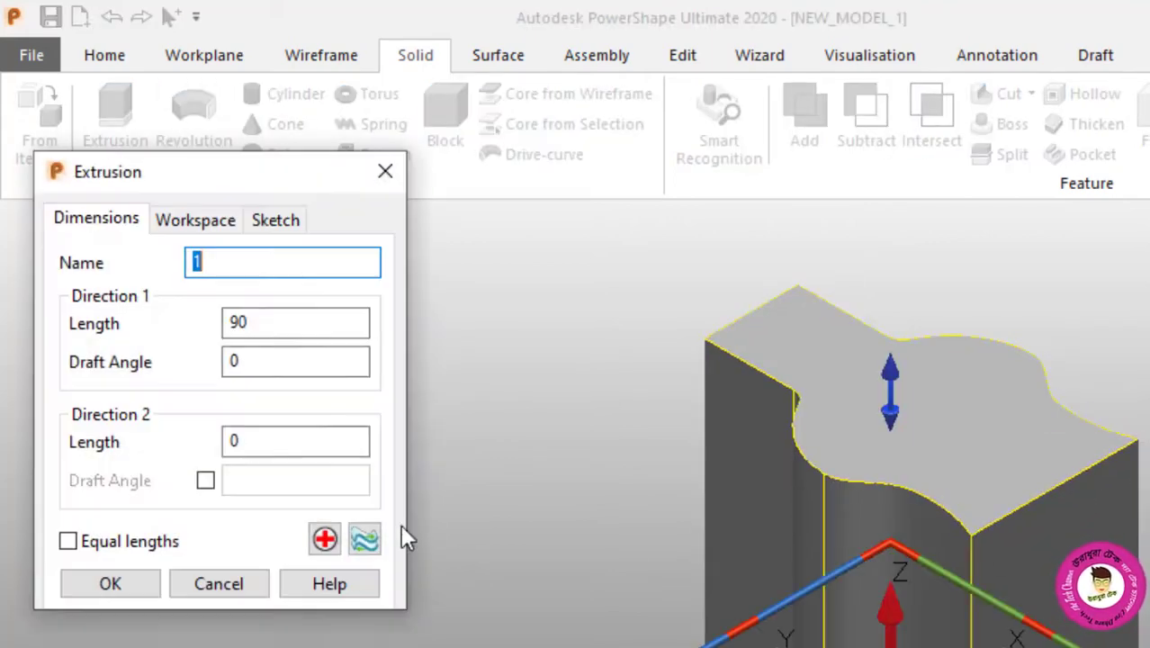
{"action": "key", "text": "Tab"}
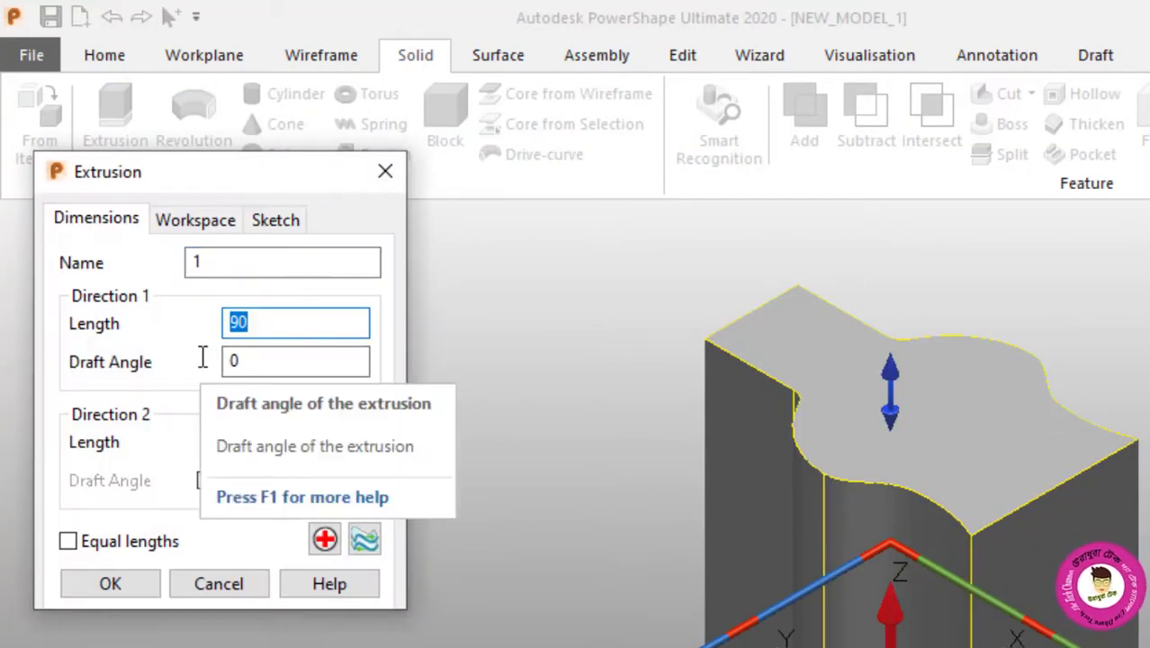
{"action": "type", "text": "15+36"}
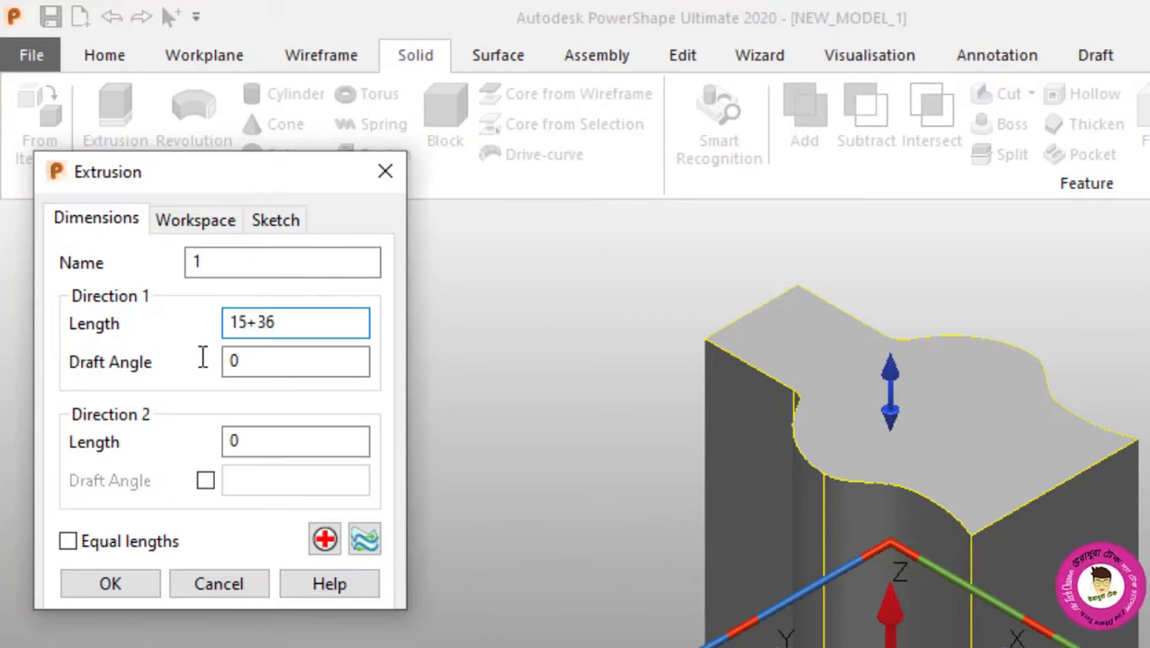
{"action": "key", "text": "Return"}
{"action": "left_click", "coordinate": [109, 583]}
Draw a line across the solid's top face along its wide straight front edge, between the two end corners.
{"action": "left_click", "coordinate": [1130, 172]}
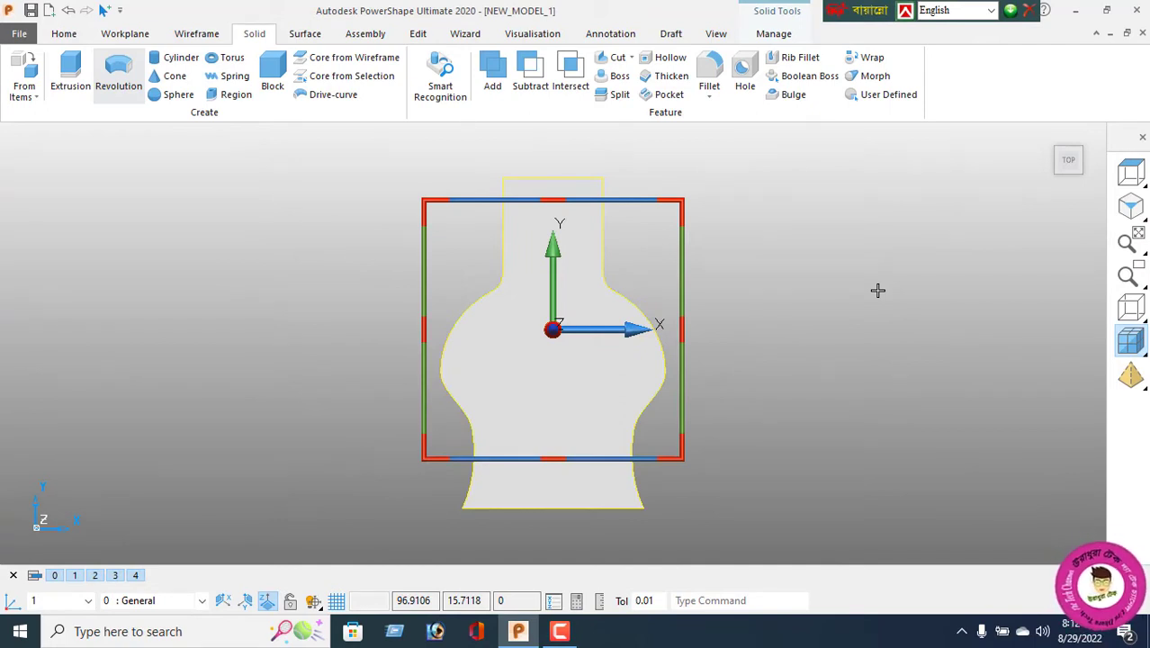
{"action": "left_click", "coordinate": [194, 34]}
{"action": "left_click", "coordinate": [25, 76]}
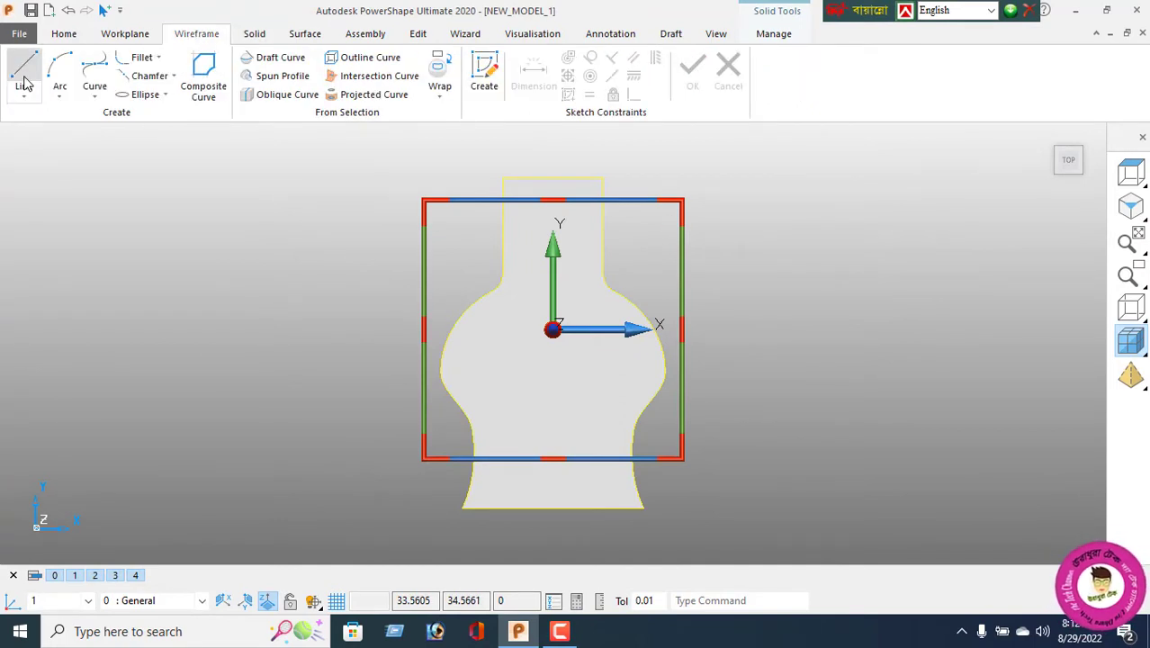
{"action": "left_click", "coordinate": [1131, 340]}
{"action": "scroll", "coordinate": [785, 371], "scroll_direction": "up", "scroll_amount": 5}
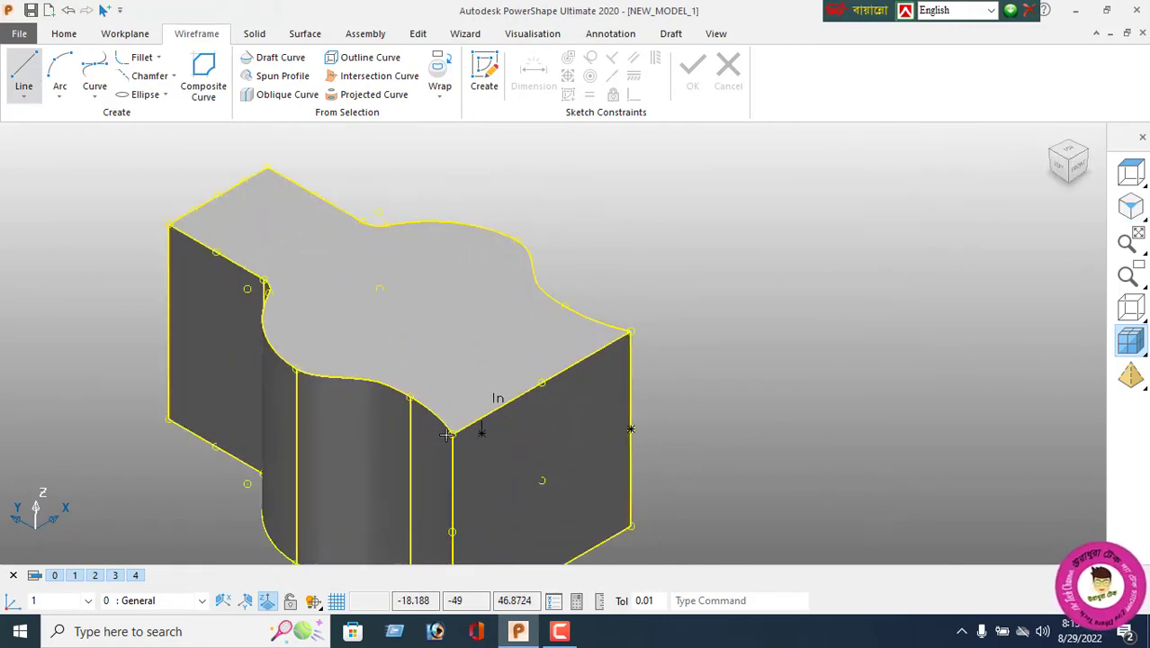
{"action": "left_click", "coordinate": [629, 332]}
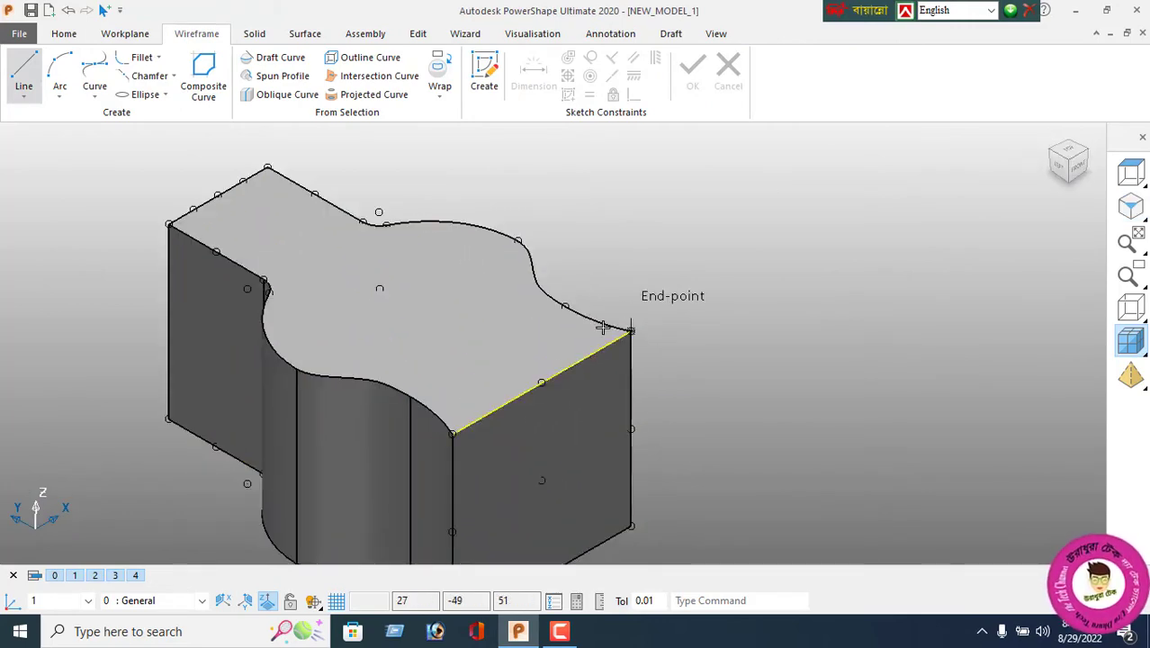
Offset one copy of the front edge line by 66 across the top face towards the neck.
{"action": "left_click", "coordinate": [418, 33]}
{"action": "left_click", "coordinate": [206, 81]}
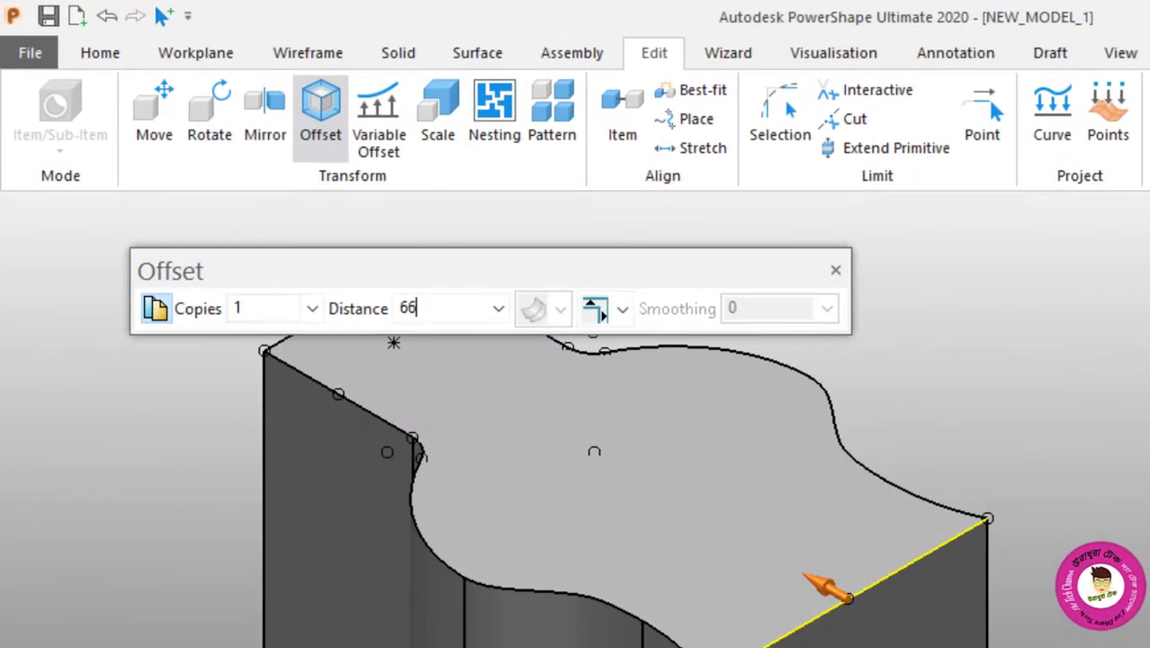
{"action": "left_click", "coordinate": [834, 269]}
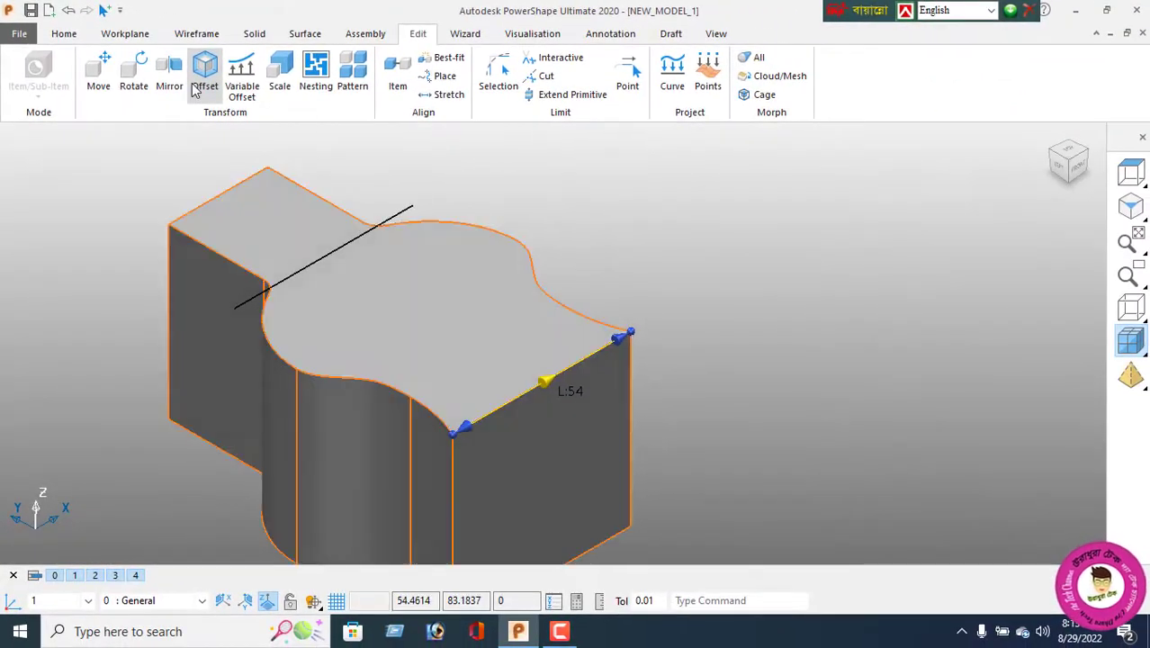
Create a closed composite curve around the neck region of the top face, using the offset line and the neck's edges.
{"action": "left_click", "coordinate": [308, 53]}
{"action": "left_click", "coordinate": [202, 79]}
{"action": "left_click", "coordinate": [324, 254]}
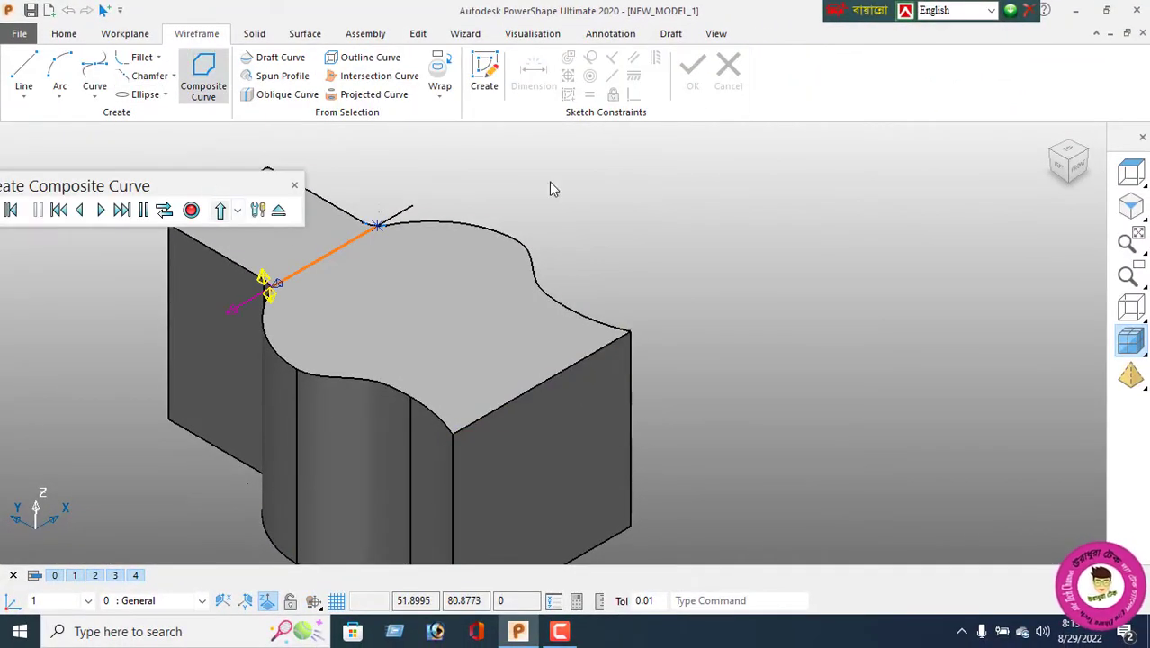
{"action": "left_click_drag", "start_coordinate": [551, 183], "coordinate": [708, 175]}
{"action": "left_click", "coordinate": [267, 275]}
{"action": "left_click", "coordinate": [215, 200]}
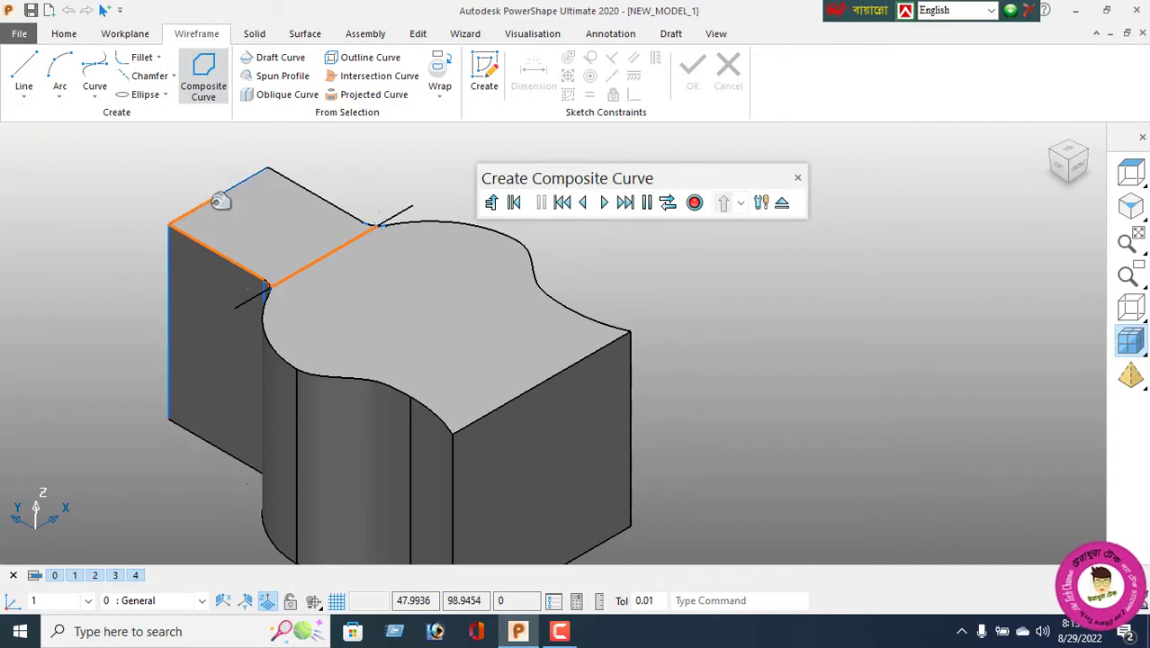
{"action": "left_click", "coordinate": [266, 169]}
{"action": "left_click", "coordinate": [318, 193]}
{"action": "left_click", "coordinate": [377, 226]}
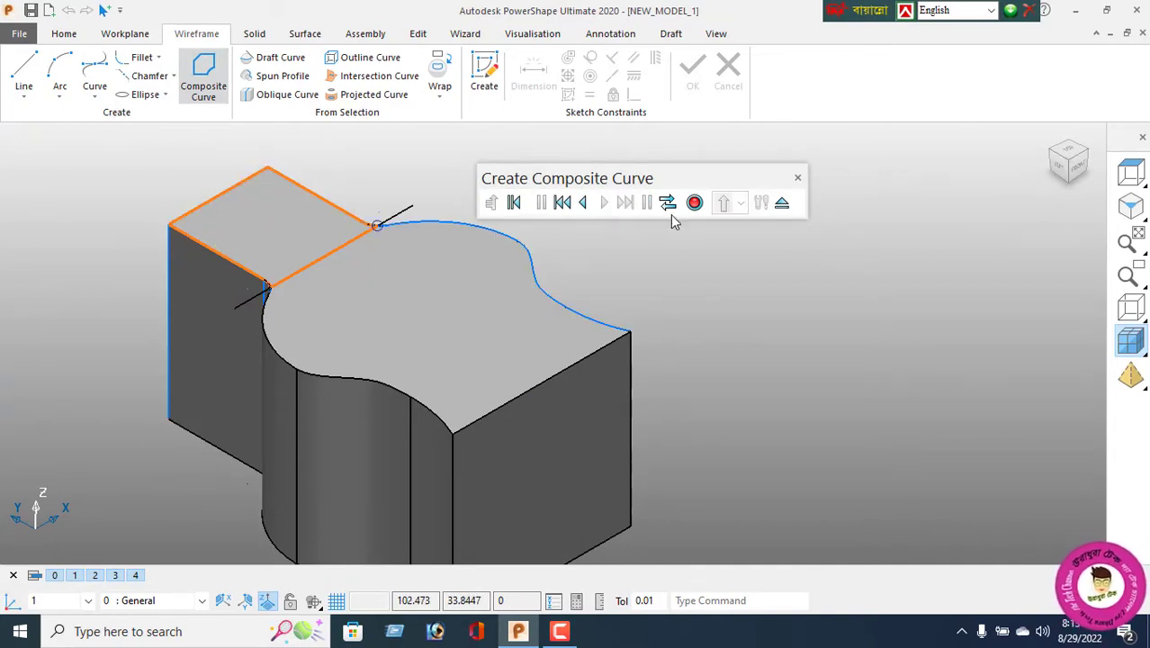
{"action": "left_click", "coordinate": [693, 202]}
{"action": "left_click", "coordinate": [780, 203]}
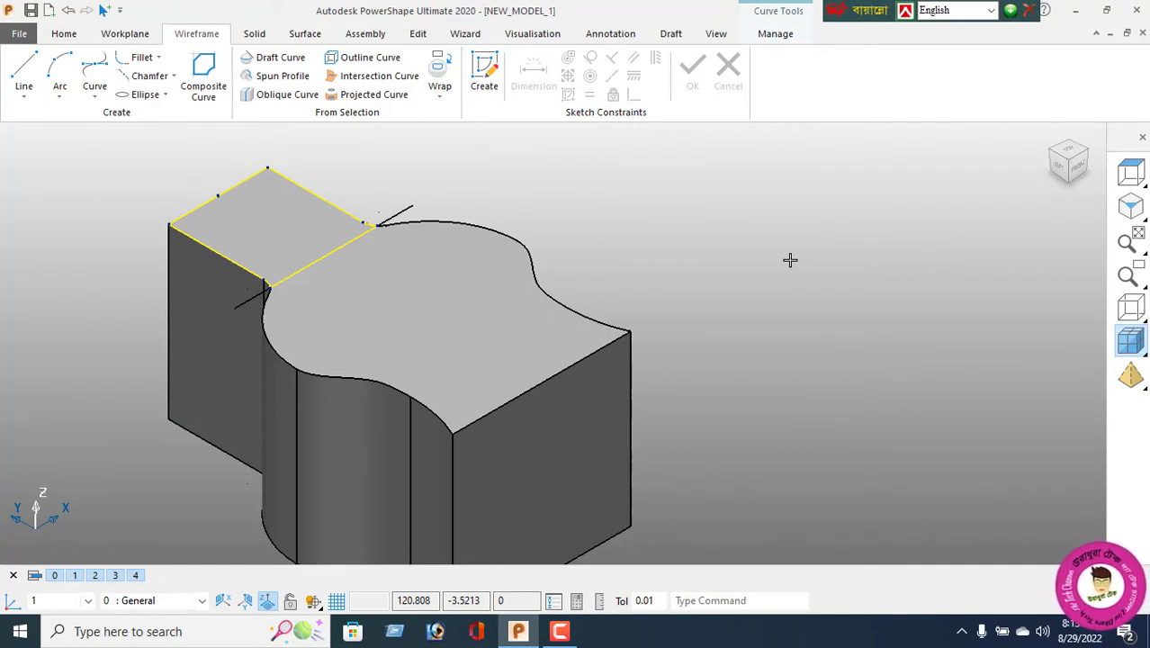
Cut the neck region of the solid with the closed curve as a blind cut to a depth of 6.
{"action": "left_click", "coordinate": [256, 36]}
{"action": "left_click", "coordinate": [617, 56]}
{"action": "left_click_drag", "start_coordinate": [120, 91], "coordinate": [67, 111]}
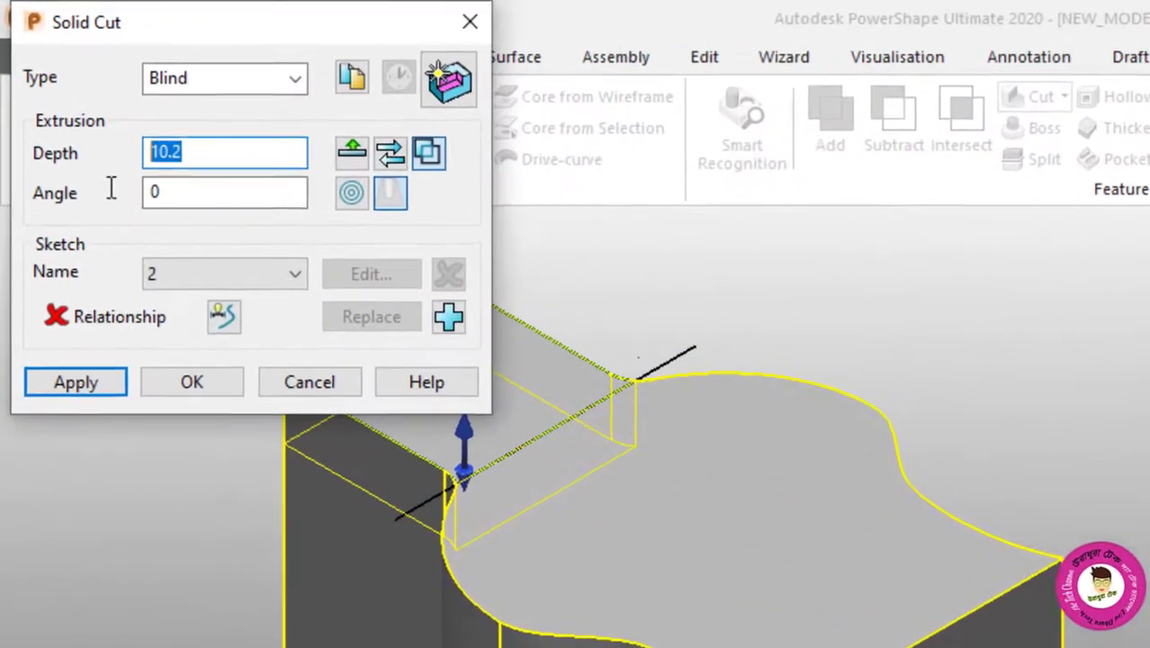
{"action": "type", "text": "6"}
{"action": "key", "text": "Return"}
{"action": "left_click", "coordinate": [76, 383]}
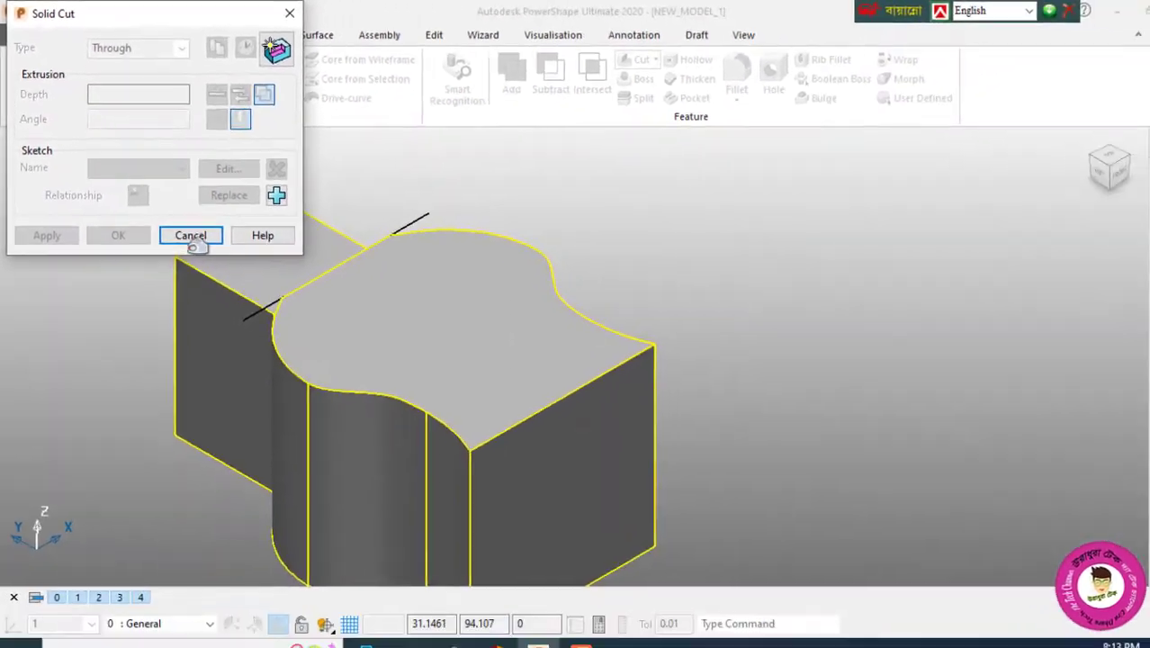
{"action": "left_click", "coordinate": [310, 383]}
Delete all wireframe geometry left on the solid.
{"action": "left_click", "coordinate": [64, 36]}
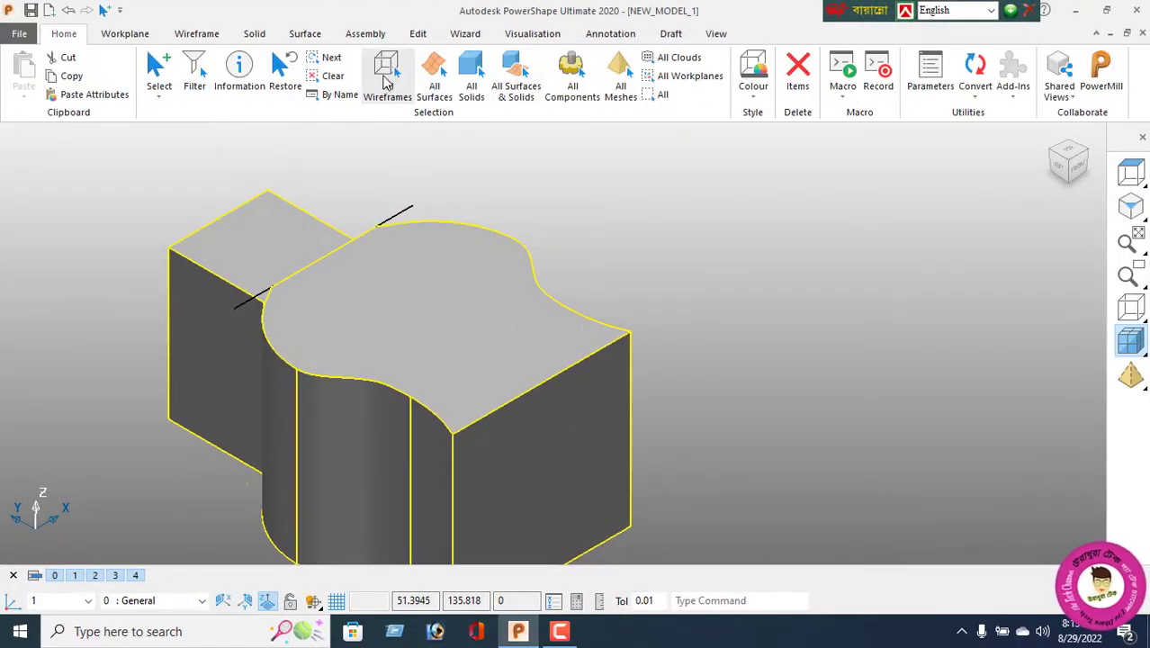
{"action": "key", "text": "Escape"}
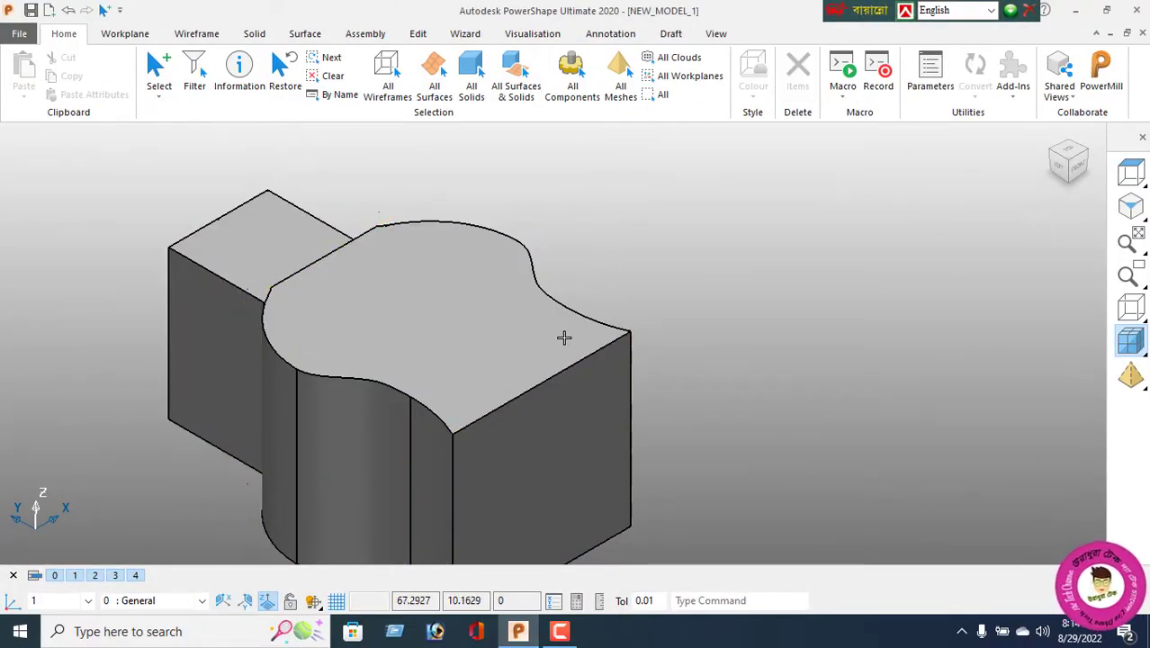
{"action": "middle_click_drag", "start_coordinate": [562, 336], "coordinate": [816, 363]}
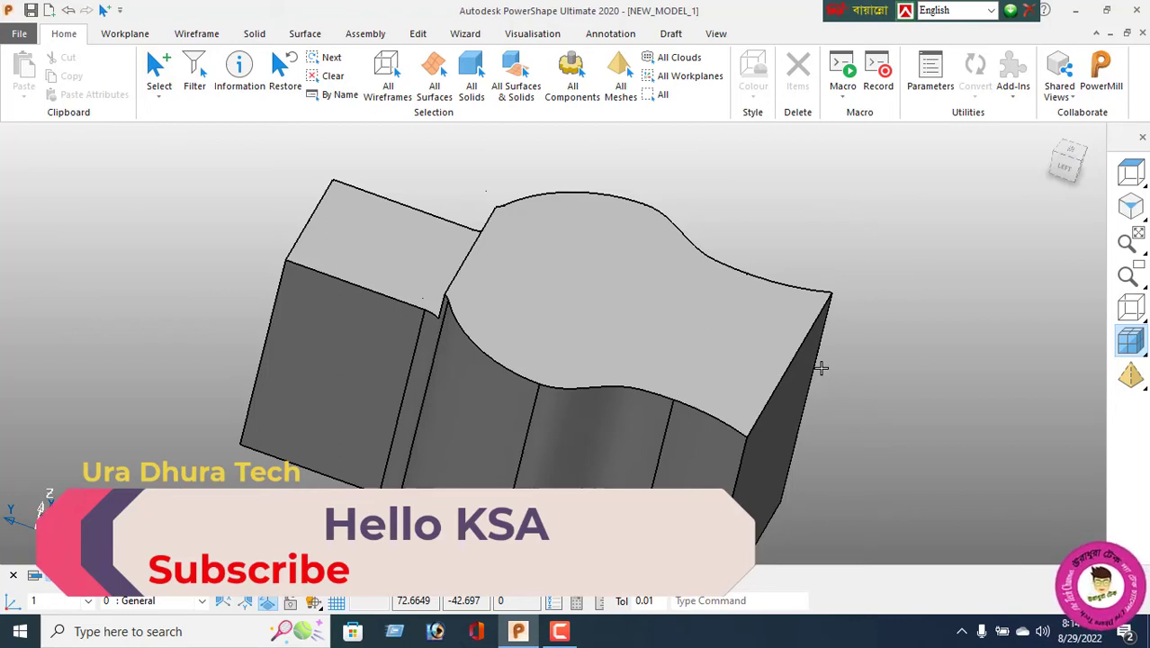
{"action": "middle_click_drag", "start_coordinate": [608, 339], "coordinate": [248, 114]}
{"action": "left_click", "coordinate": [196, 33]}
{"action": "left_click", "coordinate": [23, 72]}
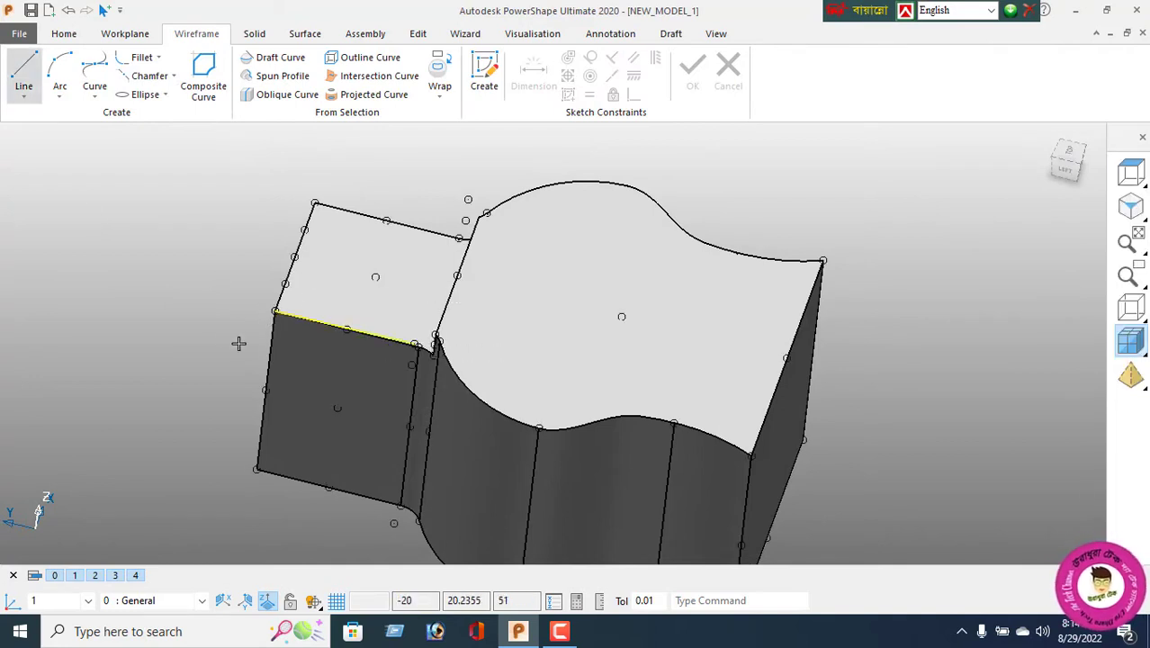
{"action": "left_click", "coordinate": [418, 34]}
{"action": "left_click", "coordinate": [204, 79]}
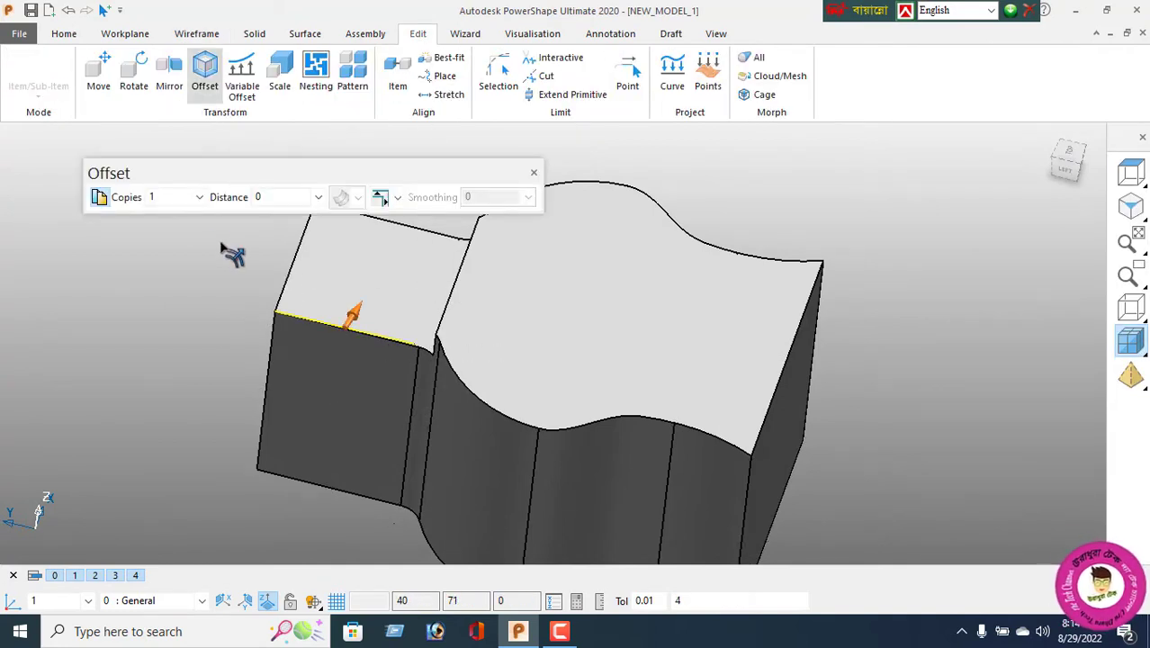
{"action": "left_click", "coordinate": [679, 323]}
{"action": "middle_click_drag", "start_coordinate": [582, 310], "coordinate": [457, 406]}
{"action": "key", "text": "Escape"}
Draw a line along the straight side edge of the lowered neck face, between the edge's two end points.
{"action": "left_click", "coordinate": [196, 33]}
{"action": "left_click", "coordinate": [23, 79]}
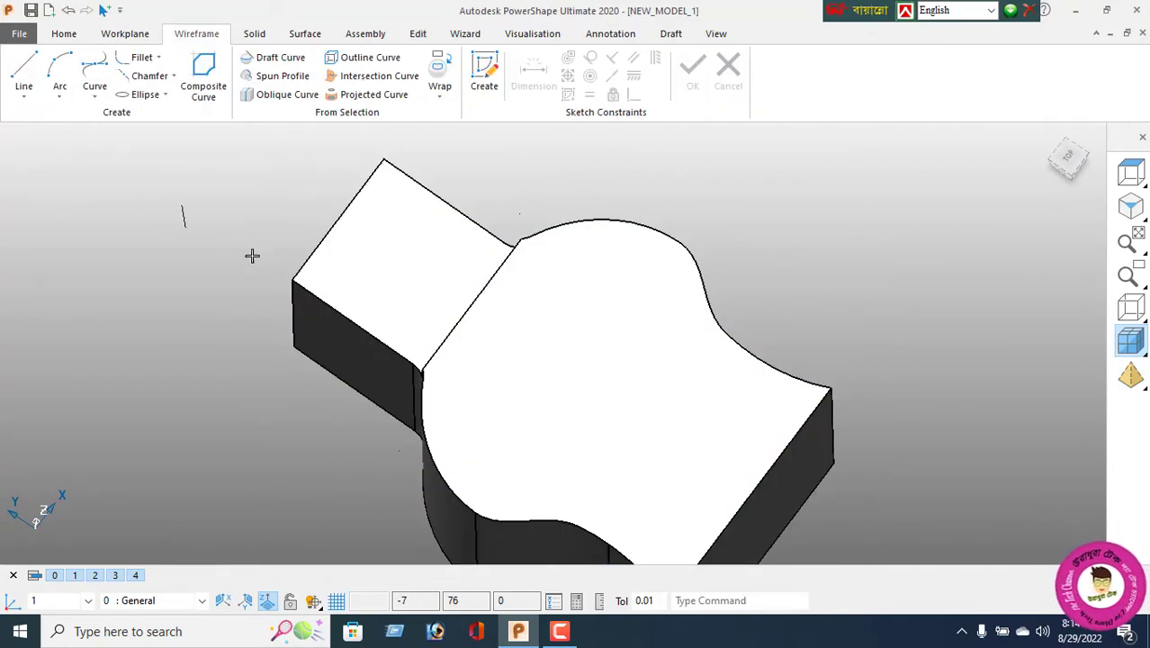
{"action": "scroll", "coordinate": [275, 273], "scroll_direction": "up", "scroll_amount": 2}
{"action": "left_click", "coordinate": [249, 248]}
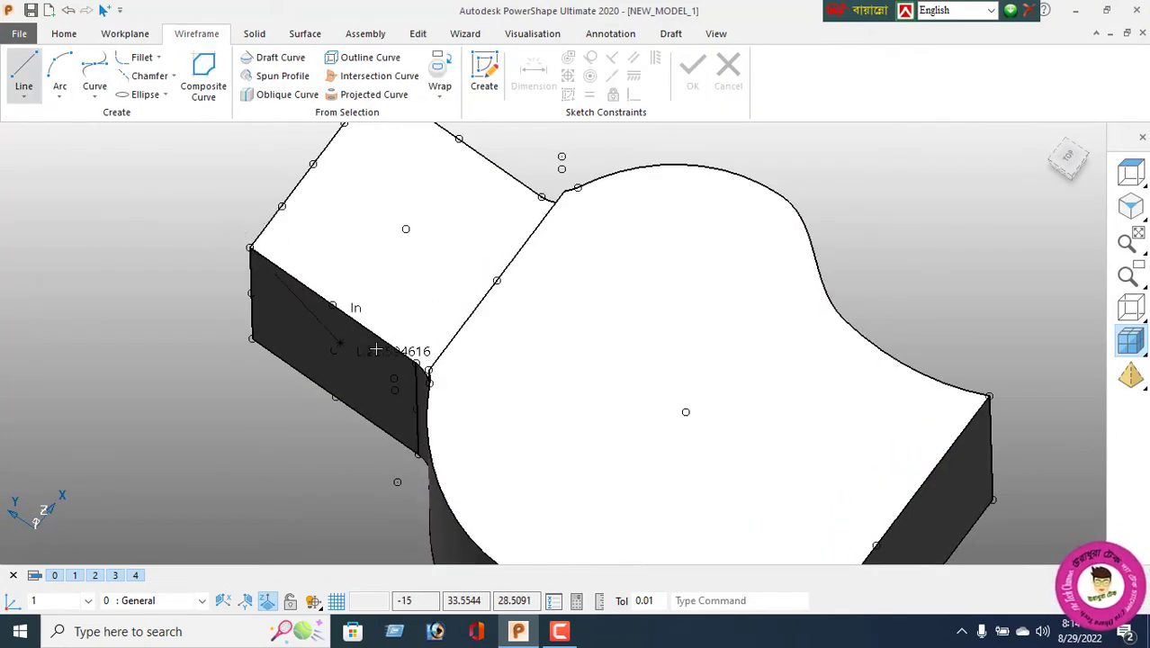
{"action": "left_click", "coordinate": [416, 363]}
Offset one copy of the neck's side edge line by 4 inward across the lowered face.
{"action": "left_click", "coordinate": [415, 33]}
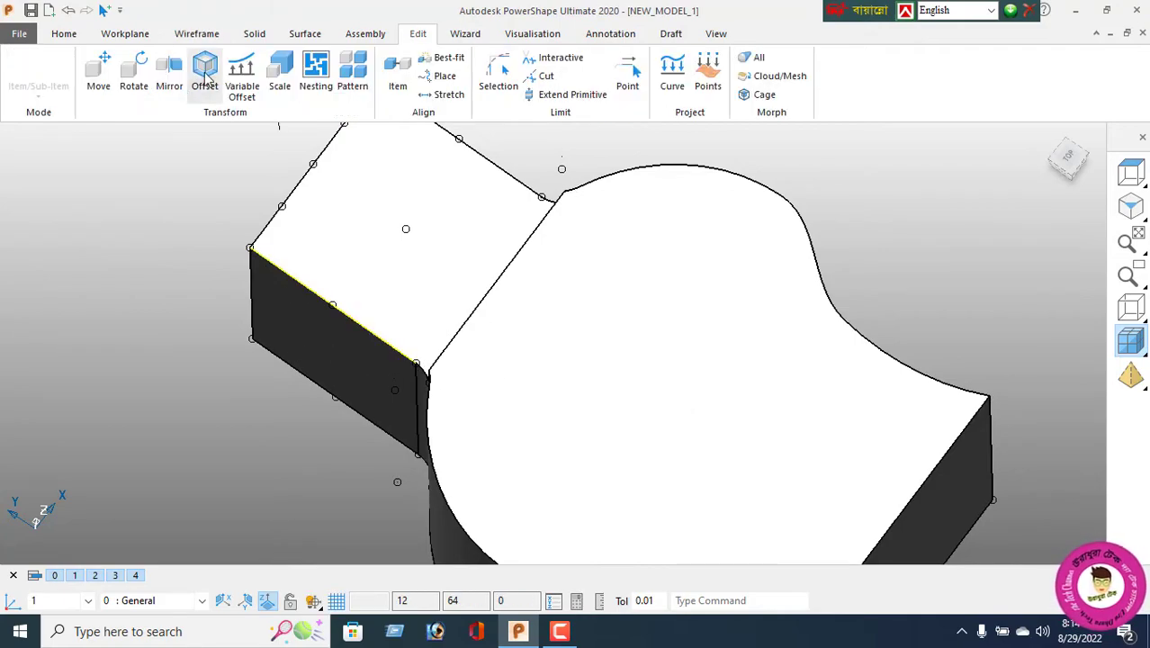
{"action": "left_click", "coordinate": [204, 72]}
{"action": "double_click", "coordinate": [259, 197]}
{"action": "type", "text": "4"}
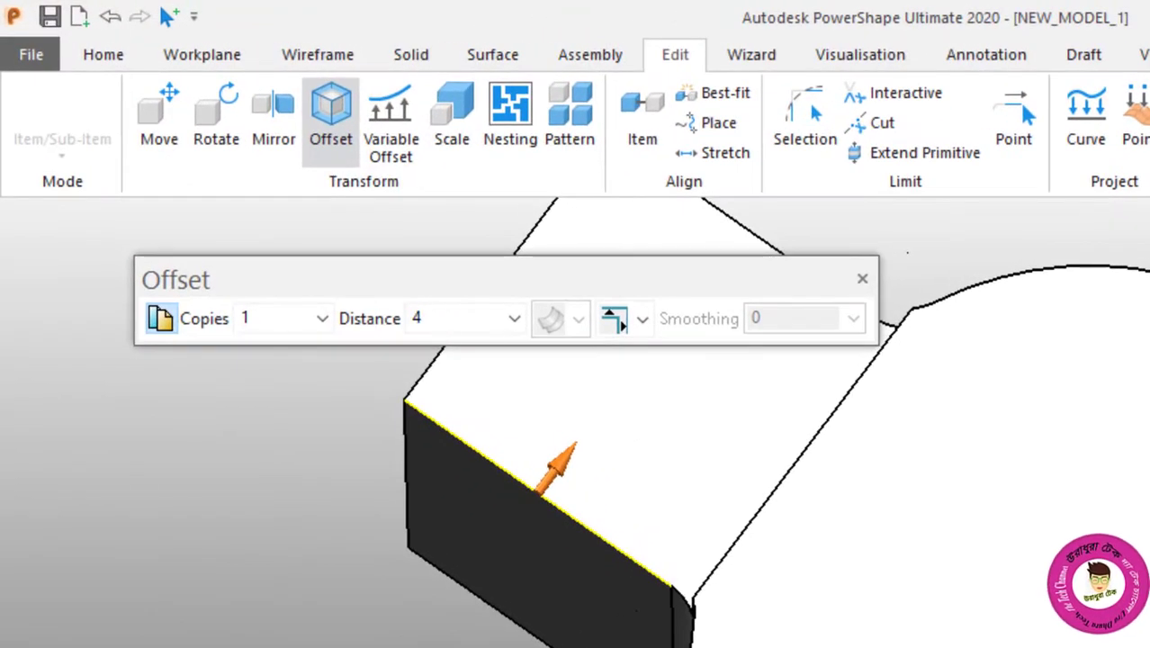
{"action": "key", "text": "Return"}
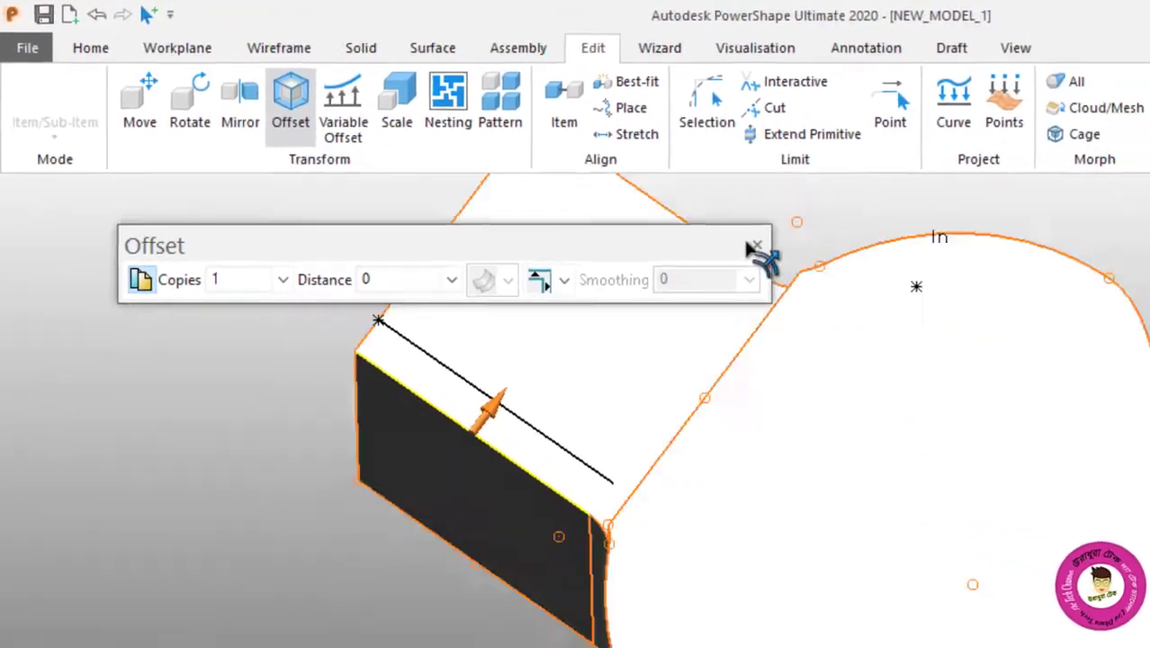
{"action": "left_click", "coordinate": [862, 278]}
Create a workplane at the centre of the raised top face.
{"action": "left_click", "coordinate": [201, 54]}
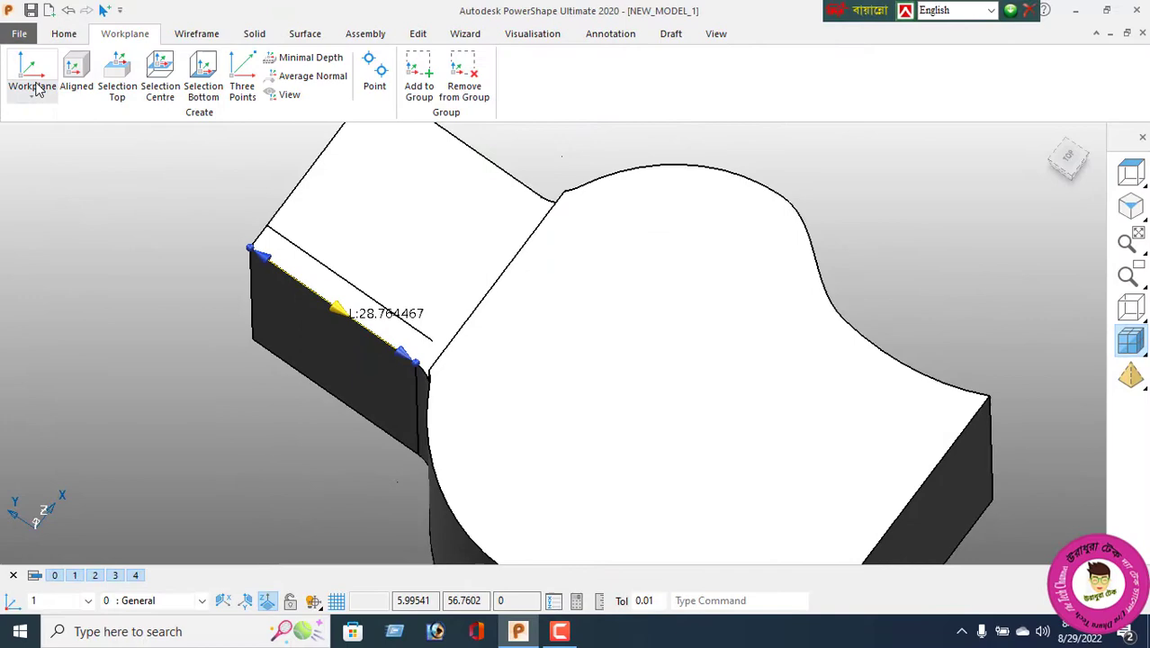
{"action": "left_click", "coordinate": [33, 81]}
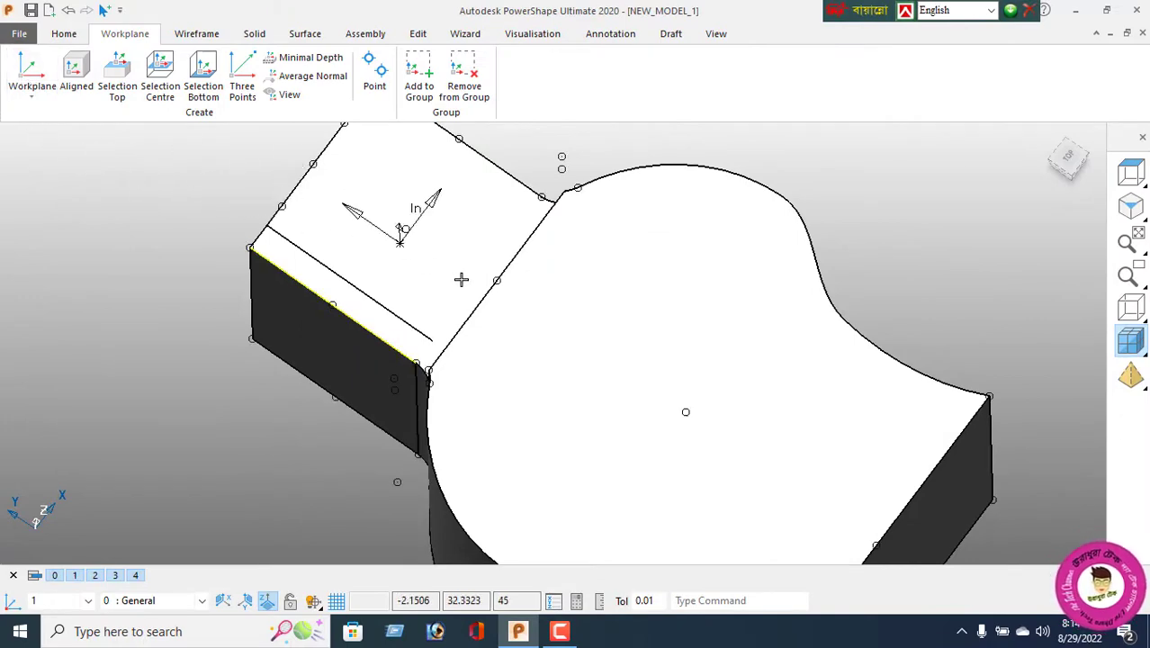
{"action": "left_click", "coordinate": [684, 411]}
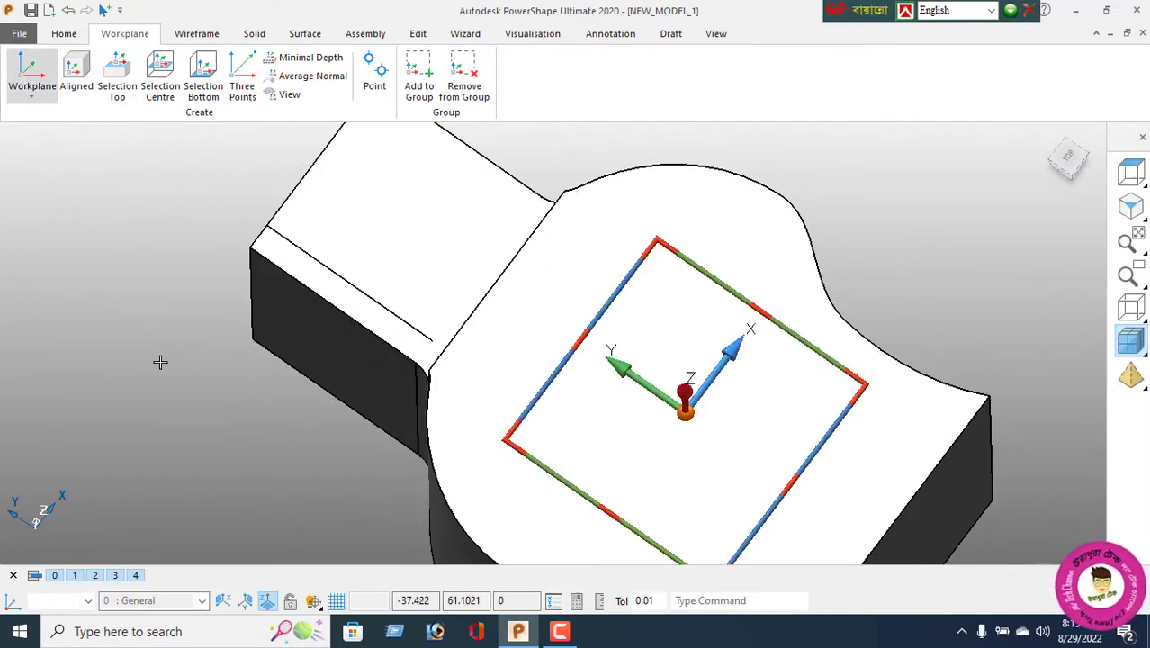
{"action": "right_click", "coordinate": [98, 194]}
{"action": "key", "text": "Escape"}
Set the length of the offset line on the neck to 23.
{"action": "double_click", "coordinate": [330, 267]}
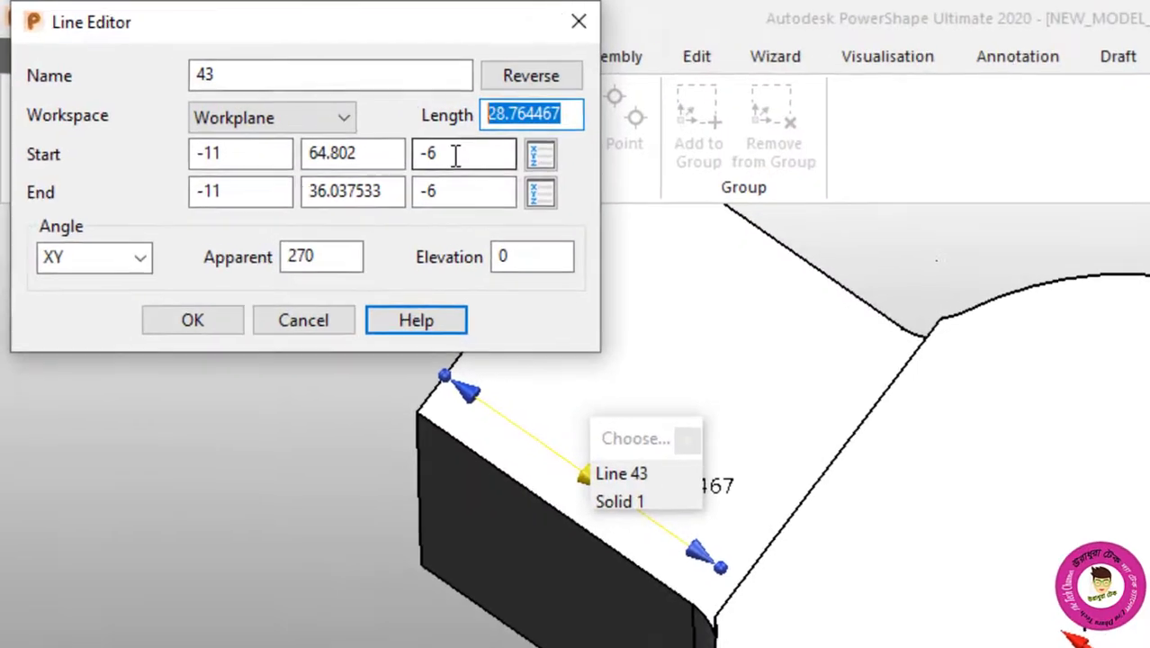
{"action": "type", "text": "23"}
{"action": "key", "text": "Return"}
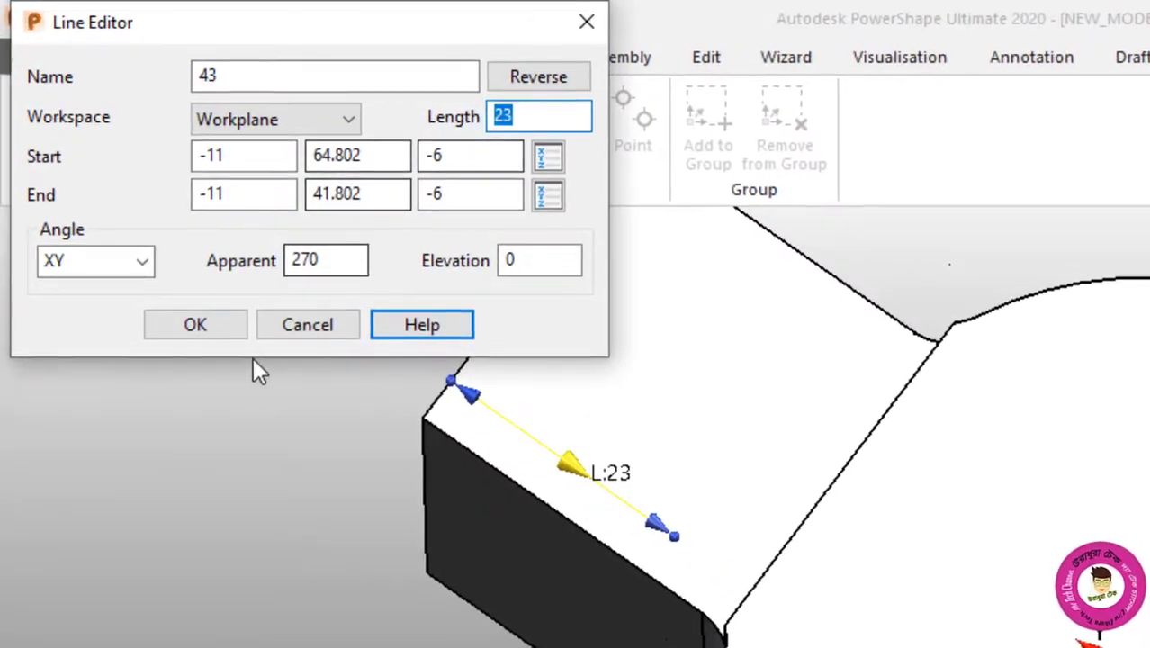
{"action": "left_click", "coordinate": [195, 325]}
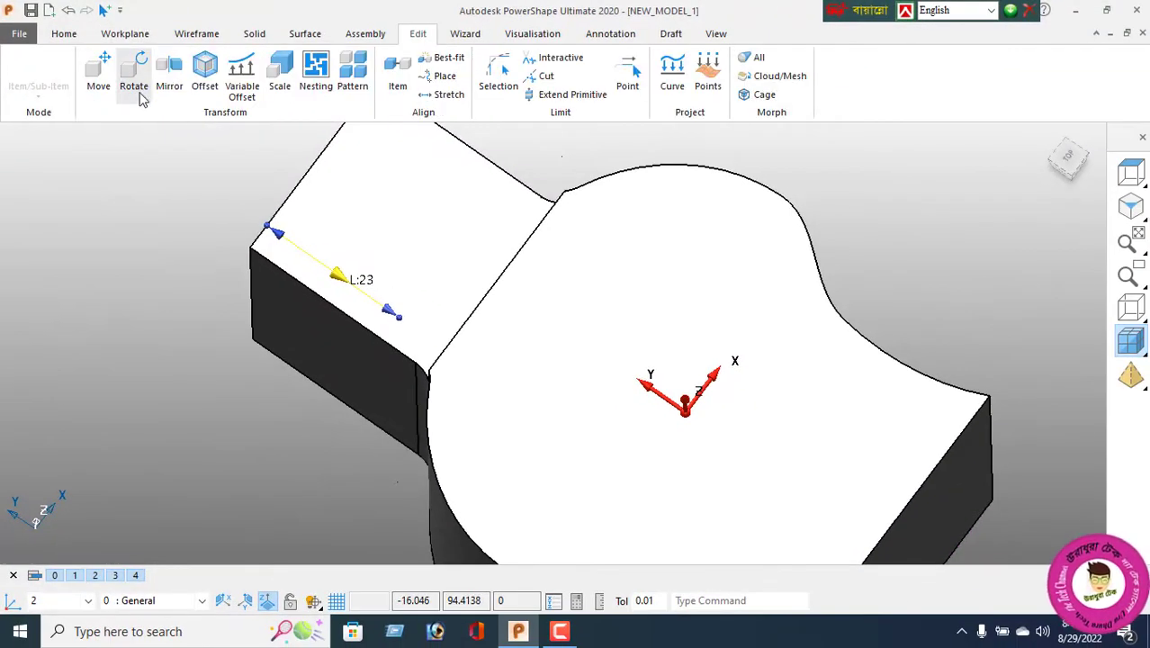
Mirror a copy of the 23-long line across the YZ plane to the neck's opposite side.
{"action": "left_click", "coordinate": [170, 79]}
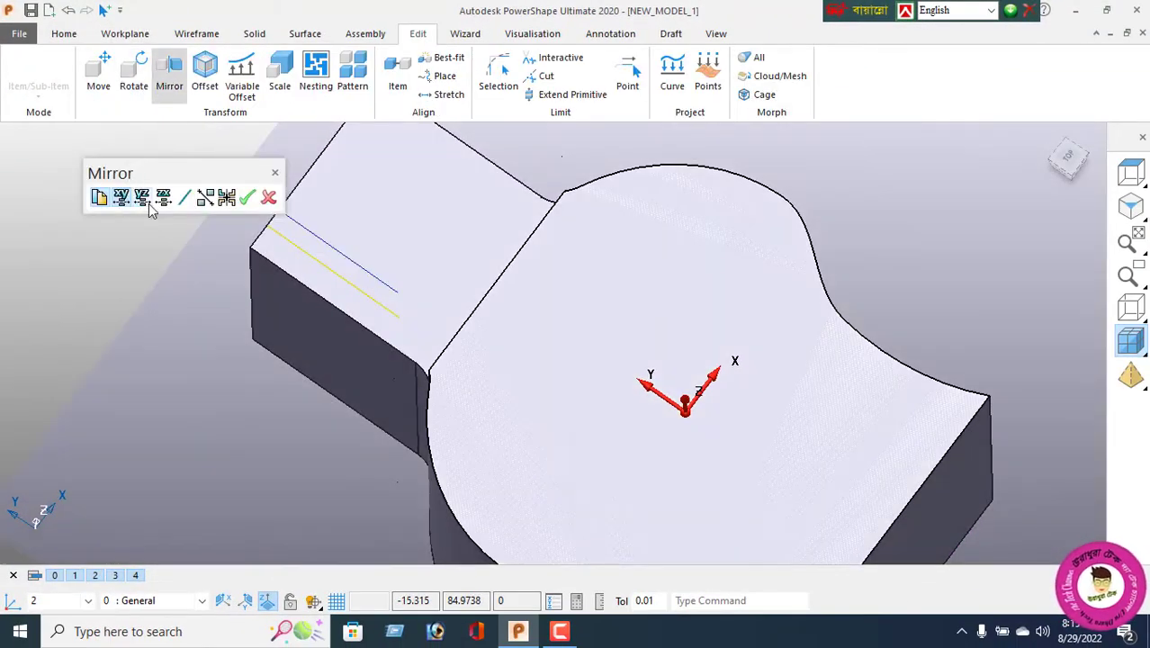
{"action": "left_click", "coordinate": [141, 195]}
{"action": "left_click", "coordinate": [266, 196]}
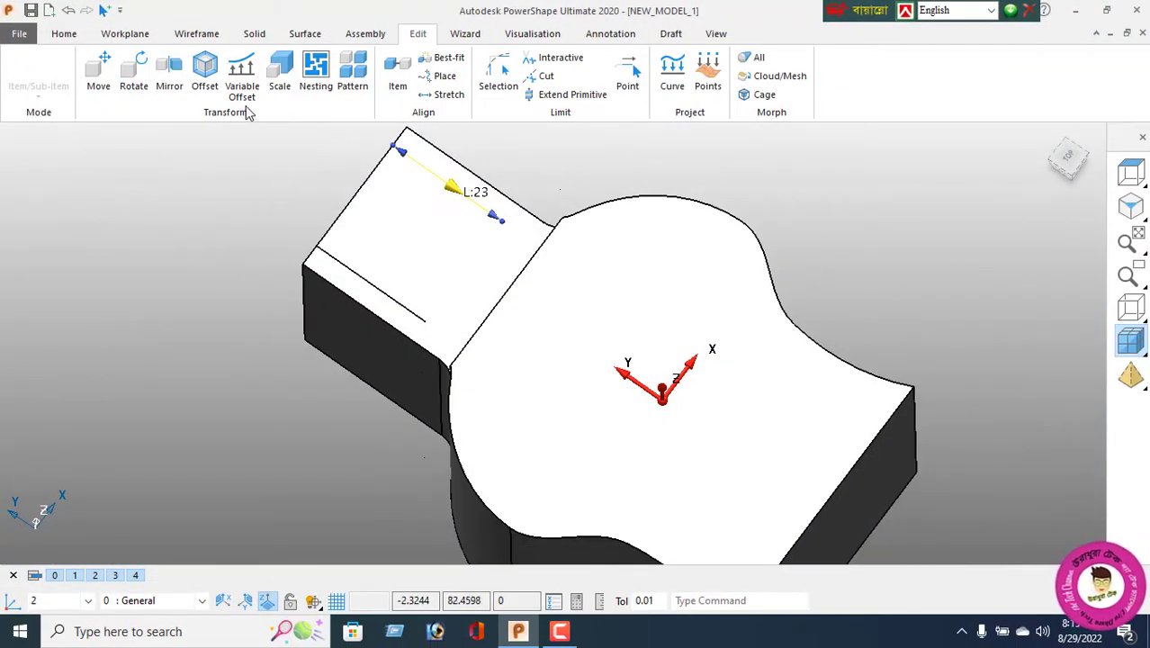
Join the inner ends of the two parallel lines and draw a centre line from that connector's midpoint to the neck's end edge.
{"action": "left_click", "coordinate": [196, 34]}
{"action": "left_click", "coordinate": [24, 76]}
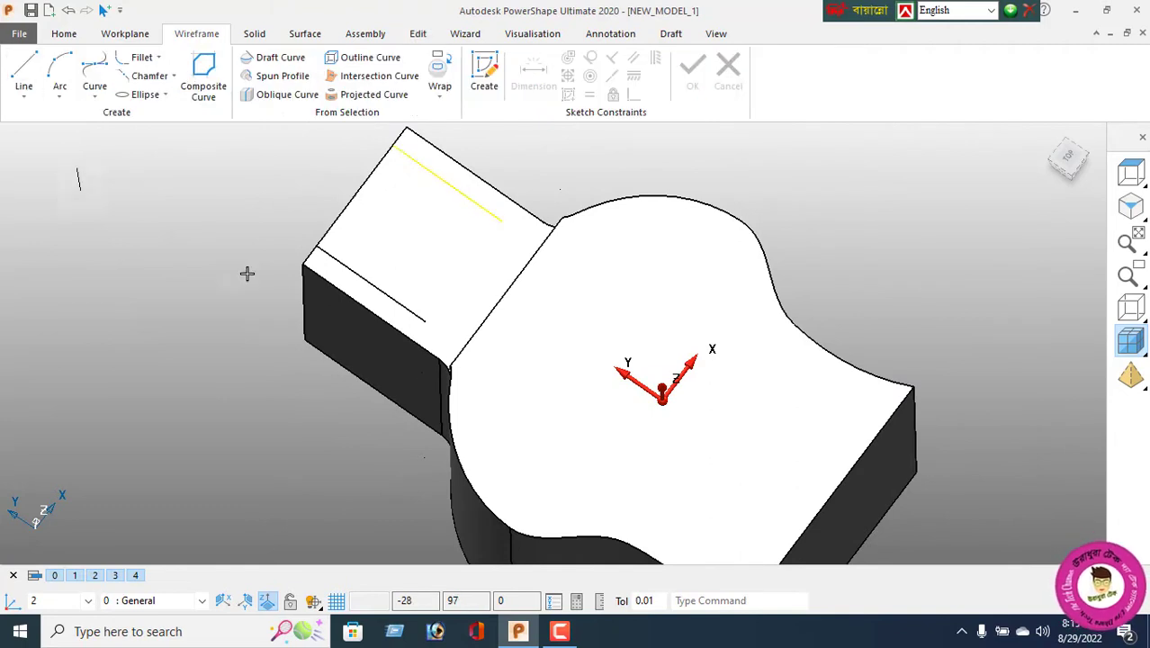
{"action": "left_click", "coordinate": [501, 220]}
{"action": "left_click", "coordinate": [462, 271]}
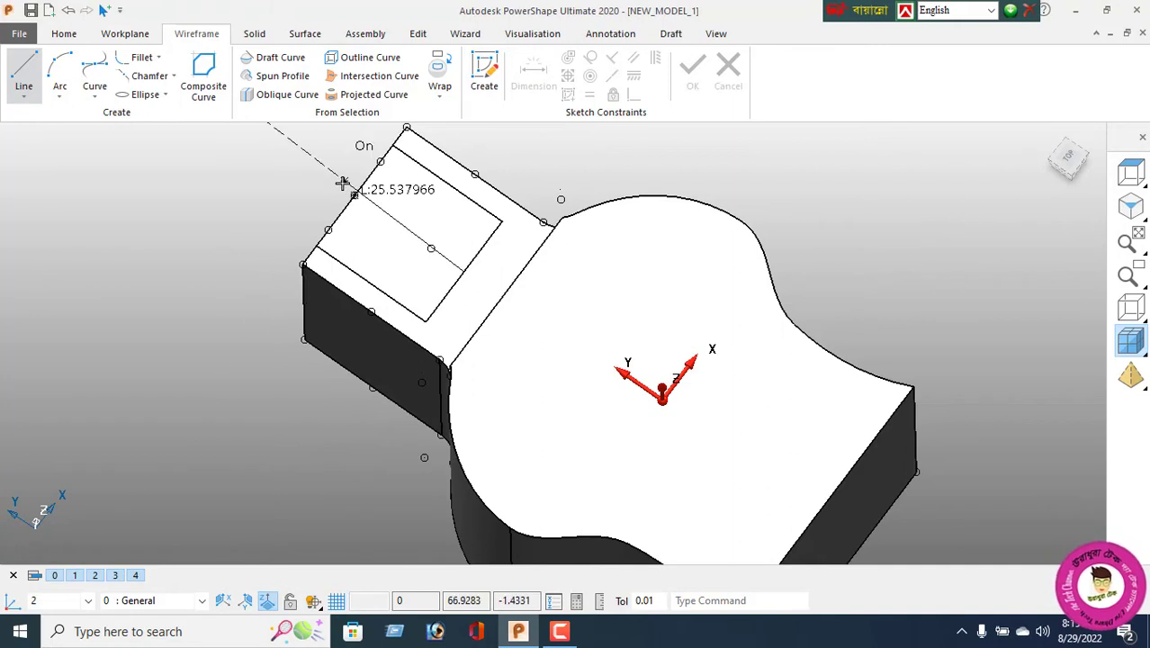
{"action": "left_click", "coordinate": [352, 193]}
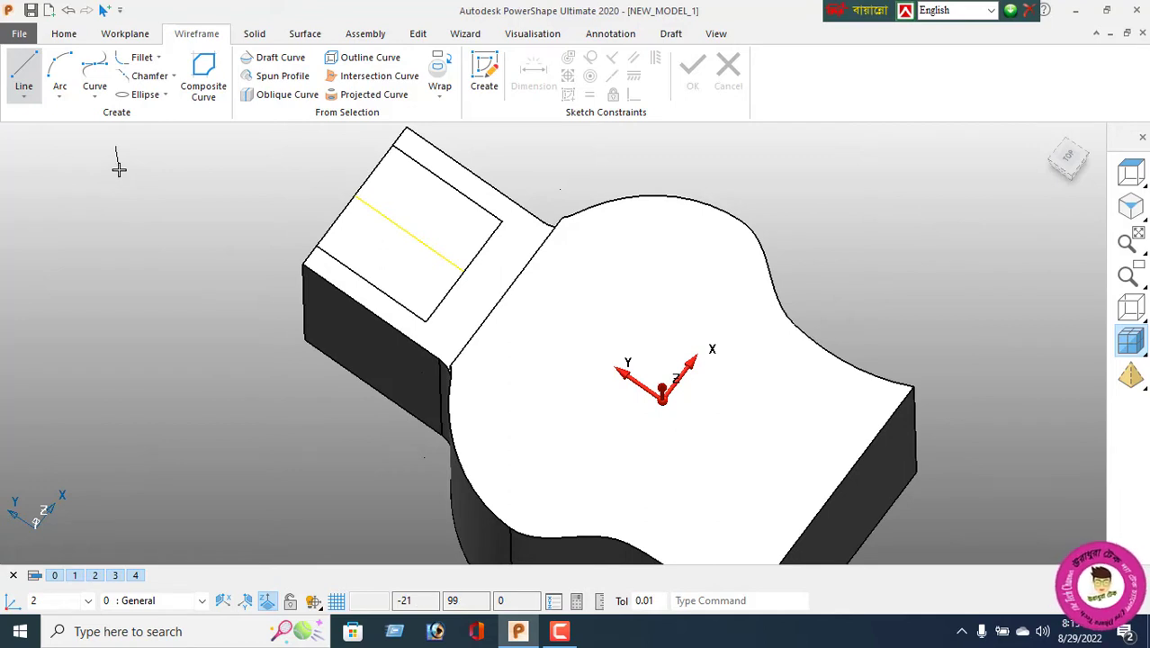
{"action": "right_click", "coordinate": [141, 144]}
{"action": "left_click", "coordinate": [178, 153]}
Round both corners between the connecting line and the two parallel lines with fillets of radius 11.
{"action": "left_click", "coordinate": [455, 282]}
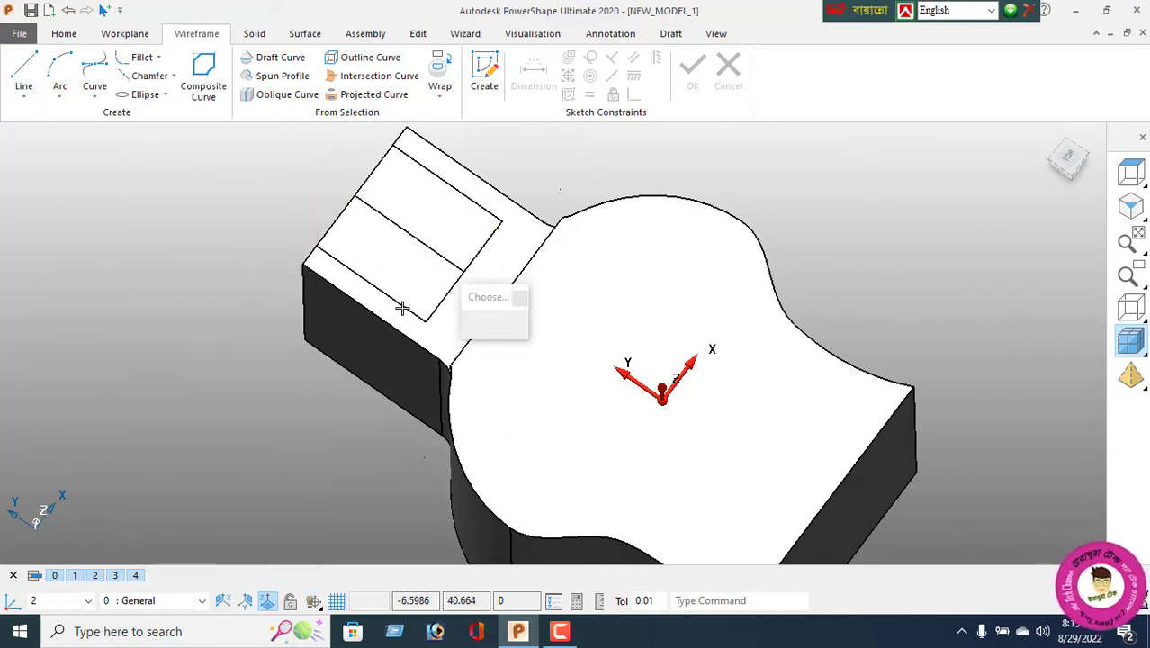
{"action": "left_click", "coordinate": [480, 318]}
{"action": "left_click", "coordinate": [141, 57]}
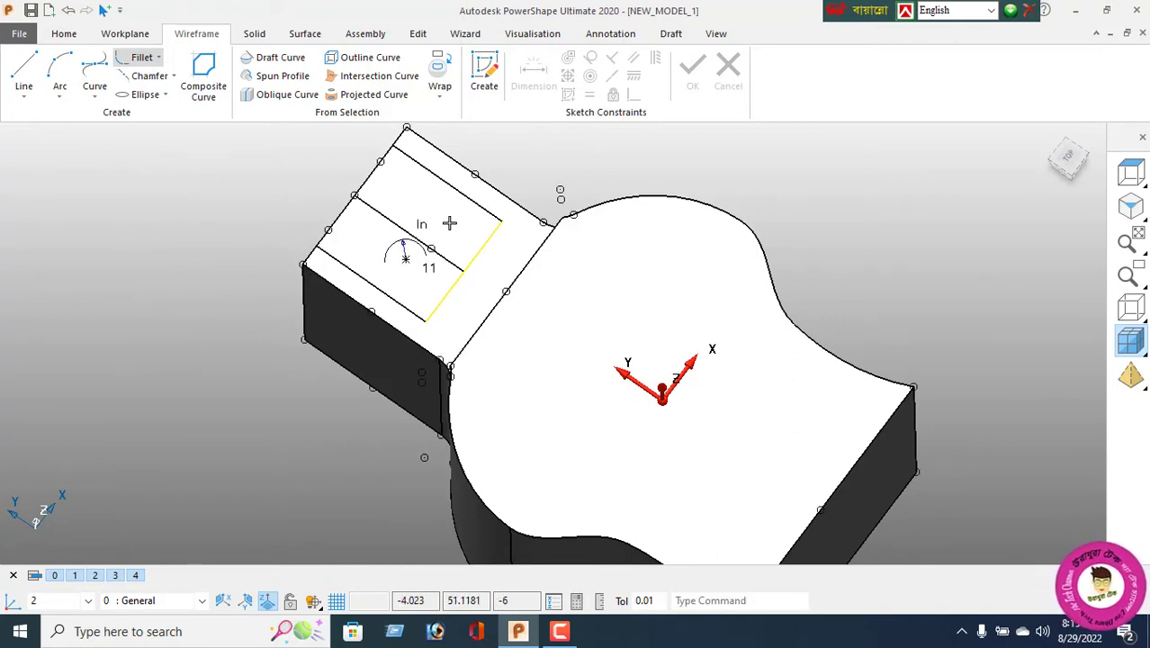
{"action": "left_click", "coordinate": [475, 183]}
{"action": "left_click", "coordinate": [403, 295]}
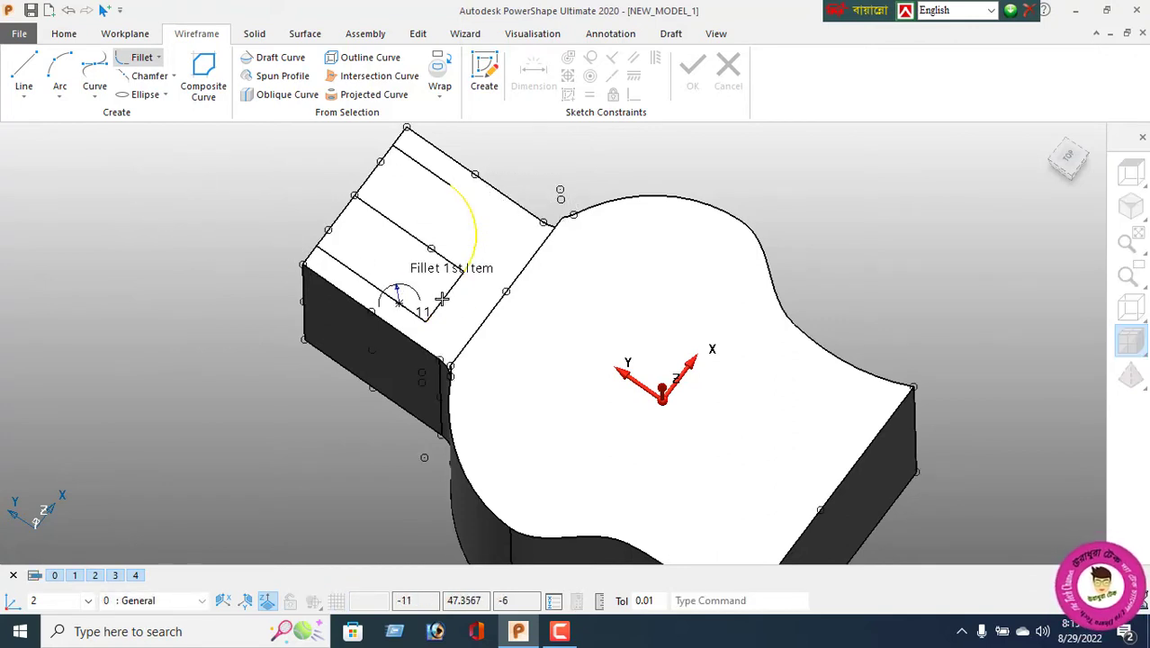
{"action": "right_click", "coordinate": [124, 163]}
{"action": "left_click", "coordinate": [144, 171]}
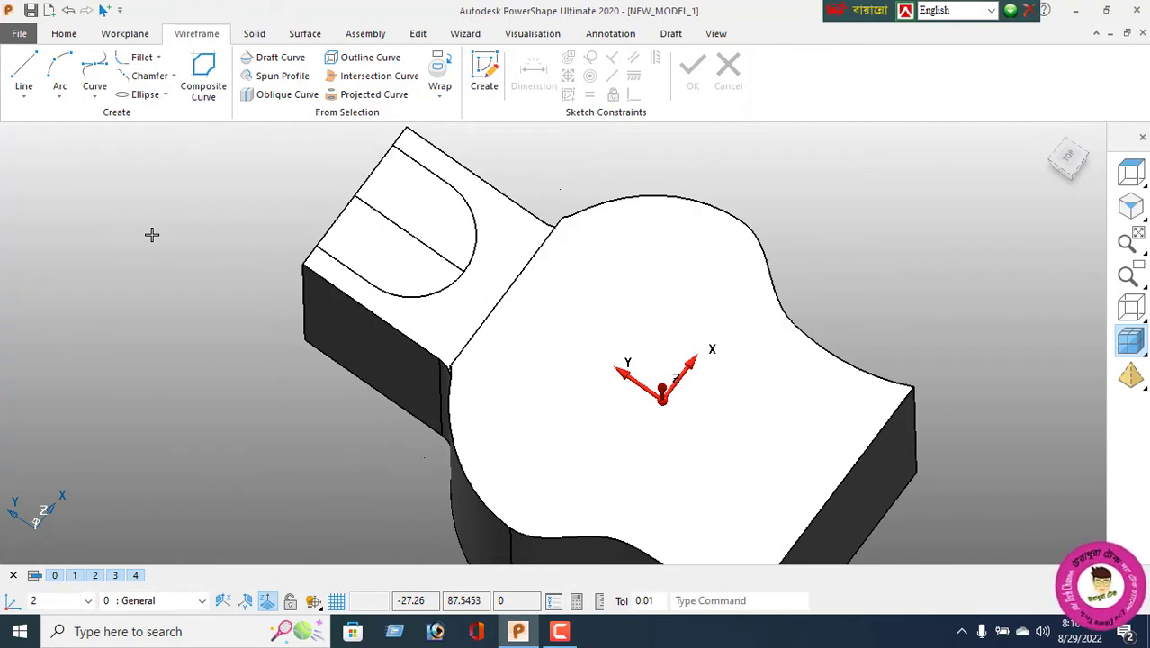
Create a closed composite curve around the U-shaped outline on the neck, including the segment along the neck's end edge.
{"action": "right_click", "coordinate": [187, 223]}
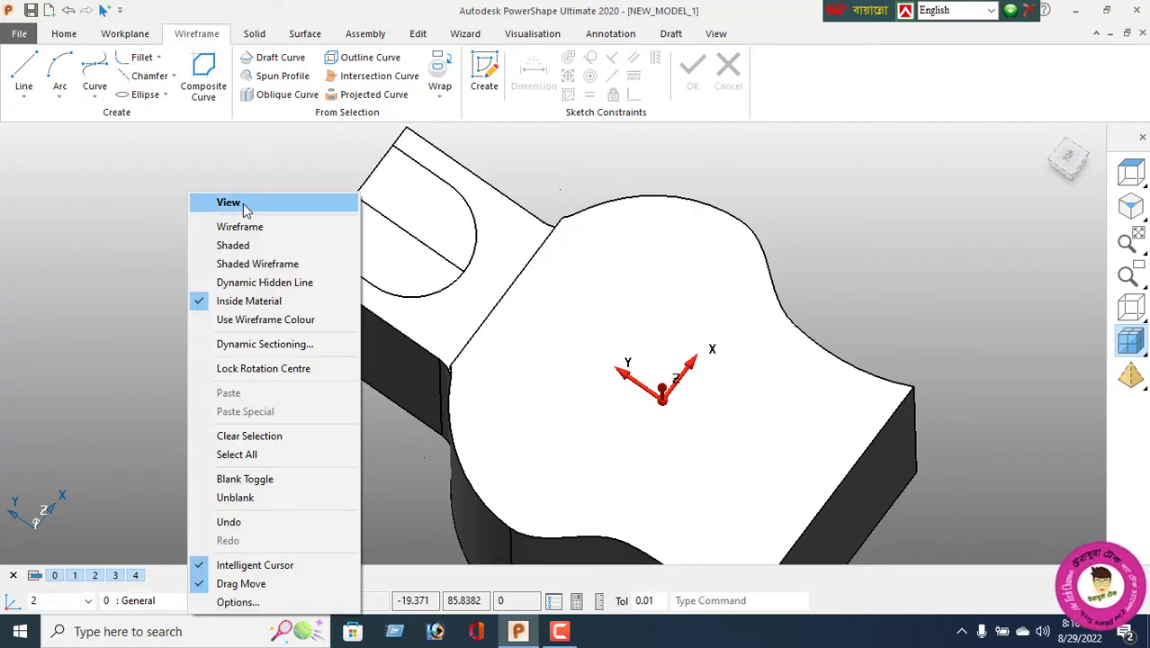
{"action": "left_click", "coordinate": [203, 77]}
{"action": "left_click", "coordinate": [447, 287]}
{"action": "left_click", "coordinate": [477, 230]}
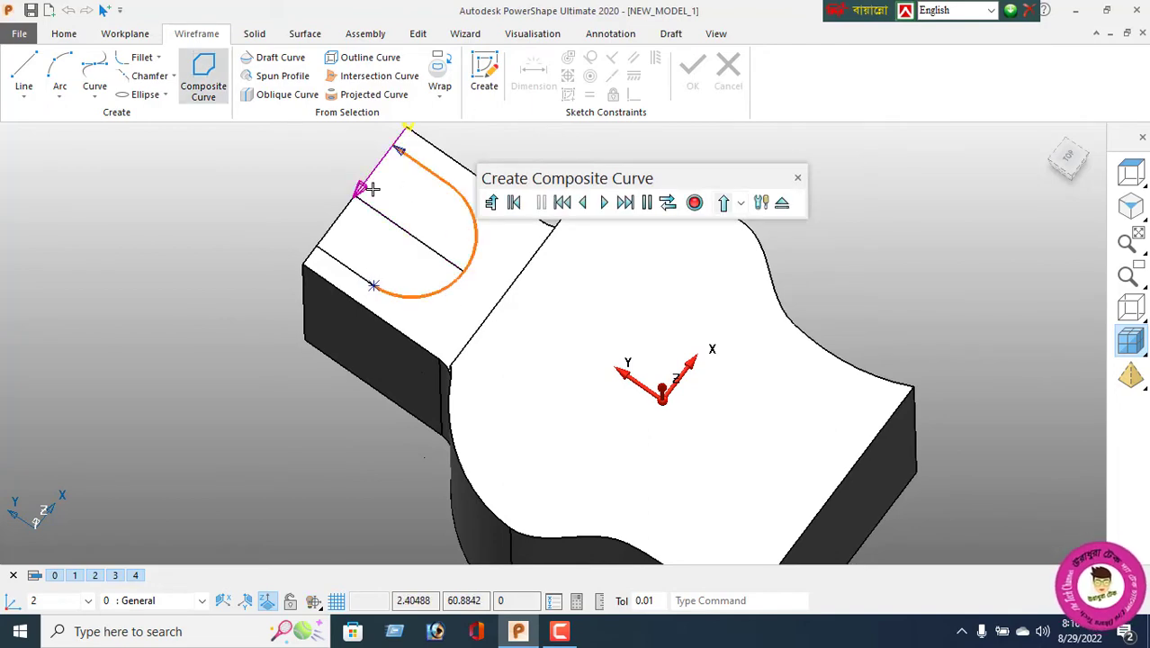
{"action": "left_click", "coordinate": [367, 187]}
{"action": "left_click", "coordinate": [323, 236]}
{"action": "left_click", "coordinate": [362, 277]}
{"action": "left_click", "coordinate": [694, 204]}
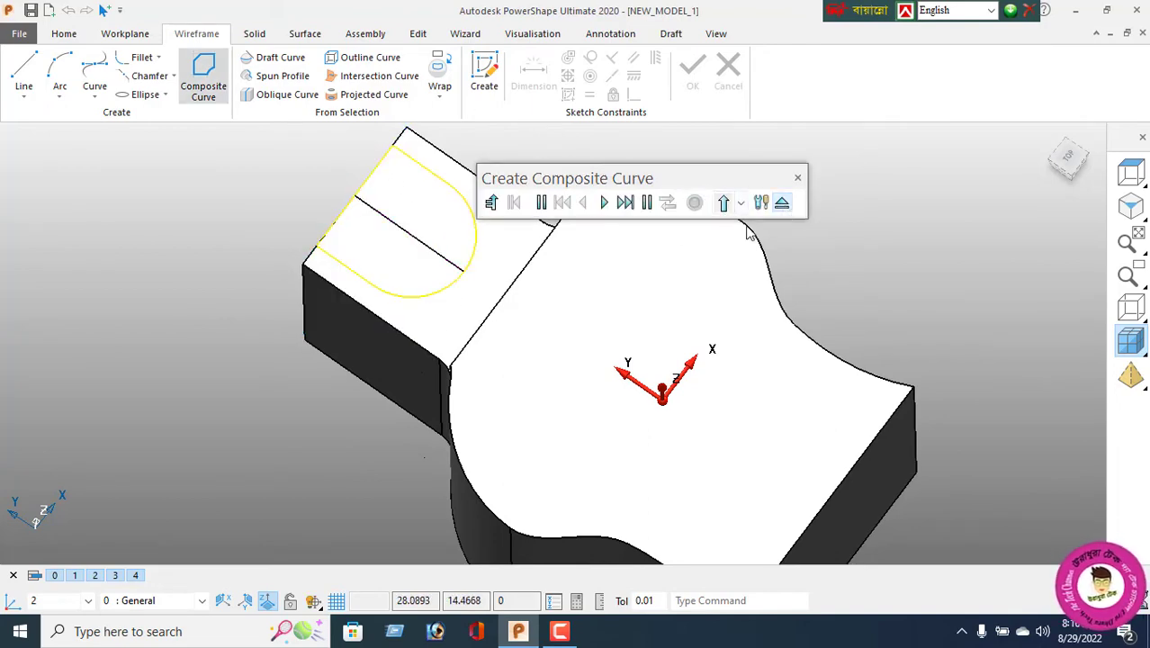
{"action": "middle_click_drag", "start_coordinate": [748, 232], "coordinate": [740, 261]}
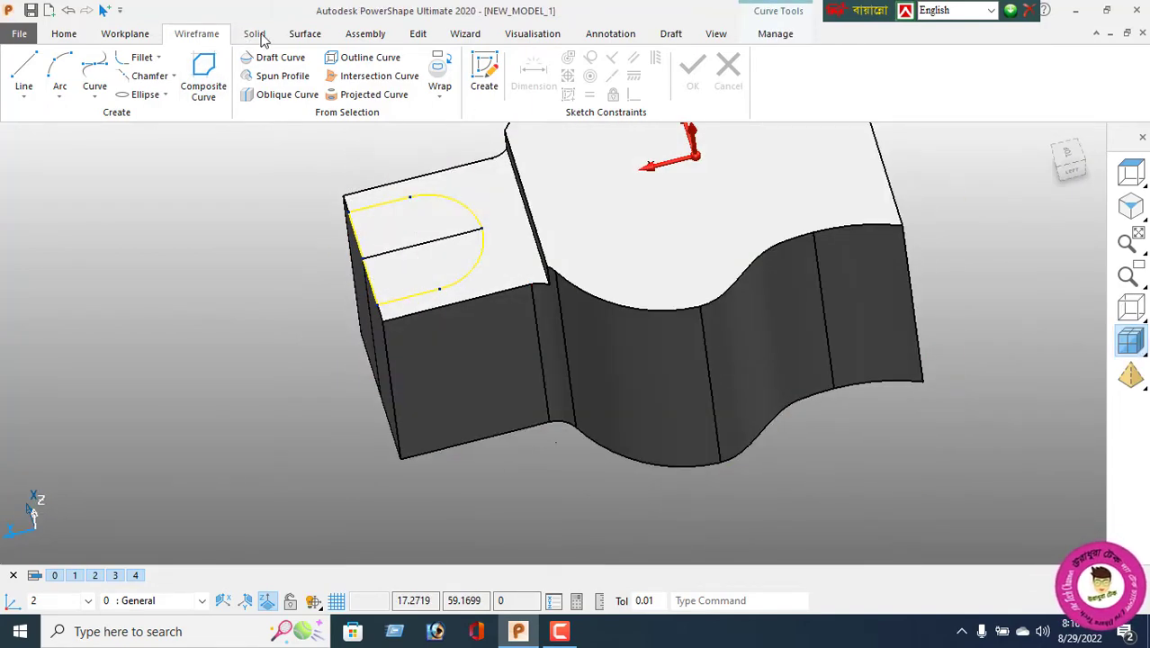
Cut the U-shaped curve into the neck as a blind slot with a depth of 6.
{"action": "left_click", "coordinate": [256, 34]}
{"action": "left_click", "coordinate": [617, 57]}
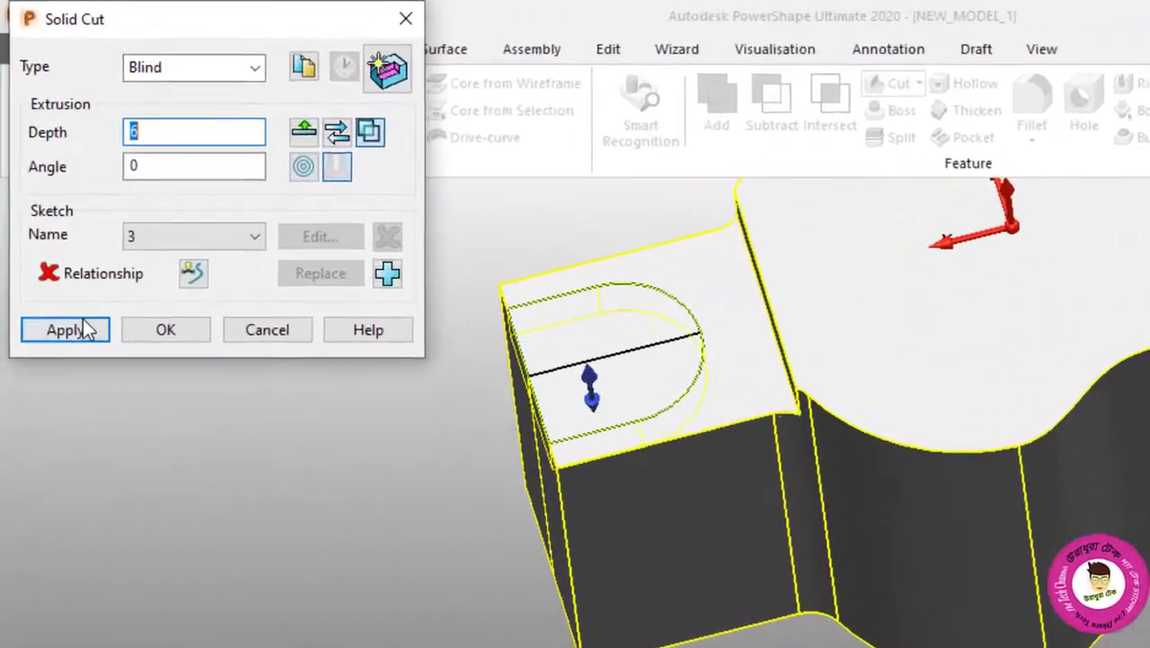
{"action": "left_click", "coordinate": [45, 227]}
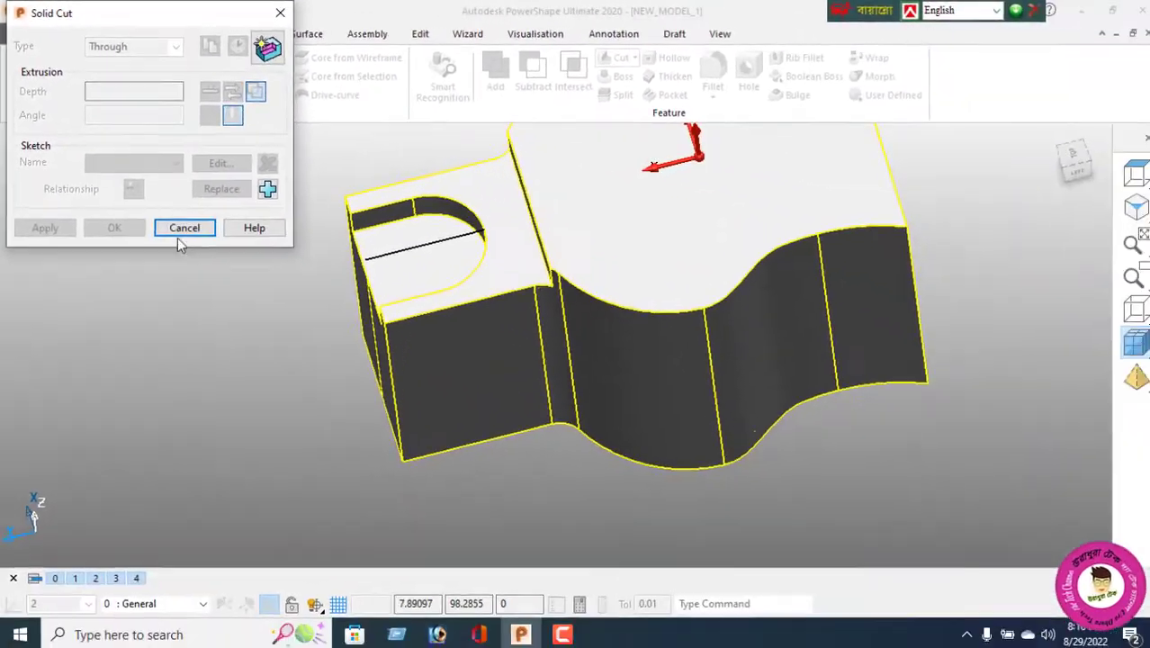
{"action": "left_click", "coordinate": [253, 308]}
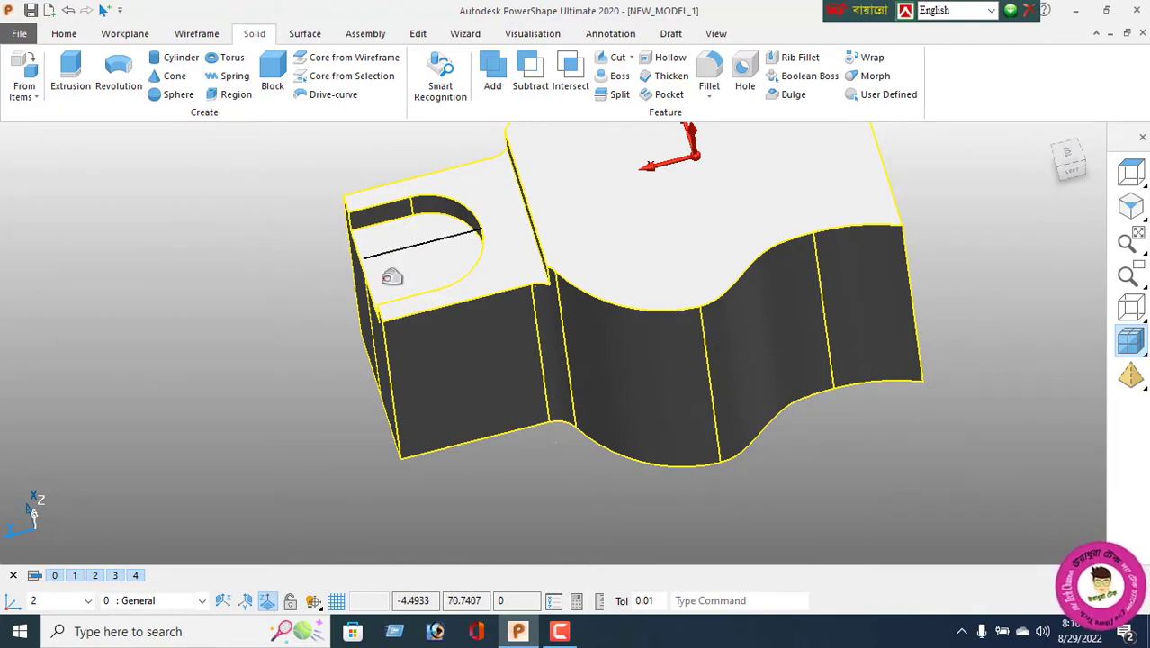
Draw a line along the open end of the slot floor and offset one copy inward by 11.
{"action": "middle_click_drag", "start_coordinate": [391, 276], "coordinate": [518, 331]}
{"action": "scroll", "coordinate": [486, 326], "scroll_direction": "up", "scroll_amount": 3}
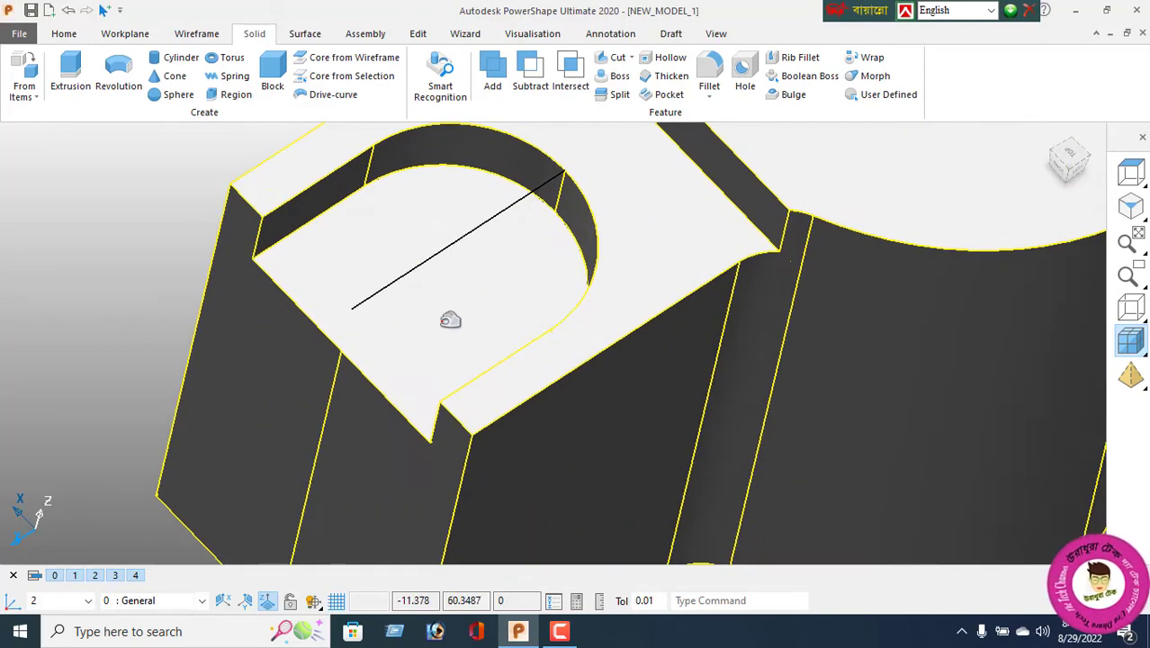
{"action": "left_click", "coordinate": [196, 33]}
{"action": "left_click", "coordinate": [253, 259]}
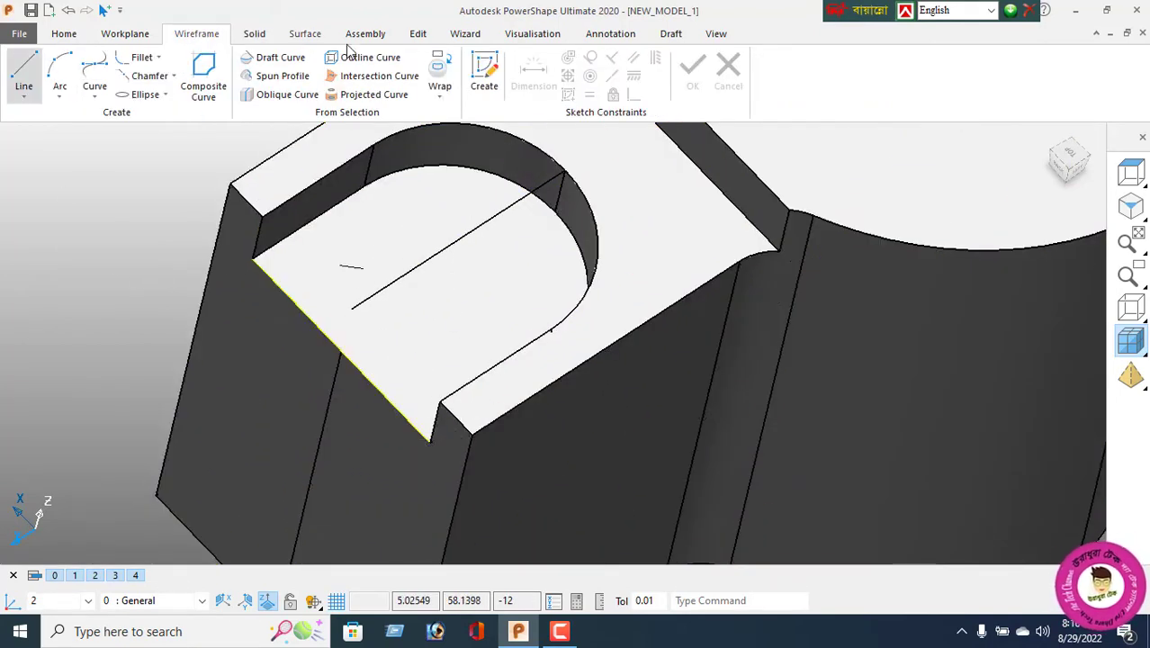
{"action": "left_click", "coordinate": [417, 33]}
{"action": "left_click", "coordinate": [204, 76]}
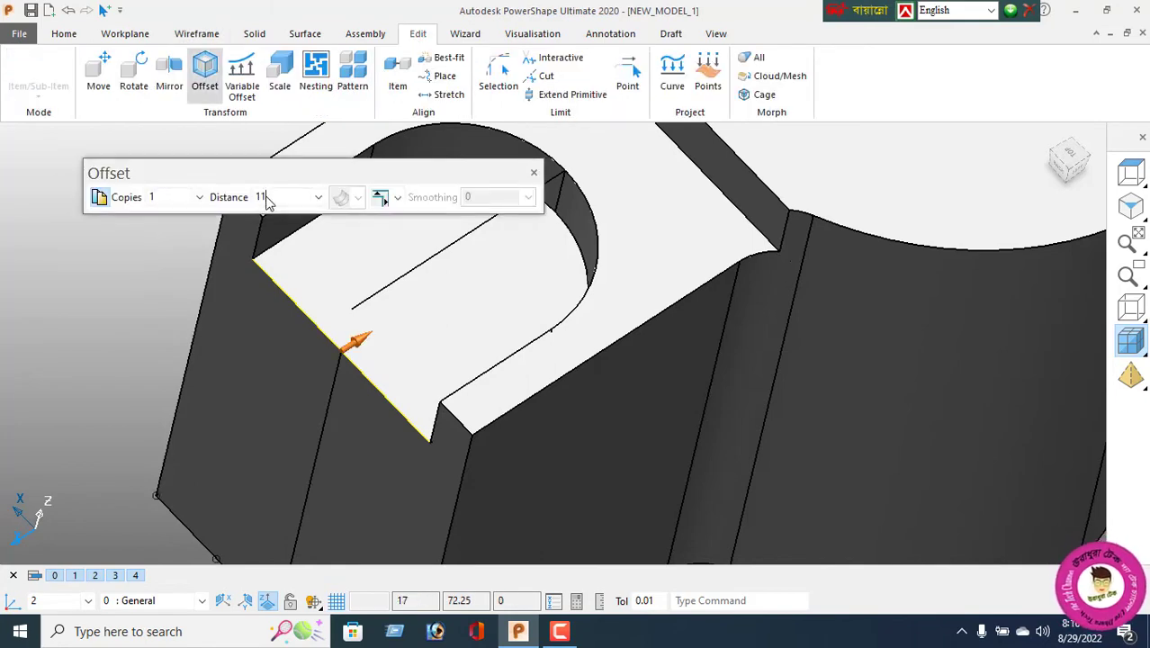
{"action": "left_click", "coordinate": [533, 172]}
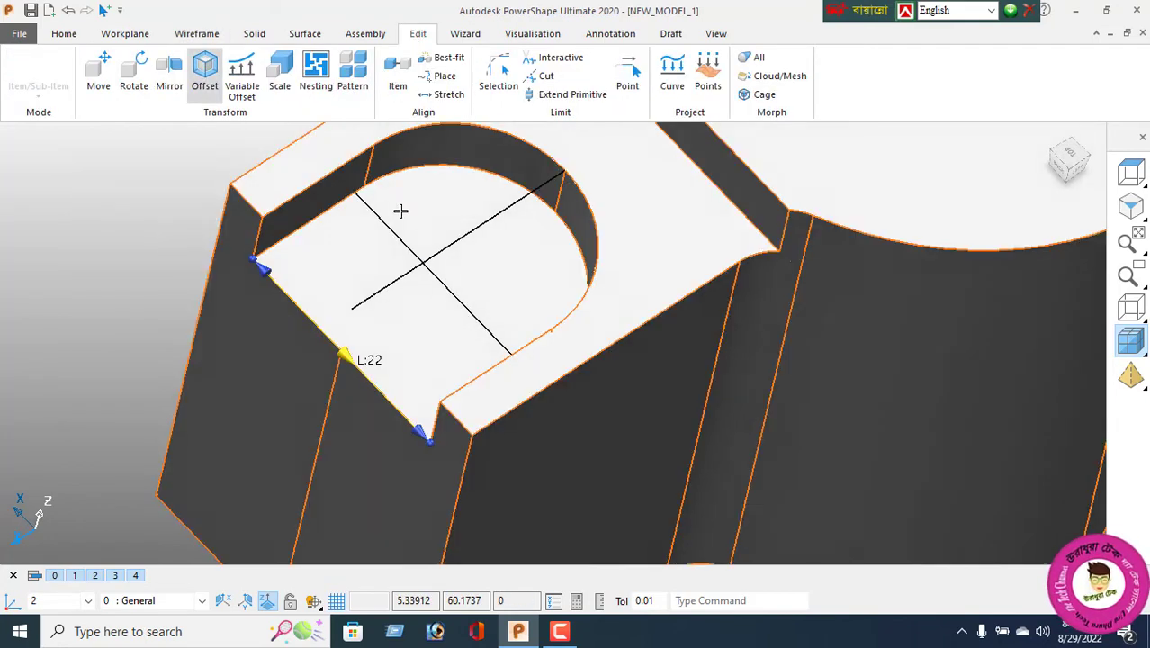
Try to place a full circle where the offset line and the centre line cross on the slot.
{"action": "left_click", "coordinate": [196, 33]}
{"action": "left_click", "coordinate": [60, 96]}
{"action": "left_click", "coordinate": [66, 133]}
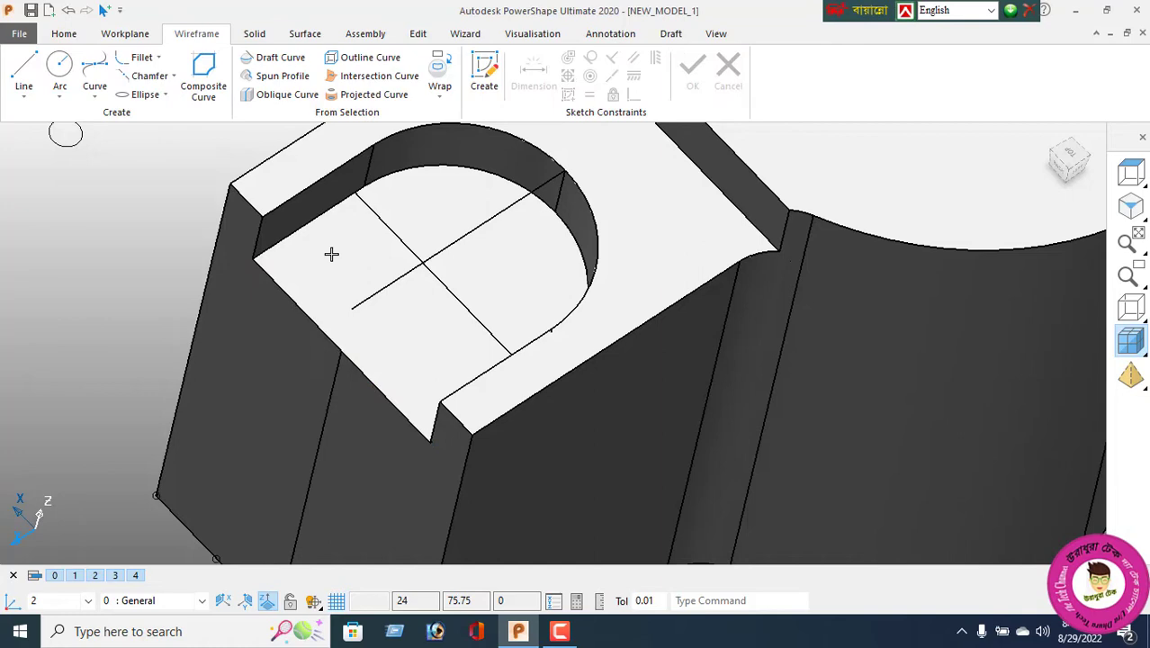
{"action": "left_click", "coordinate": [421, 264]}
{"action": "right_click", "coordinate": [71, 186]}
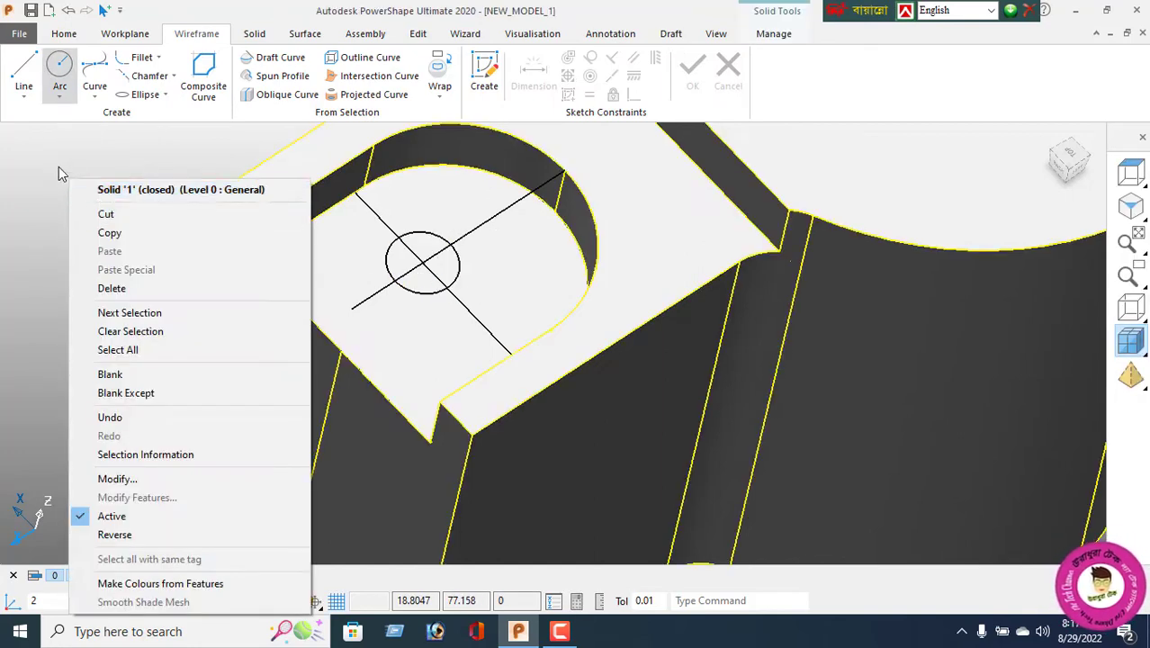
{"action": "left_click", "coordinate": [57, 171]}
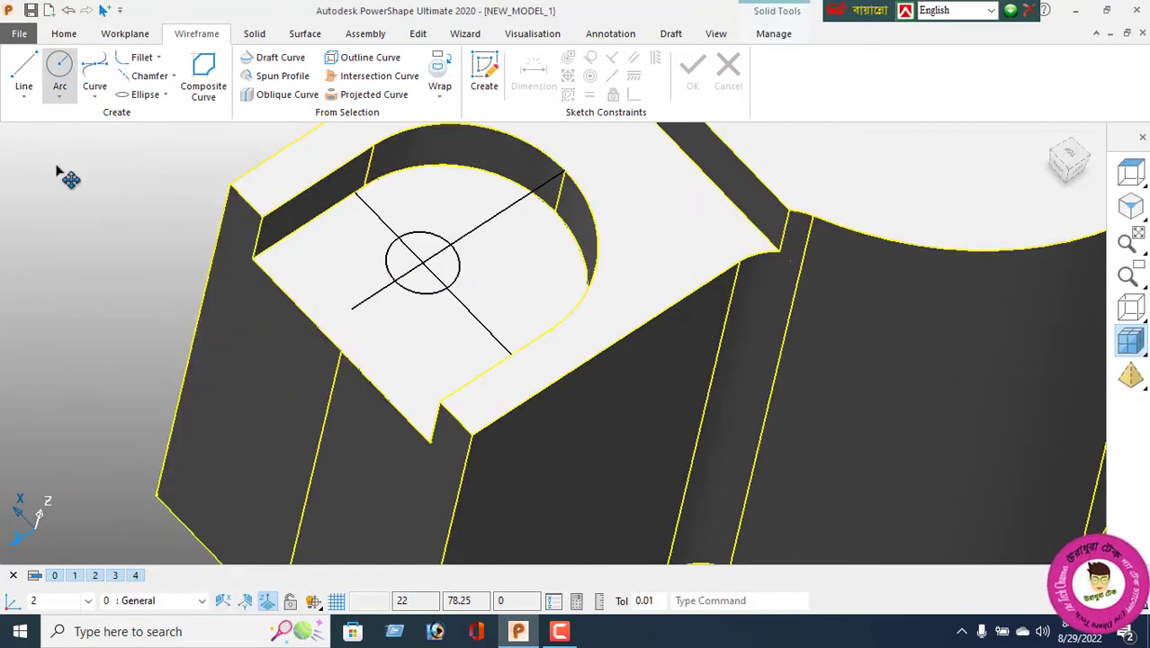
{"action": "left_click", "coordinate": [416, 285]}
{"action": "middle_click_drag", "start_coordinate": [188, 303], "coordinate": [564, 290]}
{"action": "left_click", "coordinate": [186, 232]}
In the top view, replace the off-centre circle with a full circle centred on the intersection of the slot's two crossing lines.
{"action": "left_click", "coordinate": [1130, 172]}
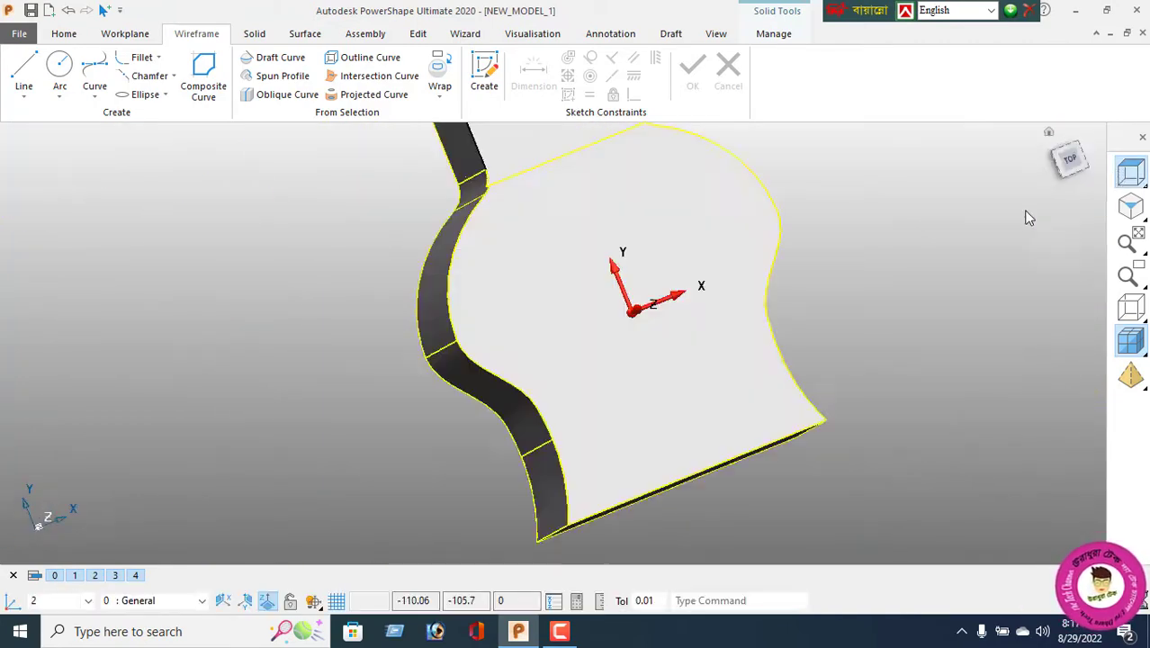
{"action": "right_click", "coordinate": [710, 230]}
{"action": "left_click", "coordinate": [756, 206]}
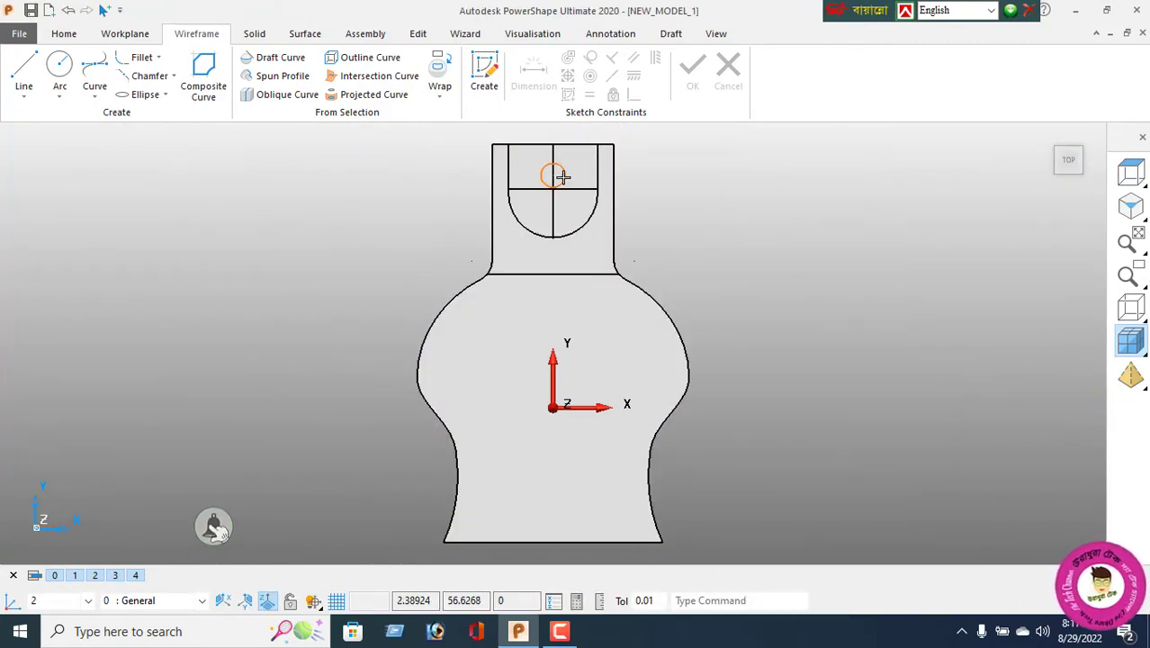
{"action": "left_click", "coordinate": [94, 70]}
{"action": "scroll", "coordinate": [588, 249], "scroll_direction": "up", "scroll_amount": 1}
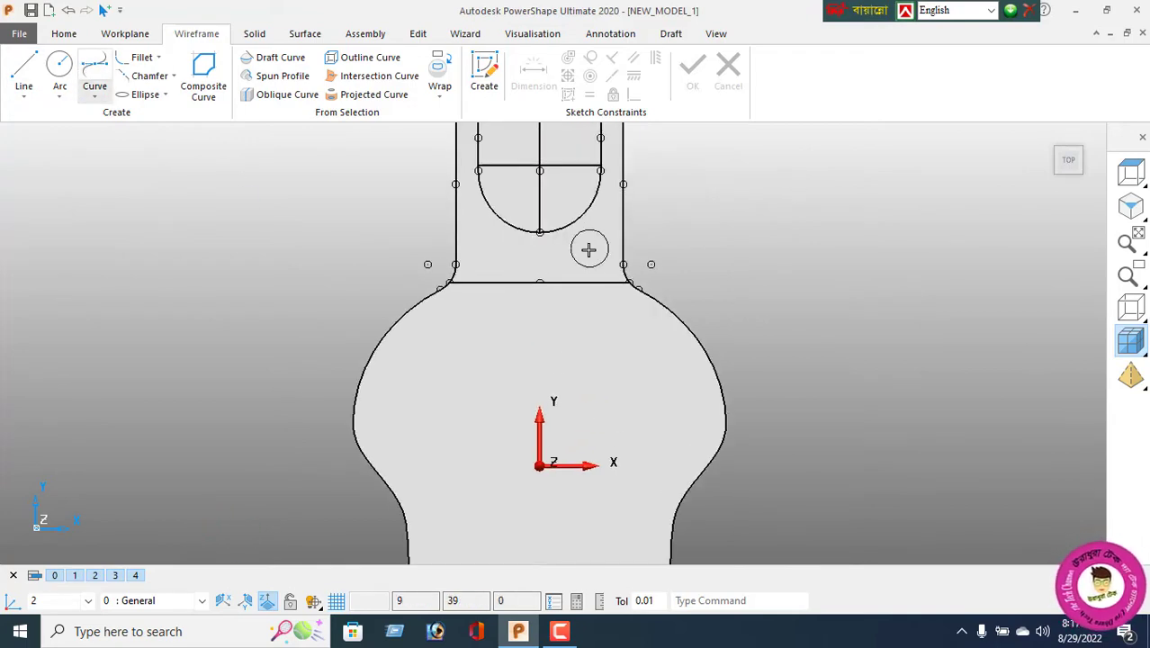
{"action": "scroll", "coordinate": [539, 170], "scroll_direction": "up", "scroll_amount": 2}
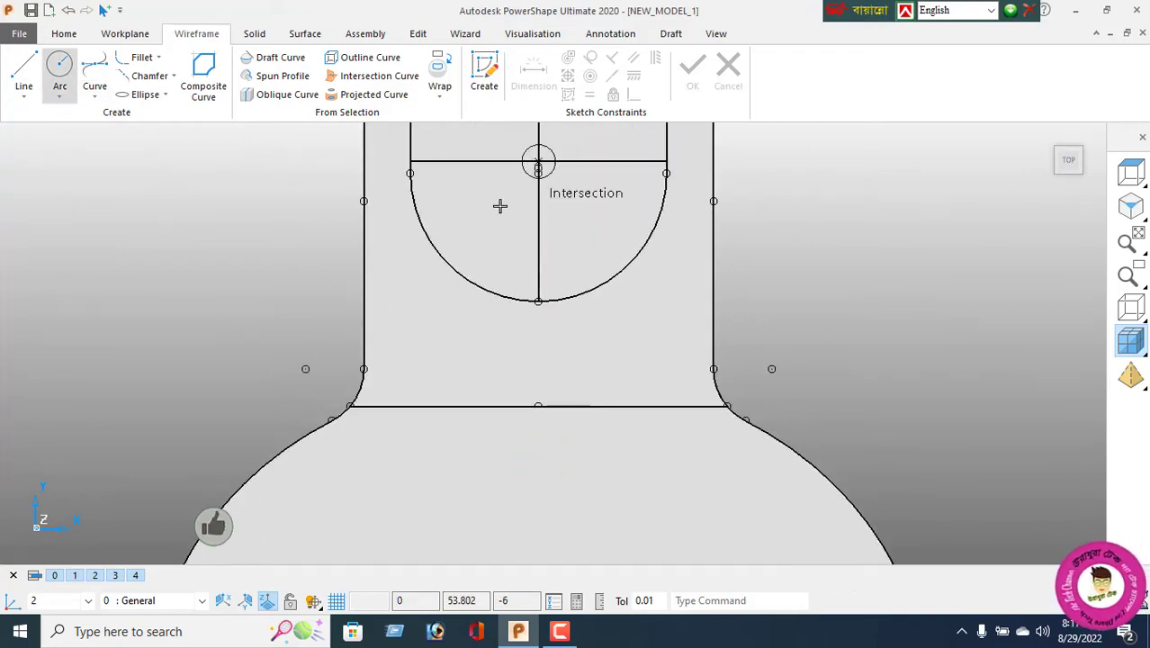
{"action": "right_click", "coordinate": [131, 225]}
{"action": "key", "text": "Escape"}
{"action": "scroll", "coordinate": [374, 249], "scroll_direction": "down", "scroll_amount": 2}
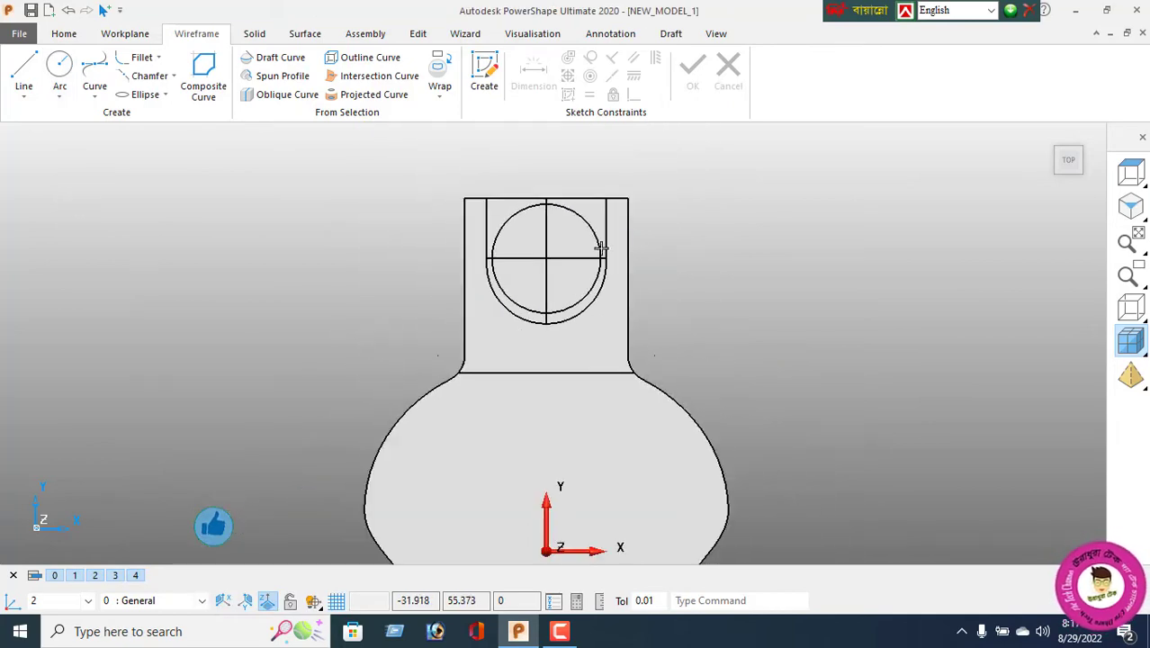
Set the radius of the circle in the slot to 9.
{"action": "double_click", "coordinate": [593, 222]}
{"action": "key", "text": "Tab"}
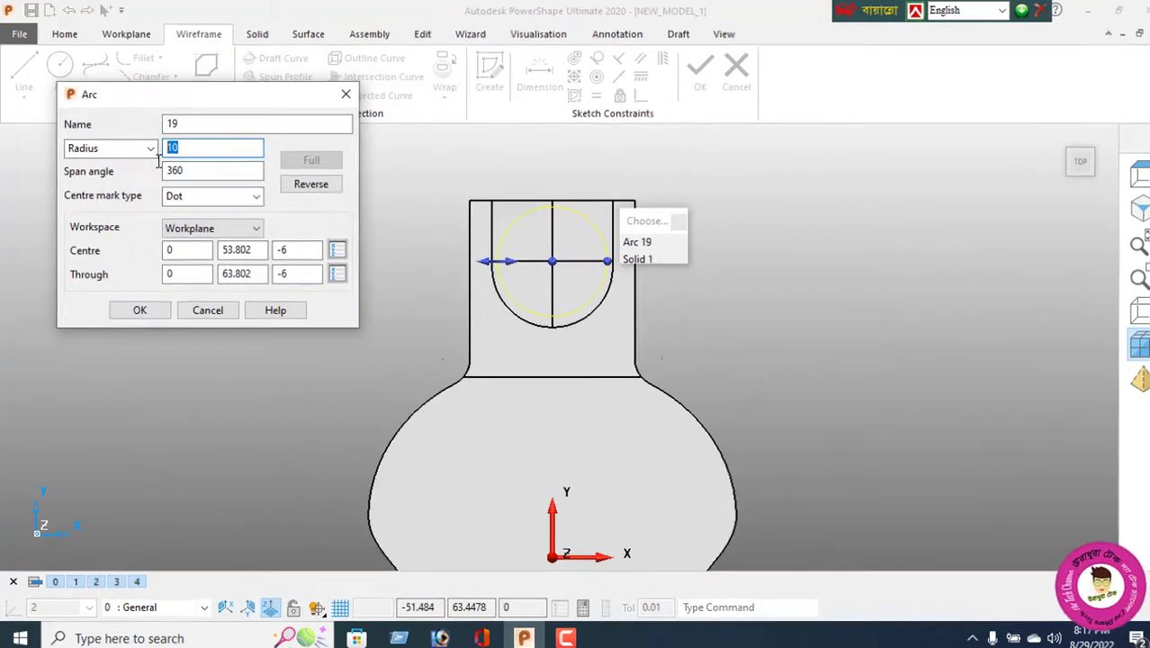
{"action": "type", "text": "9"}
{"action": "key", "text": "Return"}
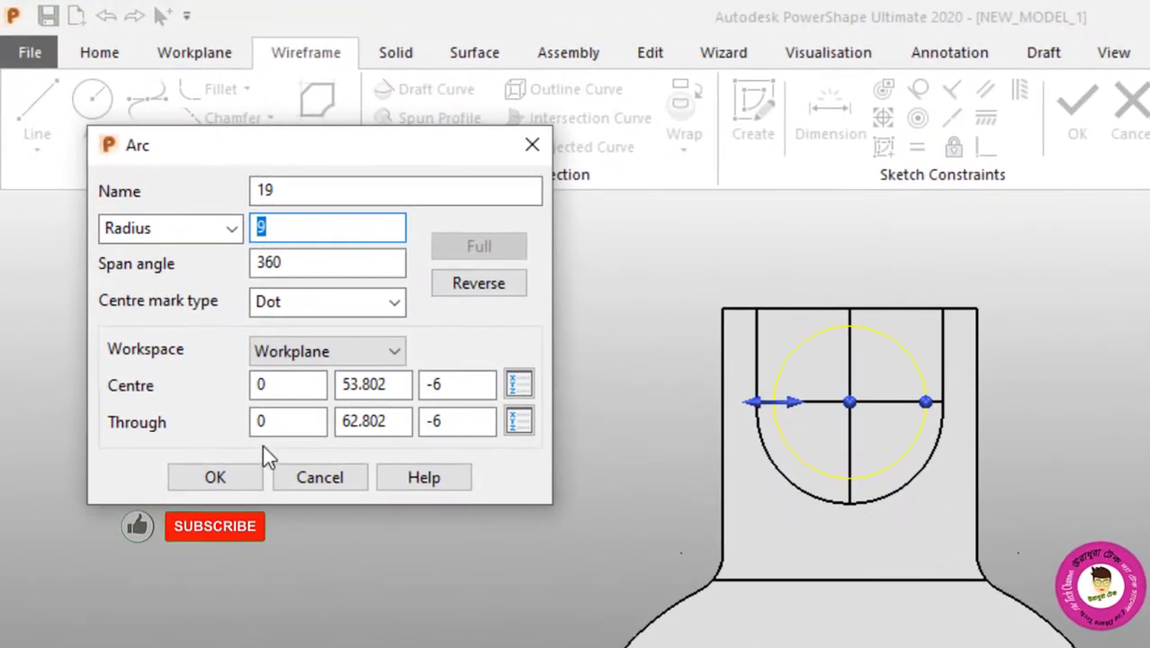
{"action": "left_click", "coordinate": [216, 478]}
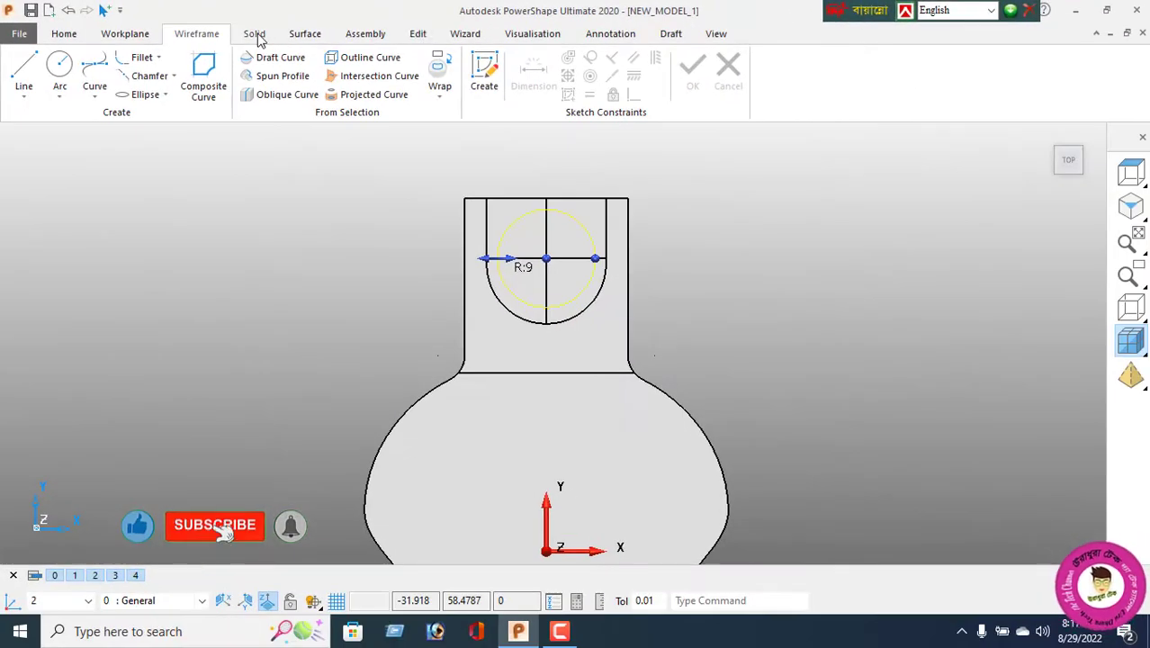
Cut the circle into the neck as a blind round pocket with a depth of 10.
{"action": "left_click", "coordinate": [255, 35]}
{"action": "middle_click_drag", "start_coordinate": [620, 416], "coordinate": [755, 297]}
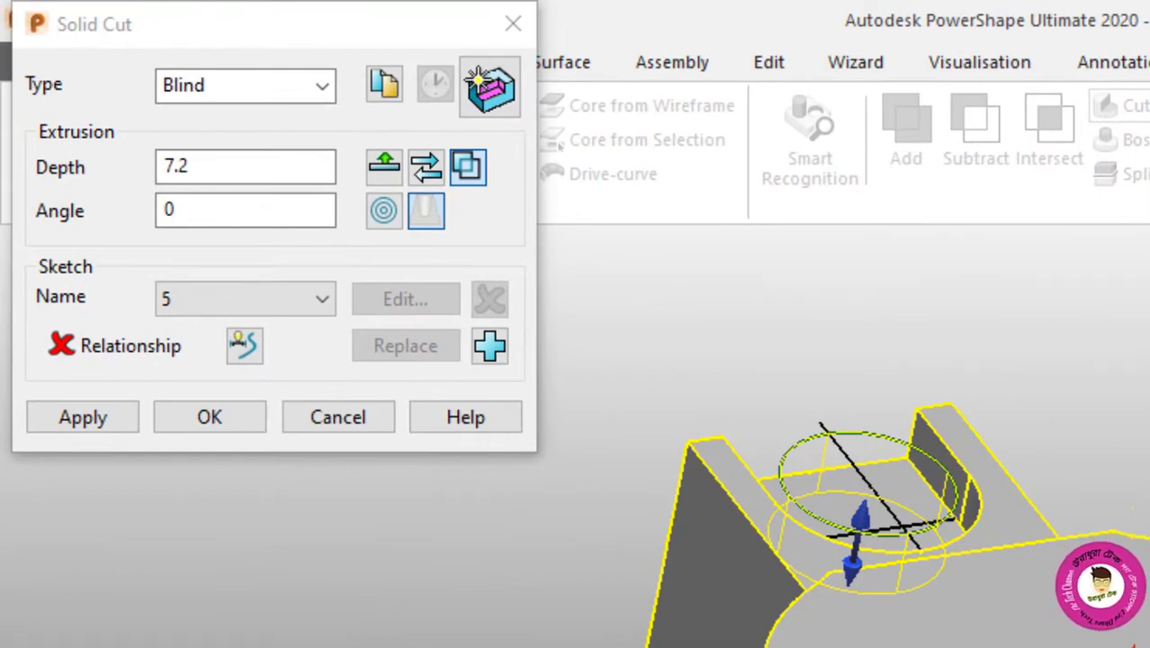
{"action": "left_click_drag", "start_coordinate": [216, 169], "coordinate": [102, 215]}
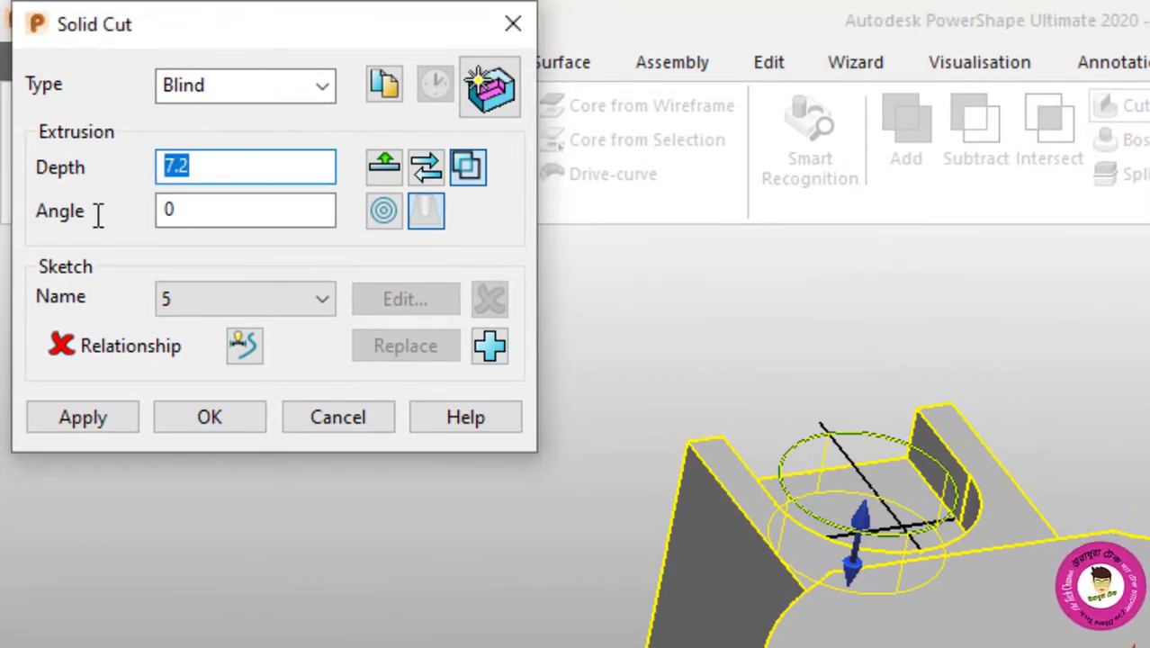
{"action": "type", "text": "10"}
{"action": "left_click", "coordinate": [82, 416]}
{"action": "left_click", "coordinate": [337, 416]}
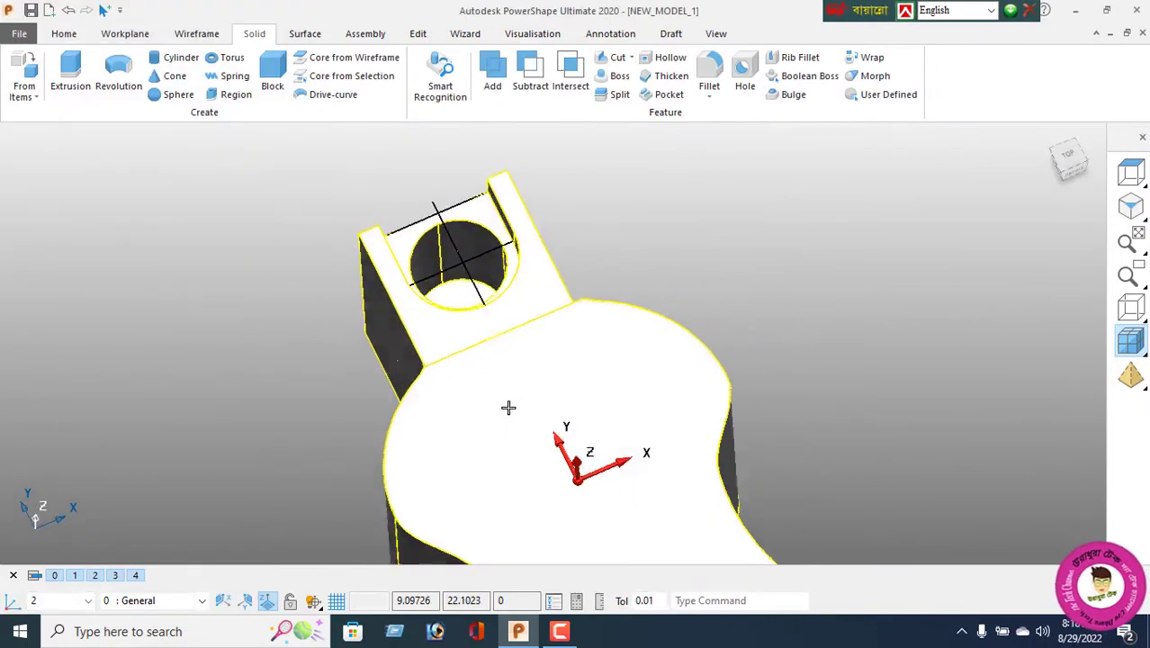
Select all wireframe items in the model and delete them.
{"action": "middle_click_drag", "start_coordinate": [509, 407], "coordinate": [837, 288]}
{"action": "left_click", "coordinate": [63, 33]}
{"action": "left_click", "coordinate": [385, 74]}
{"action": "left_click", "coordinate": [796, 76]}
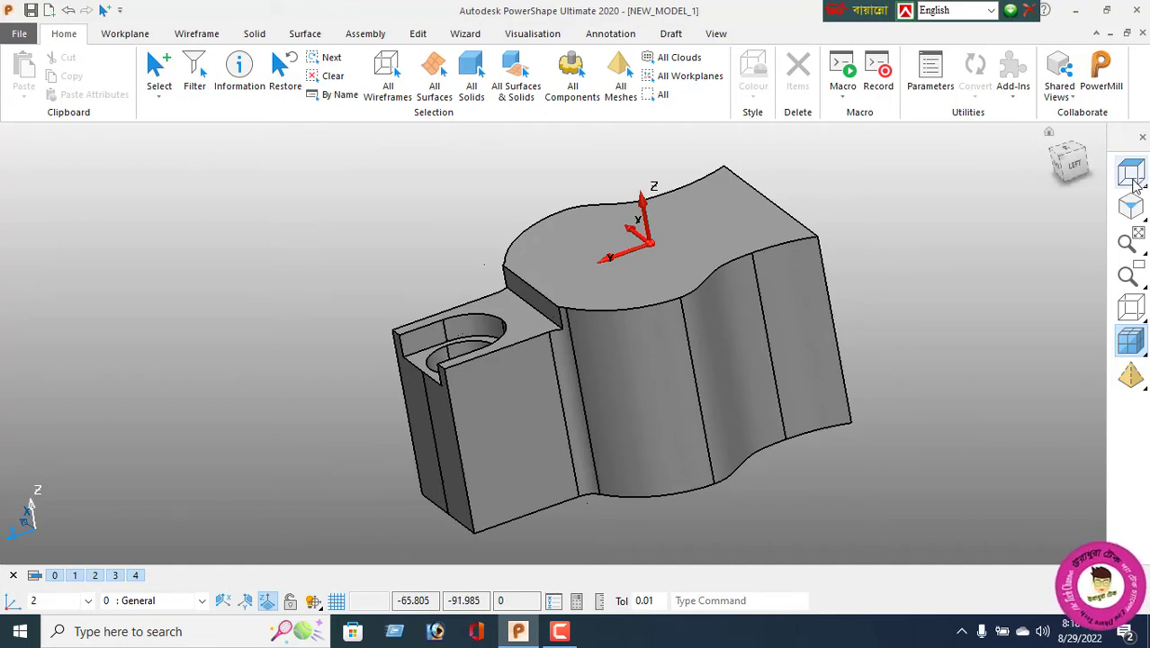
Draw a line along the wide straight end edge of the underside and offset one copy 66.5 toward the neck.
{"action": "mouse_move", "coordinate": [1134, 180]}
{"action": "left_click", "coordinate": [1047, 180]}
{"action": "middle_click_drag", "start_coordinate": [846, 315], "coordinate": [794, 288]}
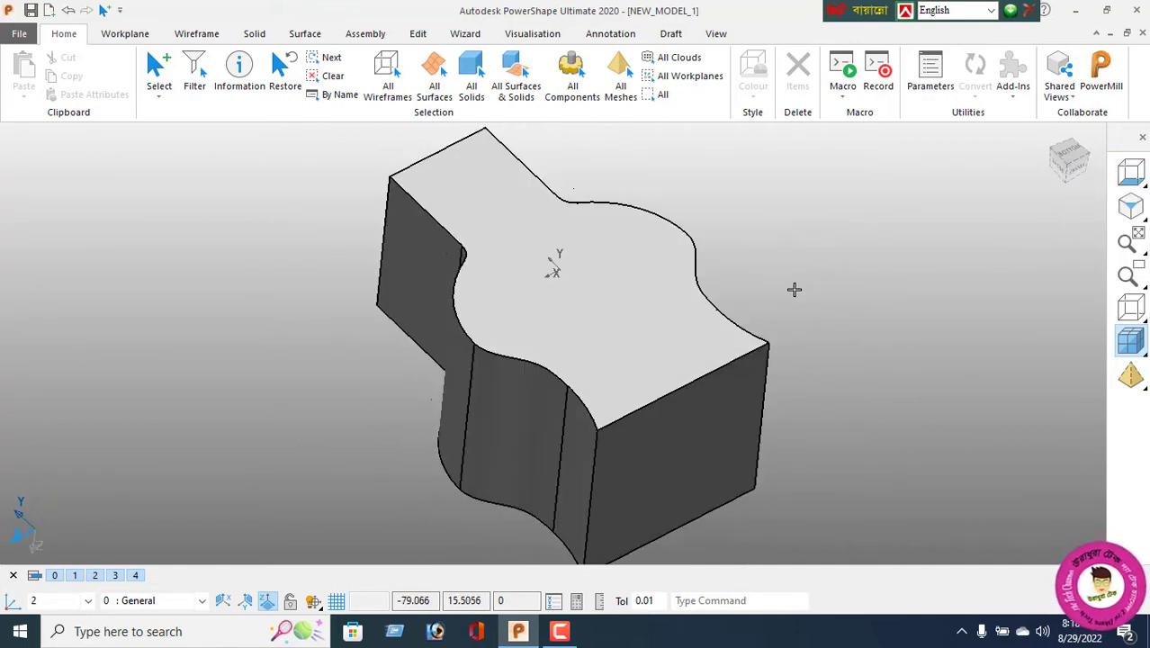
{"action": "left_click", "coordinate": [196, 33]}
{"action": "scroll", "coordinate": [574, 437], "scroll_direction": "up", "scroll_amount": 2}
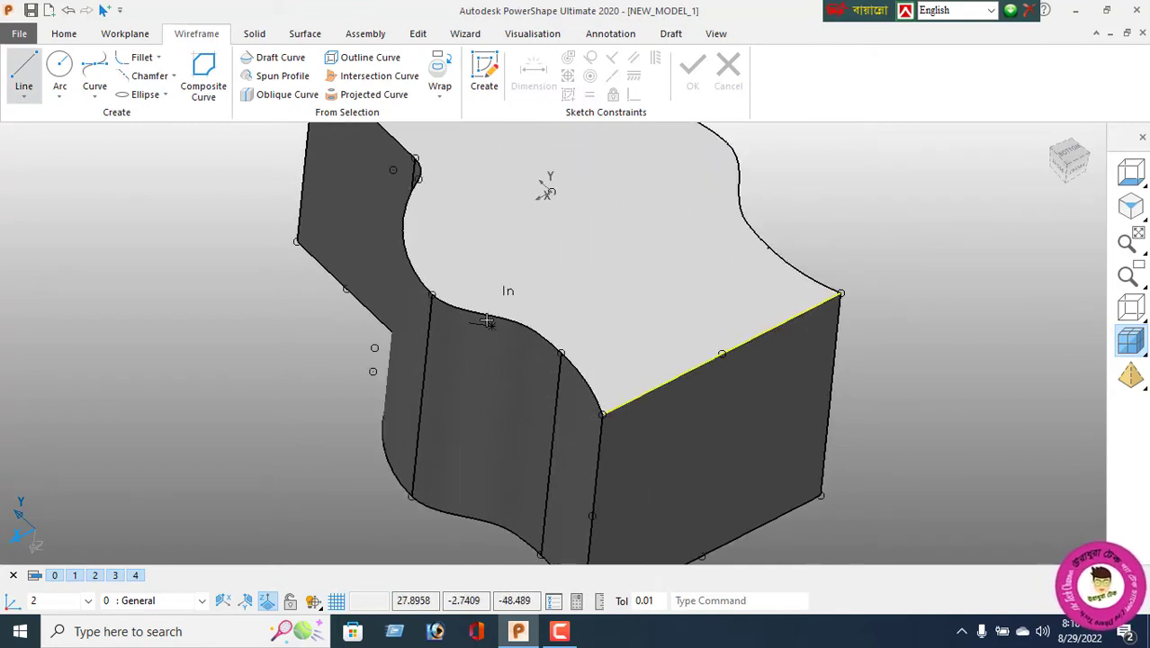
{"action": "left_click", "coordinate": [417, 34]}
{"action": "left_click", "coordinate": [205, 72]}
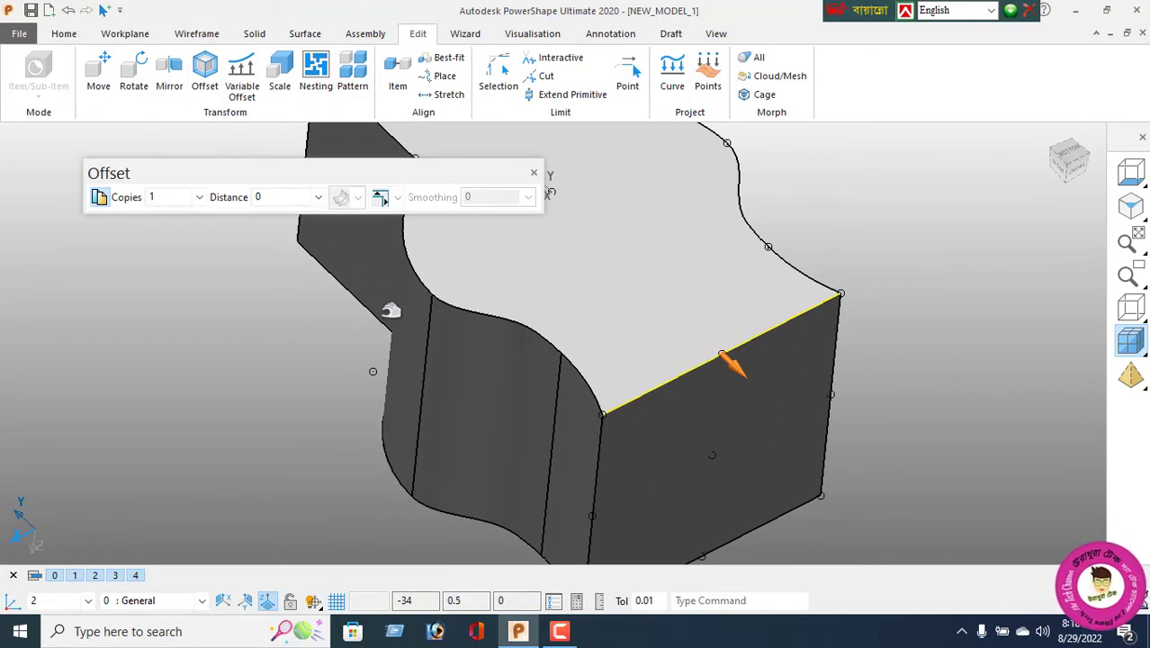
{"action": "left_click", "coordinate": [273, 197]}
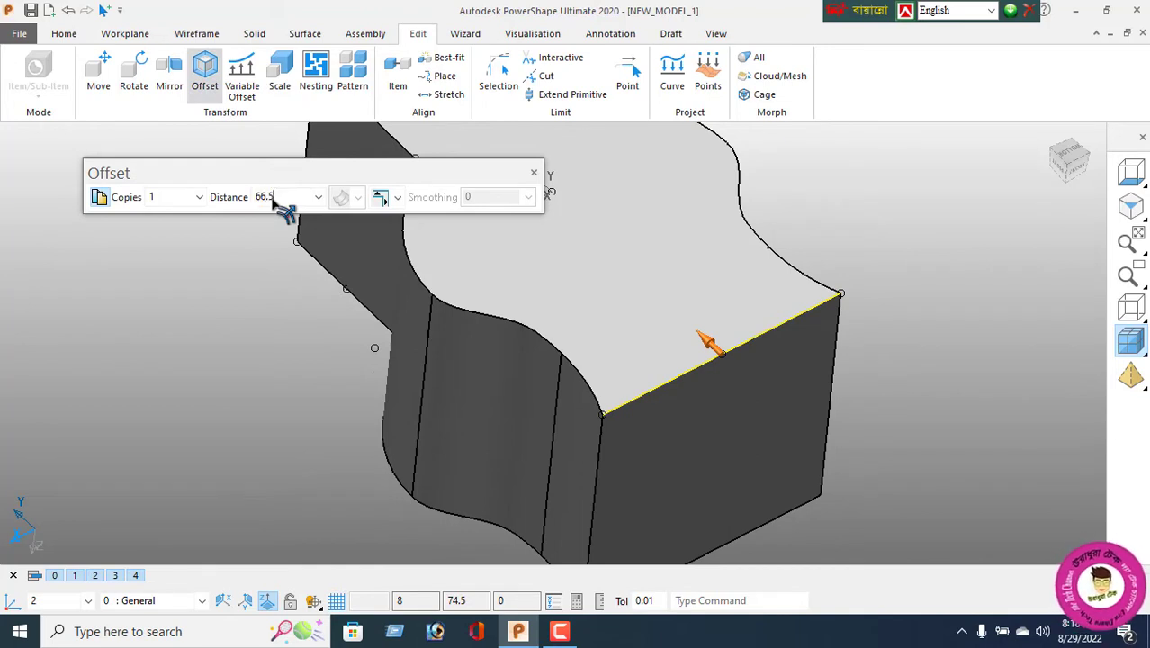
{"action": "key", "text": "Return"}
{"action": "left_click", "coordinate": [533, 172]}
Create a closed composite curve around the body's underside outline, using the offset line as its boundary at the neck.
{"action": "scroll", "coordinate": [523, 333], "scroll_direction": "down", "scroll_amount": 3}
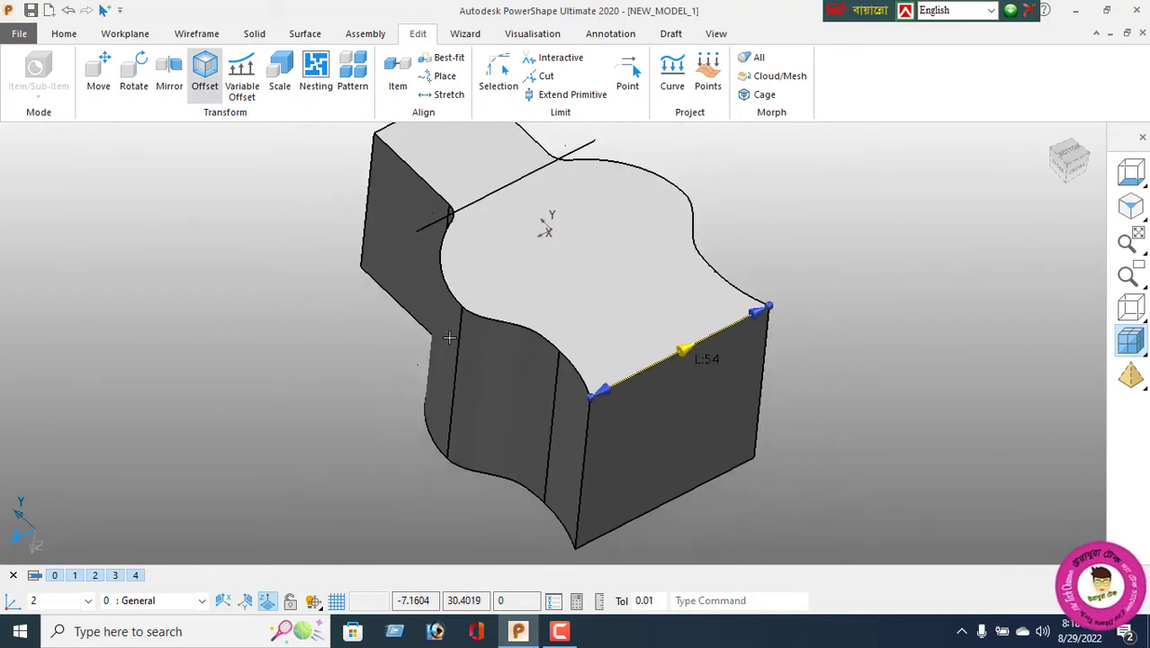
{"action": "left_click", "coordinate": [196, 33]}
{"action": "left_click", "coordinate": [203, 77]}
{"action": "scroll", "coordinate": [598, 318], "scroll_direction": "up", "scroll_amount": 2}
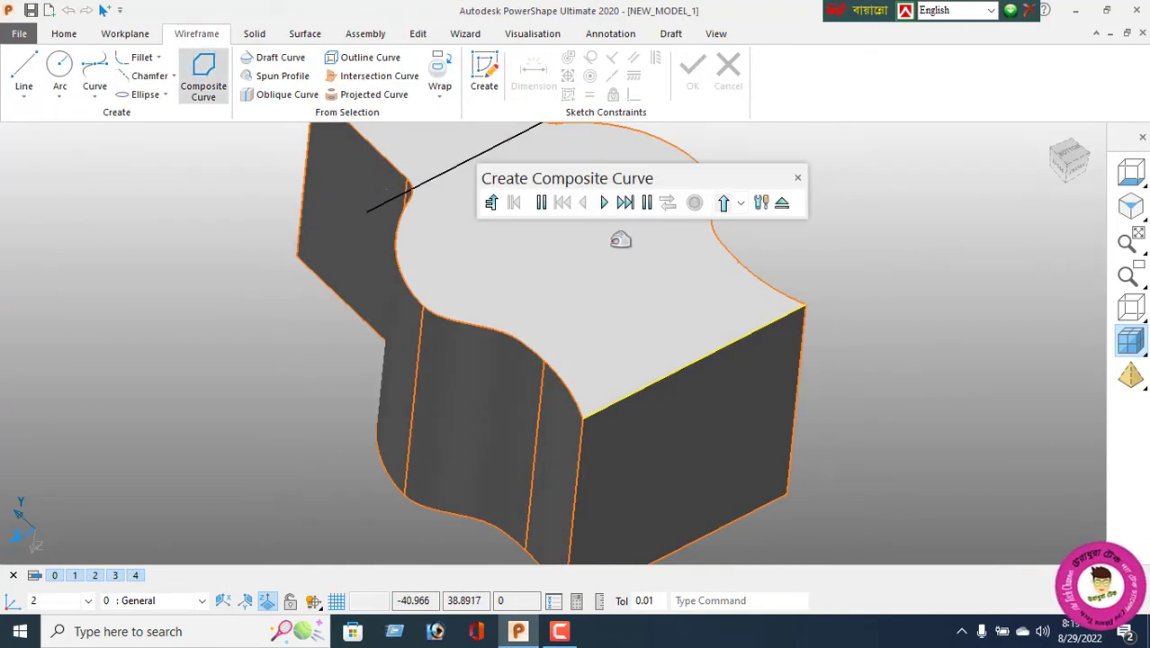
{"action": "left_click_drag", "start_coordinate": [632, 178], "coordinate": [900, 205]}
{"action": "left_click", "coordinate": [746, 336]}
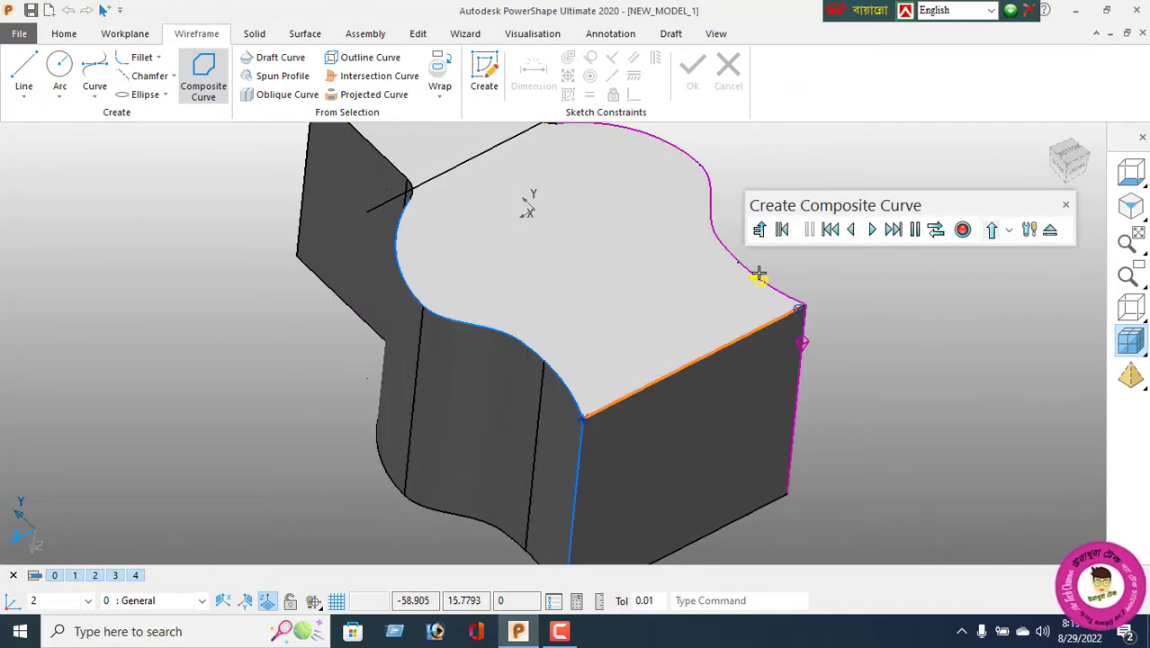
{"action": "scroll", "coordinate": [700, 289], "scroll_direction": "down", "scroll_amount": 1}
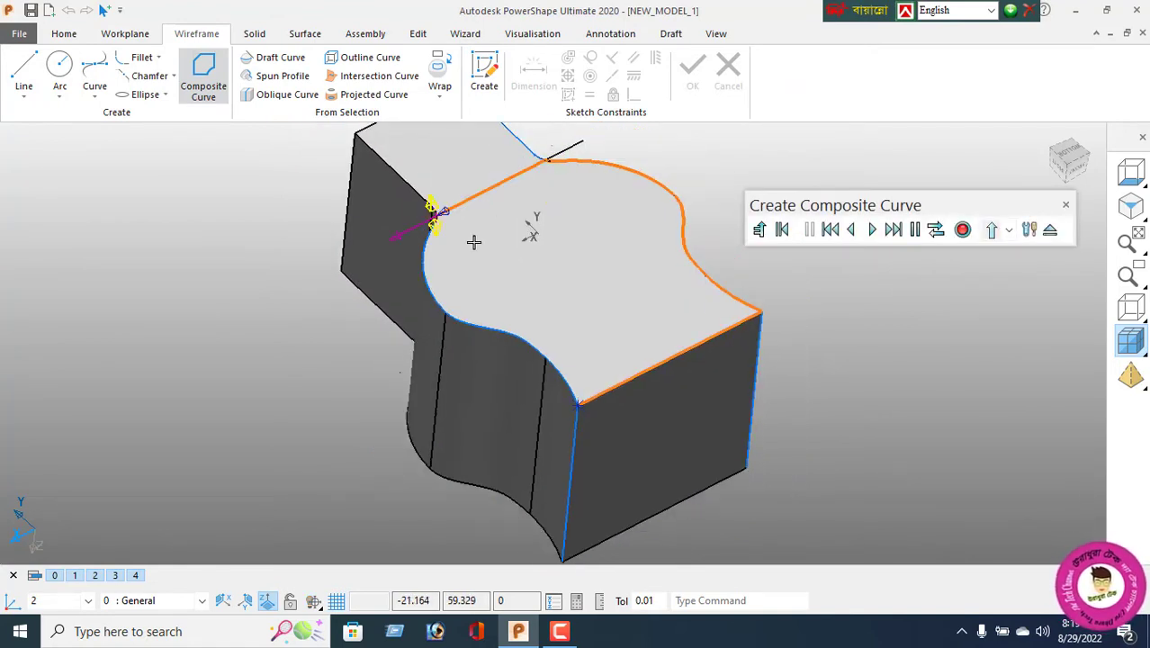
{"action": "left_click", "coordinate": [422, 265]}
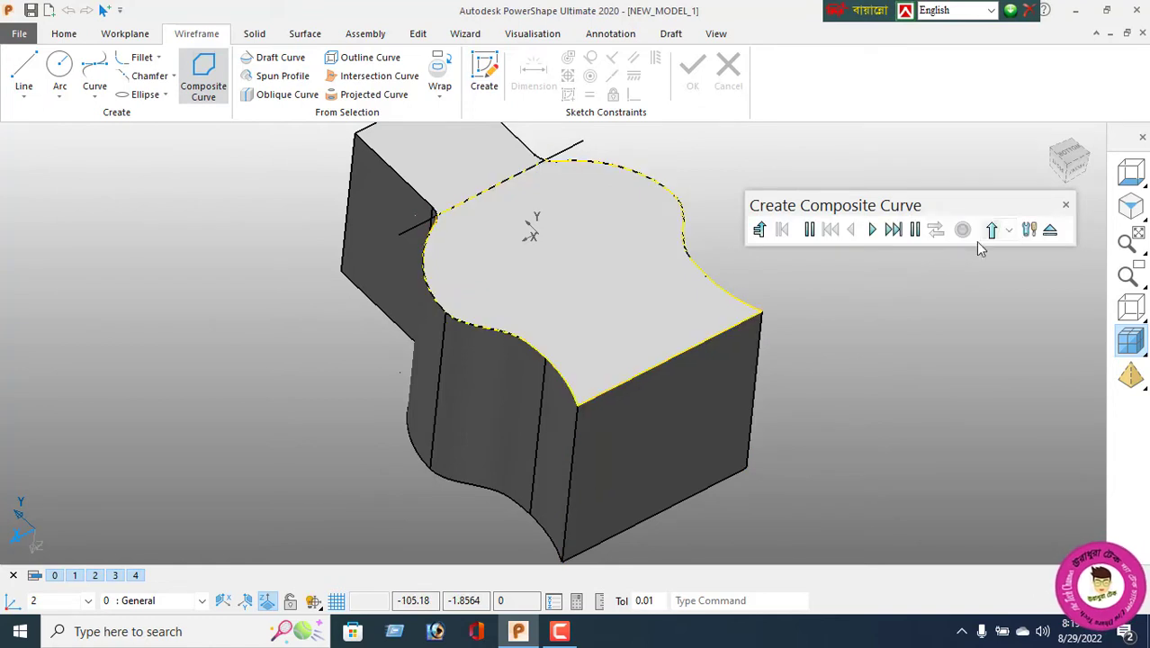
{"action": "left_click", "coordinate": [1048, 230]}
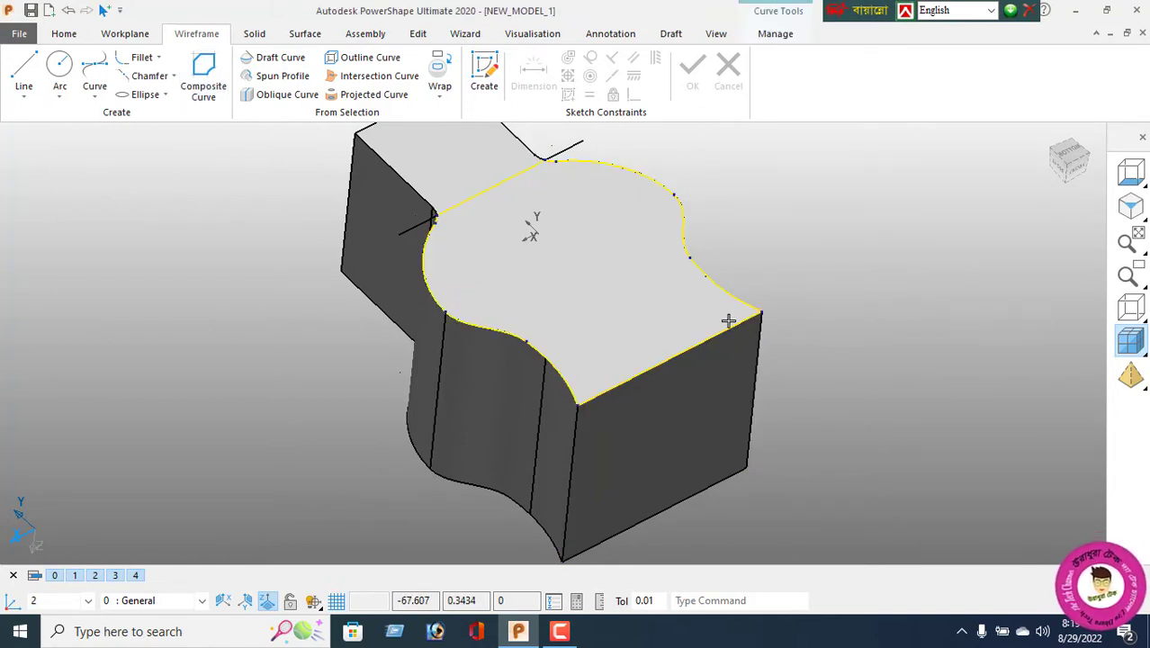
Cut the closed body outline into the underside as a blind cut with a depth of 28.
{"action": "left_click", "coordinate": [254, 33]}
{"action": "left_click", "coordinate": [611, 58]}
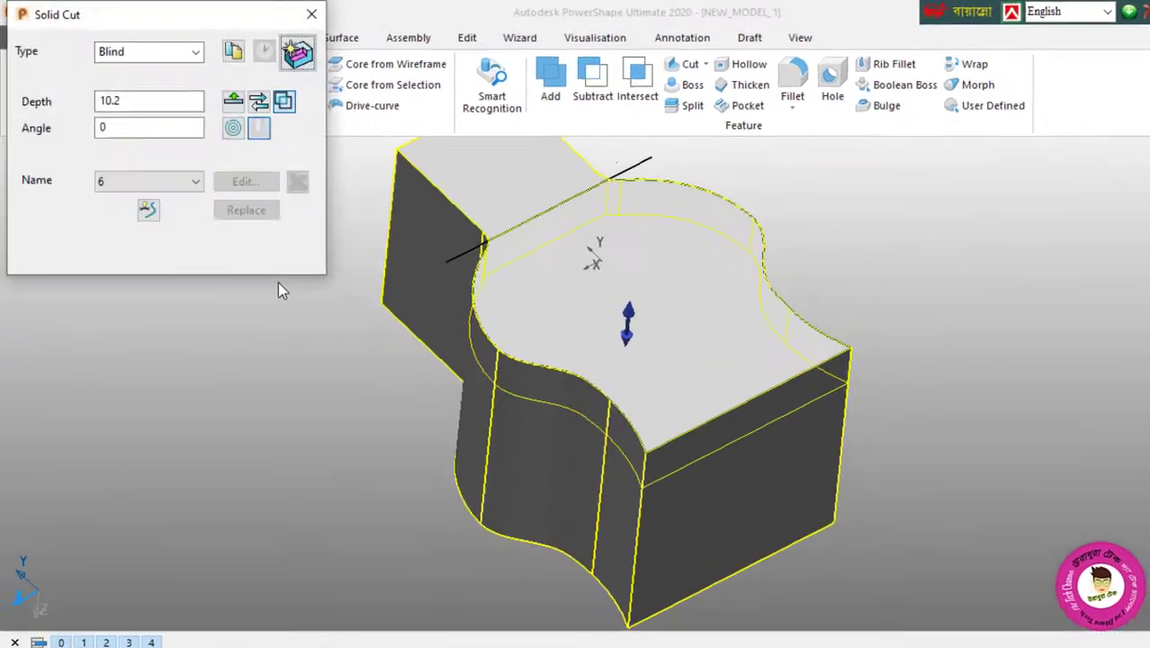
{"action": "double_click", "coordinate": [105, 89]}
{"action": "type", "text": "28"}
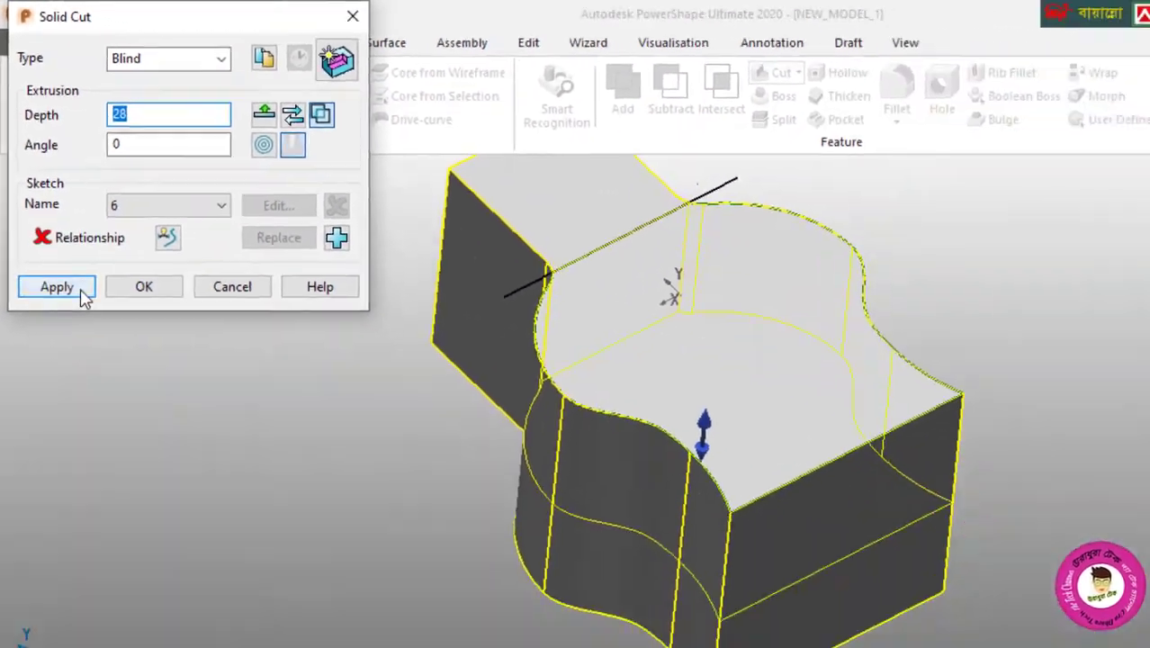
{"action": "left_click", "coordinate": [81, 410]}
{"action": "left_click", "coordinate": [332, 410]}
{"action": "middle_click_drag", "start_coordinate": [611, 291], "coordinate": [737, 299]}
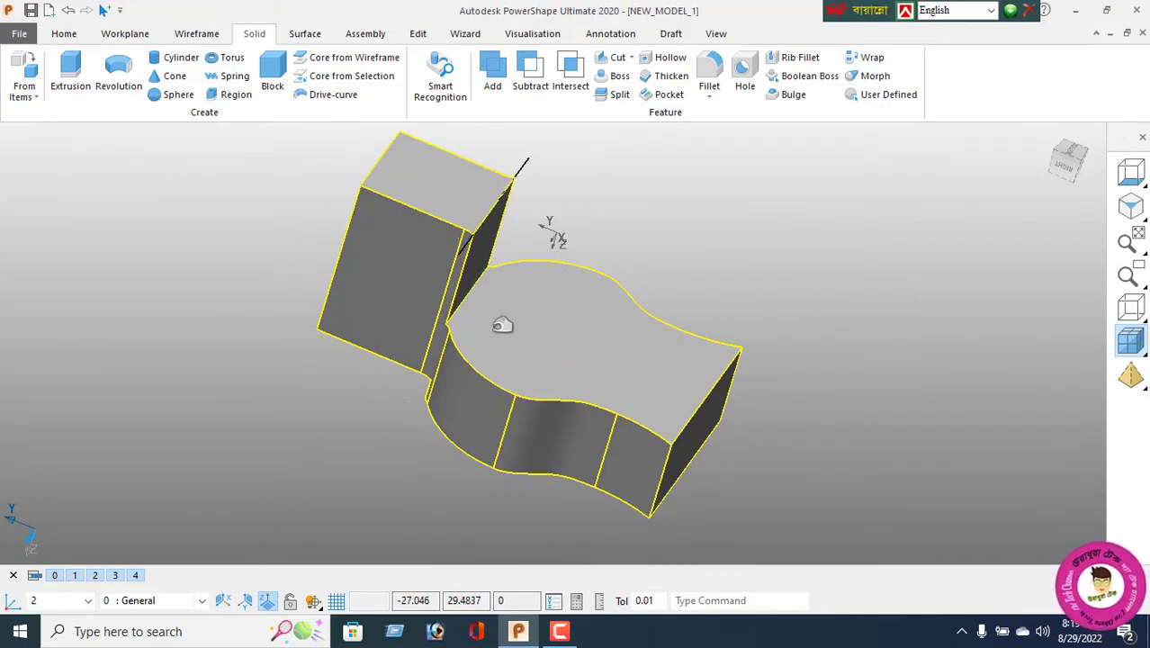
Select all wireframe items left from the underside cut, delete them and inspect the solid in wireframe and shaded display.
{"action": "middle_click_drag", "start_coordinate": [495, 333], "coordinate": [225, 381]}
{"action": "left_click", "coordinate": [63, 33]}
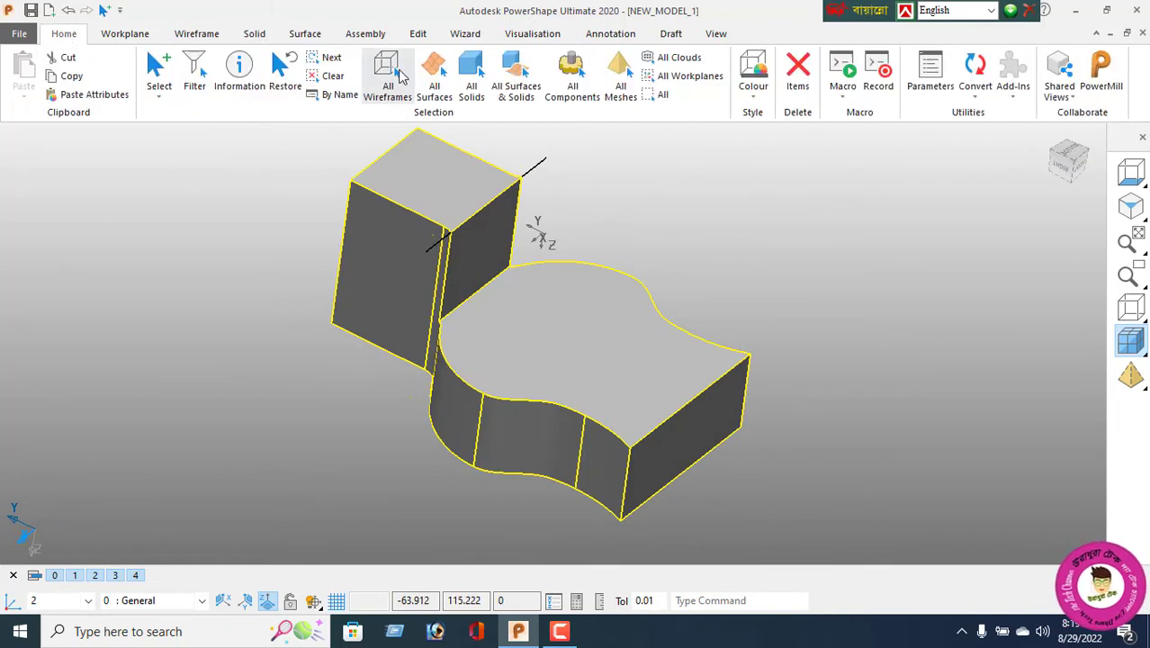
{"action": "left_click", "coordinate": [394, 75]}
{"action": "left_click", "coordinate": [799, 76]}
{"action": "middle_click_drag", "start_coordinate": [630, 342], "coordinate": [719, 117]}
{"action": "left_click", "coordinate": [1131, 307]}
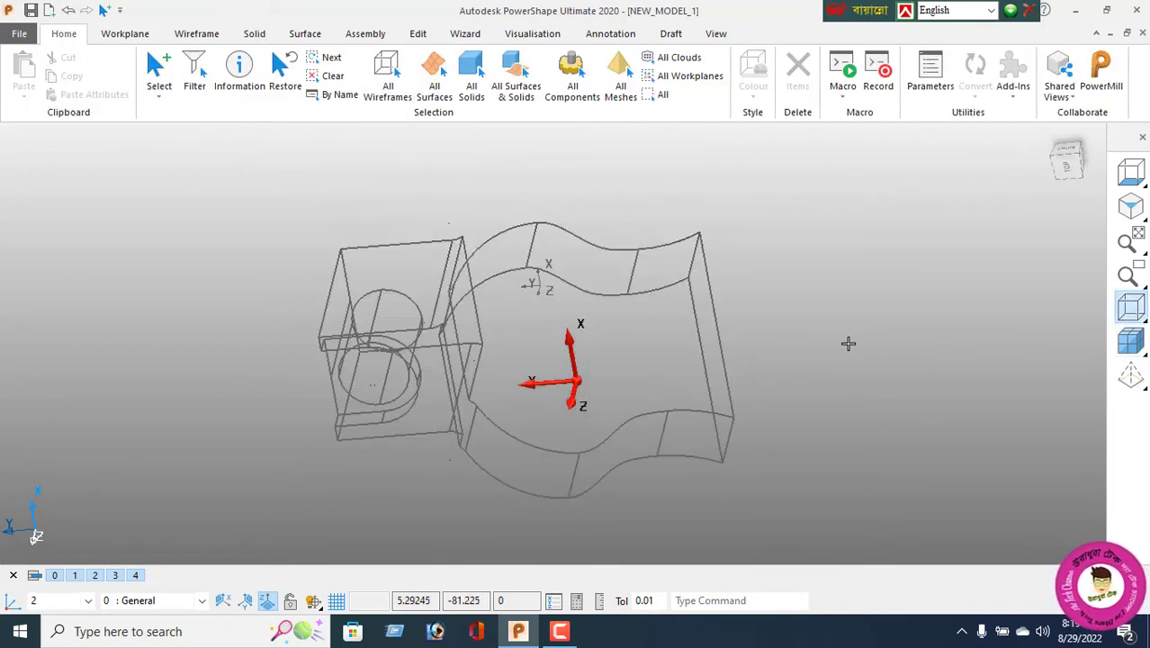
{"action": "mouse_move", "coordinate": [616, 278]}
{"action": "middle_mouse_down"}
{"action": "mouse_move", "coordinate": [481, 423]}
{"action": "mouse_move", "coordinate": [393, 428]}
{"action": "mouse_move", "coordinate": [857, 347]}
{"action": "middle_mouse_up"}
{"action": "left_click", "coordinate": [1131, 340]}
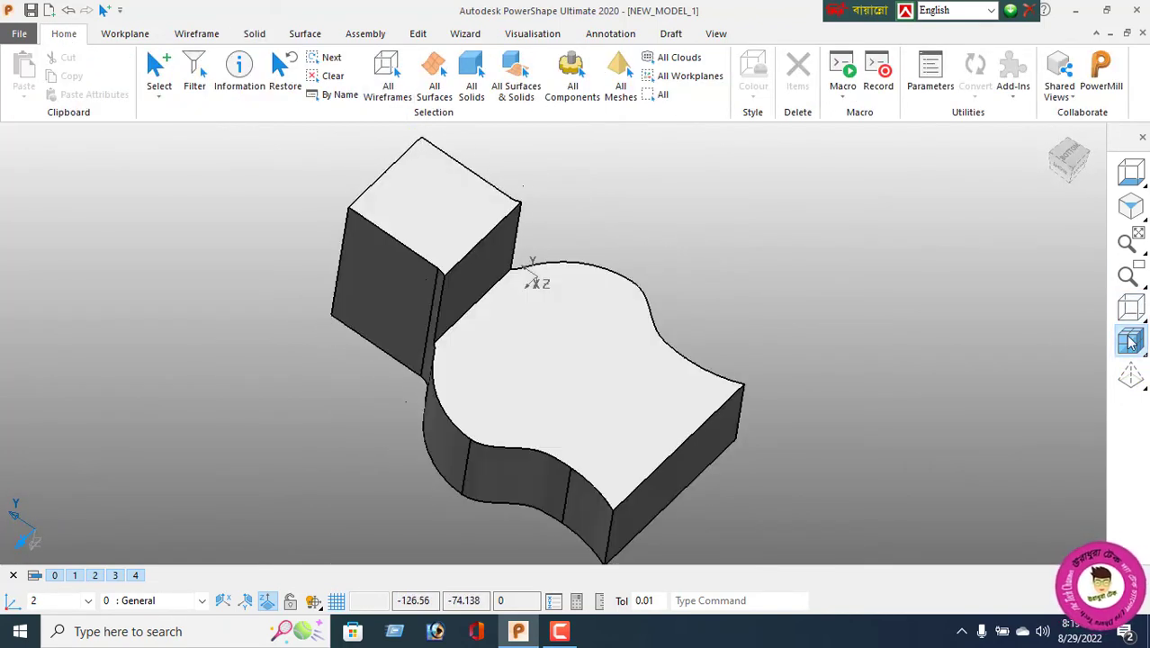
Draw a straight line about 68.5 long across the underside, between the body's two curved sides below its widest part.
{"action": "left_click", "coordinate": [196, 33]}
{"action": "left_click", "coordinate": [23, 79]}
{"action": "scroll", "coordinate": [457, 396], "scroll_direction": "up", "scroll_amount": 2}
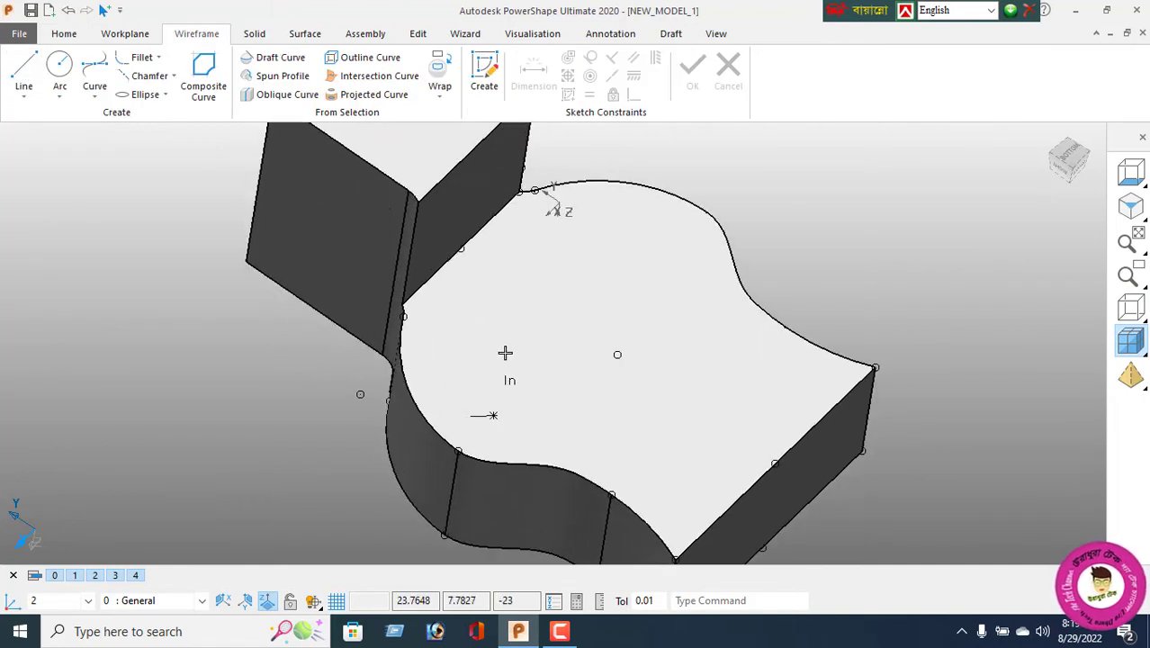
{"action": "left_click", "coordinate": [482, 457]}
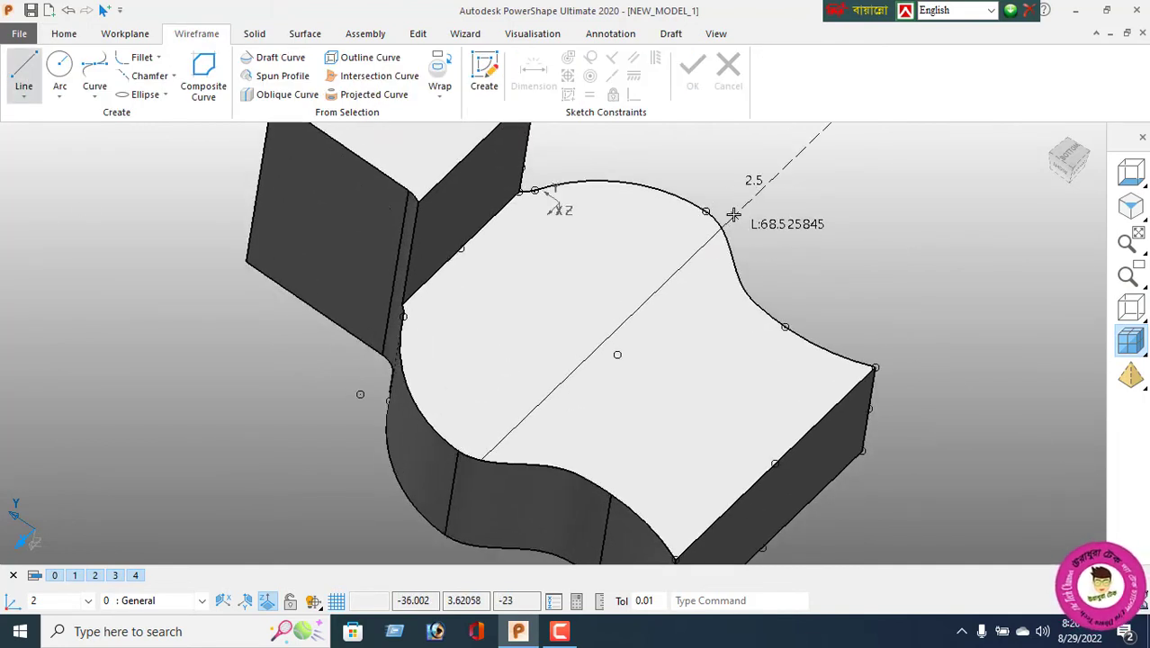
{"action": "left_click", "coordinate": [734, 214]}
{"action": "left_click", "coordinate": [1129, 172]}
{"action": "right_click", "coordinate": [140, 276]}
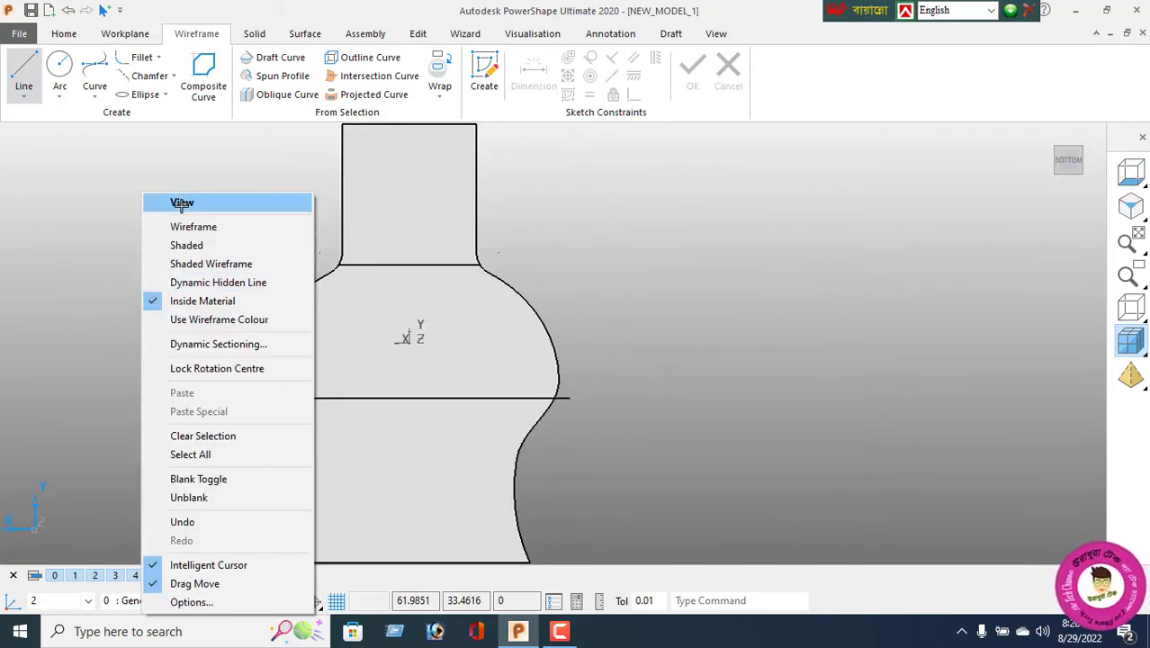
{"action": "left_click", "coordinate": [263, 377]}
Offset one copy of the cross line toward the neck.
{"action": "left_click", "coordinate": [387, 399]}
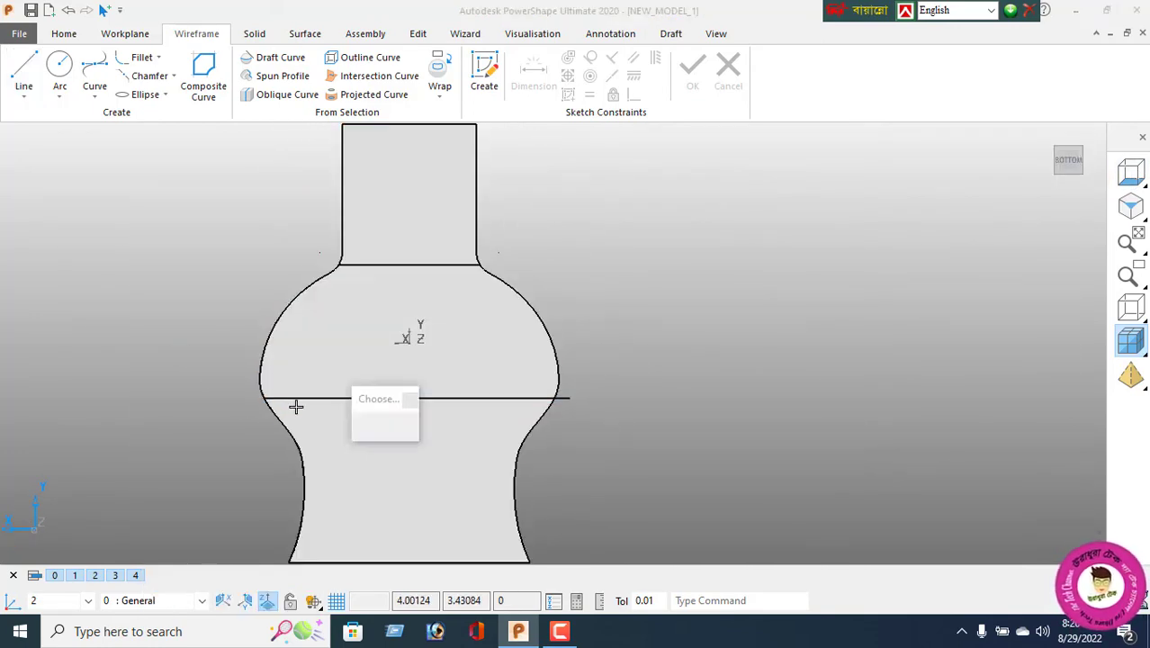
{"action": "left_click", "coordinate": [419, 33]}
{"action": "left_click", "coordinate": [204, 76]}
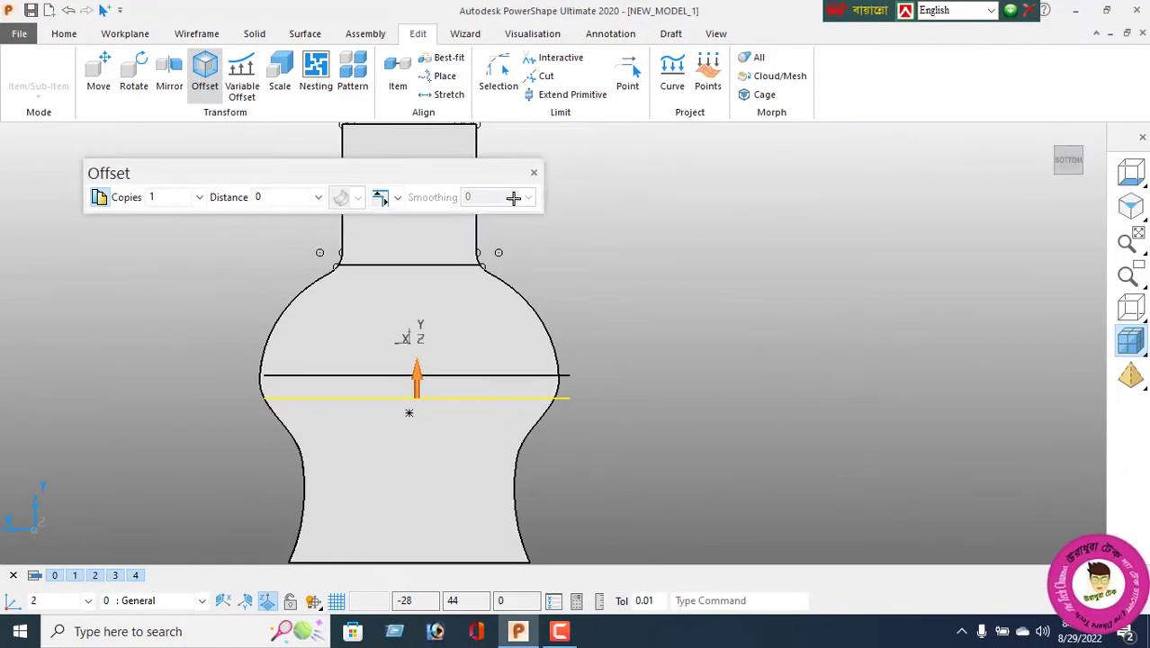
{"action": "left_click", "coordinate": [534, 171]}
{"action": "right_click", "coordinate": [33, 296]}
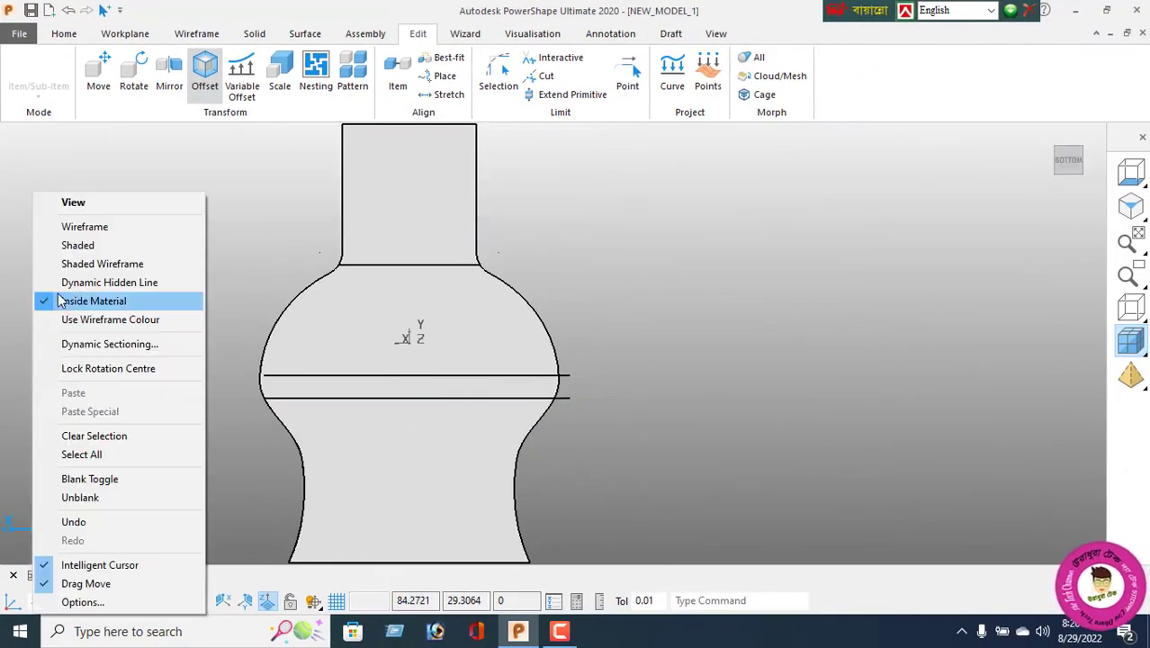
{"action": "left_click", "coordinate": [79, 208]}
Extend one end of the offset line beyond the body's curved edge, to a line length of about 78.
{"action": "left_click", "coordinate": [320, 372]}
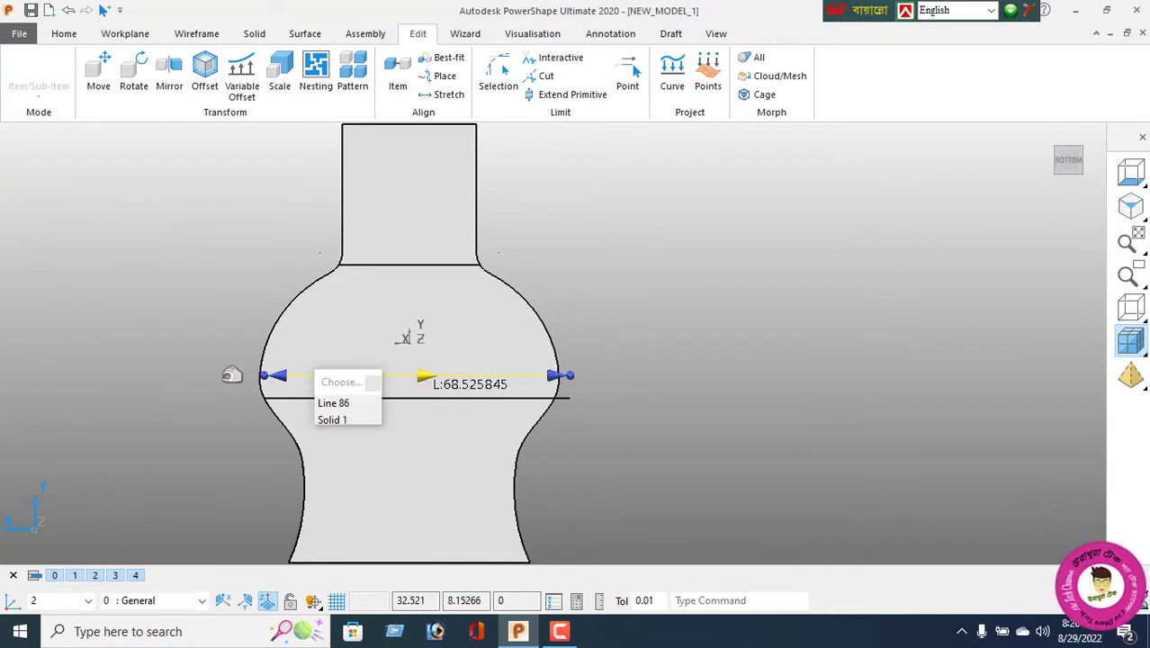
{"action": "left_click_drag", "start_coordinate": [232, 374], "coordinate": [222, 375]}
{"action": "left_click", "coordinate": [340, 405]}
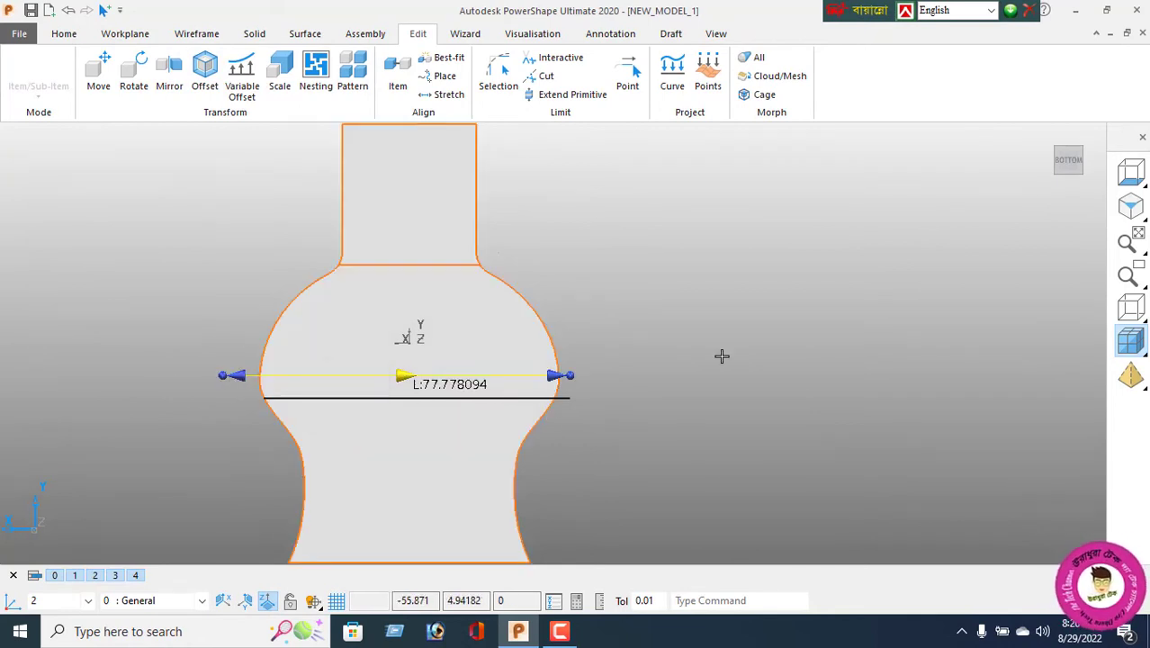
{"action": "right_click", "coordinate": [766, 360]}
{"action": "left_click", "coordinate": [832, 203]}
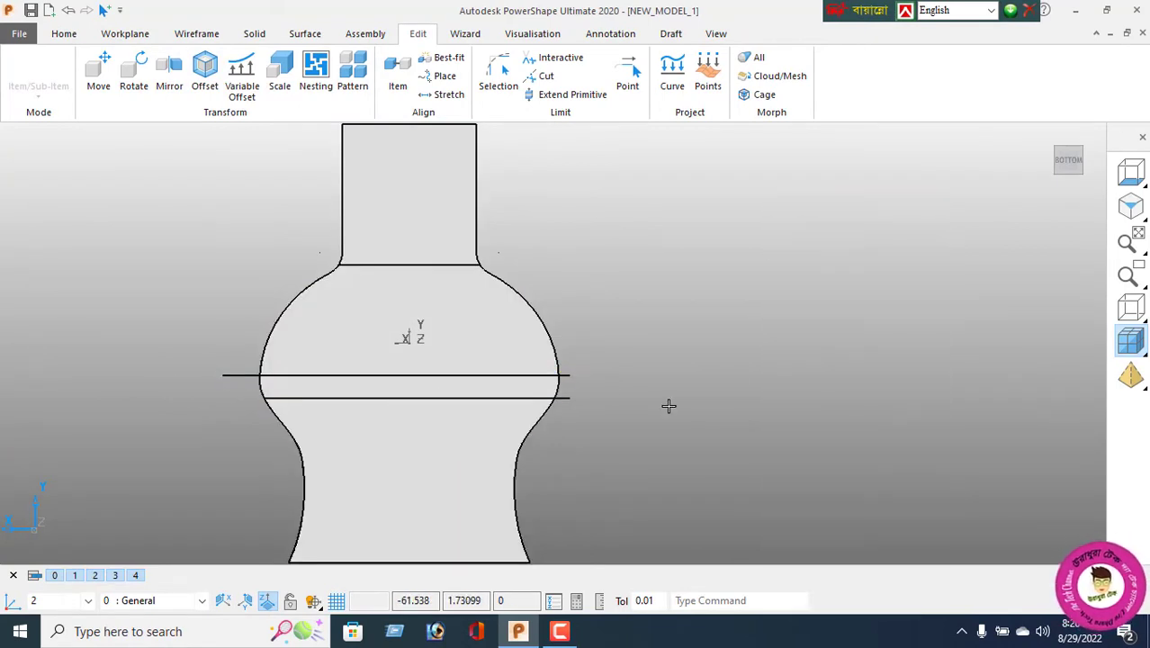
Create a full circle of diameter 9 on the extended line just inside the body's edge and mirror a copy to the opposite side.
{"action": "left_click", "coordinate": [187, 34]}
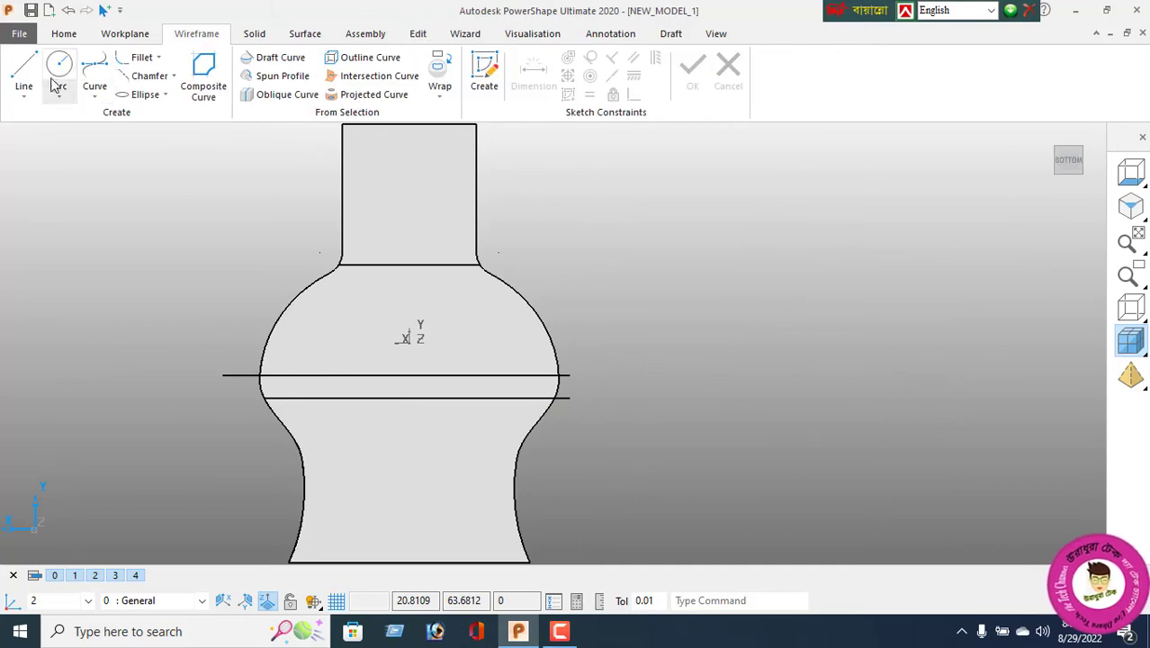
{"action": "left_click", "coordinate": [287, 376]}
{"action": "right_click", "coordinate": [77, 335]}
{"action": "left_click", "coordinate": [123, 200]}
{"action": "left_click", "coordinate": [304, 338]}
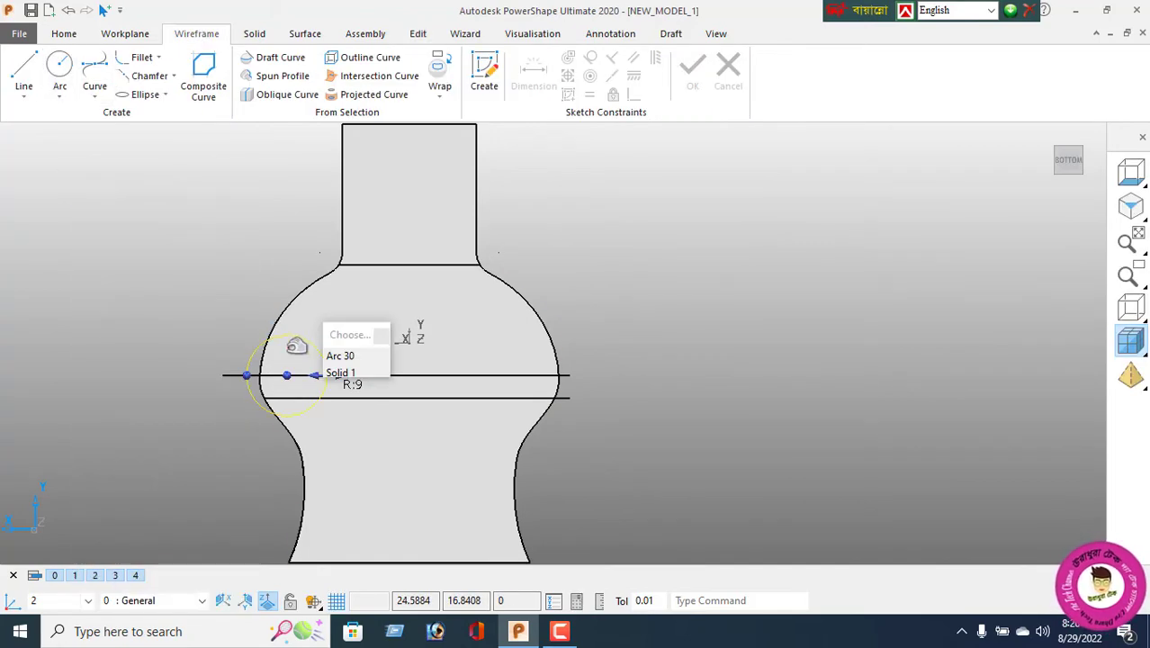
{"action": "left_click", "coordinate": [339, 356]}
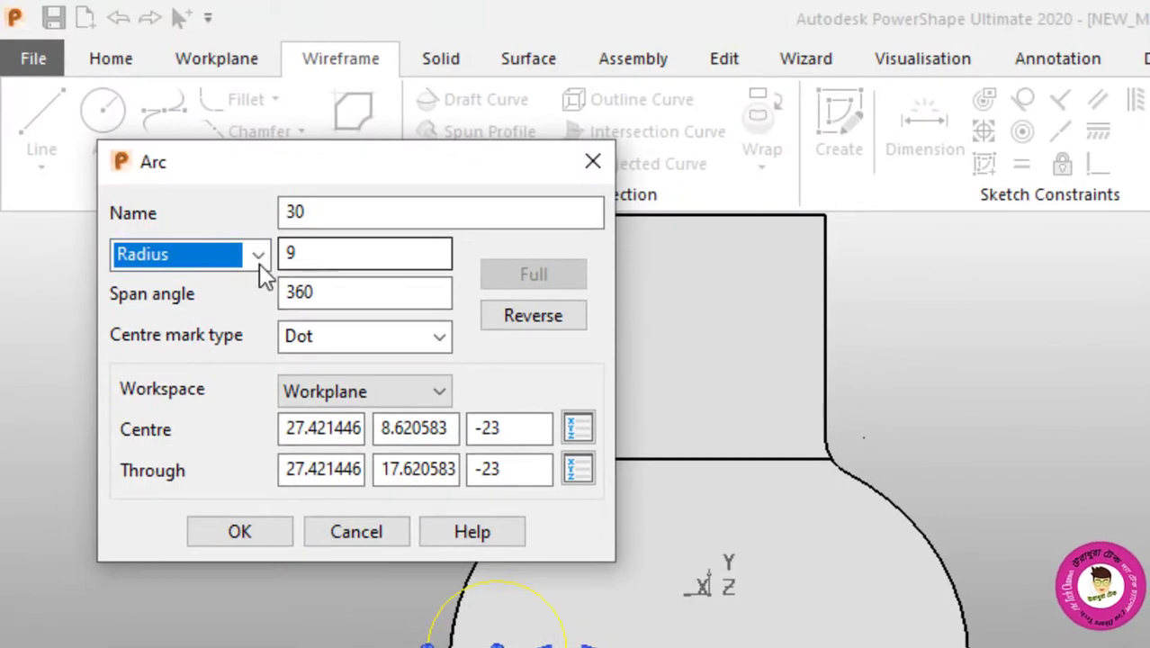
{"action": "left_click", "coordinate": [258, 255]}
{"action": "left_click", "coordinate": [148, 309]}
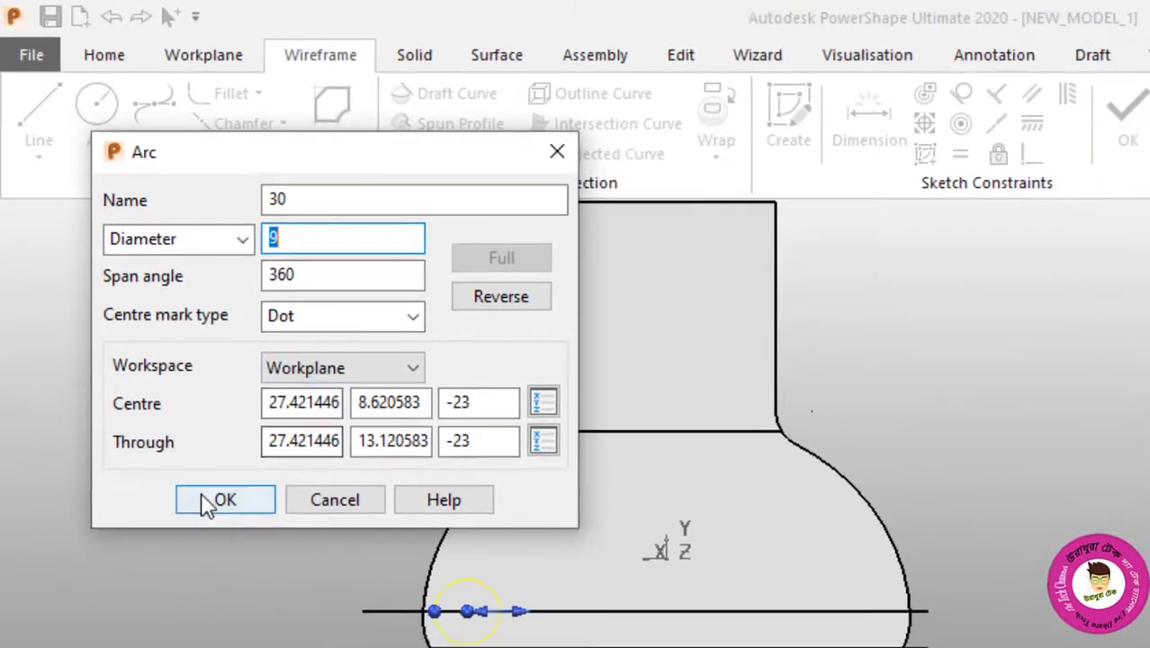
{"action": "left_click", "coordinate": [218, 536]}
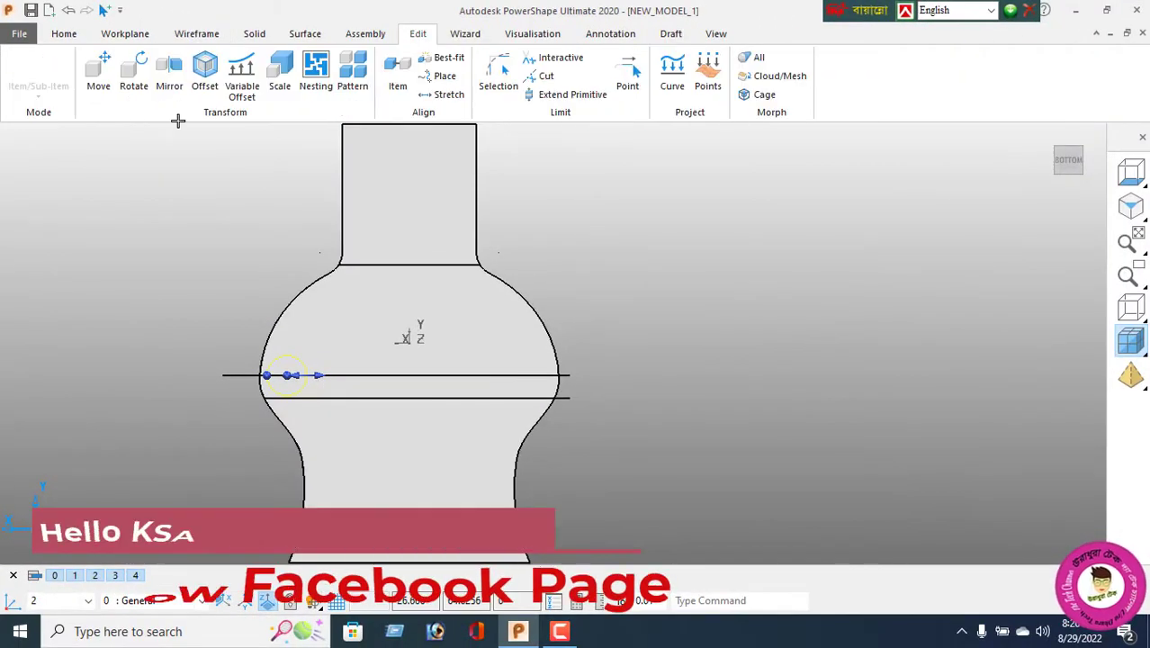
{"action": "left_click", "coordinate": [169, 72]}
{"action": "left_click", "coordinate": [247, 198]}
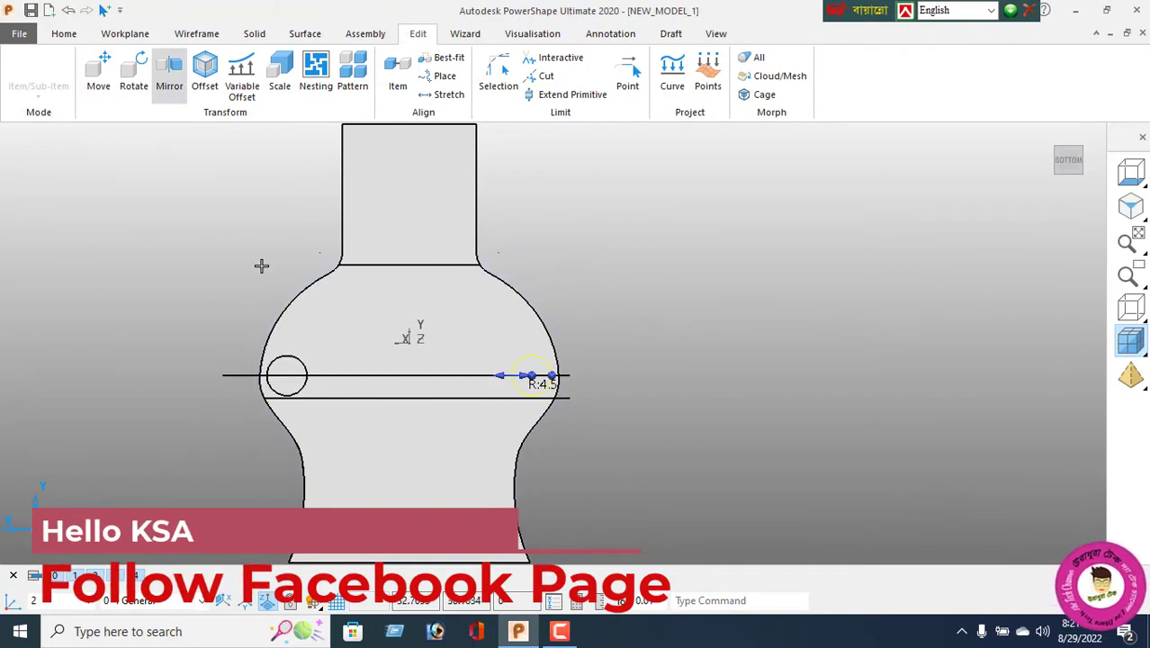
Cut both circles through the solid body with a Through type cut.
{"action": "left_click", "coordinate": [253, 33]}
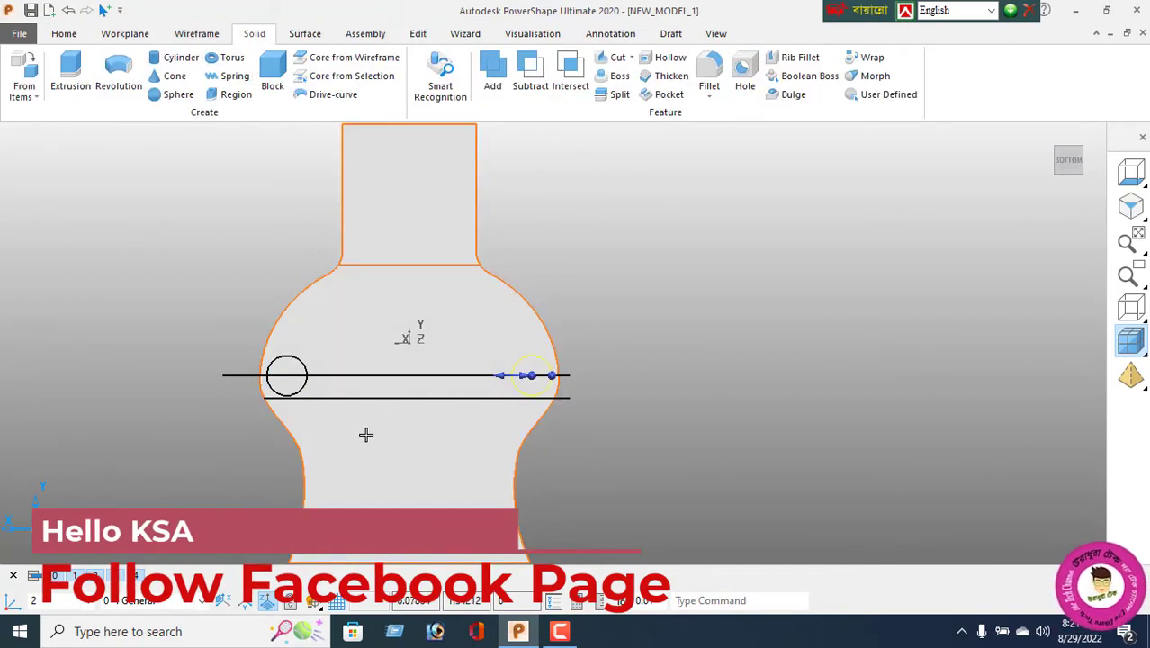
{"action": "left_click", "coordinate": [307, 378]}
{"action": "left_click", "coordinate": [617, 56]}
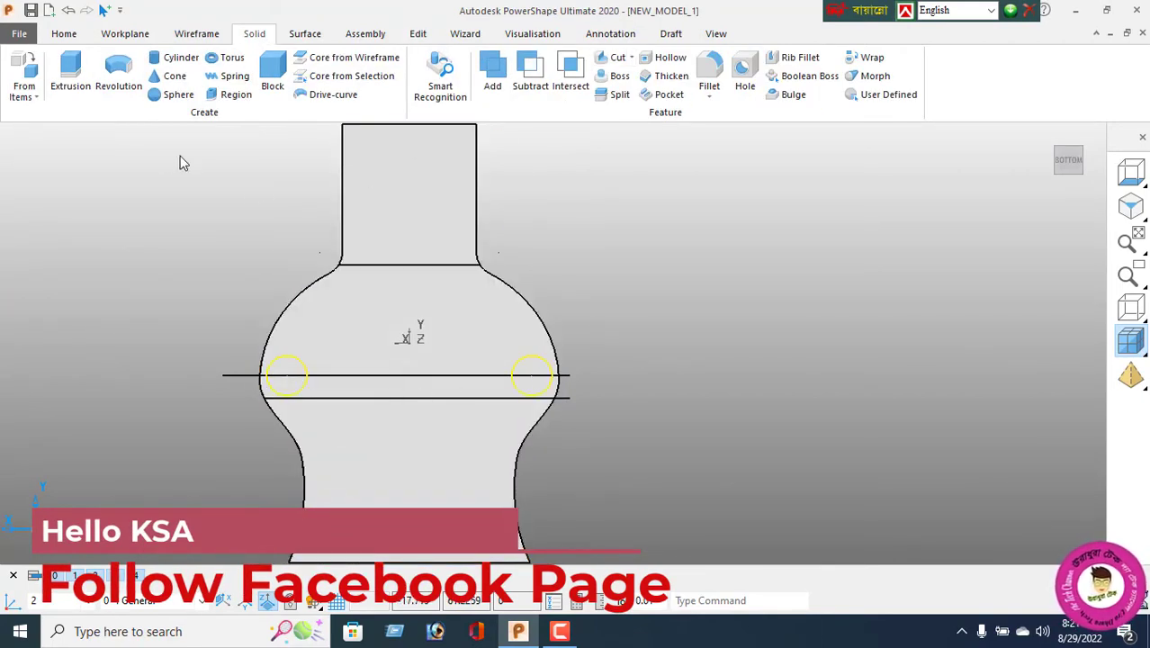
{"action": "left_click", "coordinate": [135, 46]}
{"action": "left_click", "coordinate": [107, 68]}
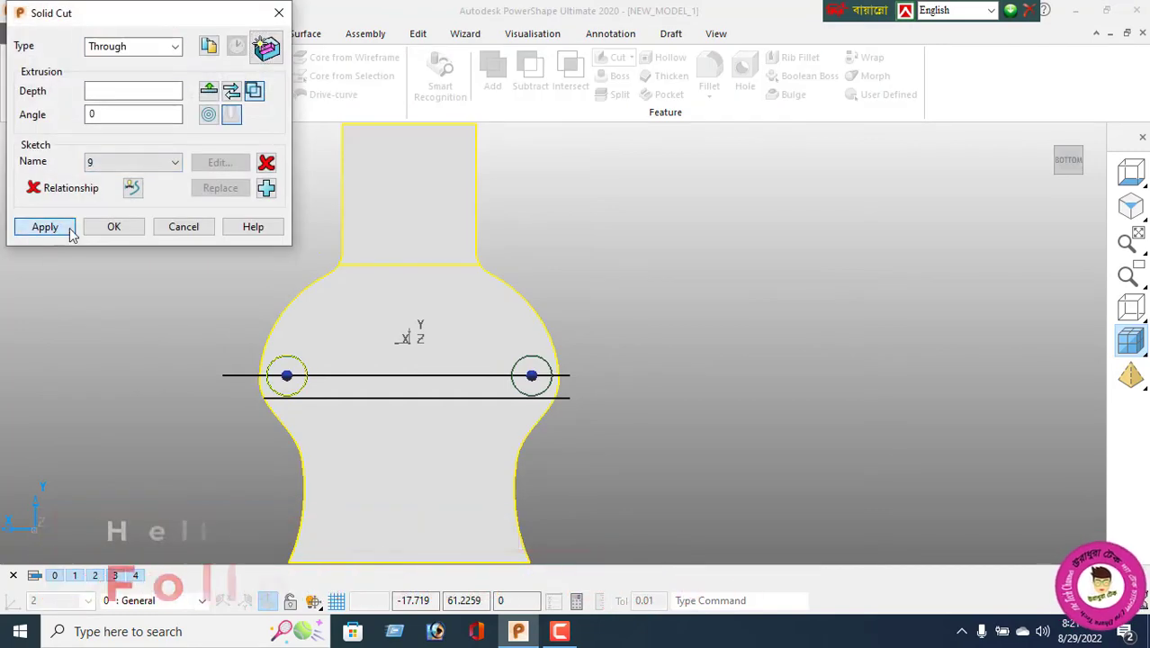
{"action": "left_click", "coordinate": [47, 226]}
{"action": "middle_click_drag", "start_coordinate": [403, 351], "coordinate": [428, 461]}
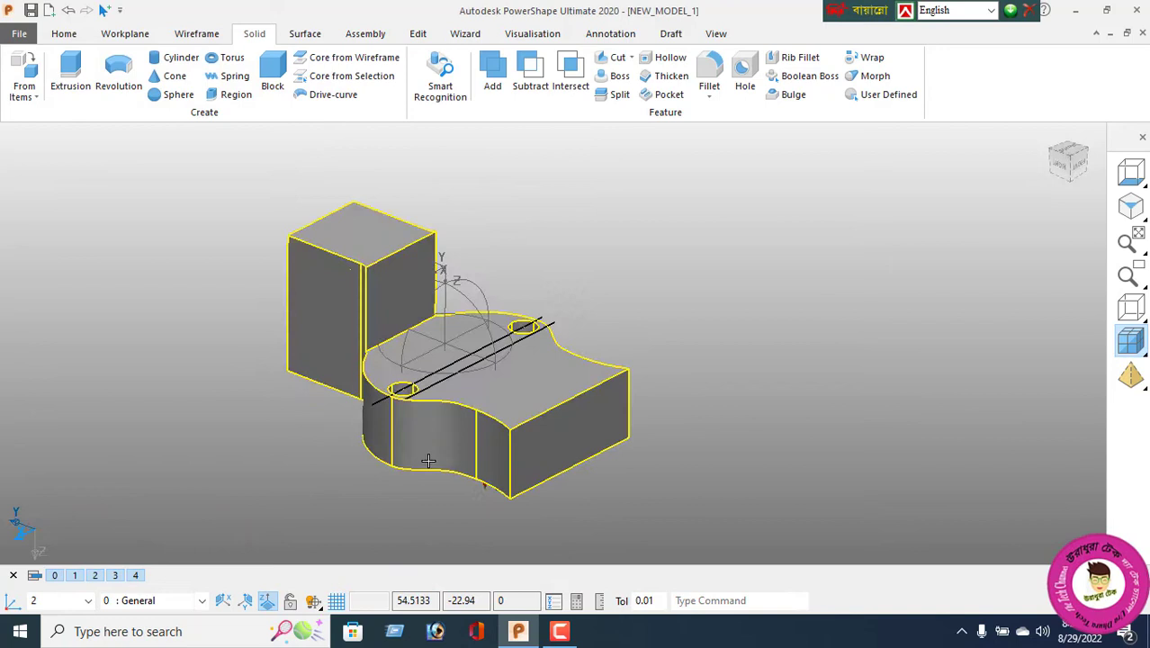
Select all remaining wireframe lines and circles around the two holes and delete them.
{"action": "left_click", "coordinate": [64, 34]}
{"action": "left_click", "coordinate": [388, 76]}
{"action": "left_click", "coordinate": [797, 72]}
{"action": "middle_click_drag", "start_coordinate": [666, 171], "coordinate": [621, 209]}
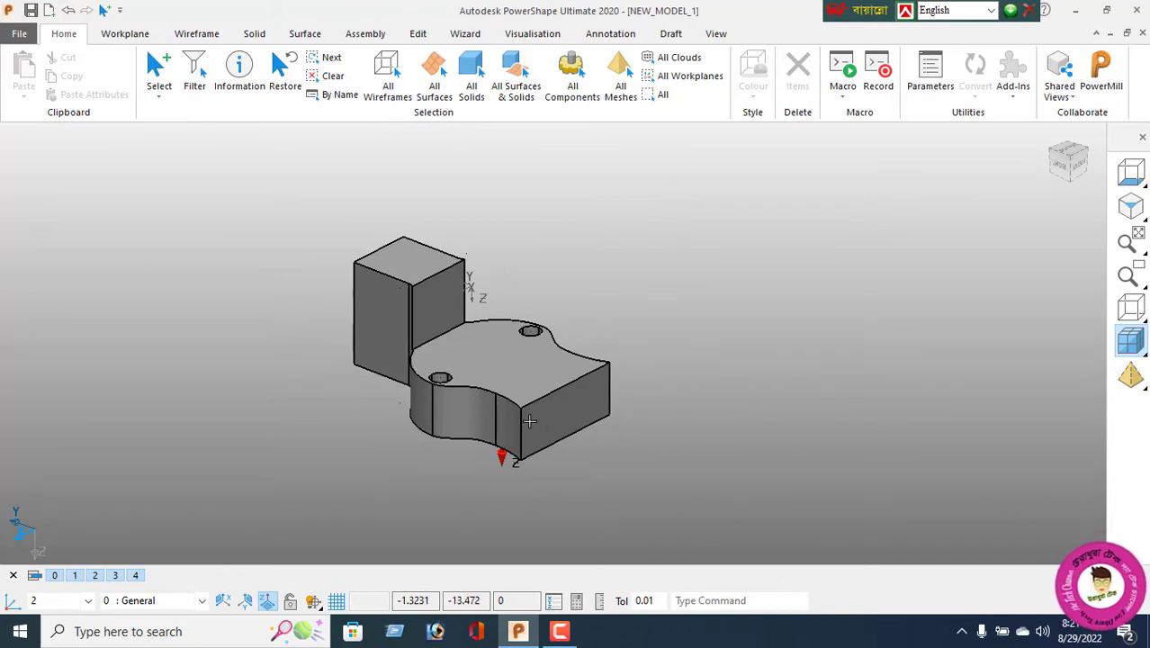
{"action": "scroll", "coordinate": [529, 421], "scroll_direction": "up", "scroll_amount": 3}
Fillet the two vertical corner edges at the body's wide straight end with a radius of 7.5.
{"action": "left_click", "coordinate": [253, 33]}
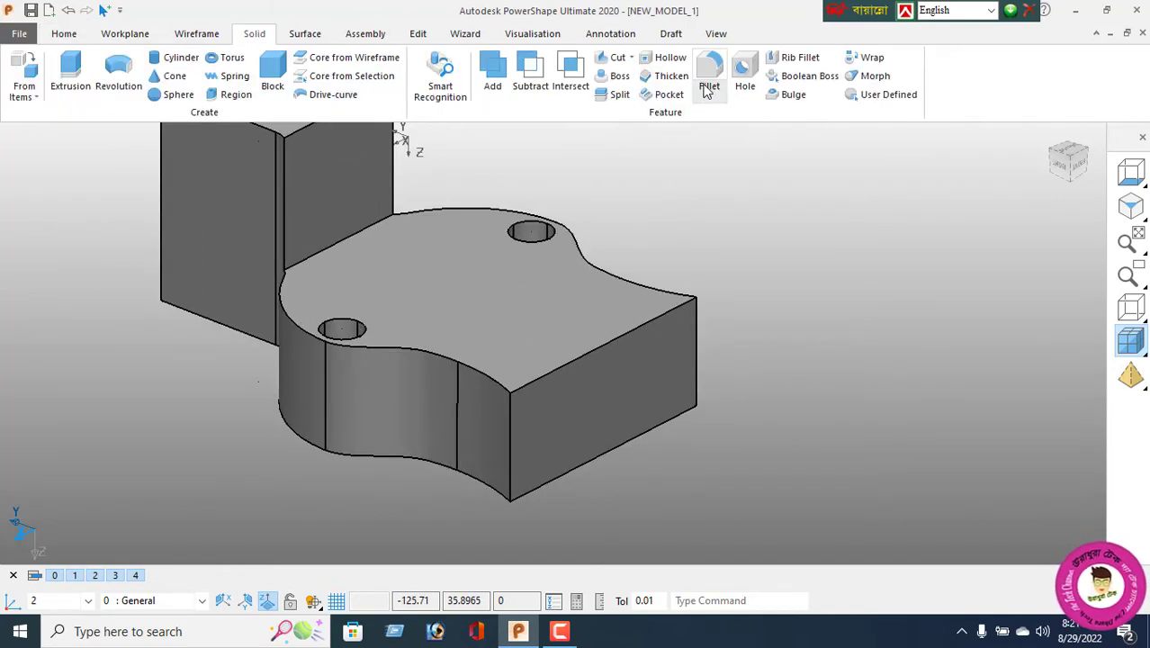
{"action": "left_click", "coordinate": [709, 90]}
{"action": "left_click", "coordinate": [749, 123]}
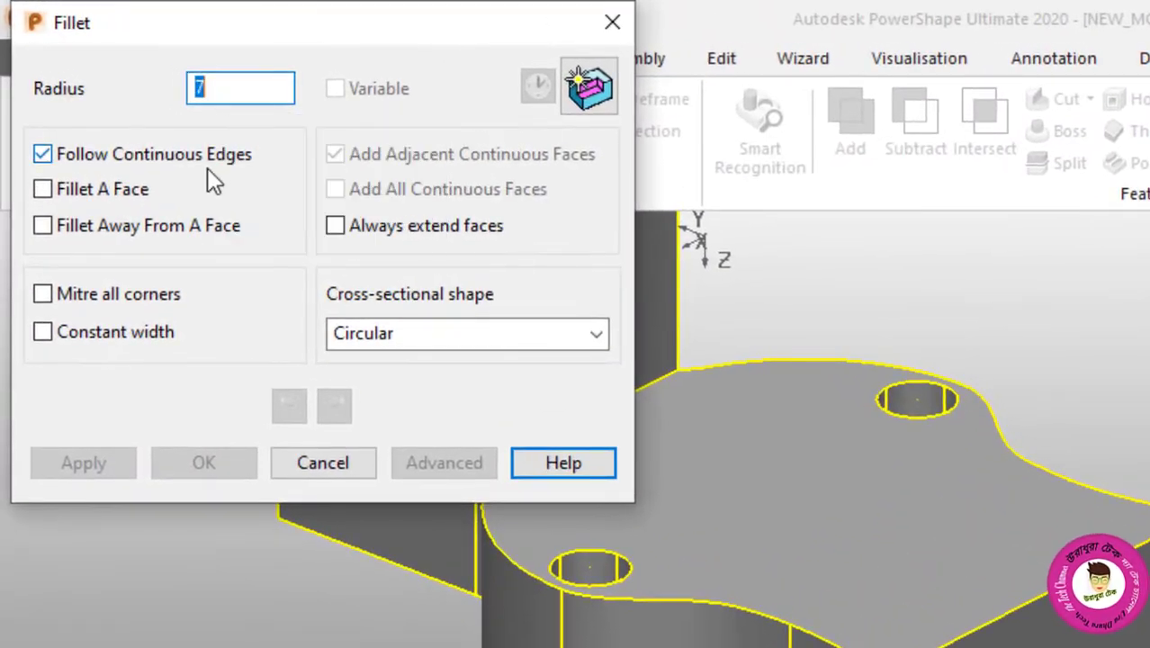
{"action": "type", "text": "7.5"}
{"action": "key", "text": "Return"}
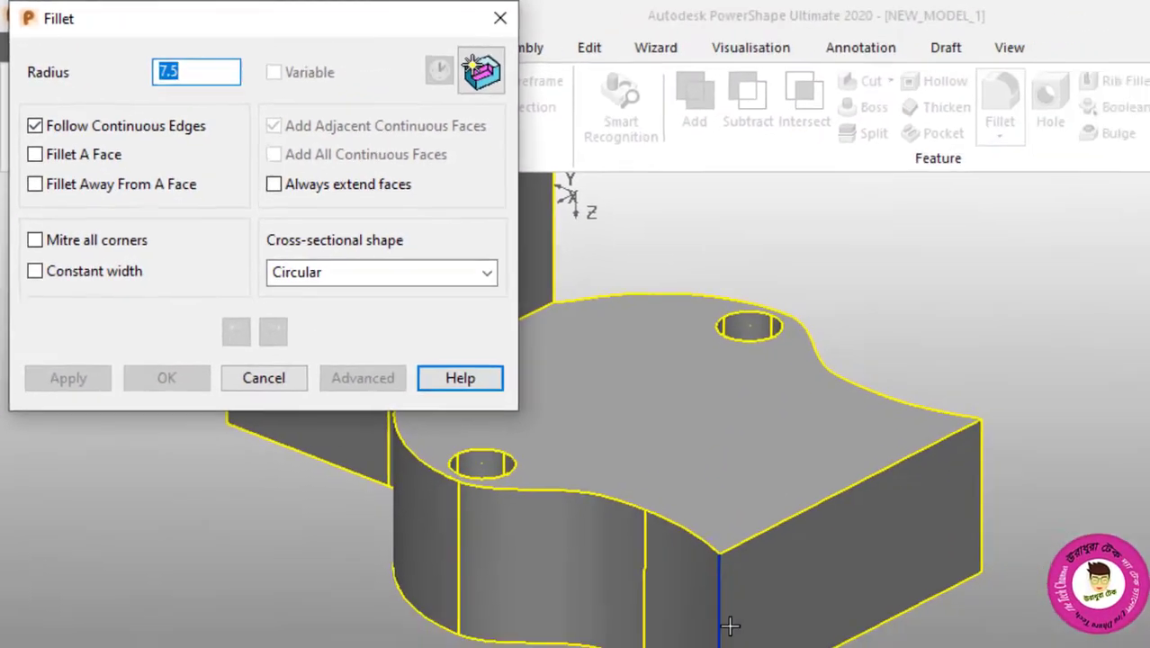
{"action": "left_click", "coordinate": [719, 621]}
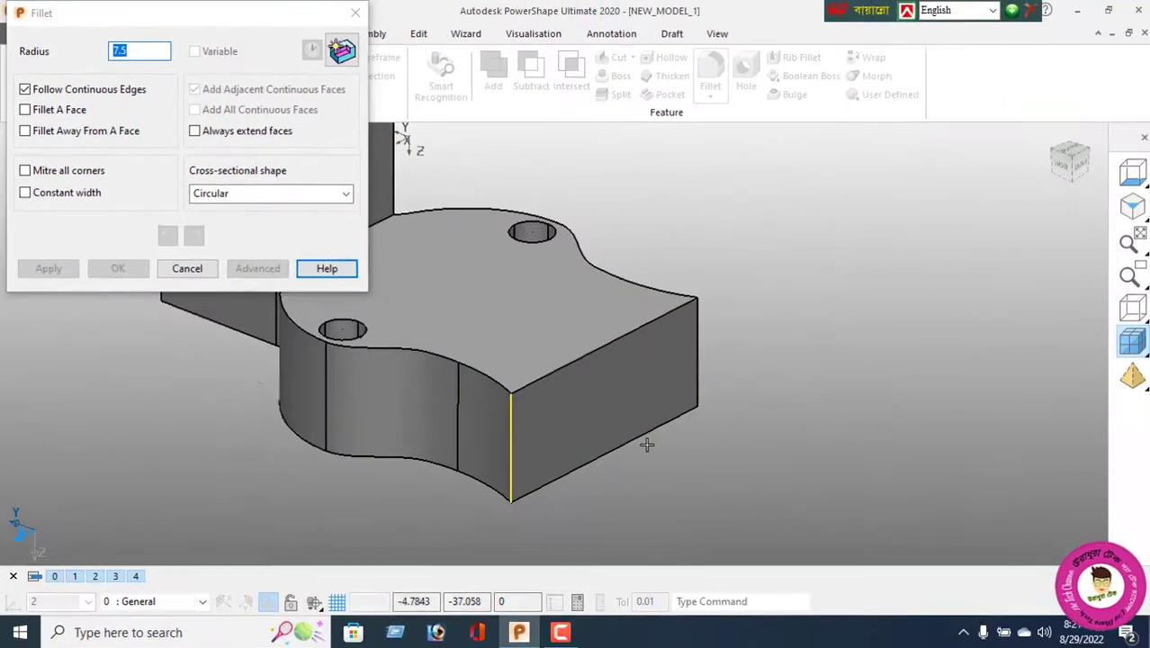
{"action": "middle_click_drag", "start_coordinate": [637, 406], "coordinate": [854, 385]}
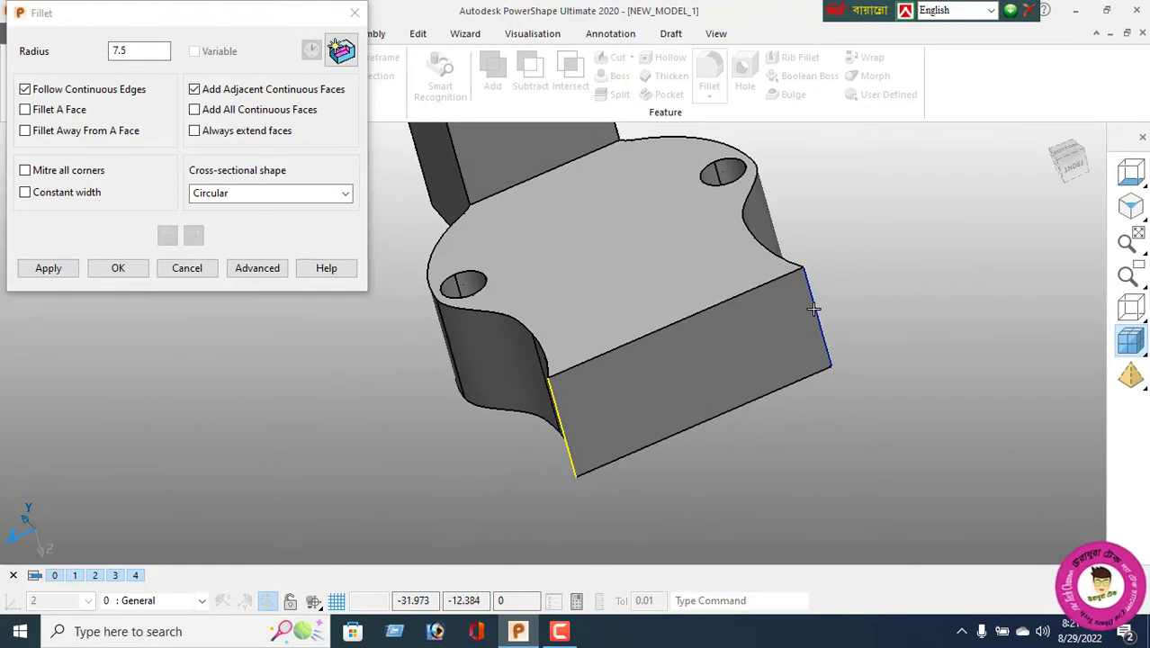
{"action": "left_click", "coordinate": [47, 268]}
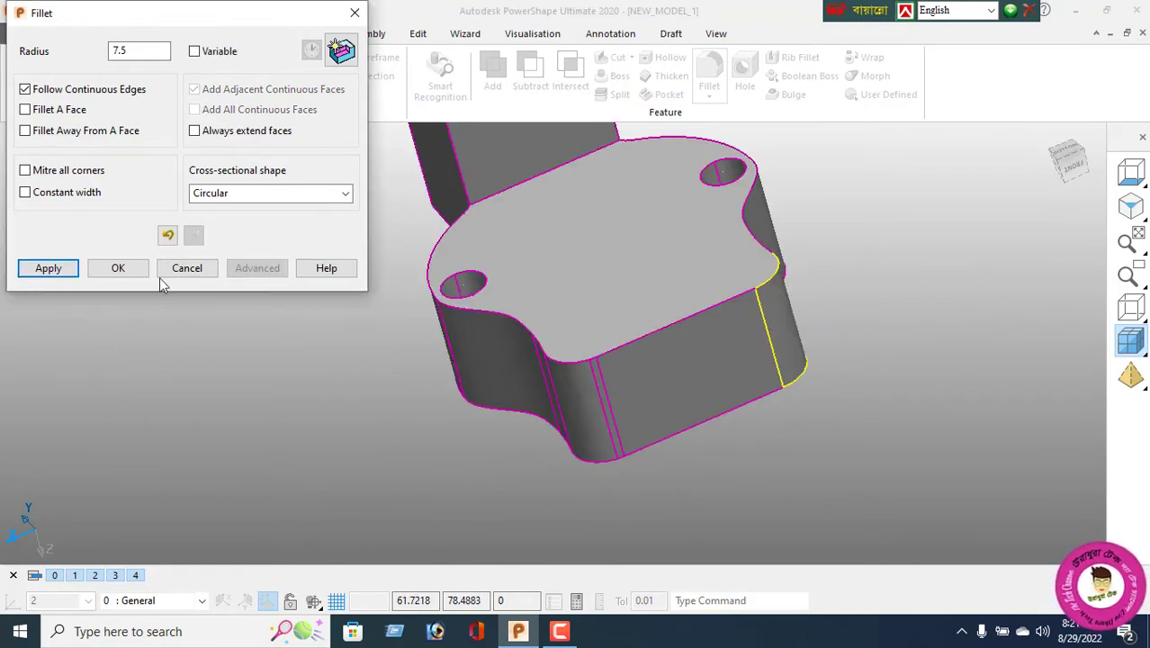
{"action": "left_click", "coordinate": [118, 268]}
Create a full circle of radius 2.5 on the underside near one filleted corner of the straight end.
{"action": "middle_click_drag", "start_coordinate": [249, 295], "coordinate": [581, 385]}
{"action": "left_click", "coordinate": [1068, 159]}
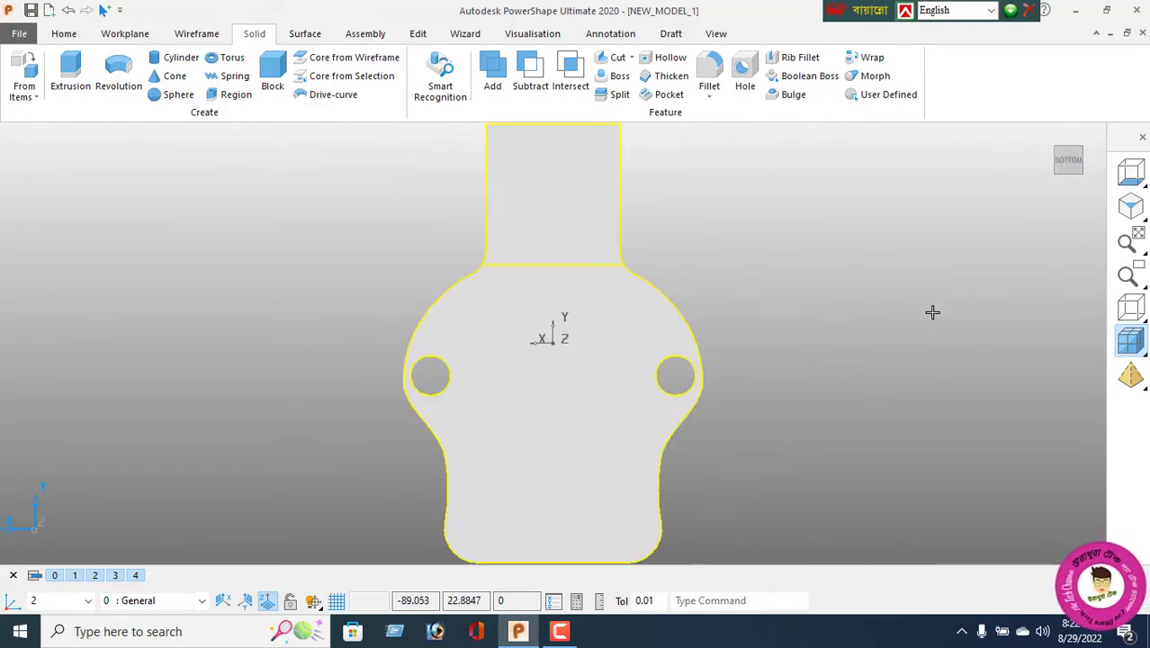
{"action": "right_click", "coordinate": [834, 251]}
{"action": "left_click", "coordinate": [859, 263]}
{"action": "scroll", "coordinate": [134, 33], "scroll_direction": "up", "scroll_amount": 1}
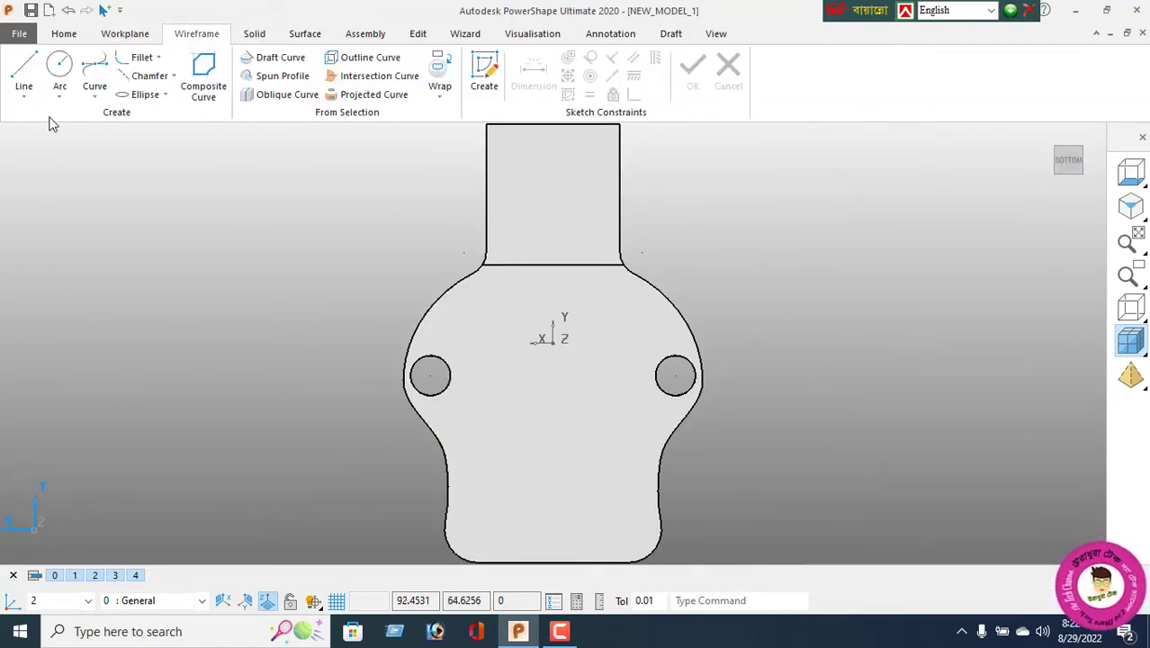
{"action": "left_click", "coordinate": [476, 529]}
{"action": "right_click", "coordinate": [226, 395]}
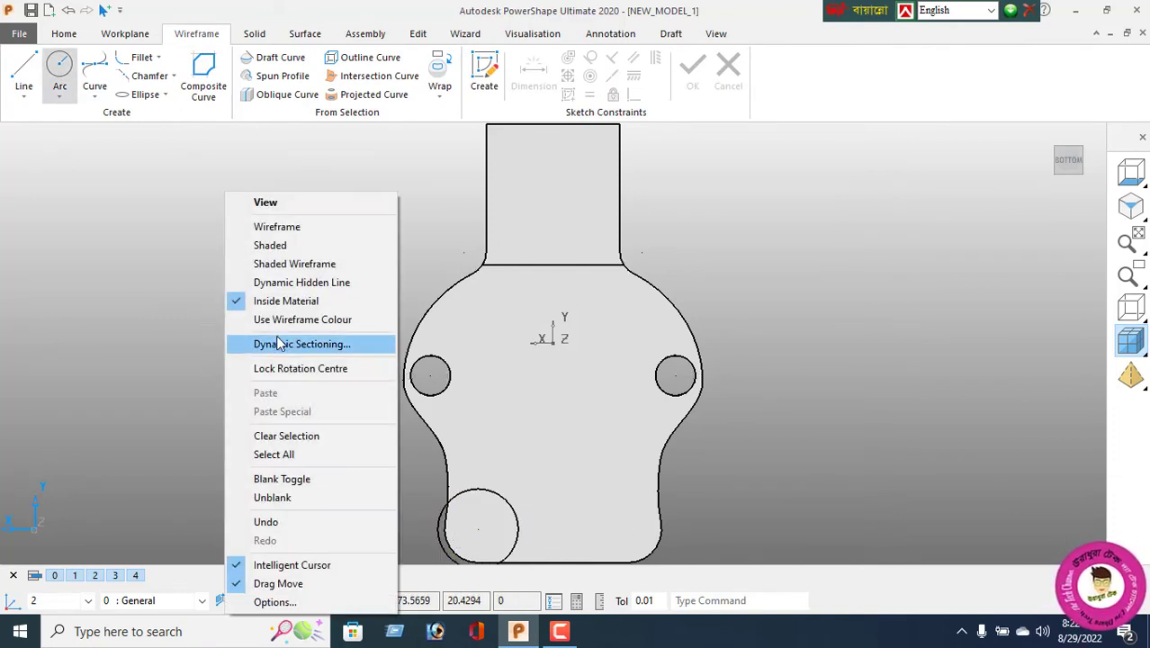
{"action": "left_click", "coordinate": [303, 205]}
{"action": "left_click", "coordinate": [520, 516]}
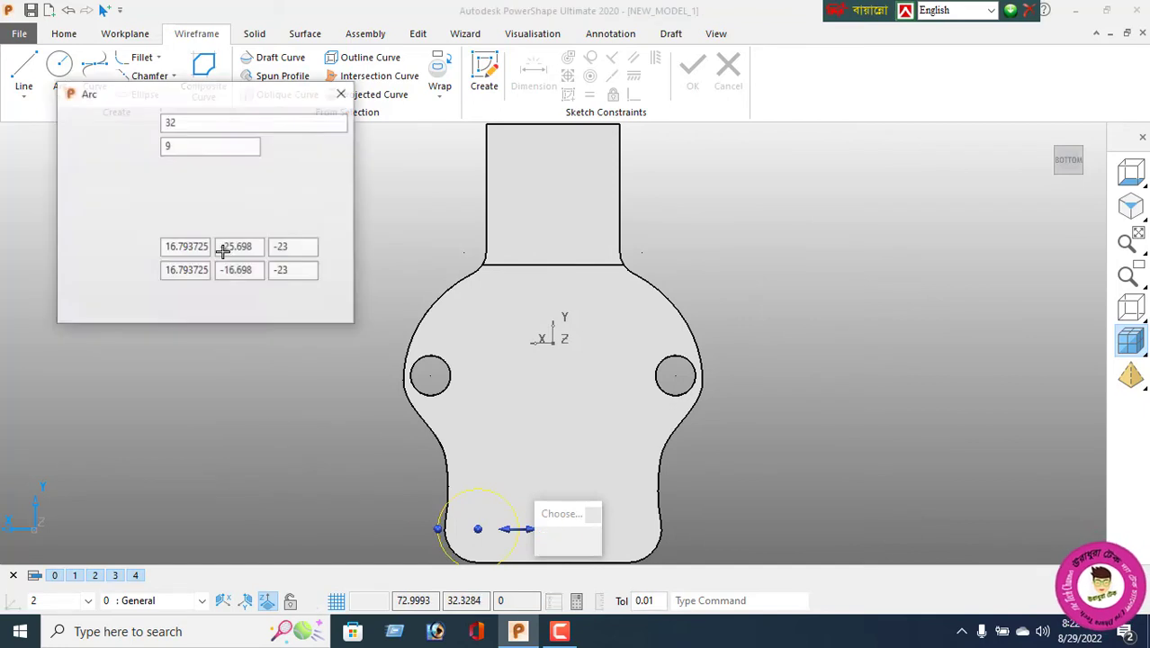
{"action": "type", "text": "2.5"}
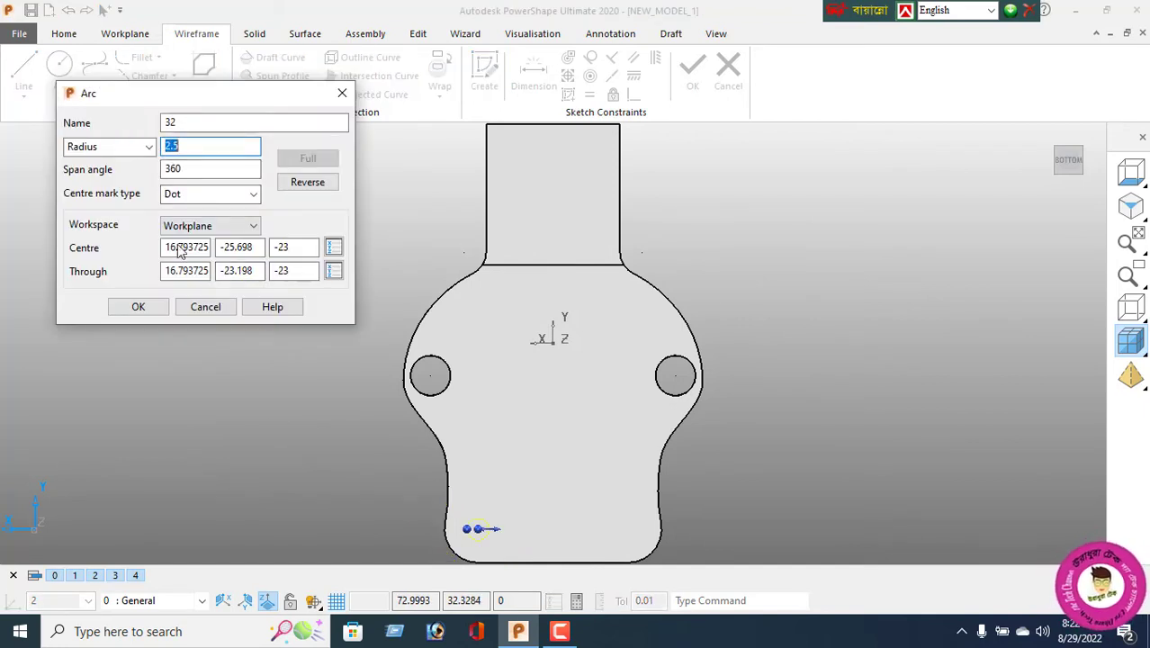
{"action": "left_click", "coordinate": [138, 307]}
Mirror the small 2.5 radius circle about the YZ plane, keeping the original, to place its twin near the opposite corner.
{"action": "left_click", "coordinate": [417, 34]}
{"action": "left_click", "coordinate": [169, 76]}
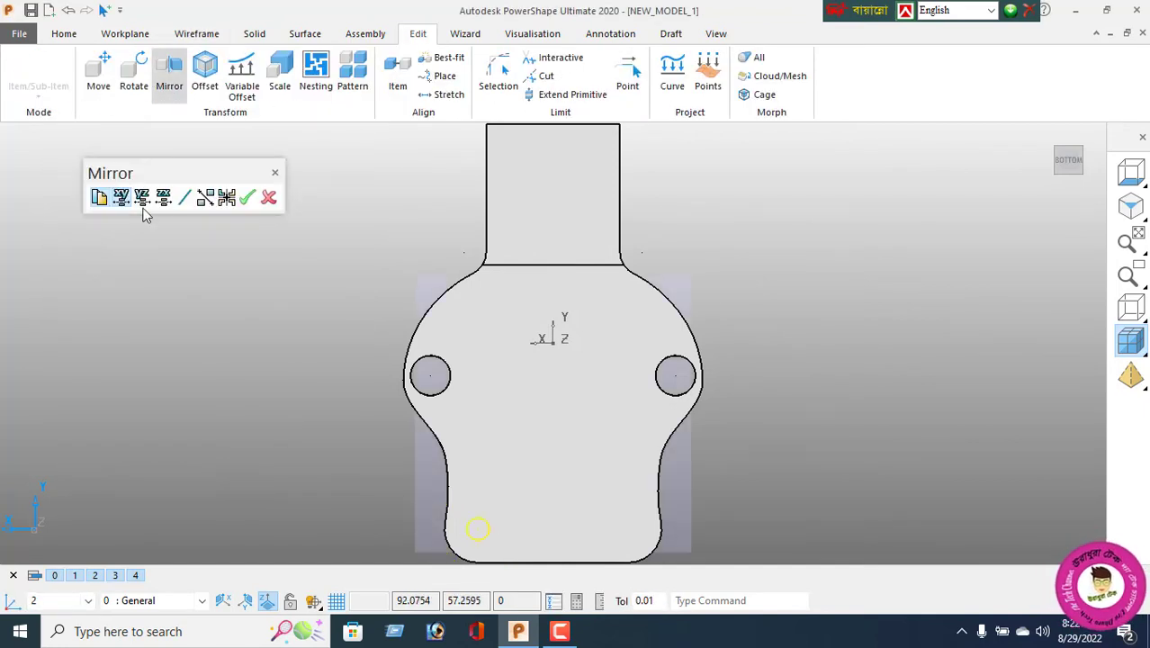
{"action": "left_click", "coordinate": [141, 199]}
{"action": "left_click", "coordinate": [268, 198]}
{"action": "left_click", "coordinate": [252, 36]}
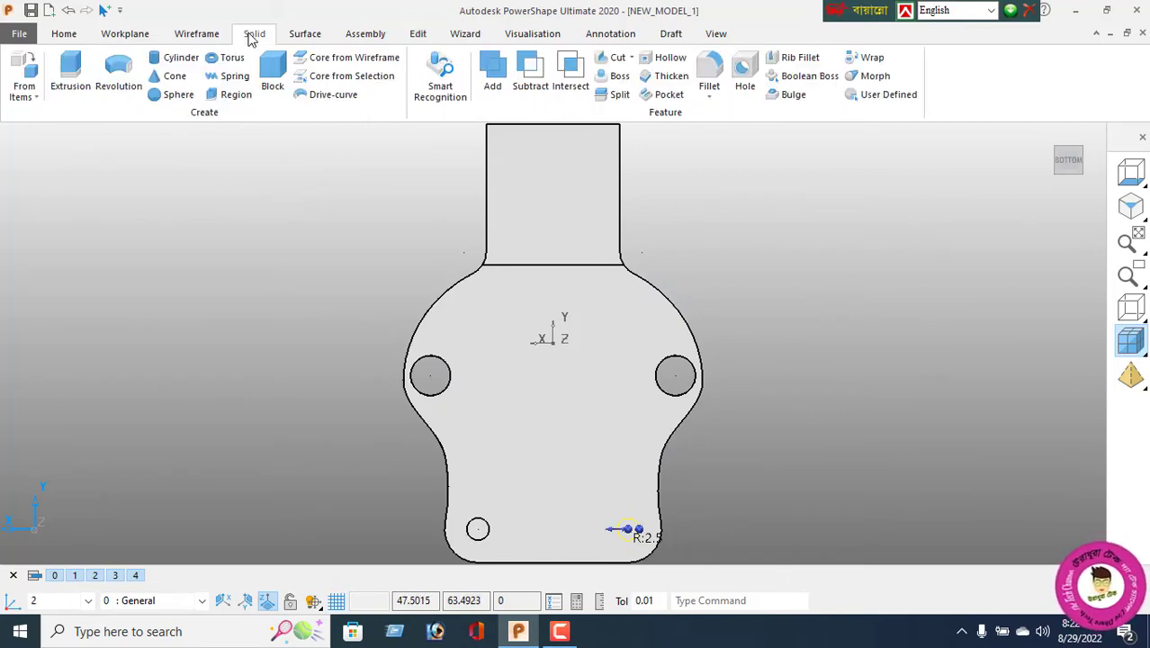
{"action": "left_click", "coordinate": [77, 88]}
{"action": "middle_click_drag", "start_coordinate": [613, 470], "coordinate": [548, 376]}
{"action": "left_click", "coordinate": [70, 12]}
Extrude both small corner circles 40 in each direction and subtract the resulting cylinders from the solid body.
{"action": "scroll", "coordinate": [559, 433], "scroll_direction": "up", "scroll_amount": 2}
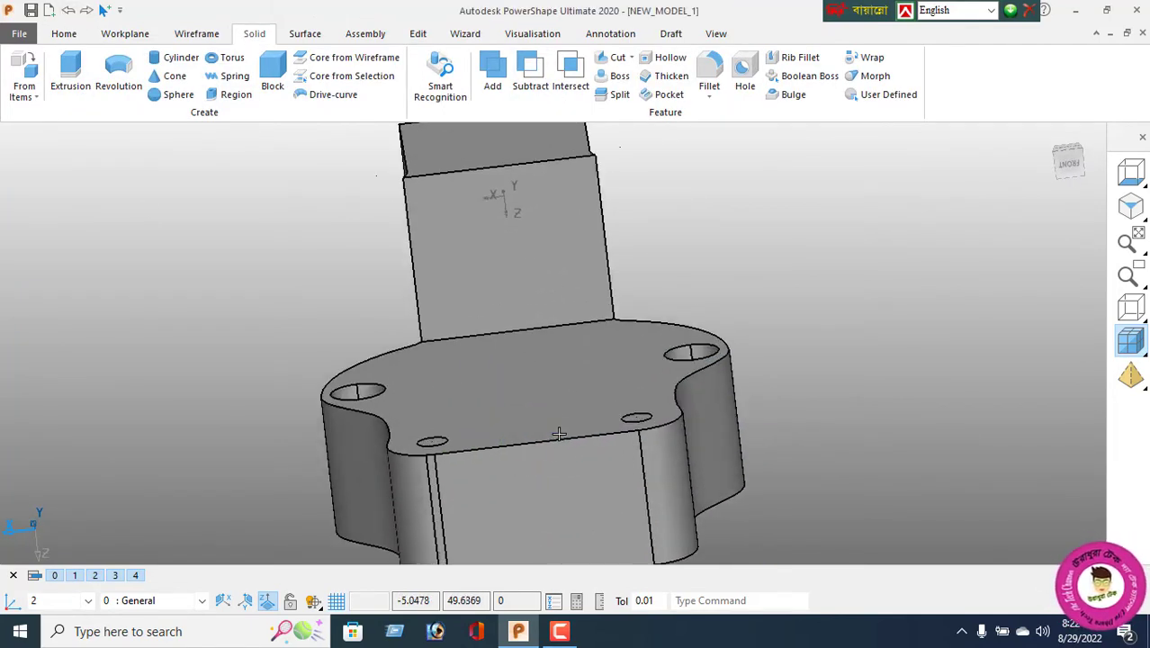
{"action": "left_click", "coordinate": [448, 438]}
{"action": "left_click", "coordinate": [646, 416], "text": "shift"}
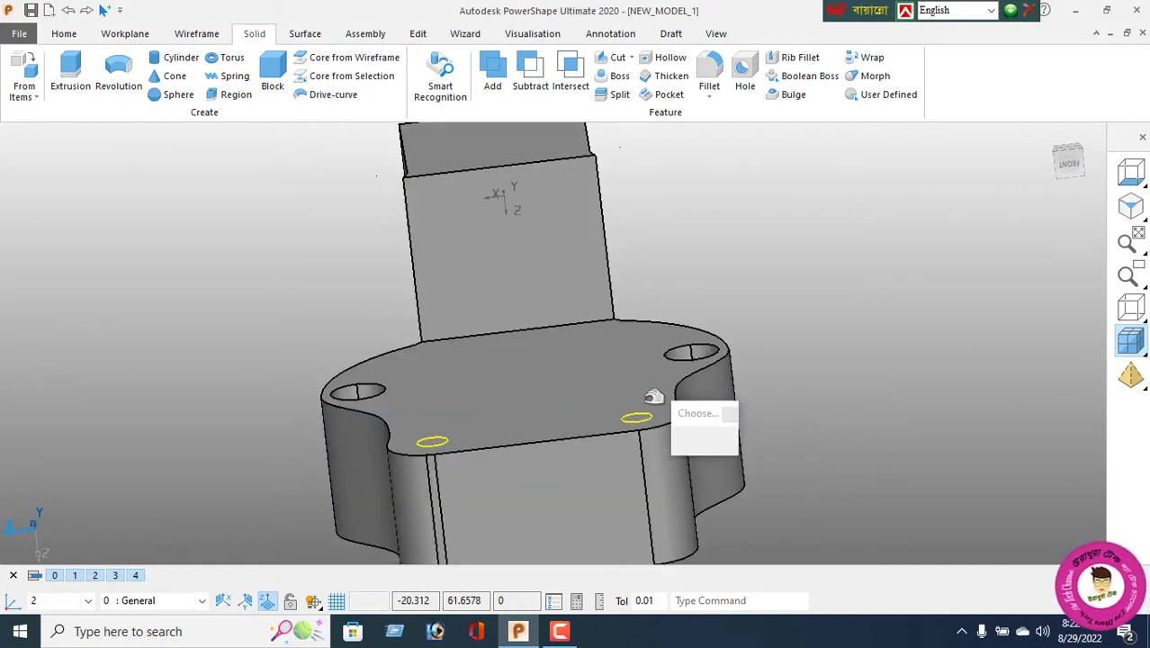
{"action": "left_click", "coordinate": [72, 63]}
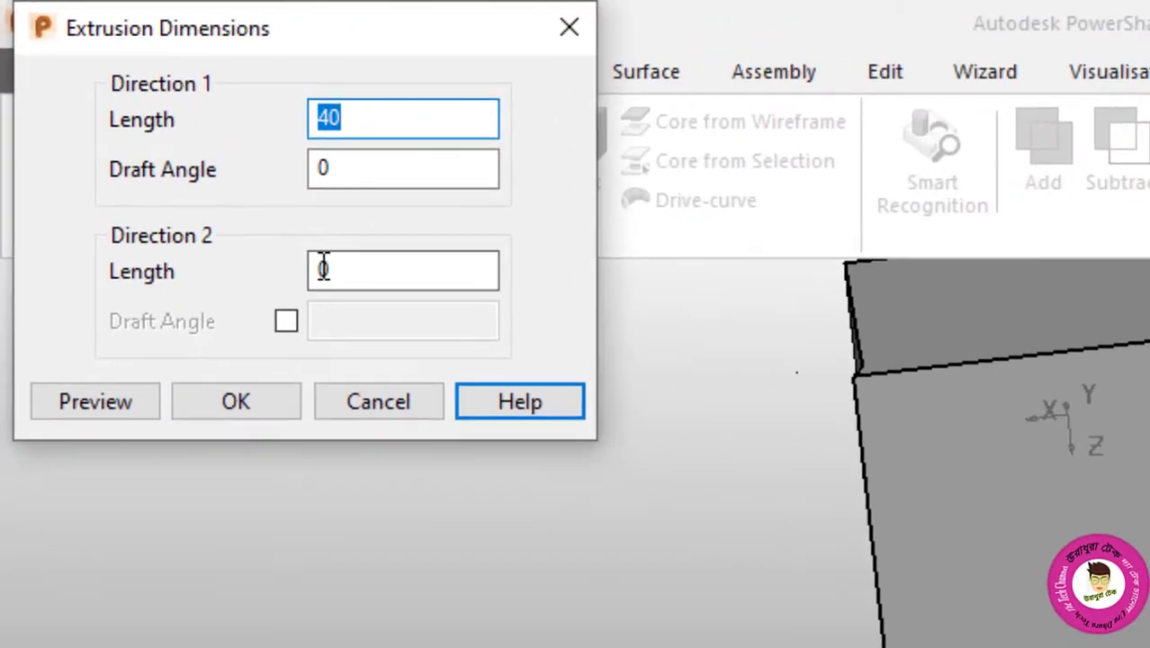
{"action": "double_click", "coordinate": [323, 269]}
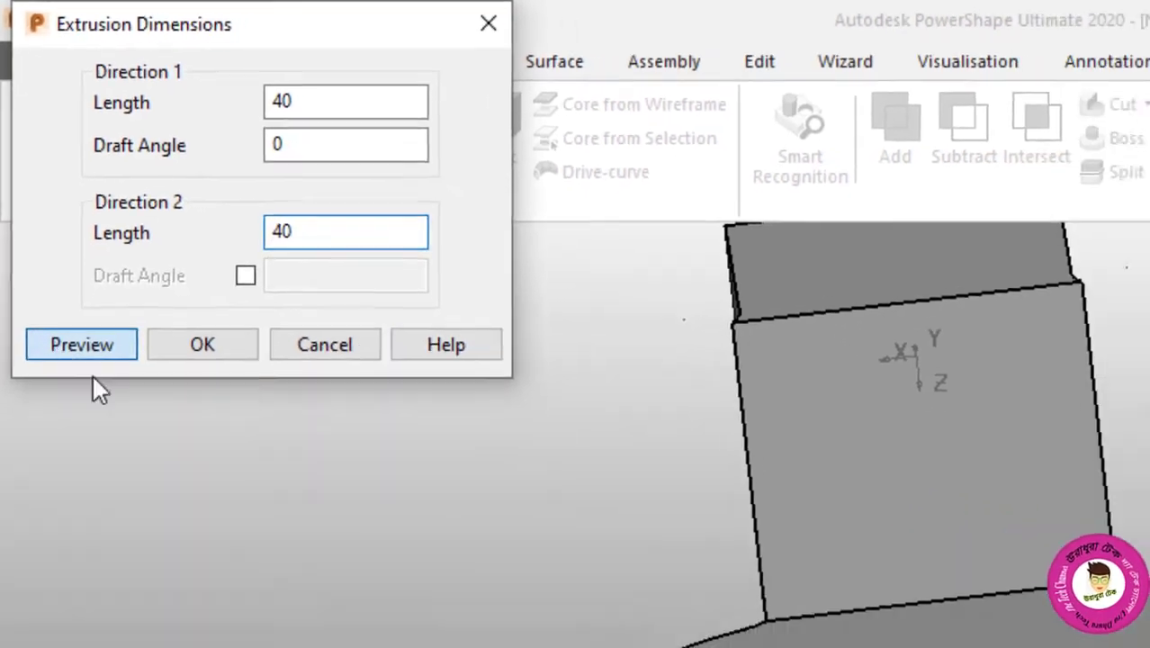
{"action": "left_click", "coordinate": [95, 402]}
{"action": "left_click", "coordinate": [235, 404]}
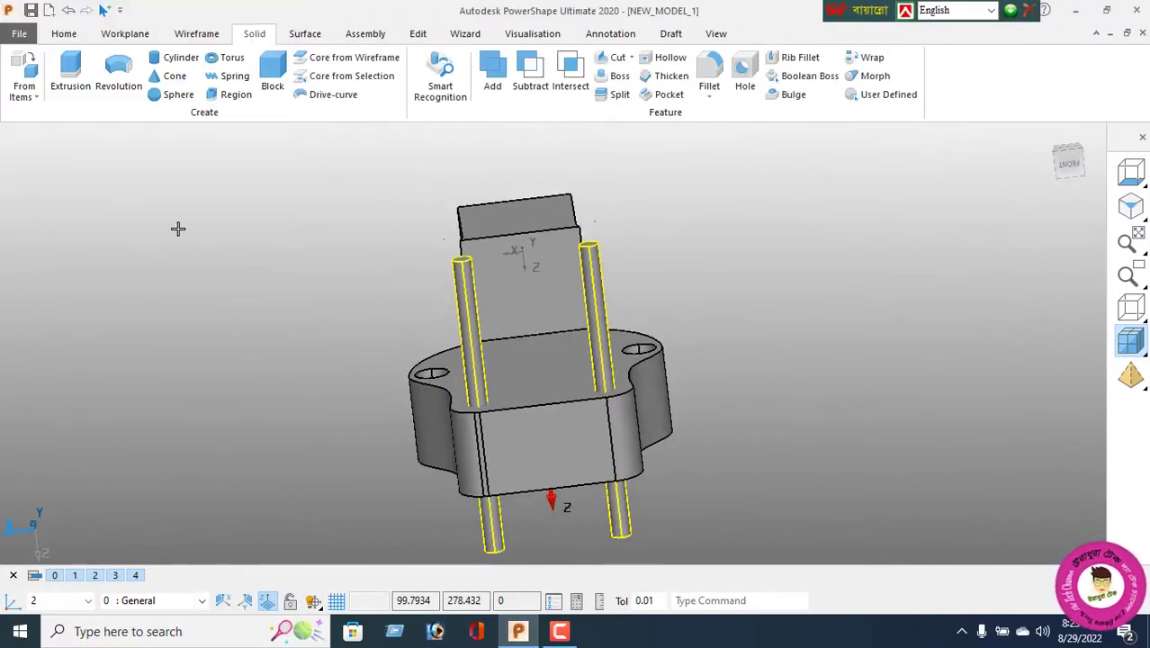
{"action": "left_click", "coordinate": [532, 68]}
{"action": "middle_click_drag", "start_coordinate": [551, 393], "coordinate": [790, 427]}
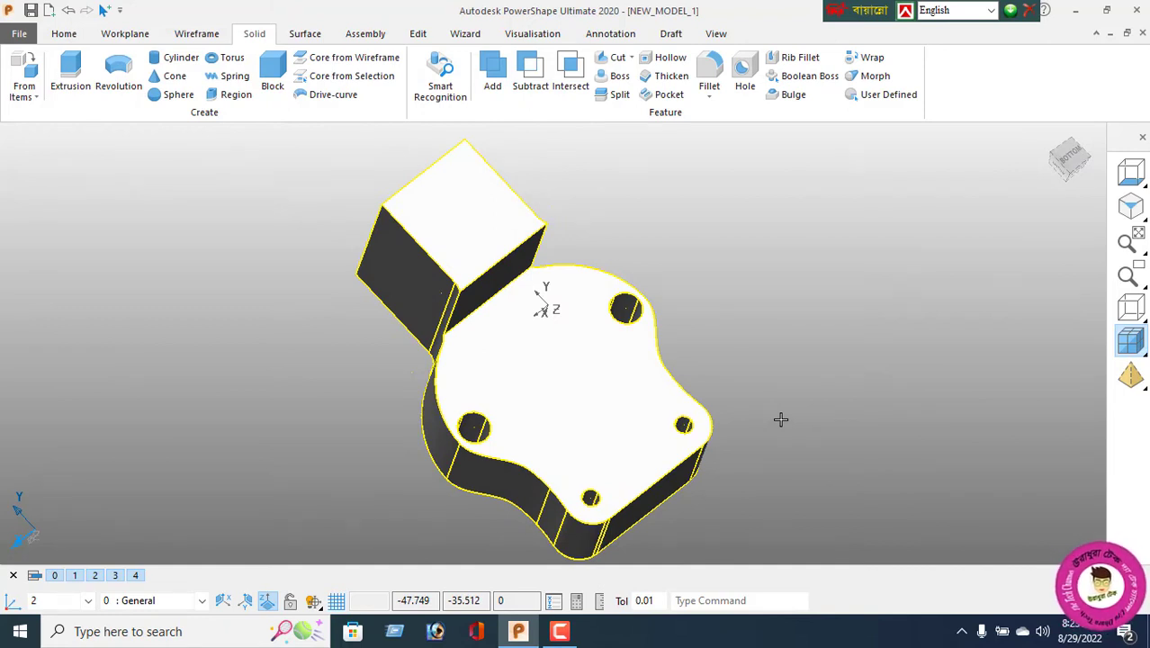
Draw a line about 33.4 long on the underside from the middle of the straight end edge towards the neck.
{"action": "left_click", "coordinate": [196, 34]}
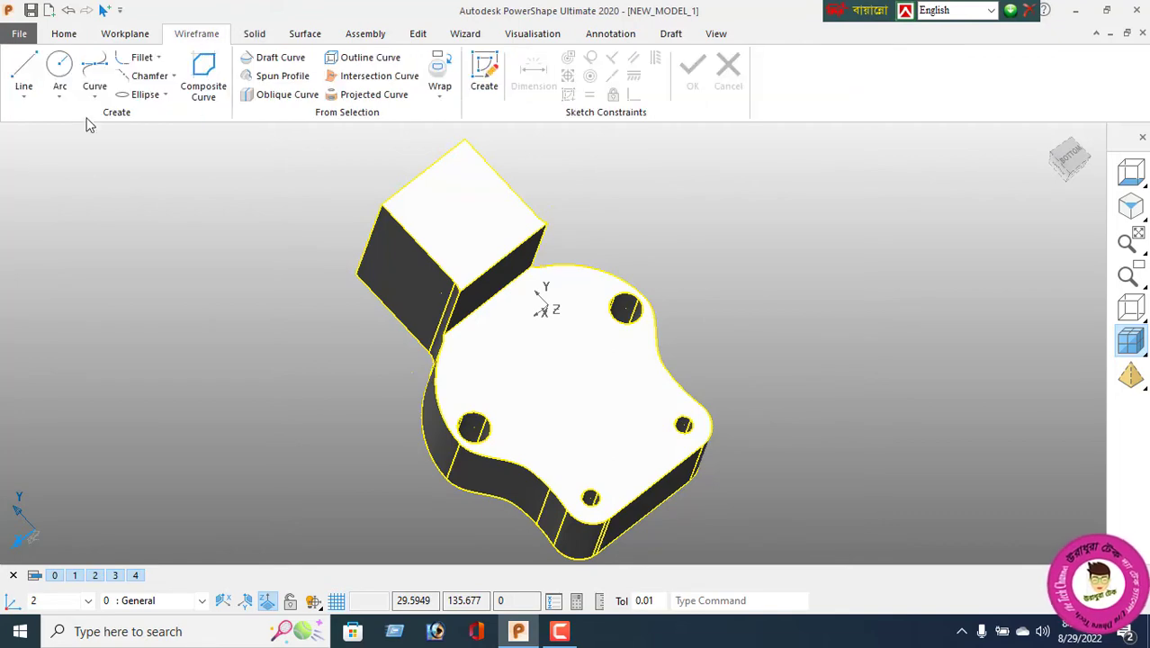
{"action": "left_click", "coordinate": [647, 476]}
{"action": "left_click", "coordinate": [572, 391]}
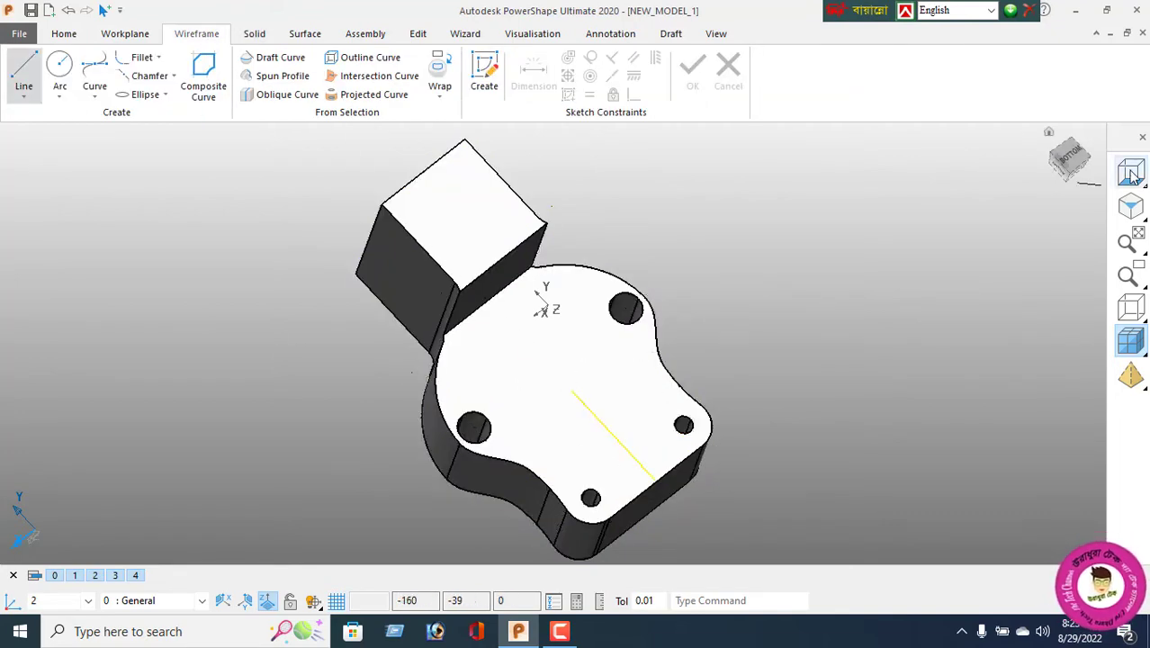
Set the length of the centre line on the underside to 23+2.5.
{"action": "left_click", "coordinate": [1130, 174]}
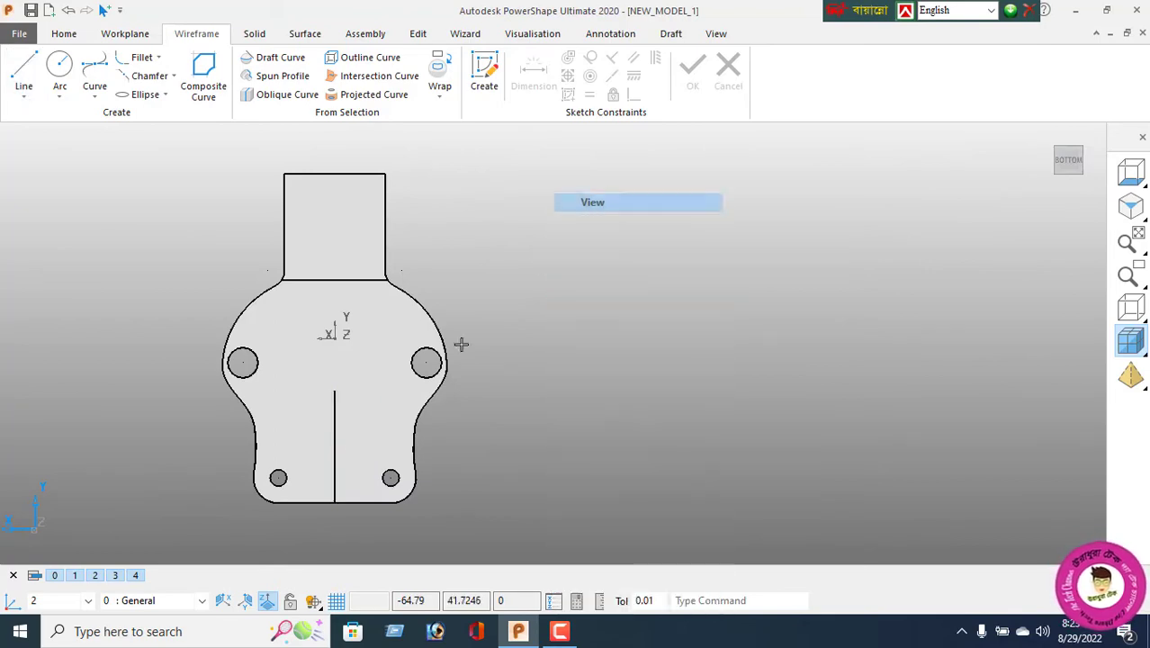
{"action": "left_click", "coordinate": [336, 400]}
{"action": "double_click", "coordinate": [335, 441]}
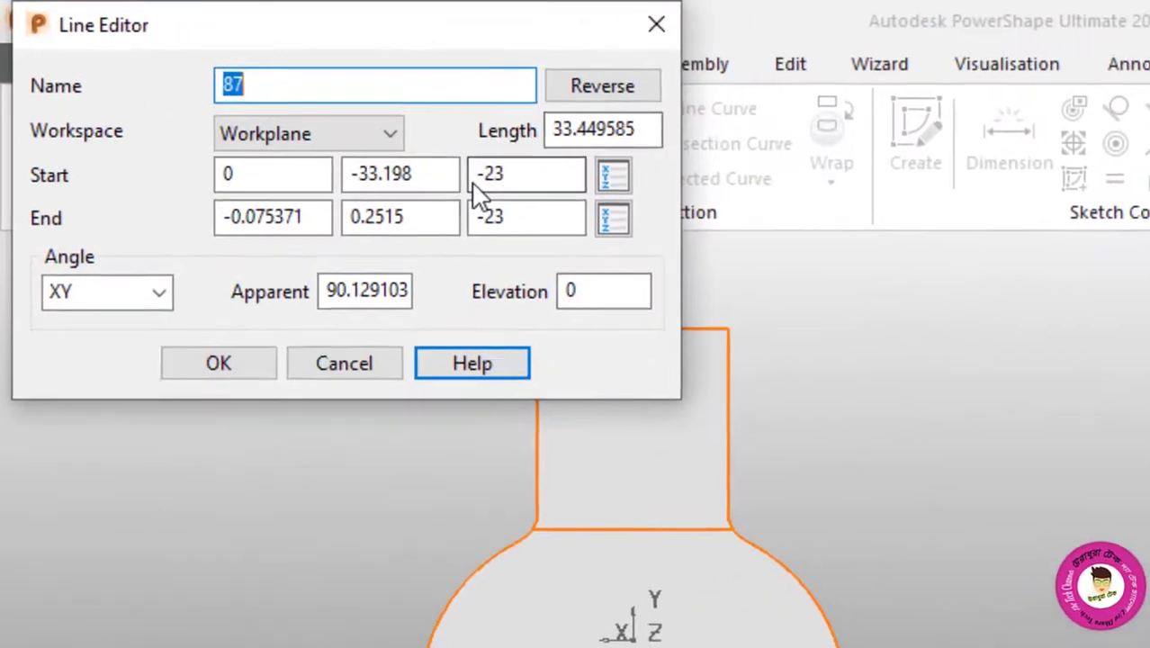
{"action": "double_click", "coordinate": [340, 69]}
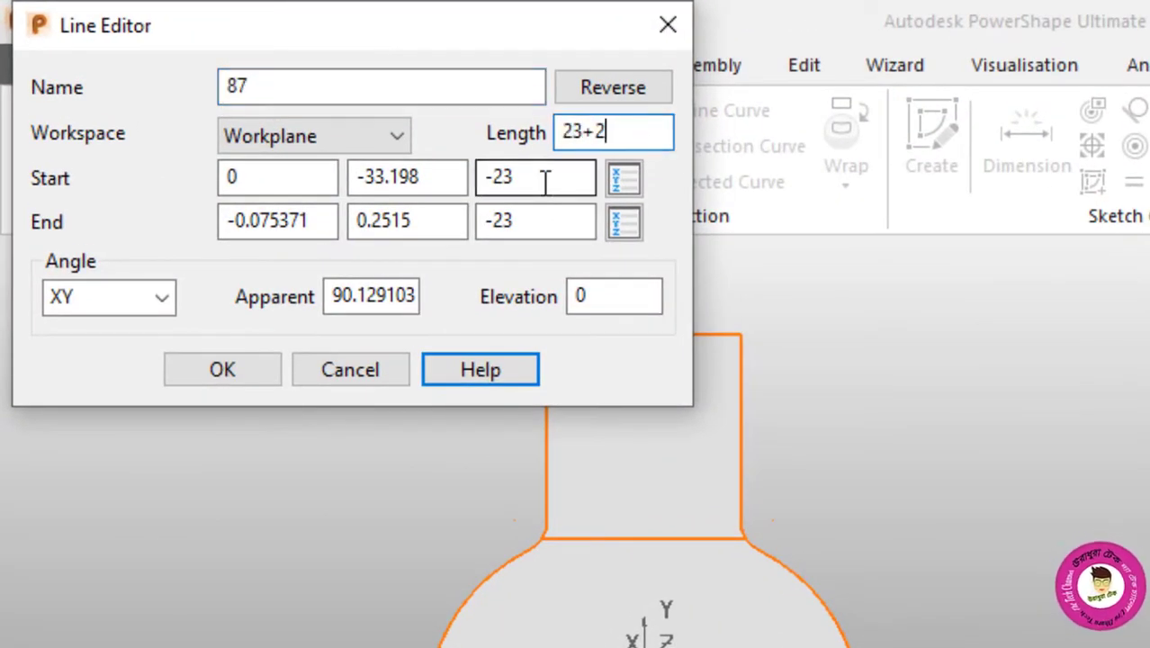
{"action": "type", "text": ".5"}
{"action": "key", "text": "Return"}
{"action": "left_click", "coordinate": [222, 368]}
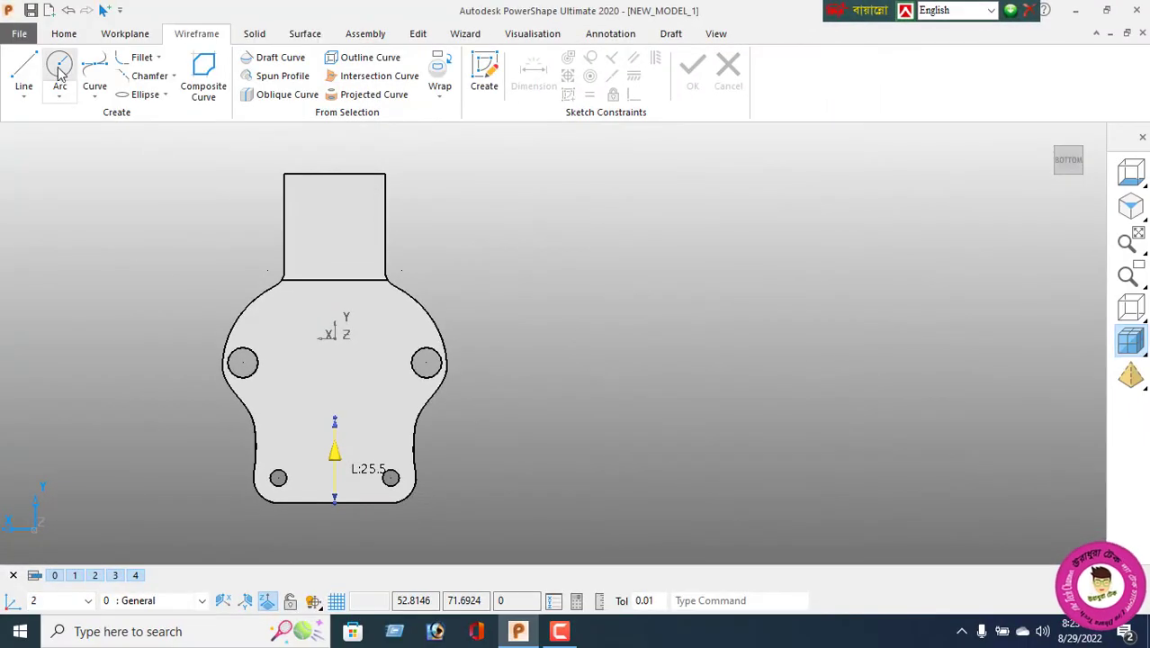
Create a full circle of radius 2.5 centred on the inner end of the centre line.
{"action": "left_click", "coordinate": [59, 68]}
{"action": "left_click", "coordinate": [335, 418]}
{"action": "right_click", "coordinate": [590, 192]}
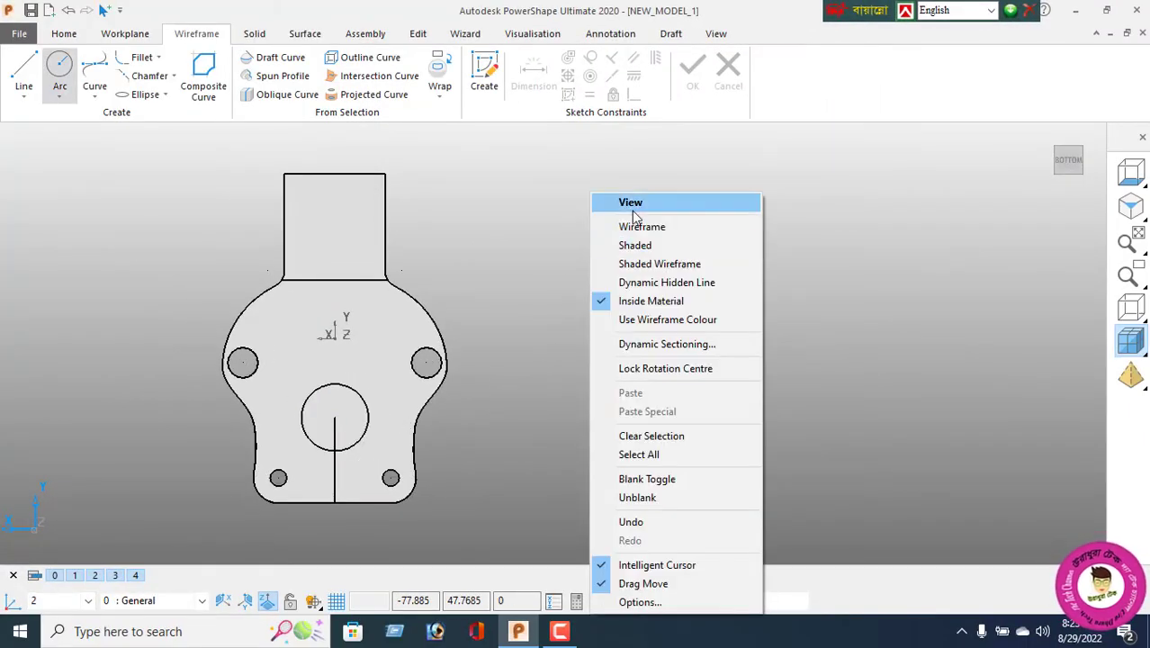
{"action": "key", "text": "Escape"}
{"action": "left_click", "coordinate": [366, 403]}
{"action": "double_click", "coordinate": [366, 404]}
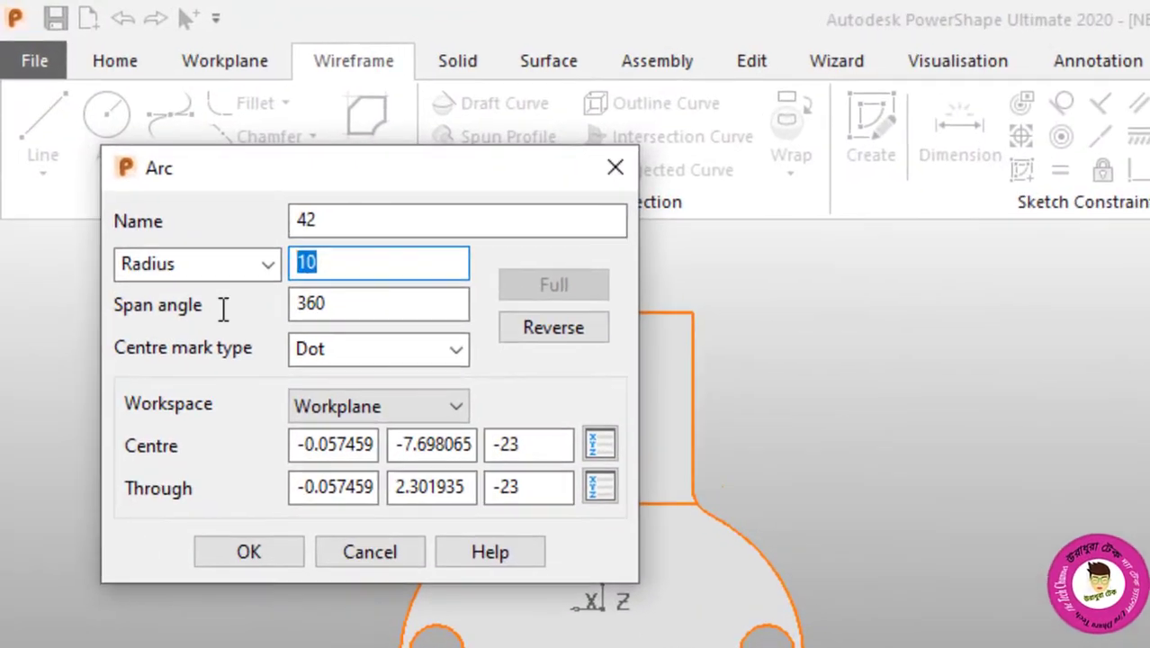
{"action": "type", "text": "2.5"}
{"action": "key", "text": "Return"}
{"action": "left_click", "coordinate": [236, 550]}
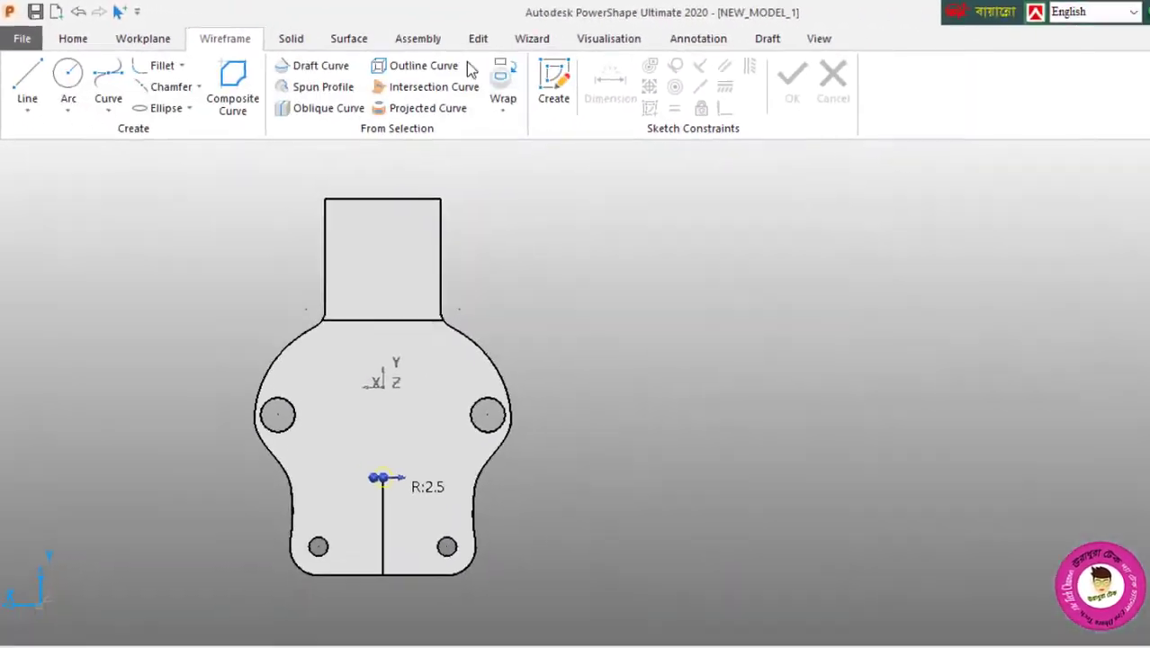
Cut the central circle through the solid body with a Through type cut.
{"action": "left_click", "coordinate": [457, 60]}
{"action": "left_click", "coordinate": [604, 67]}
{"action": "left_click", "coordinate": [177, 44]}
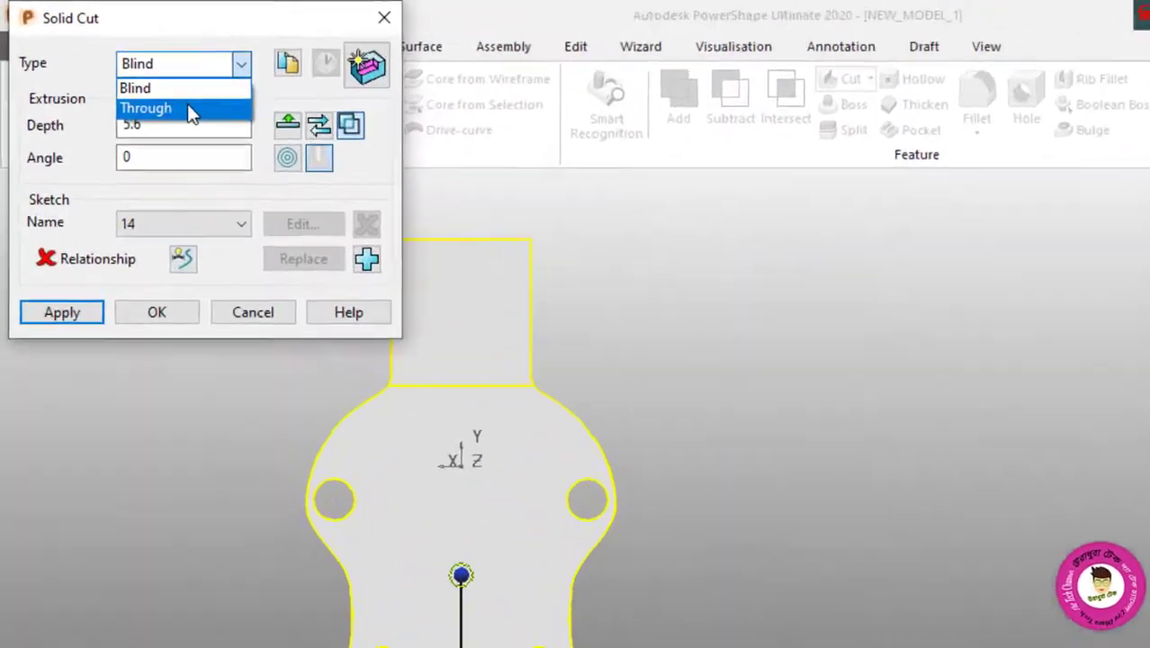
{"action": "left_click", "coordinate": [105, 78]}
{"action": "left_click", "coordinate": [42, 221]}
{"action": "left_click", "coordinate": [283, 351]}
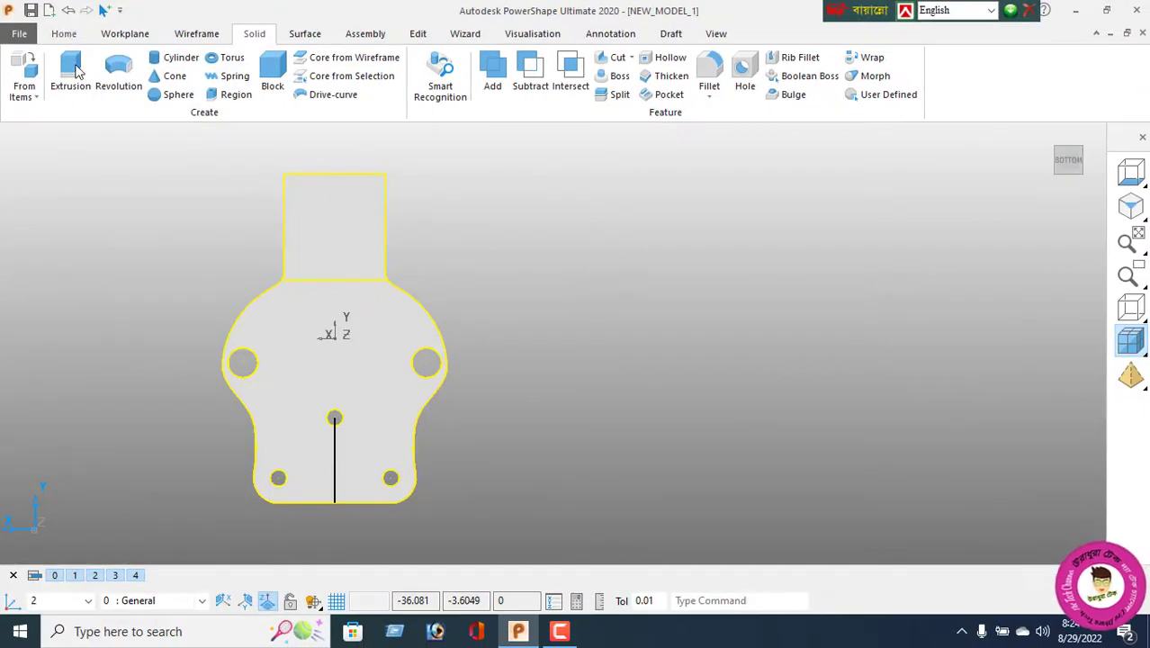
Delete the leftover centre line from the underside.
{"action": "left_click", "coordinate": [64, 34]}
{"action": "left_click", "coordinate": [735, 155]}
{"action": "middle_click_drag", "start_coordinate": [735, 155], "coordinate": [518, 283]}
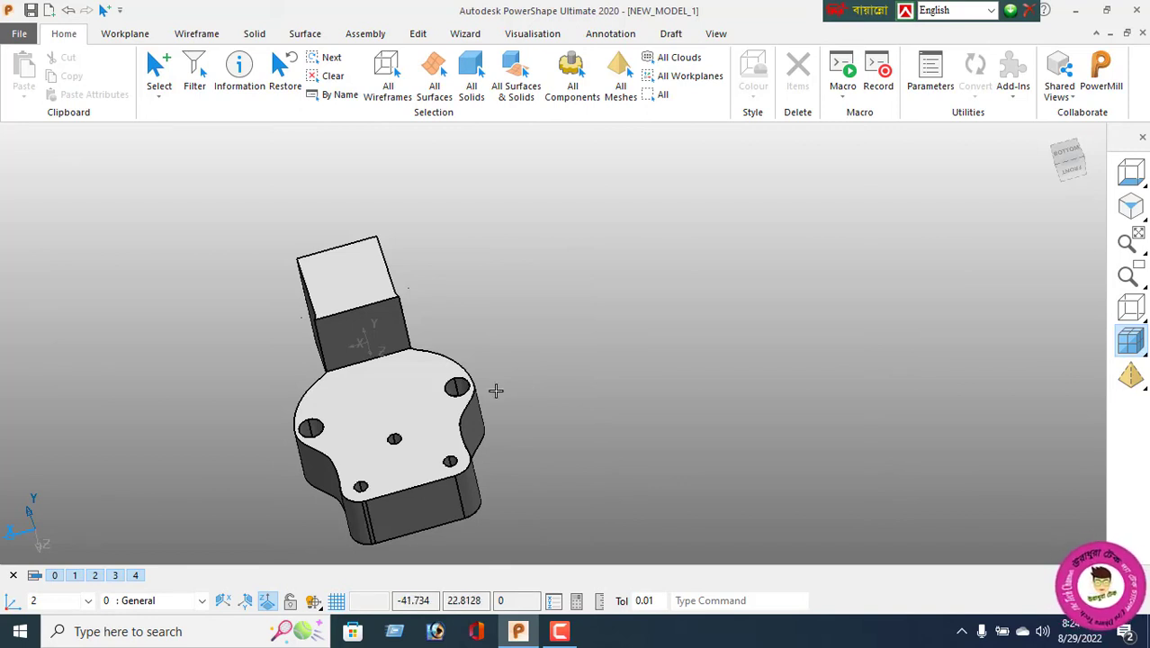
{"action": "left_click", "coordinate": [196, 34]}
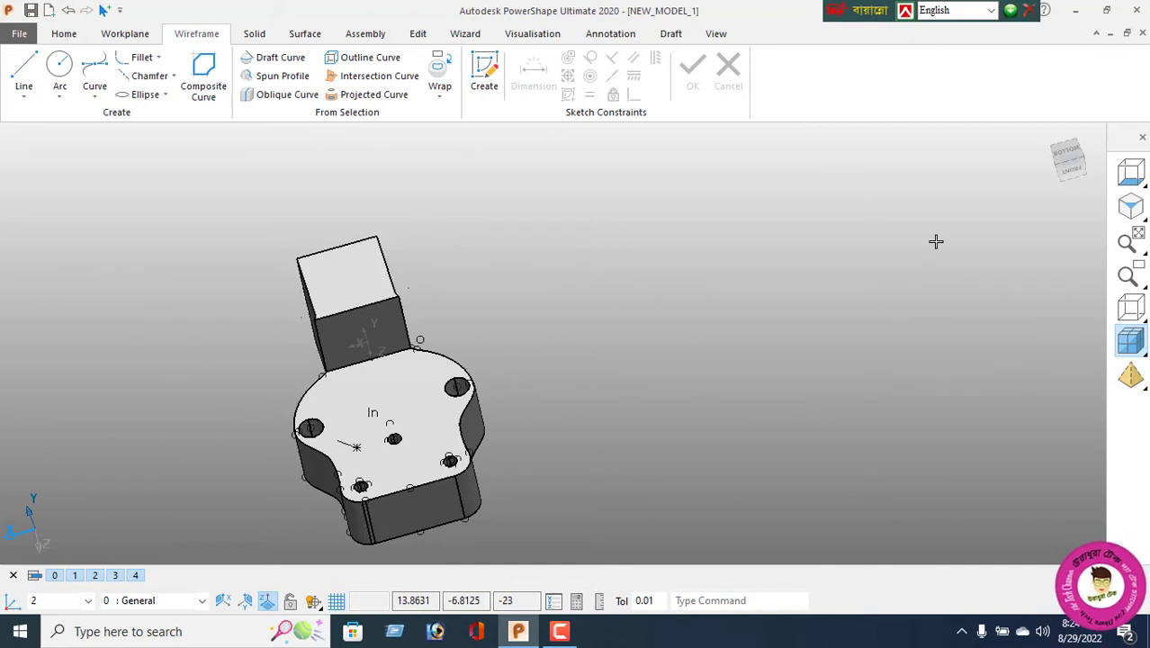
{"action": "left_click", "coordinate": [1129, 172]}
{"action": "scroll", "coordinate": [691, 406], "scroll_direction": "up", "scroll_amount": 4}
{"action": "middle_click_drag", "start_coordinate": [686, 401], "coordinate": [797, 185], "text": "shift"}
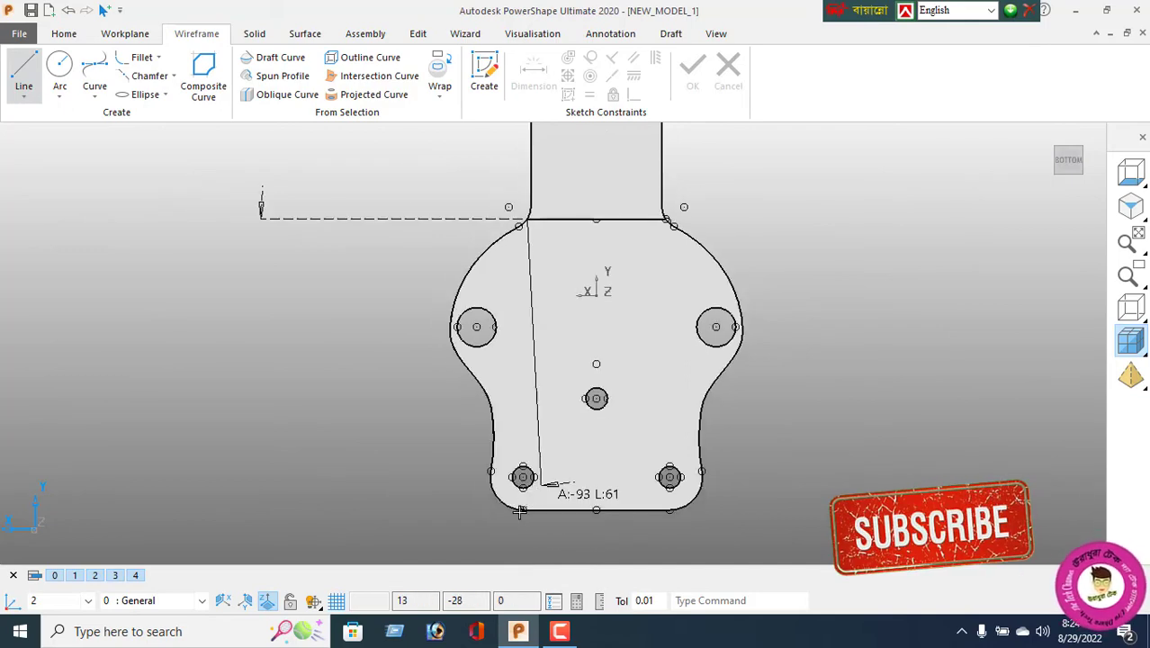
{"action": "scroll", "coordinate": [532, 520], "scroll_direction": "down", "scroll_amount": 2}
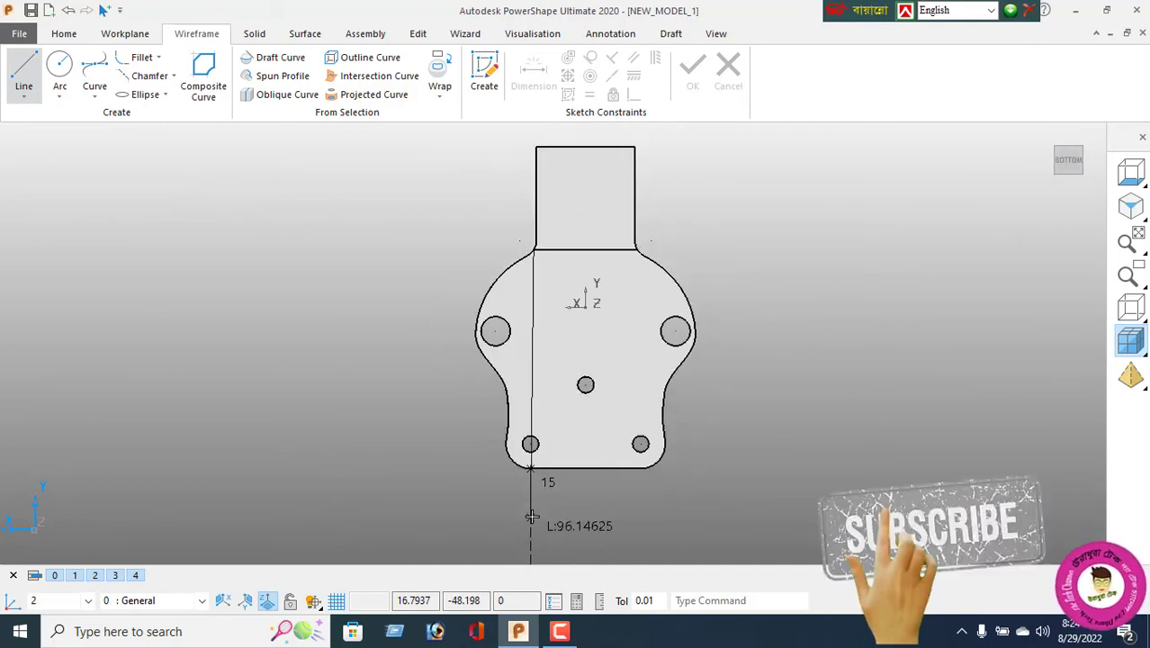
{"action": "left_click", "coordinate": [531, 516]}
{"action": "left_click", "coordinate": [1129, 173]}
{"action": "middle_click_drag", "start_coordinate": [539, 378], "coordinate": [570, 271]}
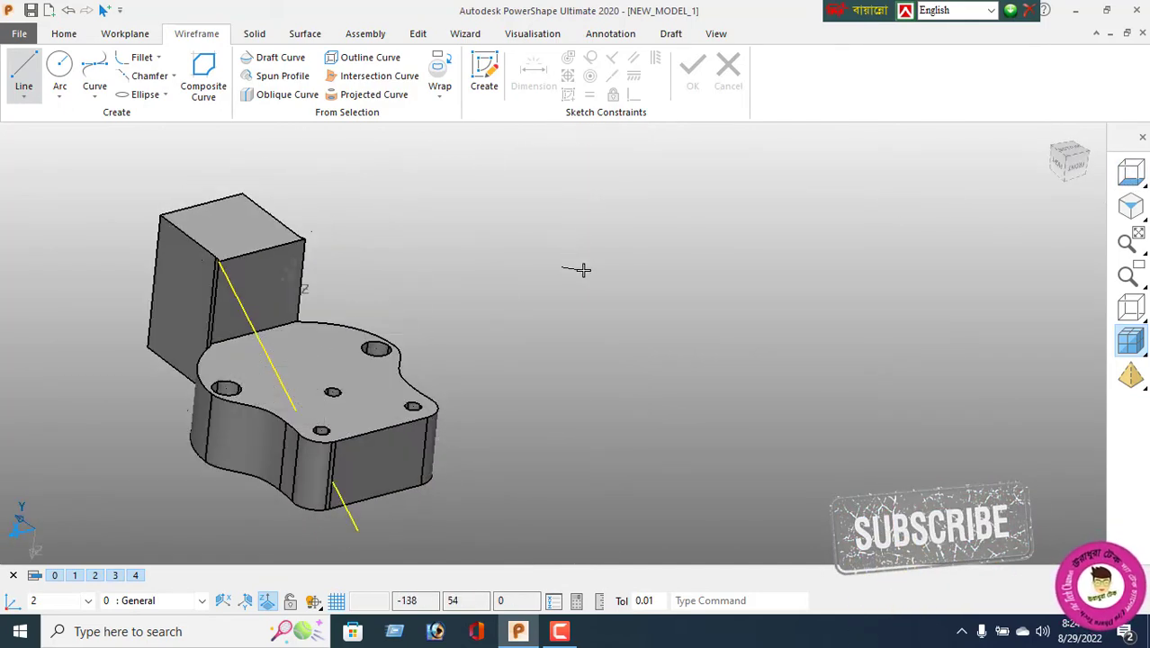
{"action": "key", "text": "Delete"}
{"action": "left_click", "coordinate": [29, 77]}
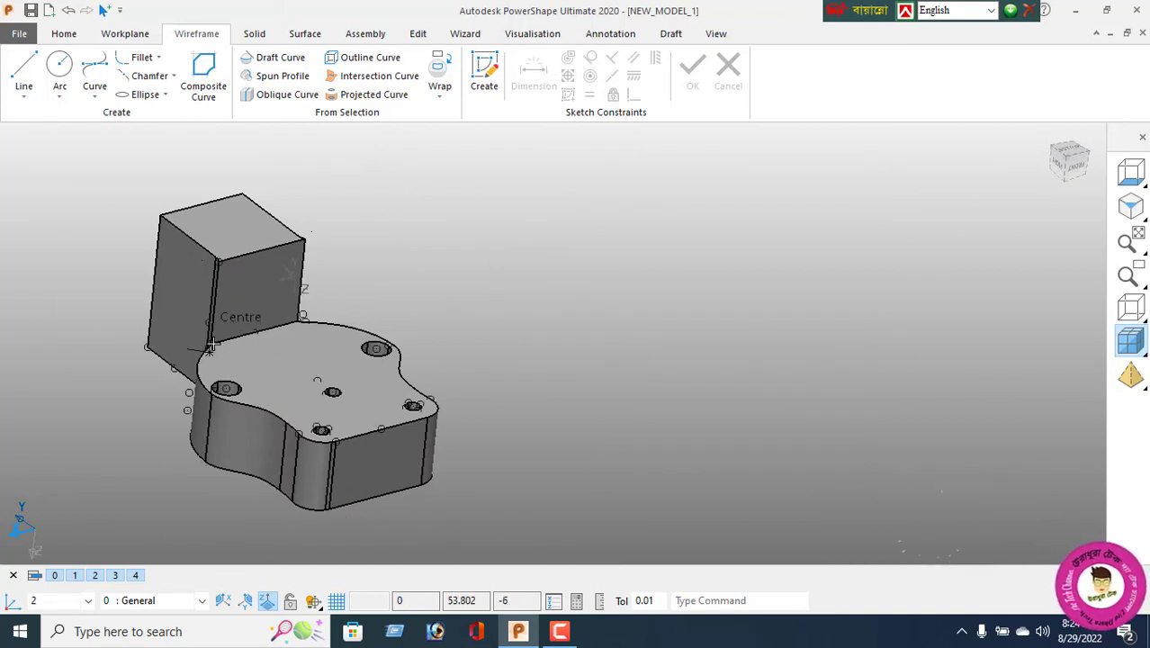
{"action": "left_click", "coordinate": [209, 343]}
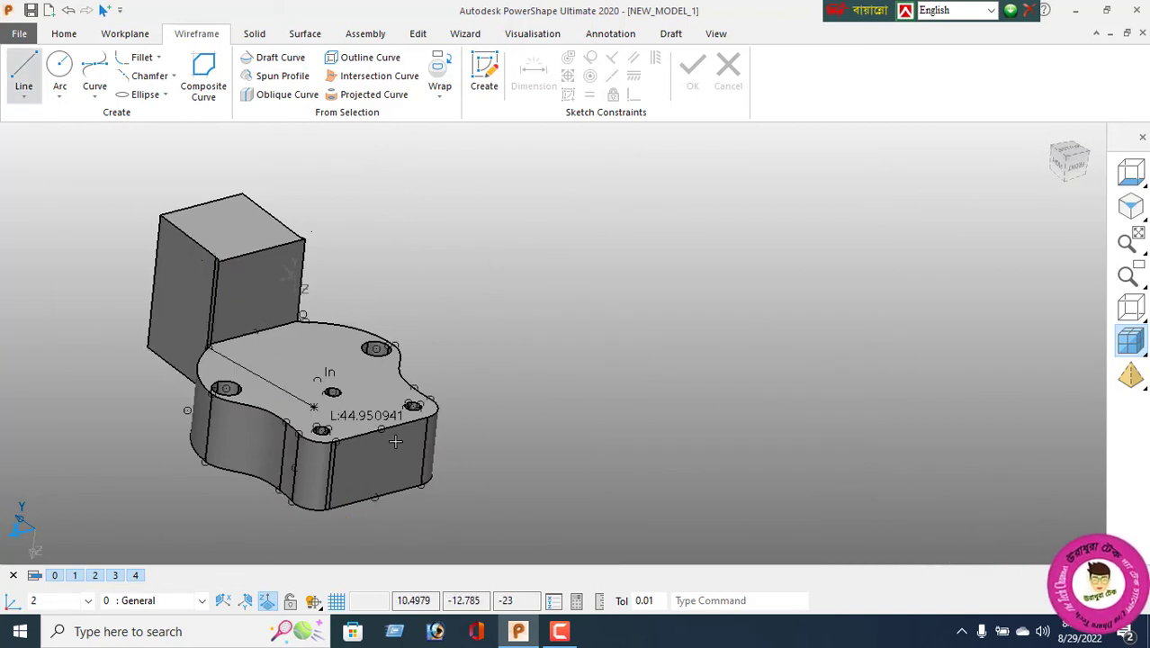
{"action": "left_click", "coordinate": [405, 502]}
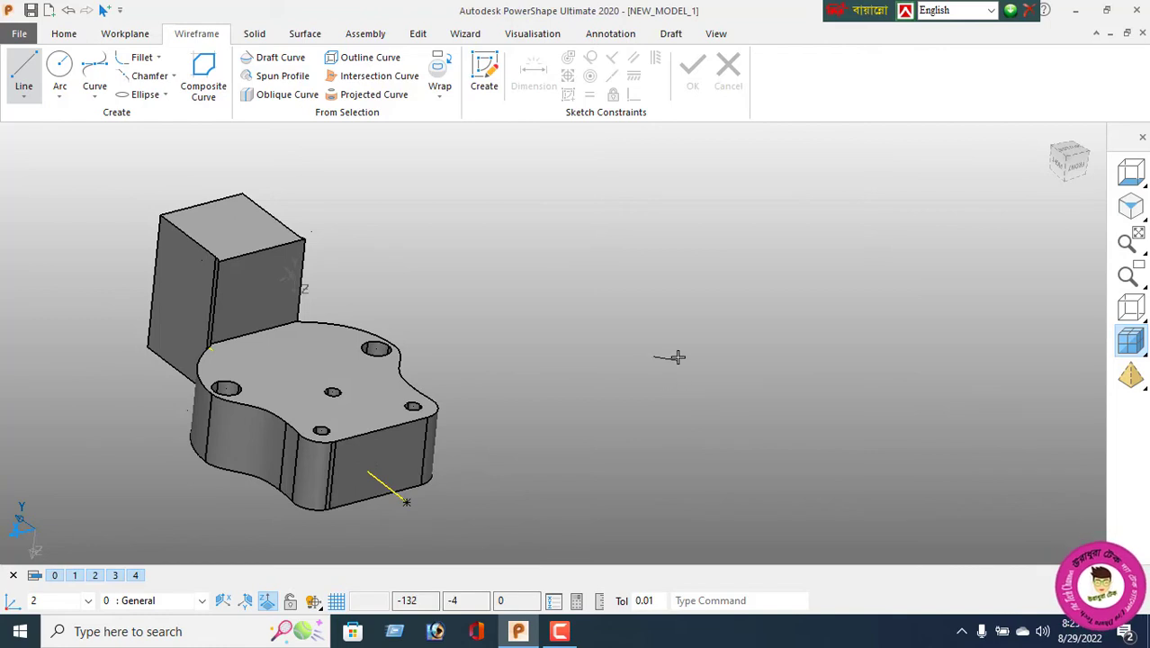
{"action": "key", "text": "Delete"}
Draw a line across the underside from the neck's base corner, parallel to Y, to slightly beyond the body's straight end.
{"action": "left_click", "coordinate": [24, 67]}
{"action": "scroll", "coordinate": [215, 360], "scroll_direction": "up", "scroll_amount": 3}
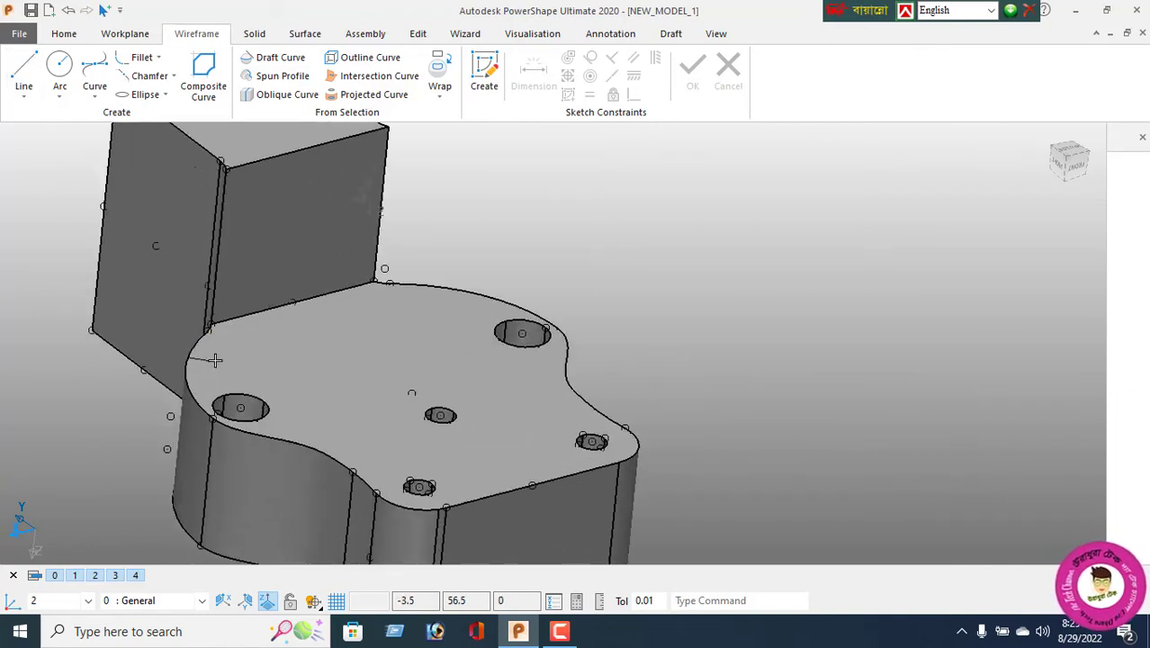
{"action": "left_click", "coordinate": [212, 320]}
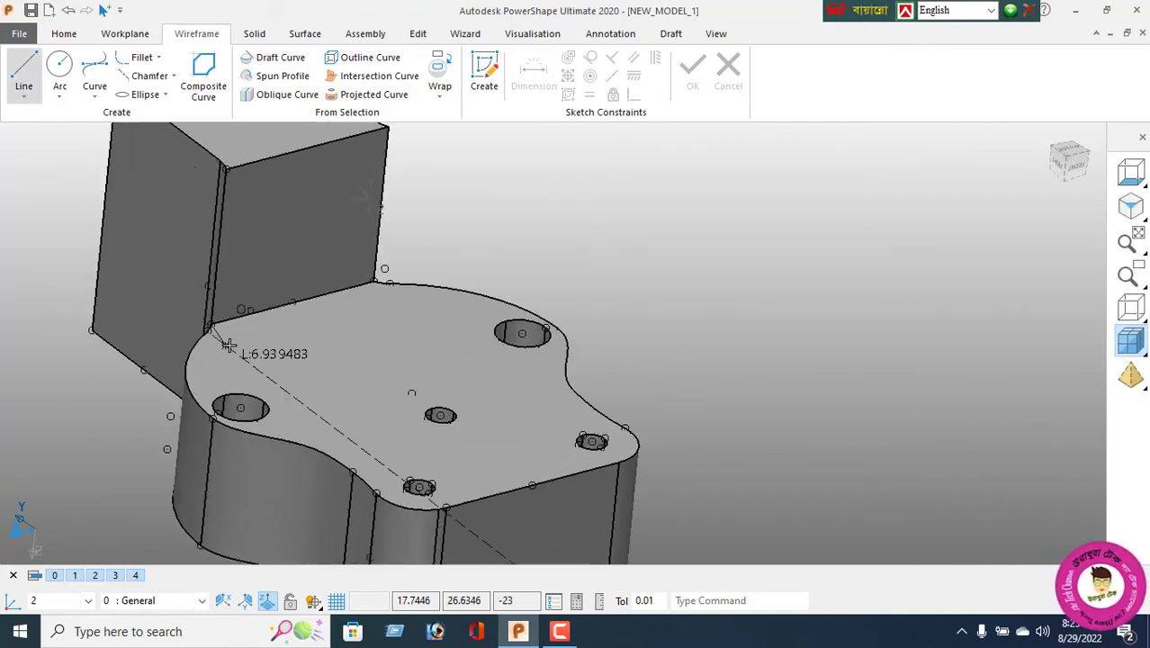
{"action": "type", "text": "19"}
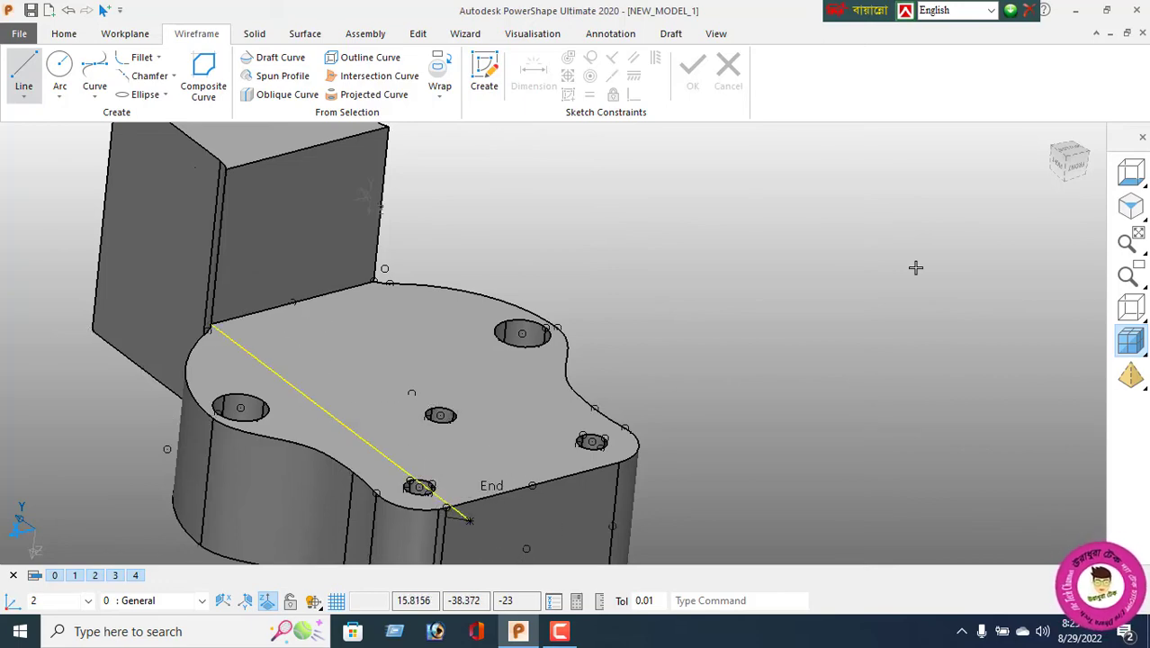
{"action": "left_click", "coordinate": [1127, 173]}
{"action": "right_click", "coordinate": [224, 223]}
{"action": "left_click", "coordinate": [274, 208]}
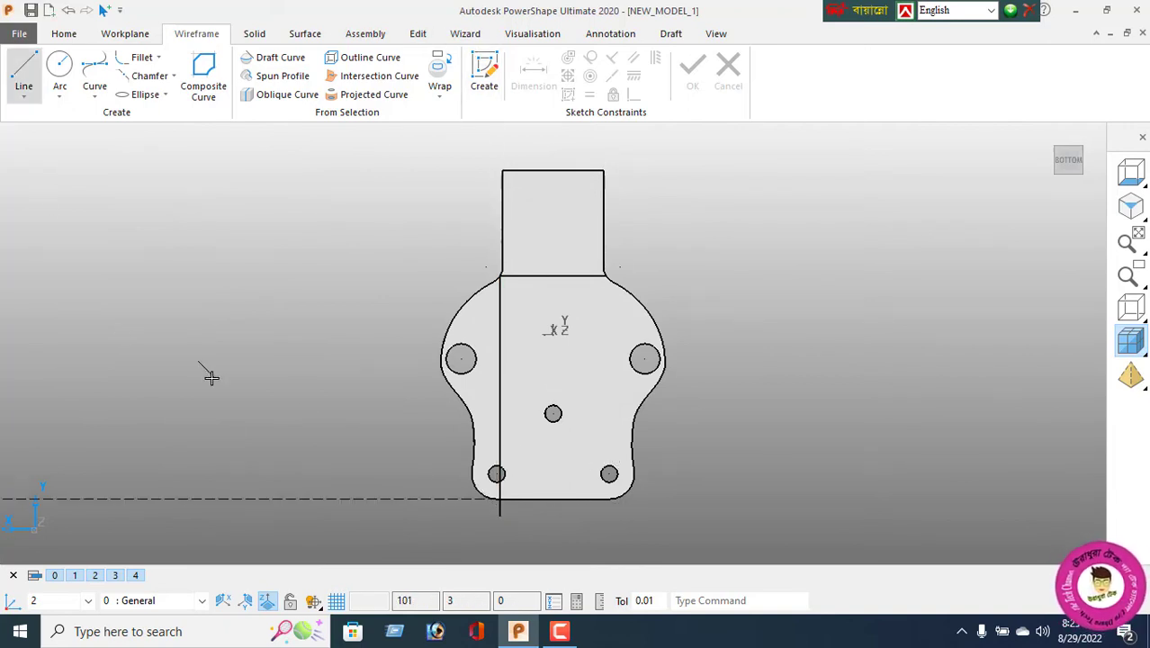
{"action": "middle_click_drag", "start_coordinate": [205, 374], "coordinate": [724, 200]}
{"action": "middle_click_drag", "start_coordinate": [619, 364], "coordinate": [559, 534]}
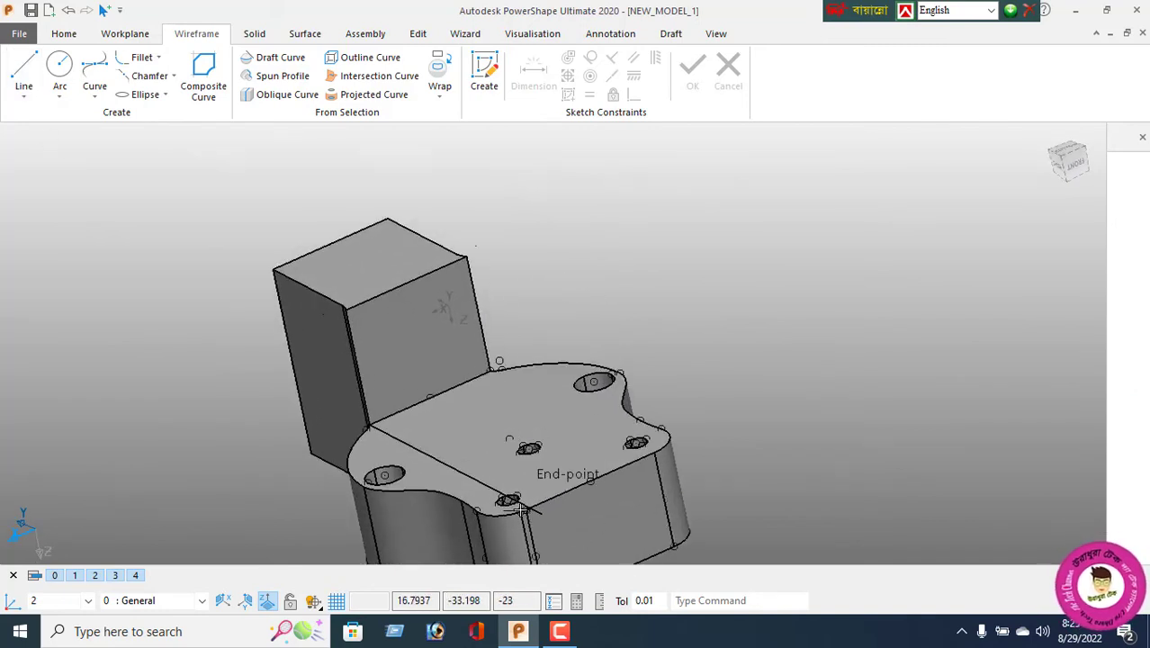
{"action": "left_click", "coordinate": [418, 33]}
{"action": "mouse_move", "coordinate": [546, 514]}
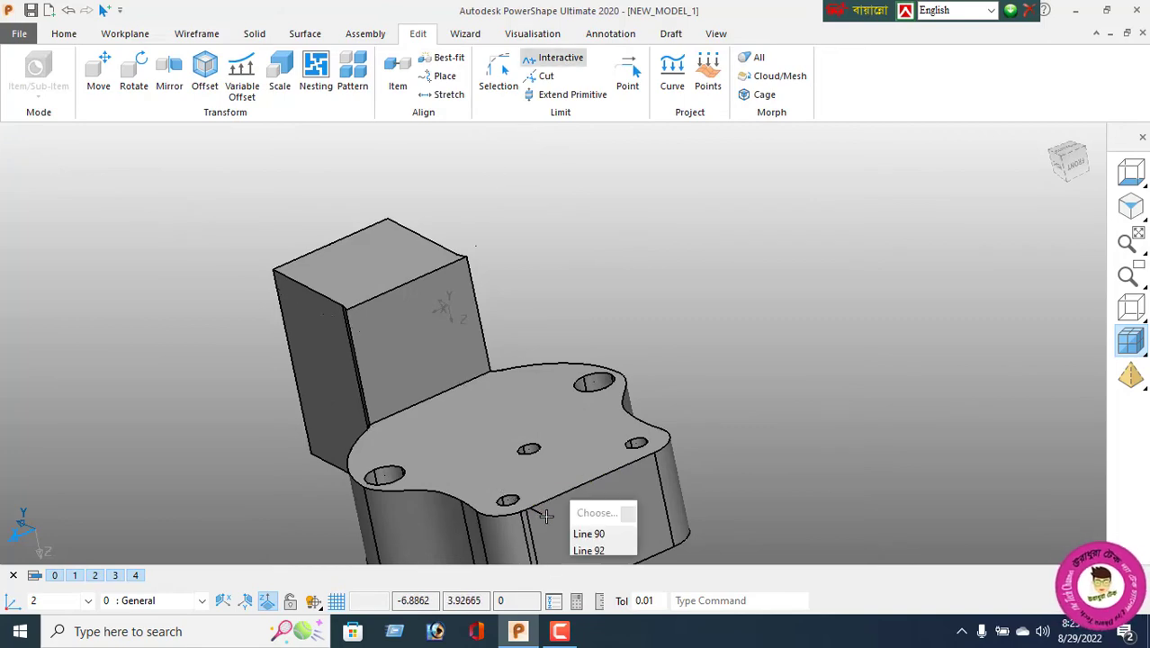
{"action": "left_click", "coordinate": [69, 11]}
Trim off the line's overhang beyond the body's straight end edge using interactive limiting.
{"action": "middle_click_drag", "start_coordinate": [692, 396], "coordinate": [809, 368]}
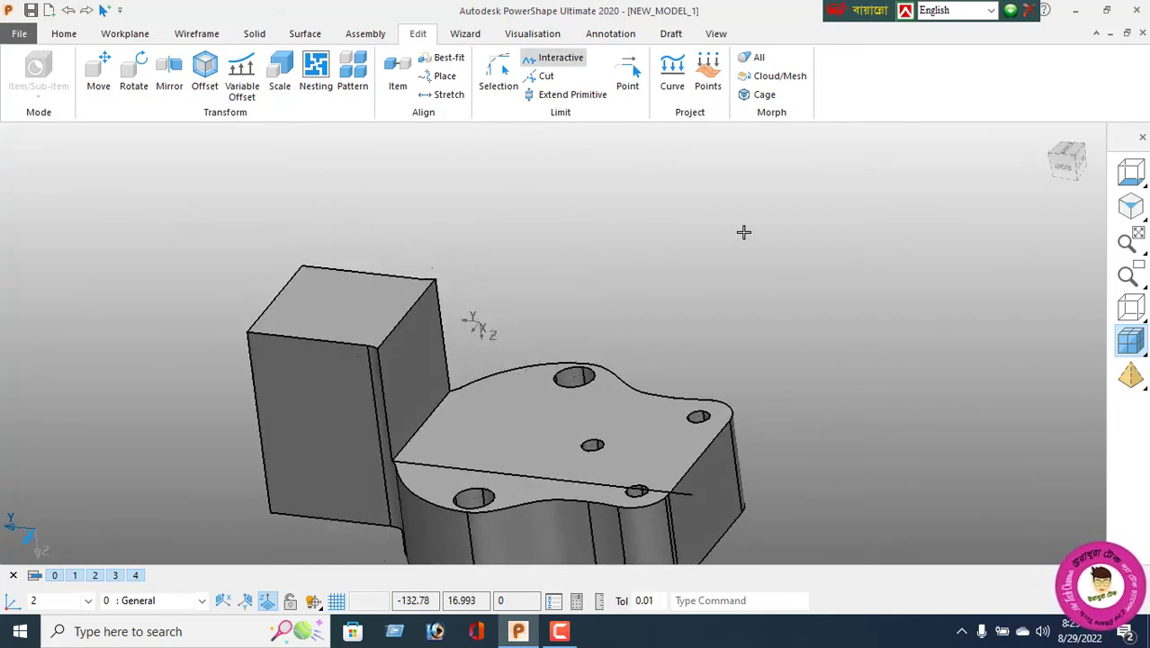
{"action": "right_click", "coordinate": [744, 231]}
{"action": "left_click", "coordinate": [556, 57]}
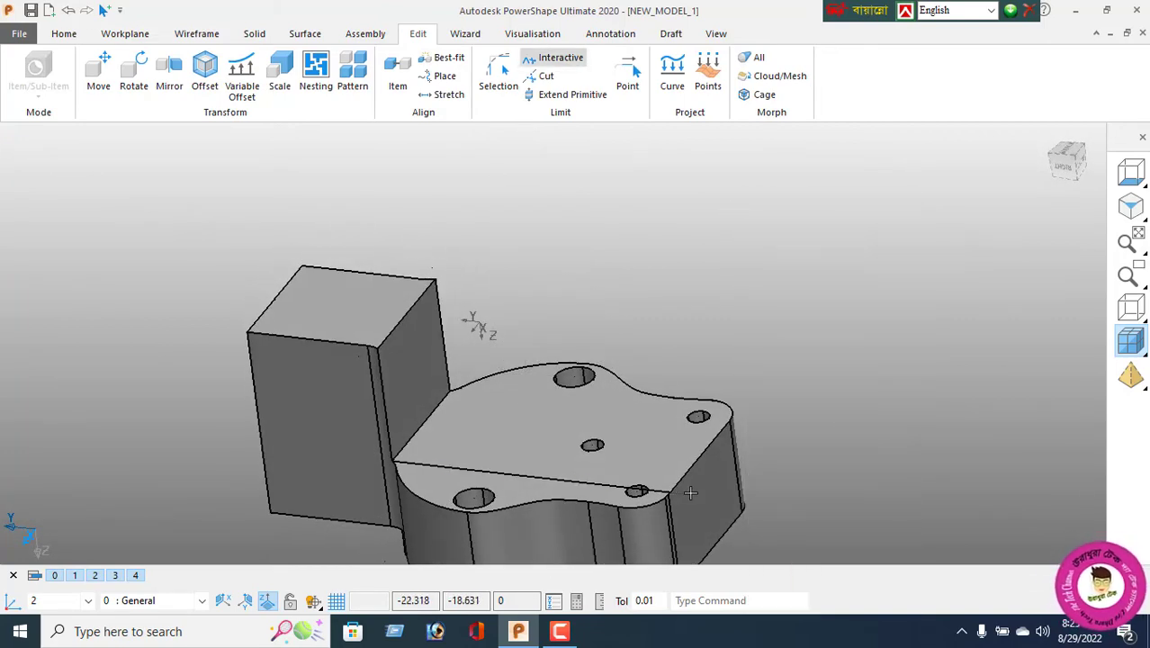
Reverse the line across the underside and set its length to 57 mm, keeping it anchored at the body's straight end.
{"action": "right_click", "coordinate": [702, 272]}
{"action": "left_click", "coordinate": [729, 202]}
{"action": "double_click", "coordinate": [578, 479]}
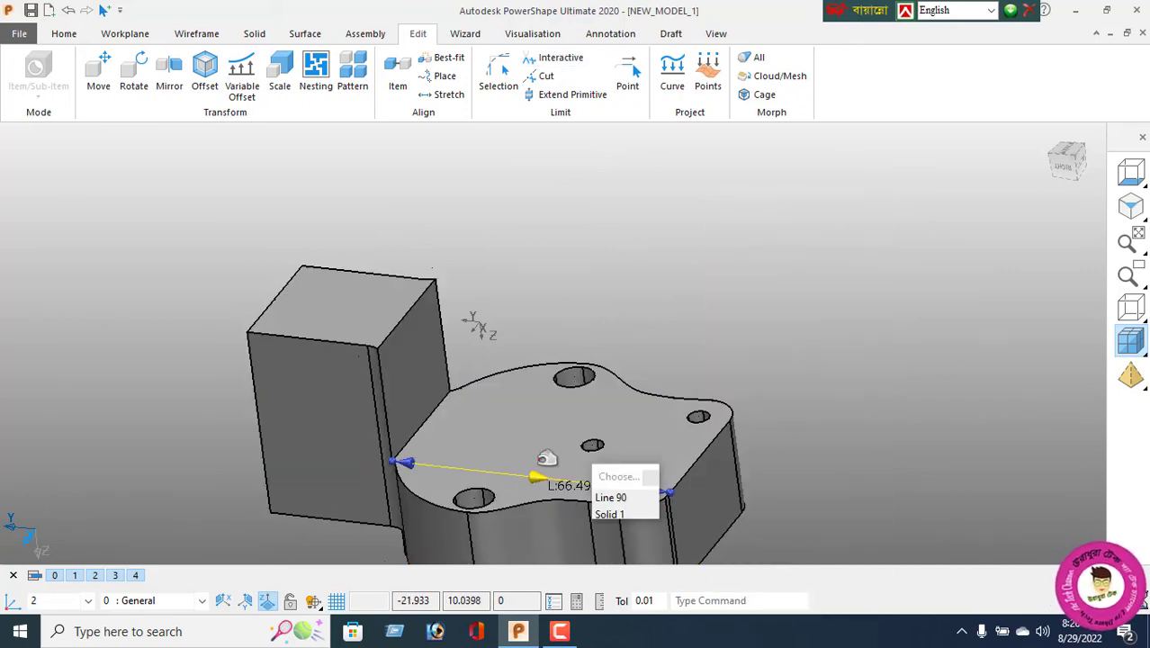
{"action": "left_click", "coordinate": [318, 46]}
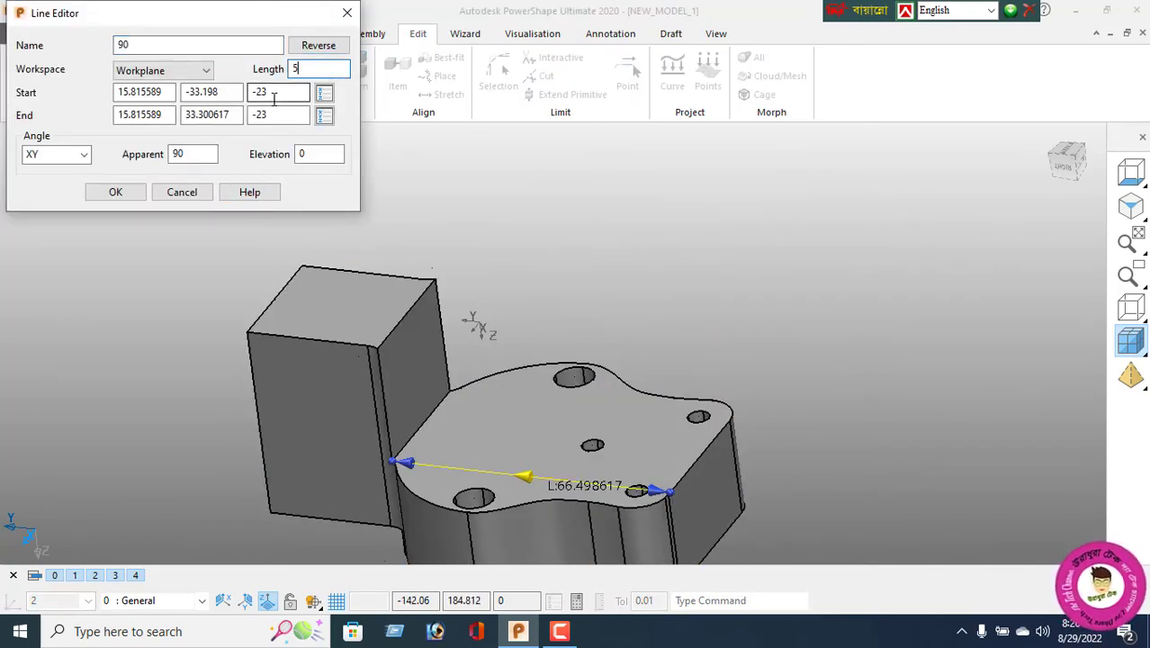
{"action": "left_click", "coordinate": [103, 197]}
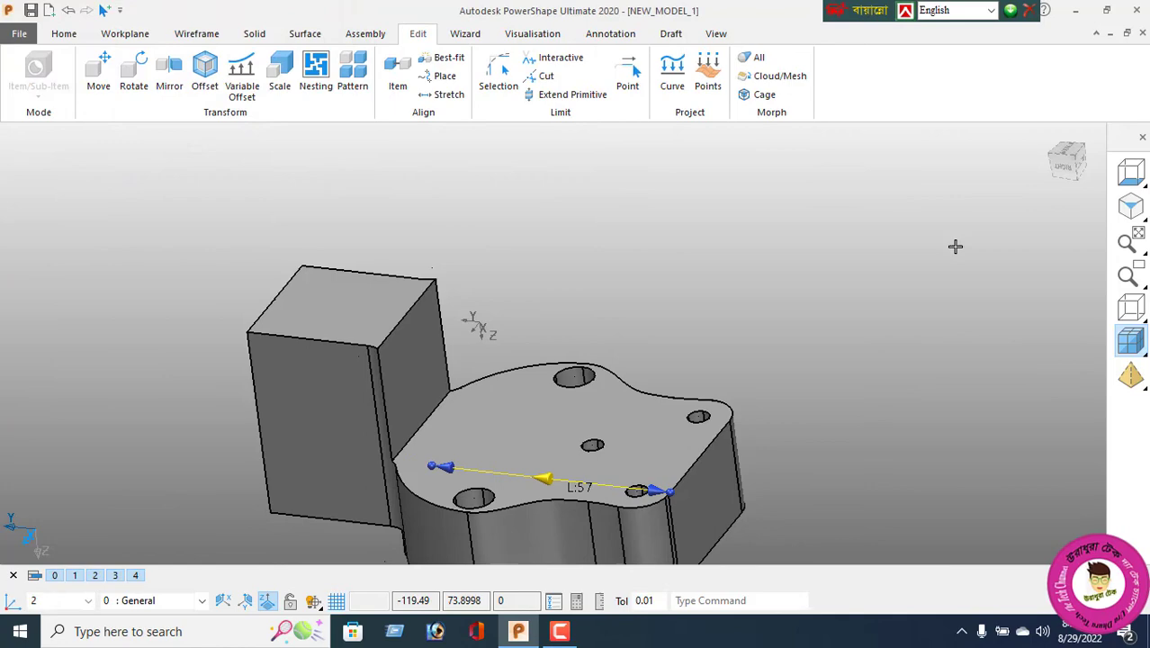
Draw a full circle on the underside centred on the free end of the 57 mm line, viewed from below.
{"action": "left_click", "coordinate": [1131, 180]}
{"action": "left_click", "coordinate": [194, 33]}
{"action": "left_click", "coordinate": [59, 72]}
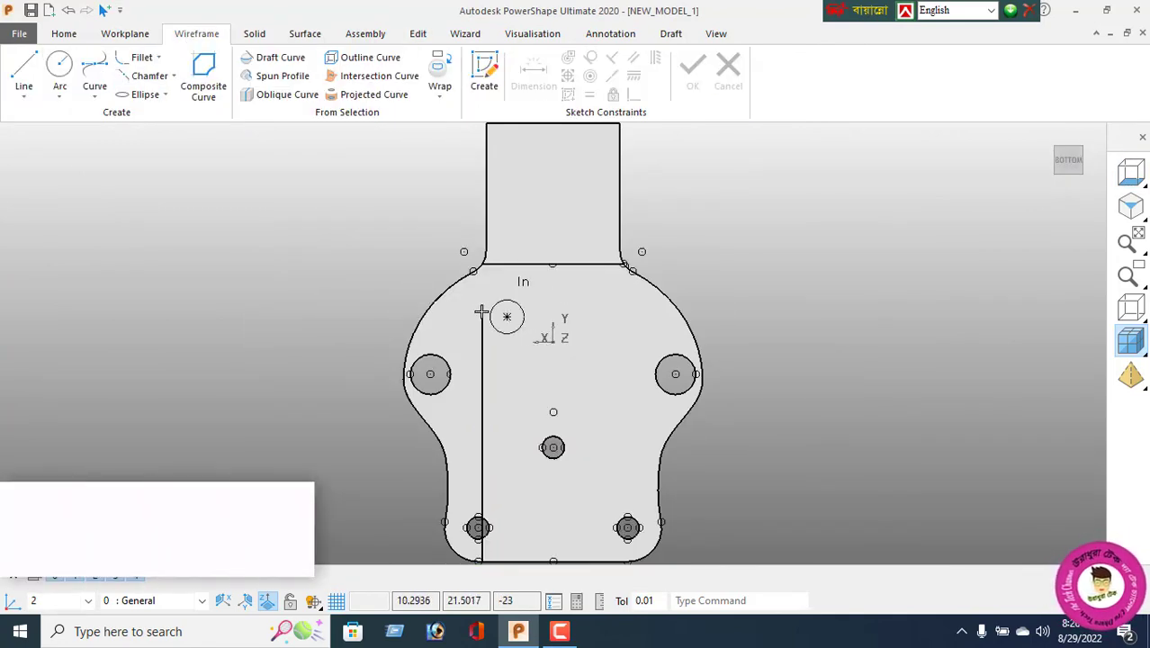
{"action": "left_click", "coordinate": [482, 306]}
{"action": "right_click", "coordinate": [222, 215]}
{"action": "left_click", "coordinate": [387, 340]}
{"action": "left_click", "coordinate": [517, 334]}
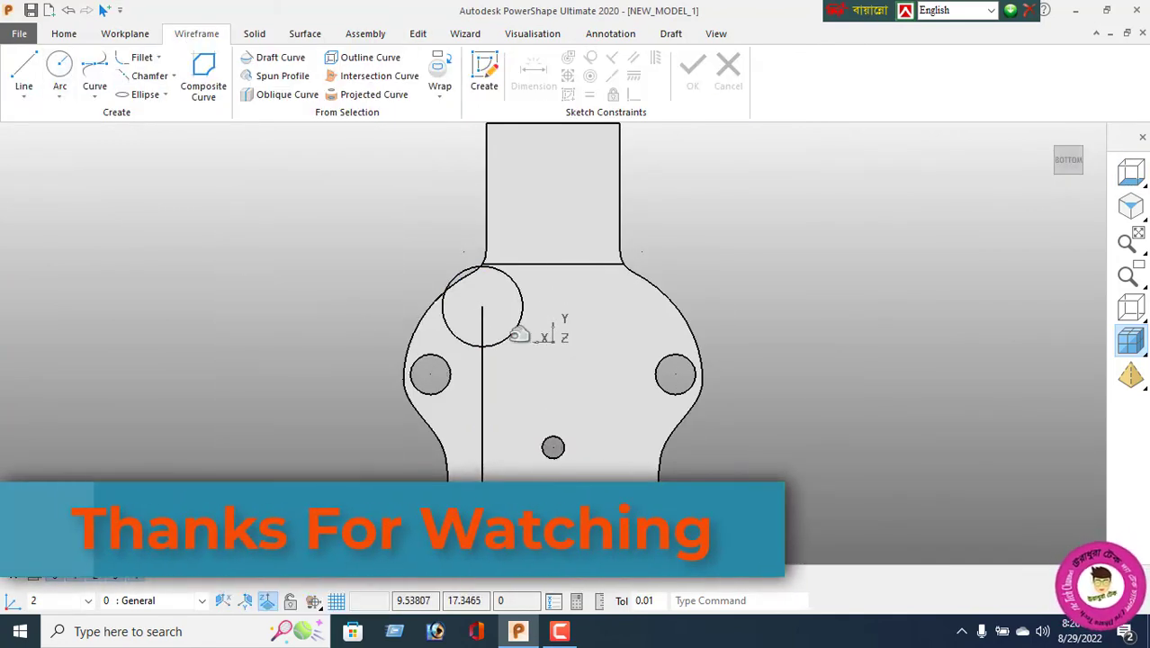
Set the radius of the circle at the line's end to 3 mm.
{"action": "left_click", "coordinate": [552, 367]}
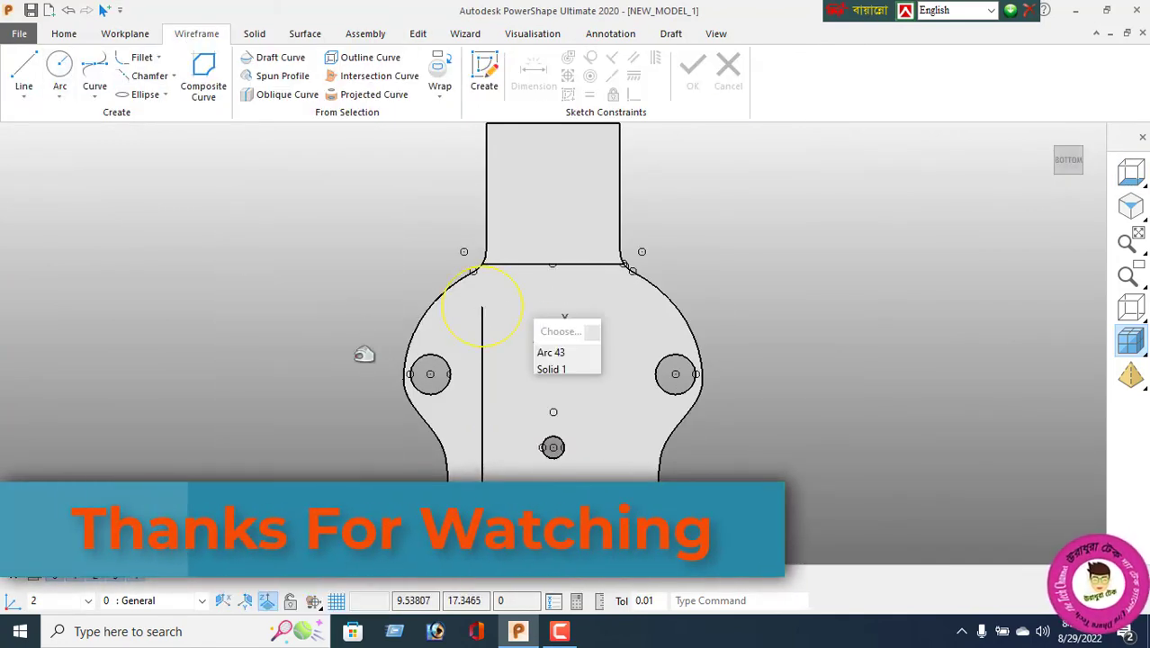
{"action": "left_click", "coordinate": [504, 336]}
{"action": "right_click", "coordinate": [226, 216]}
{"action": "left_click", "coordinate": [423, 311]}
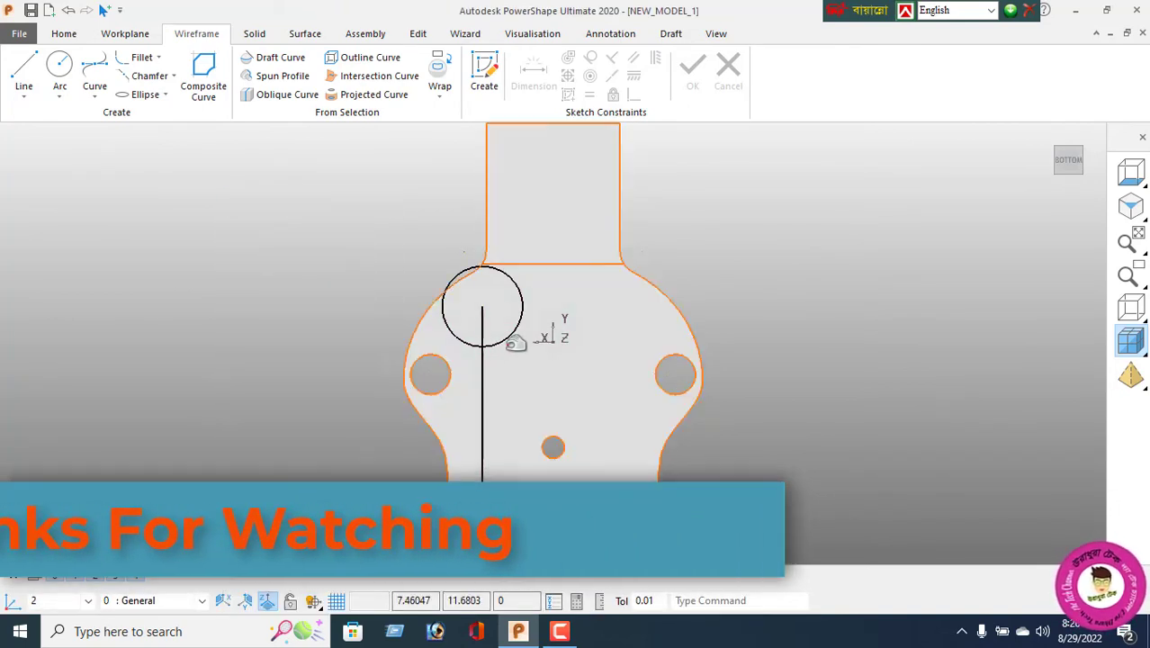
{"action": "left_click", "coordinate": [510, 334]}
{"action": "left_click", "coordinate": [551, 354]}
{"action": "left_click_drag", "start_coordinate": [189, 147], "coordinate": [144, 168]}
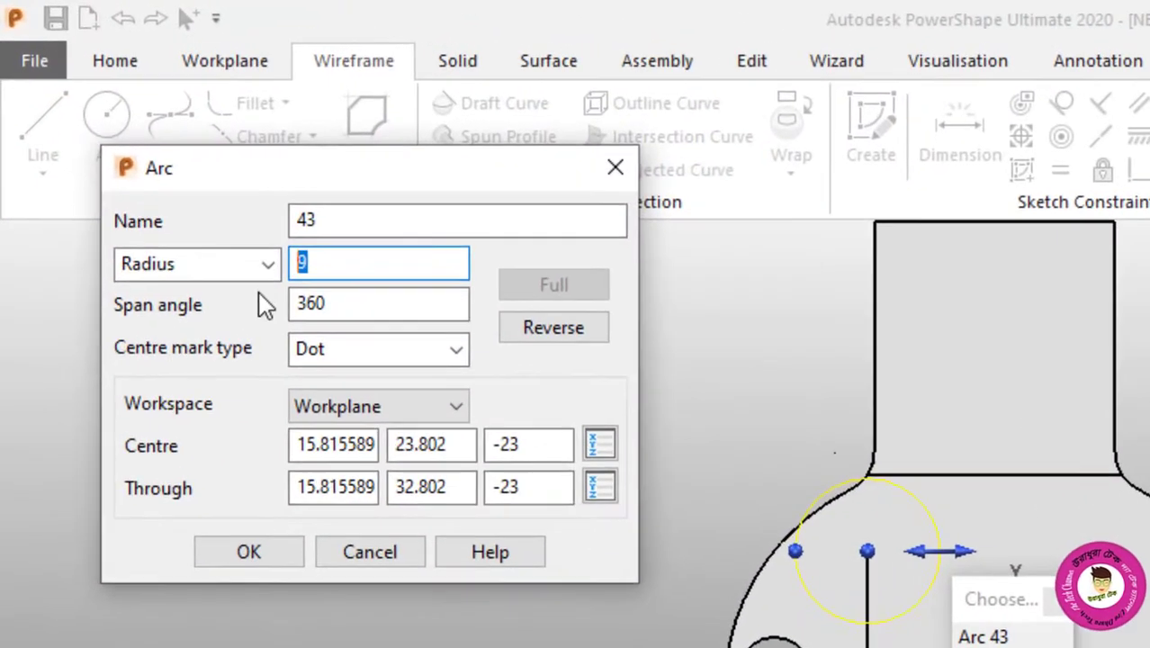
{"action": "type", "text": "3"}
{"action": "key", "text": "Return"}
{"action": "left_click", "coordinate": [138, 305]}
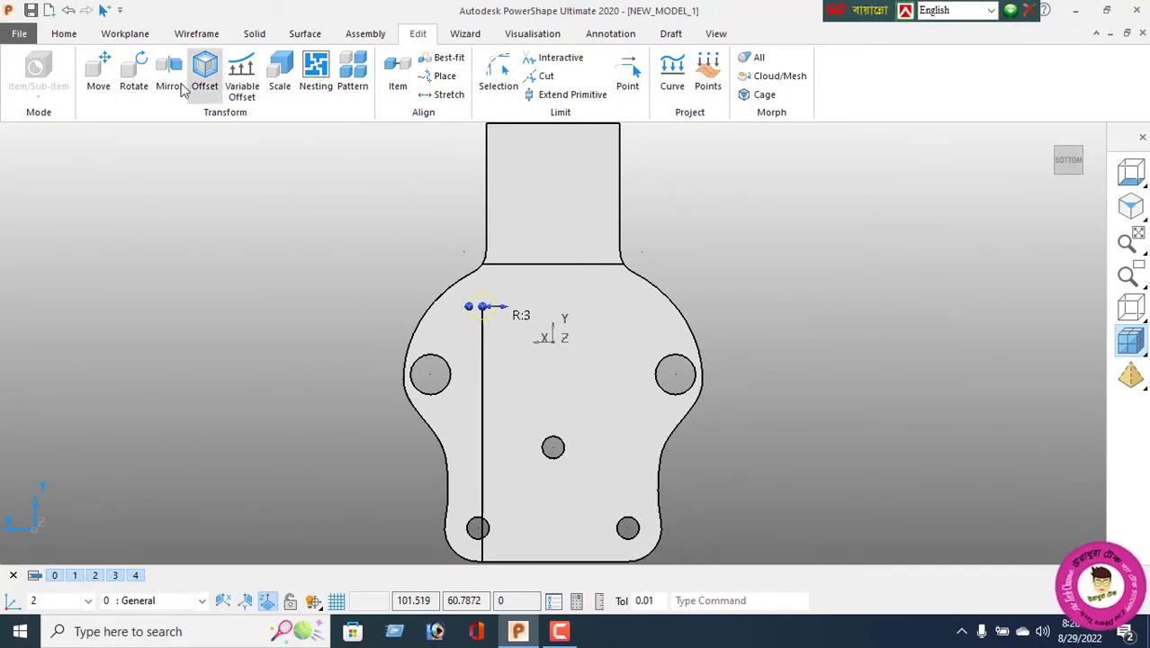
Mirror a copy of the 3 mm radius circle about the YZ plane.
{"action": "left_click", "coordinate": [275, 97]}
{"action": "left_click", "coordinate": [534, 172]}
{"action": "left_click", "coordinate": [169, 72]}
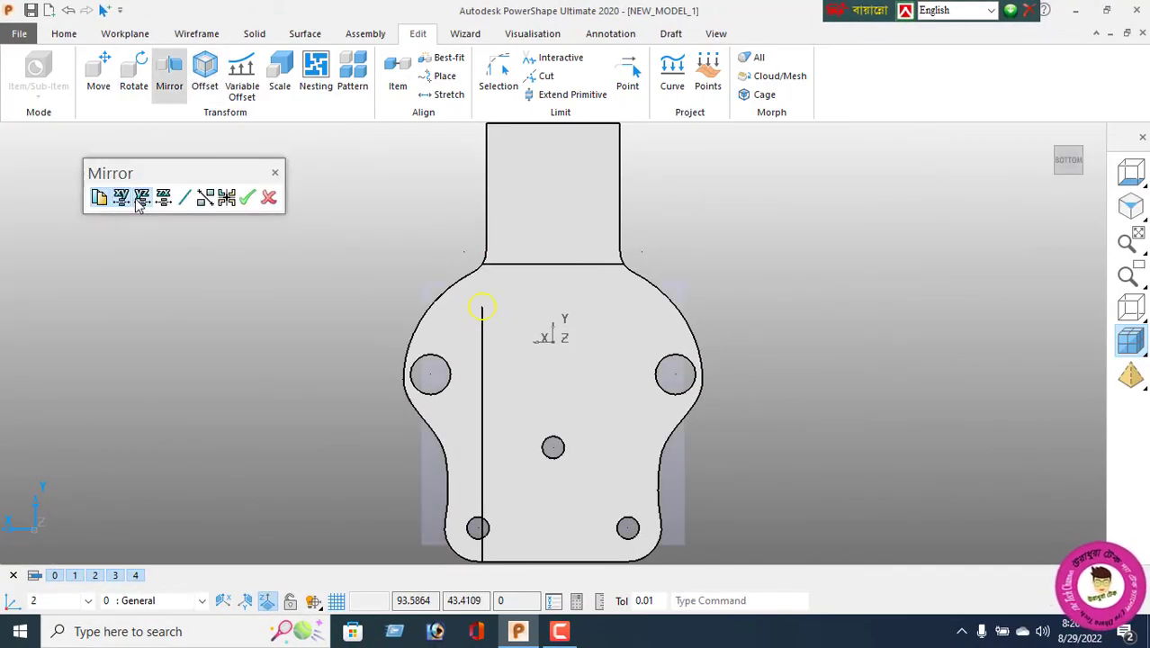
{"action": "left_click", "coordinate": [137, 196]}
{"action": "left_click", "coordinate": [249, 196]}
Cut both 3 mm radius circles into the solid with a Blind type cut 8 mm deep.
{"action": "middle_click_drag", "start_coordinate": [765, 351], "coordinate": [822, 259]}
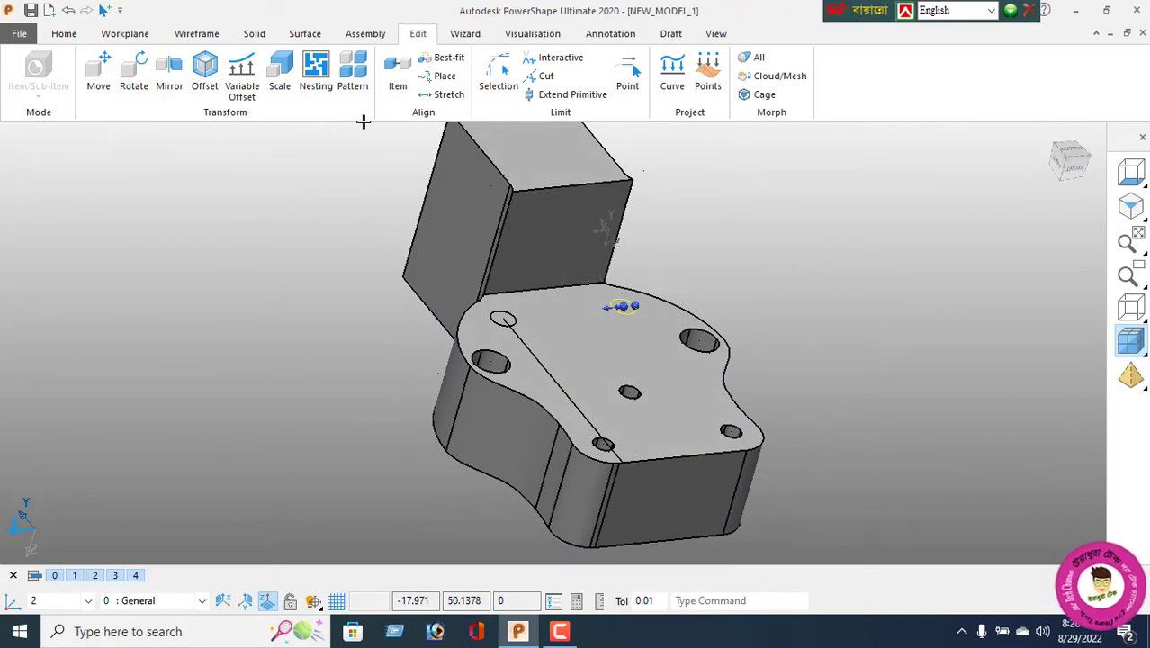
{"action": "left_click", "coordinate": [254, 33]}
{"action": "left_click", "coordinate": [503, 318]}
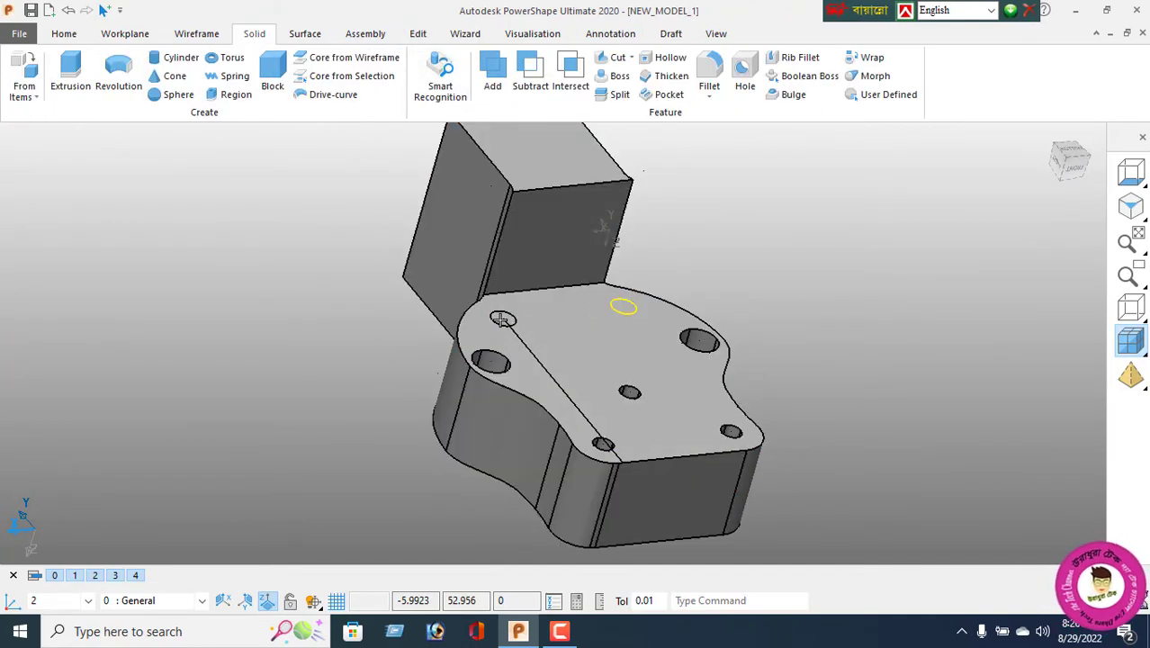
{"action": "left_click", "coordinate": [613, 59]}
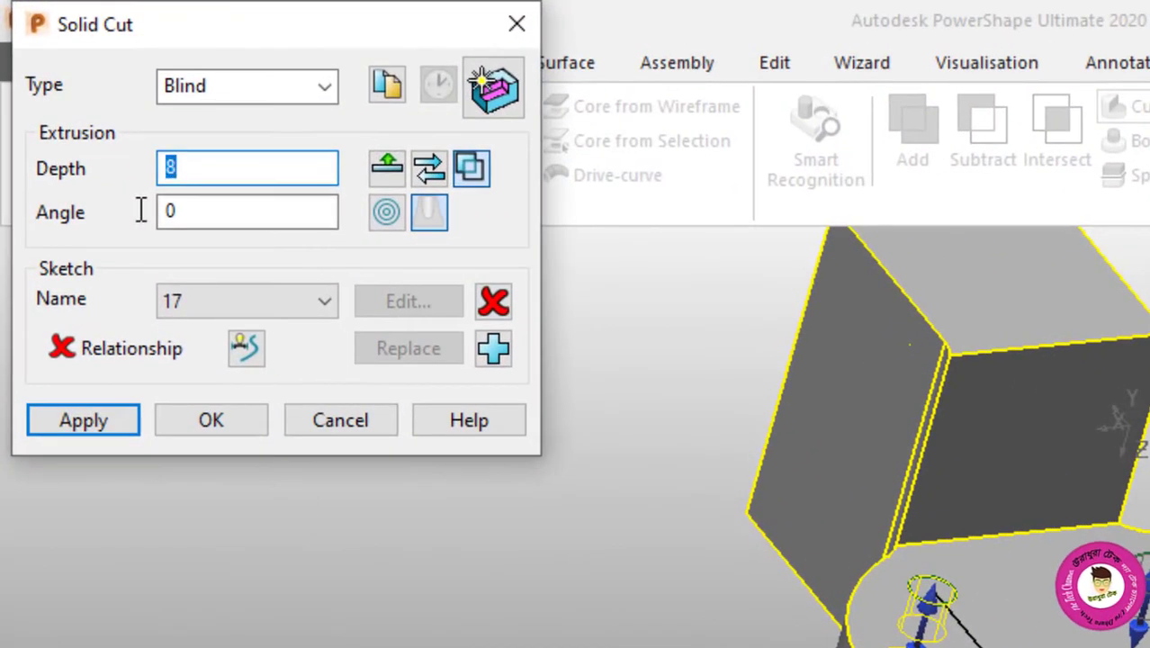
{"action": "left_click", "coordinate": [117, 420]}
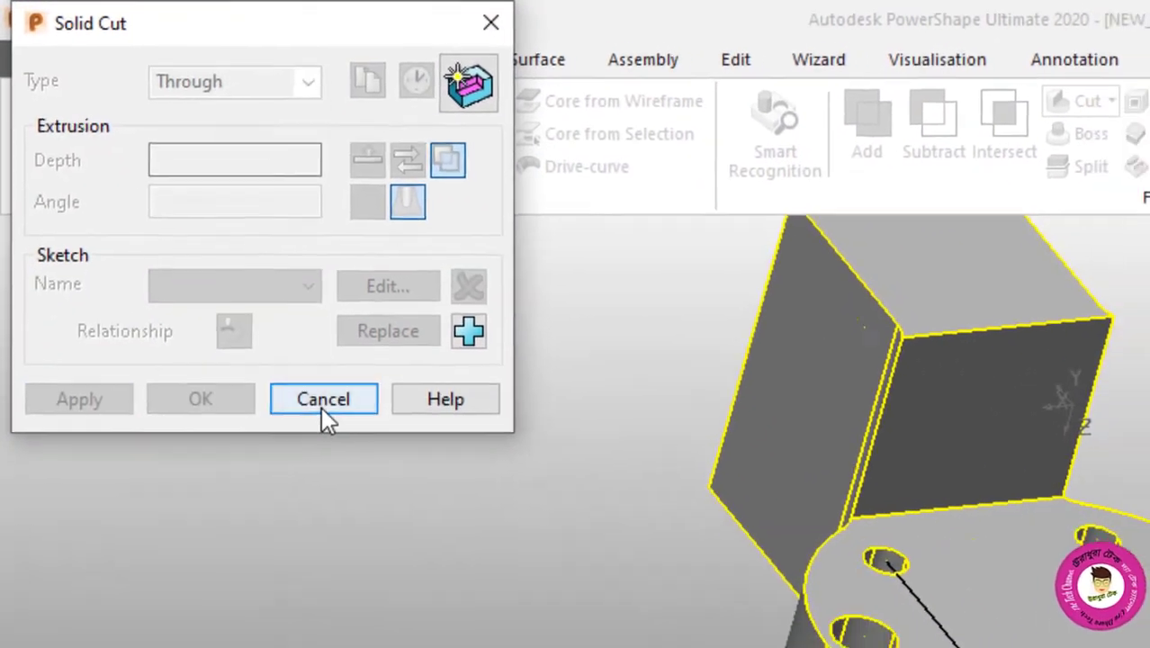
{"action": "left_click", "coordinate": [334, 421]}
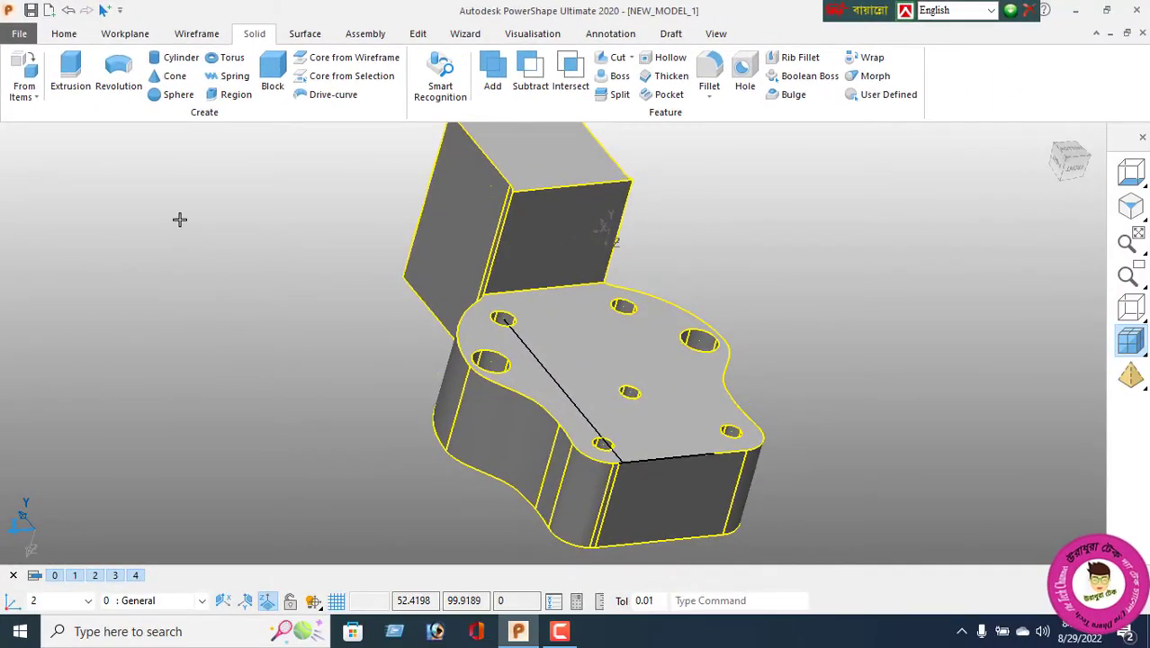
Clear the selection and draw a line between the corners of the neck block's underside edge that faces the body.
{"action": "right_click", "coordinate": [185, 191]}
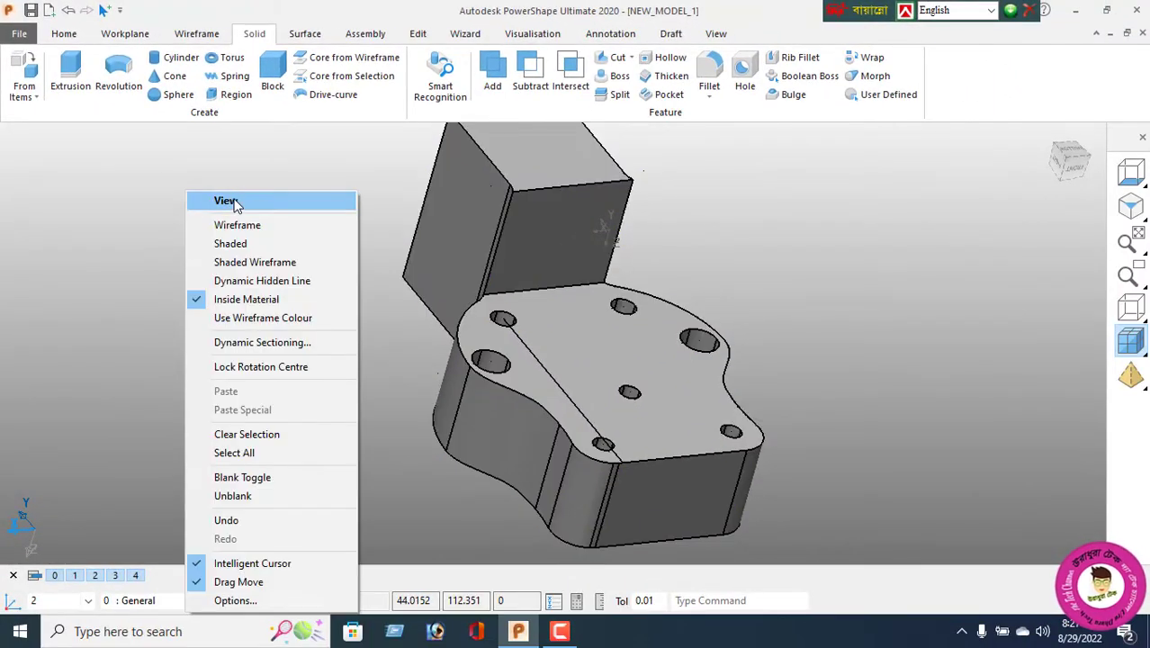
{"action": "left_click", "coordinate": [378, 236]}
{"action": "scroll", "coordinate": [487, 256], "scroll_direction": "down", "scroll_amount": 1}
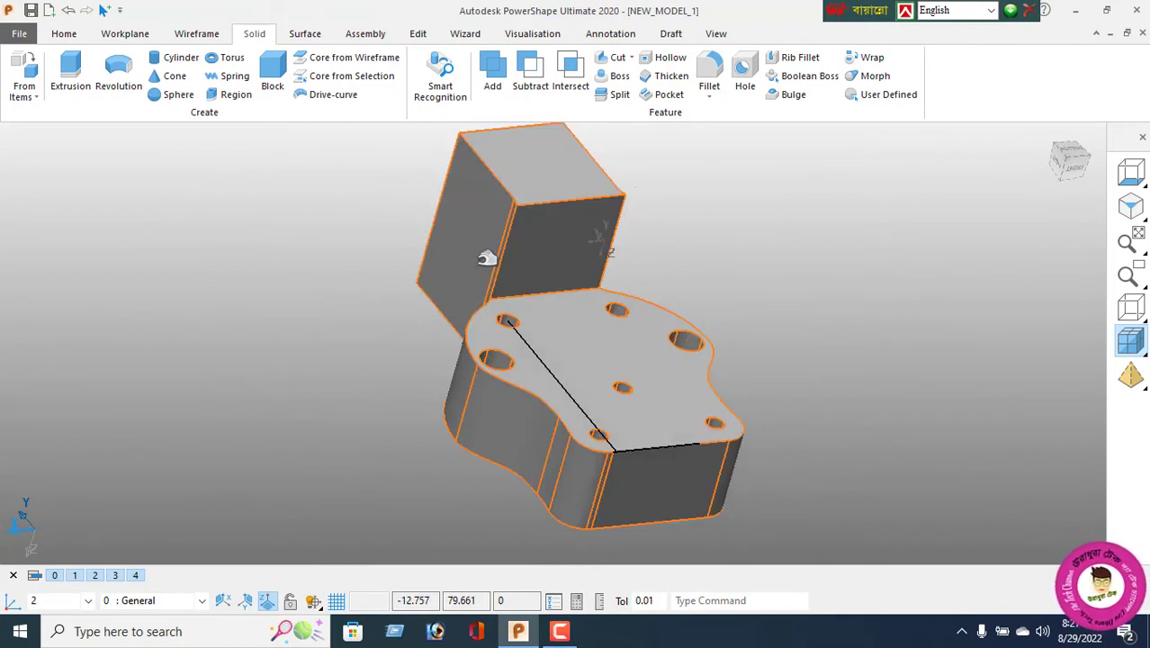
{"action": "left_click", "coordinate": [196, 33]}
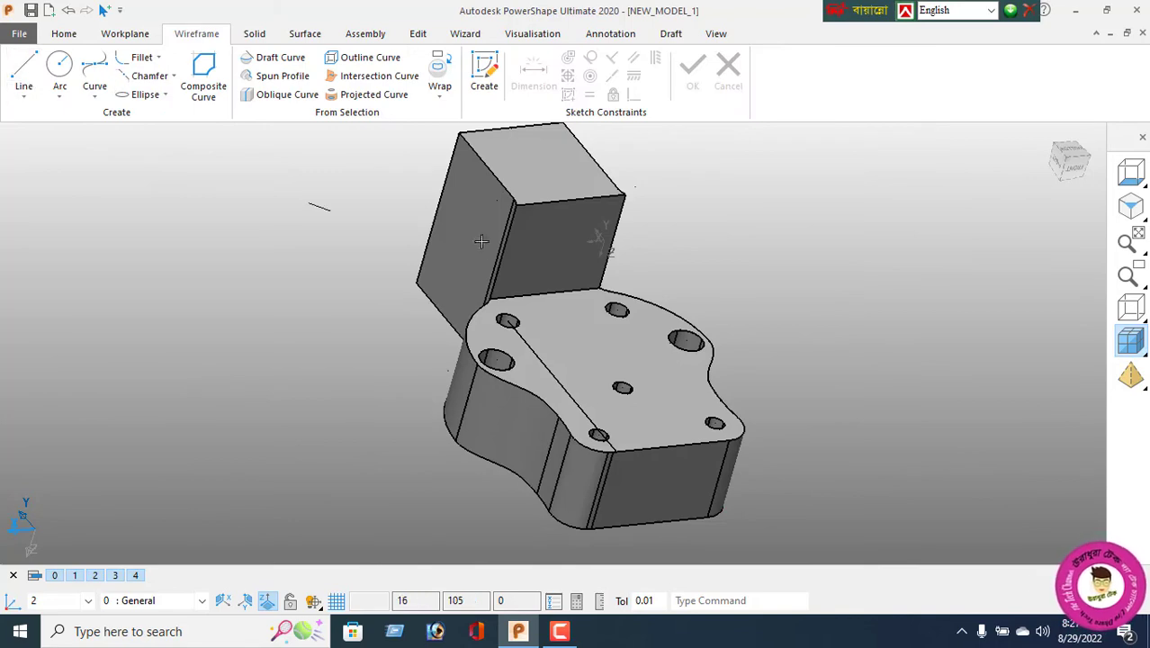
{"action": "scroll", "coordinate": [486, 236], "scroll_direction": "up", "scroll_amount": 1}
{"action": "left_click", "coordinate": [524, 191]}
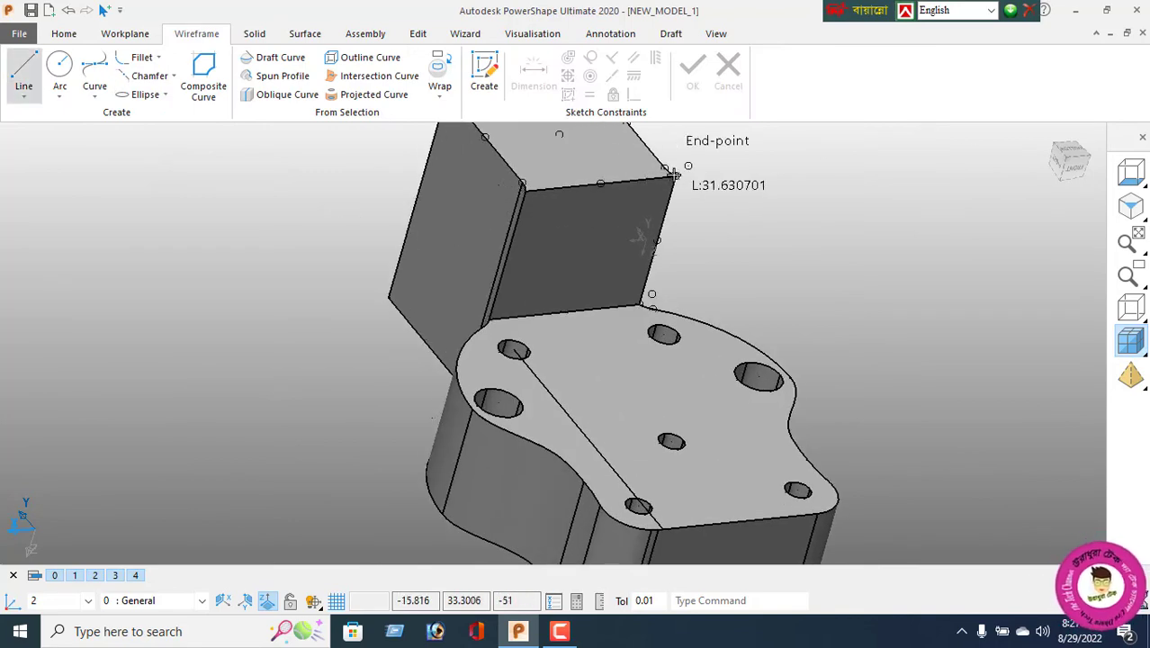
{"action": "left_click", "coordinate": [673, 173]}
Offset a copy of the new edge line 5.5 mm inward across the neck block's underside face.
{"action": "left_click", "coordinate": [417, 33]}
{"action": "left_click", "coordinate": [205, 74]}
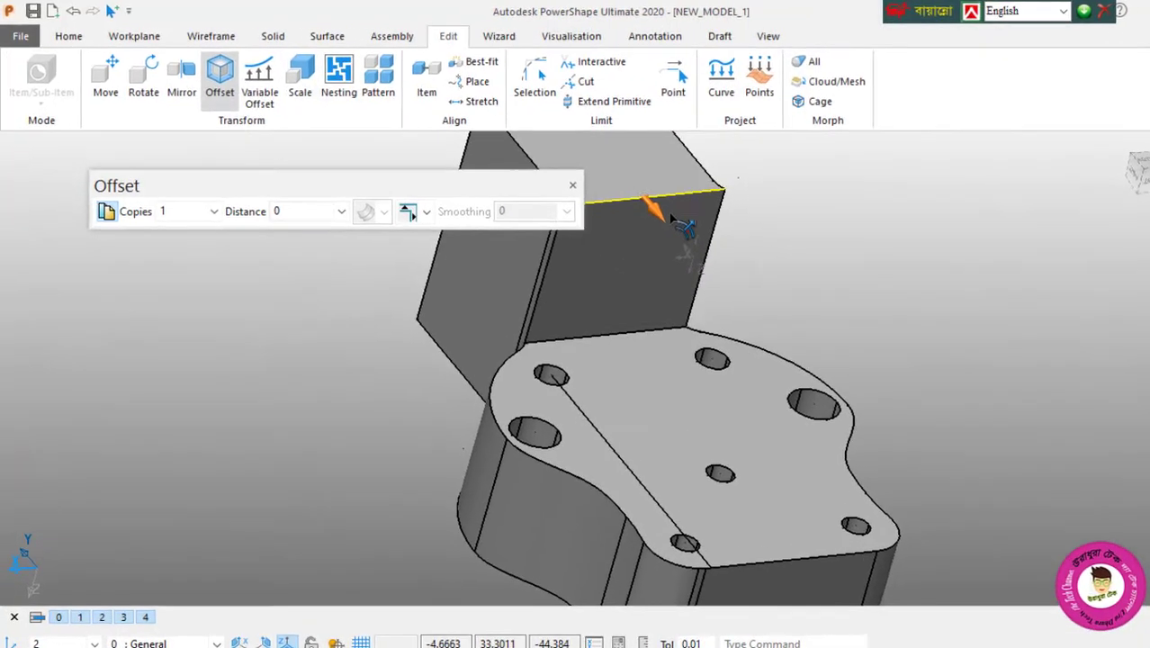
{"action": "type", "text": "5.5"}
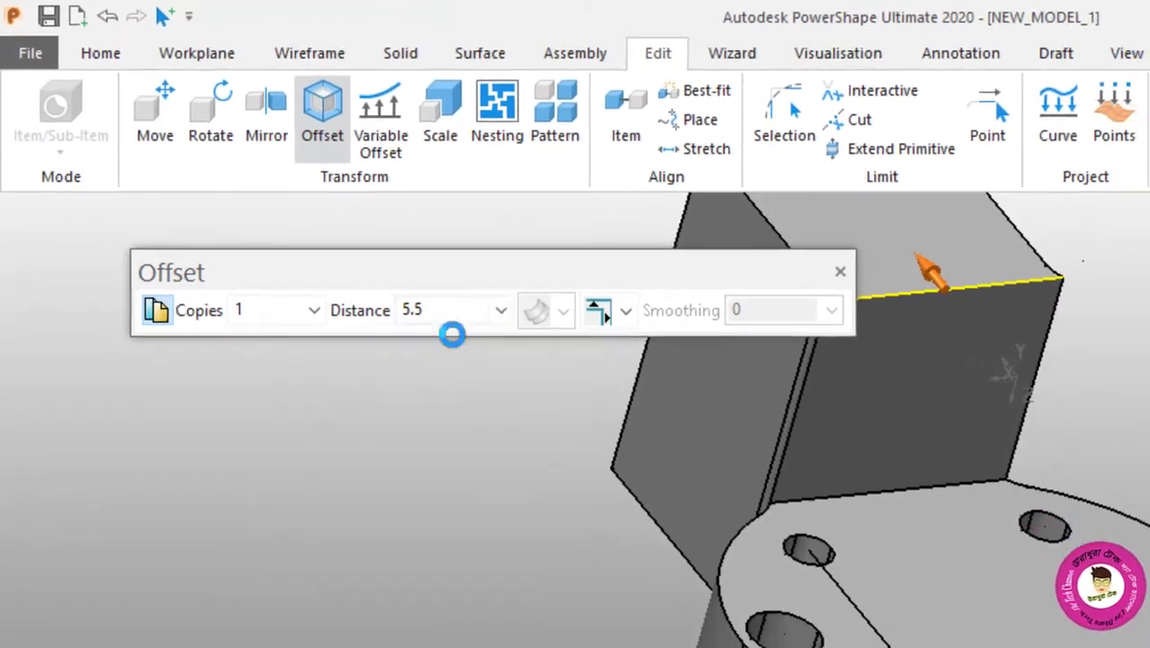
{"action": "left_click", "coordinate": [891, 287]}
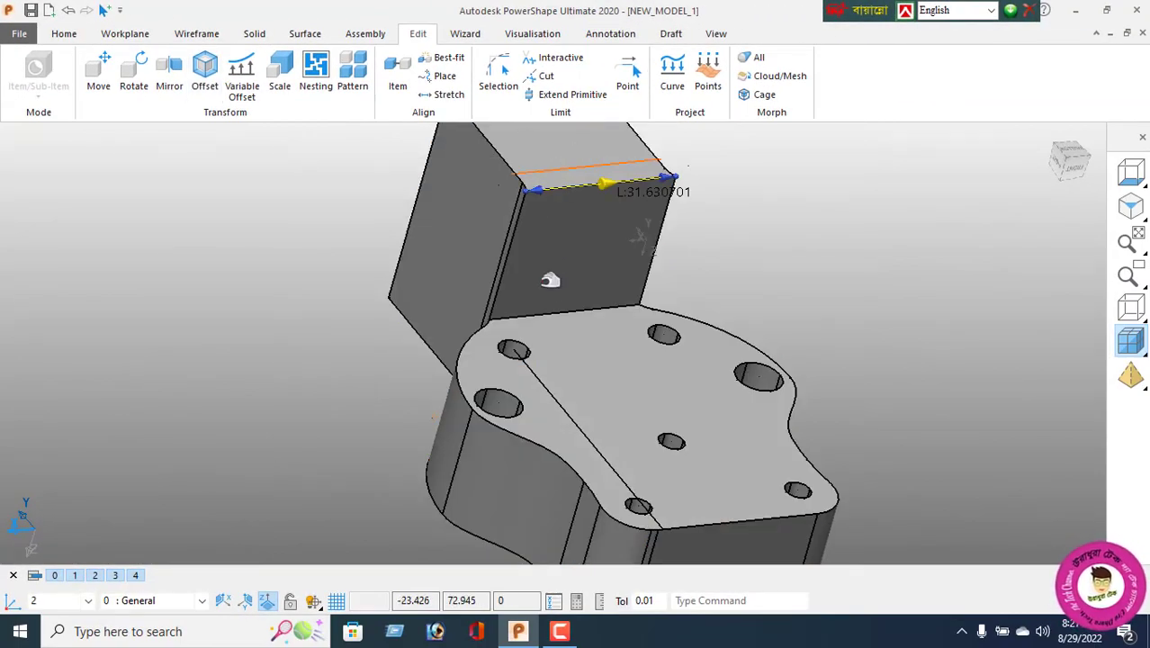
Draw a line along the long side edge of the neck block's underside face, ending where the edge's rounding starts.
{"action": "middle_click_drag", "start_coordinate": [550, 281], "coordinate": [503, 290]}
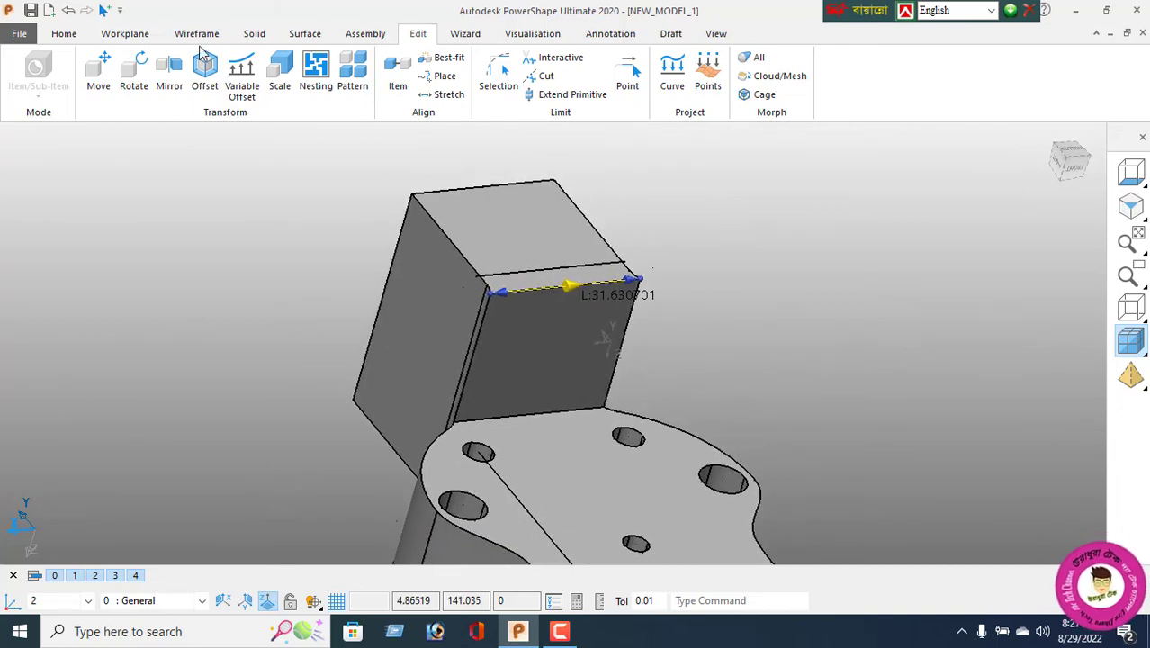
{"action": "key", "text": "l"}
{"action": "left_click", "coordinate": [411, 193]}
{"action": "scroll", "coordinate": [494, 290], "scroll_direction": "up", "scroll_amount": 2}
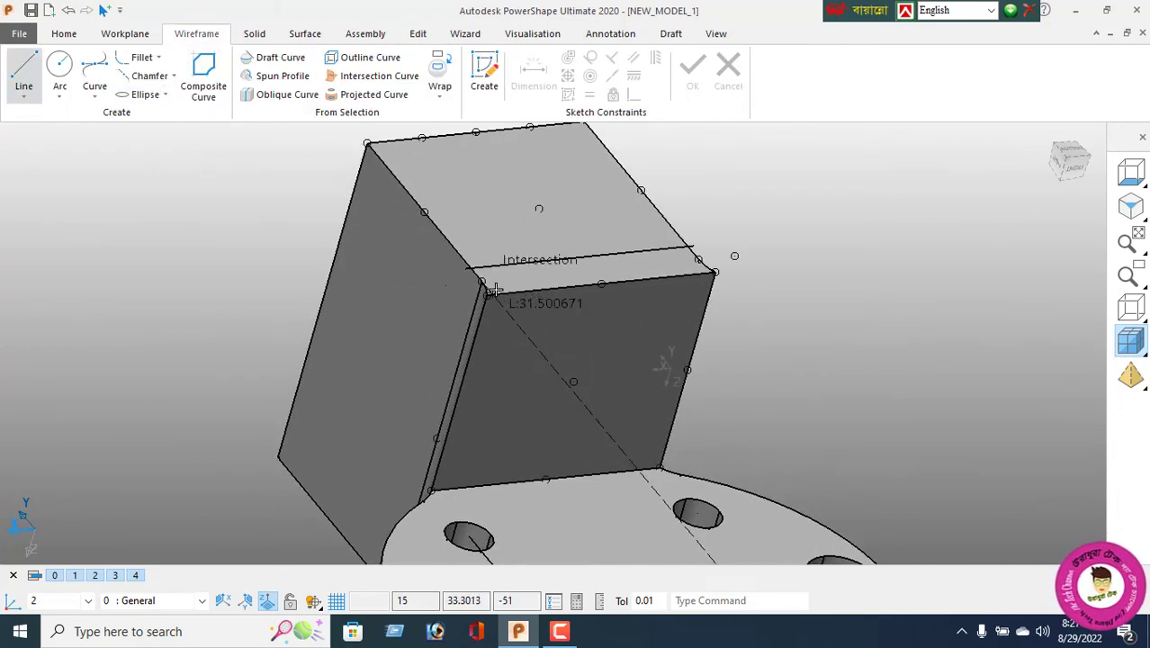
{"action": "scroll", "coordinate": [494, 290], "scroll_direction": "up", "scroll_amount": 1}
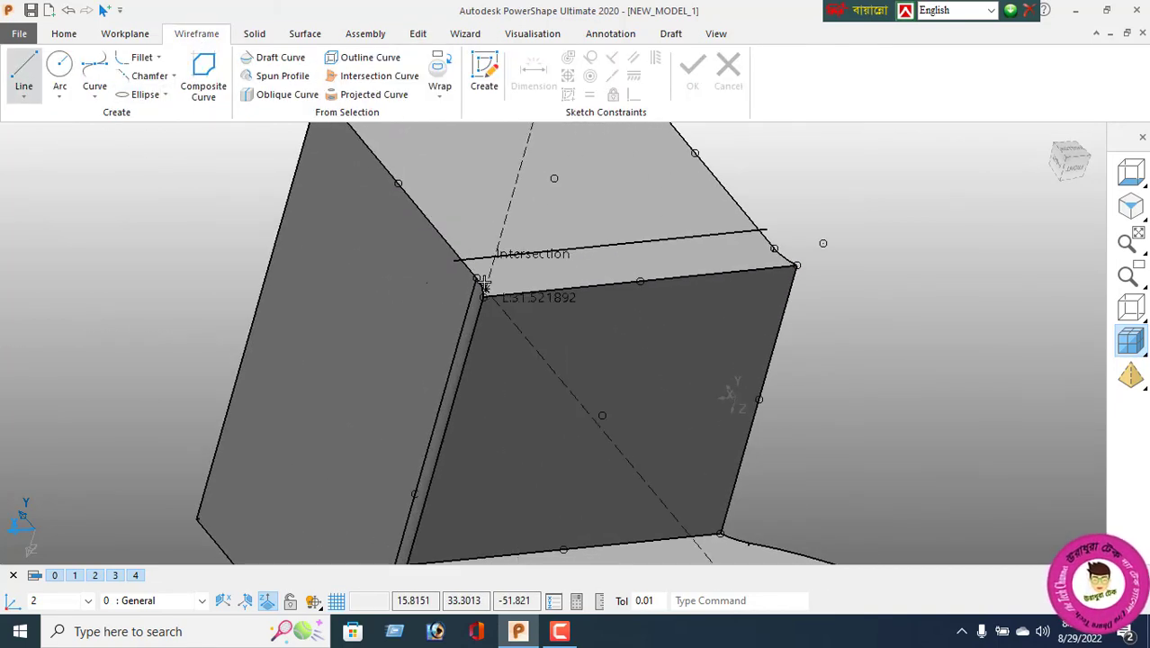
Offset a copy of the side-edge line inward and place a 3 mm radius circle where the two offset lines cross.
{"action": "left_click", "coordinate": [417, 33]}
{"action": "left_click", "coordinate": [208, 79]}
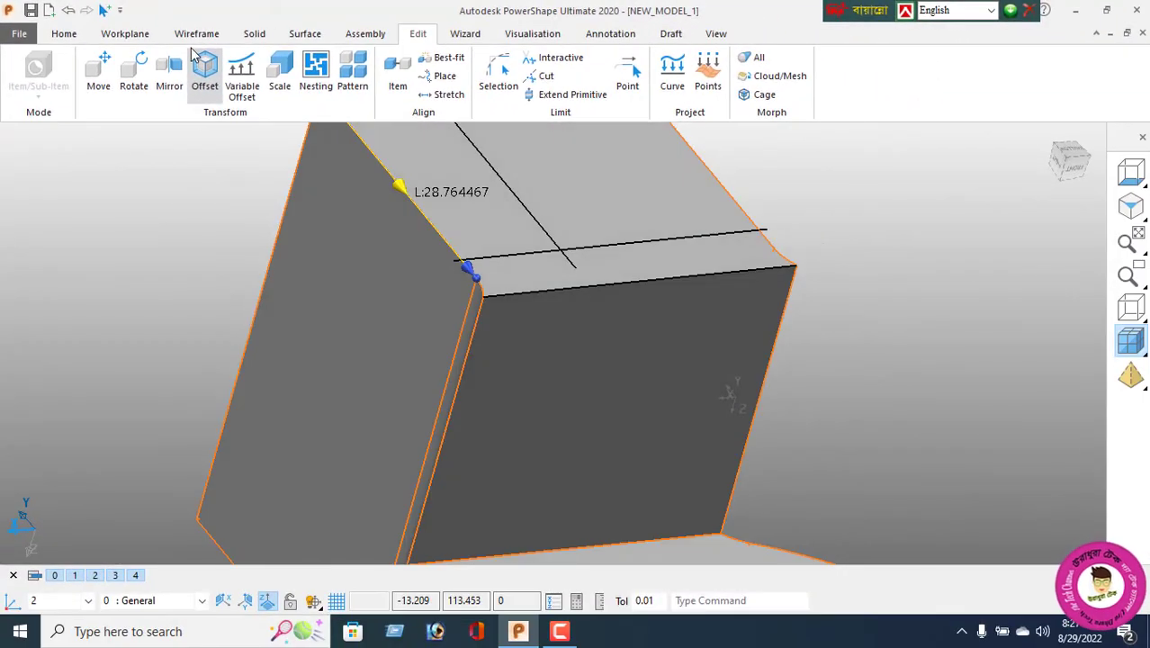
{"action": "left_click", "coordinate": [63, 70]}
{"action": "left_click", "coordinate": [560, 251]}
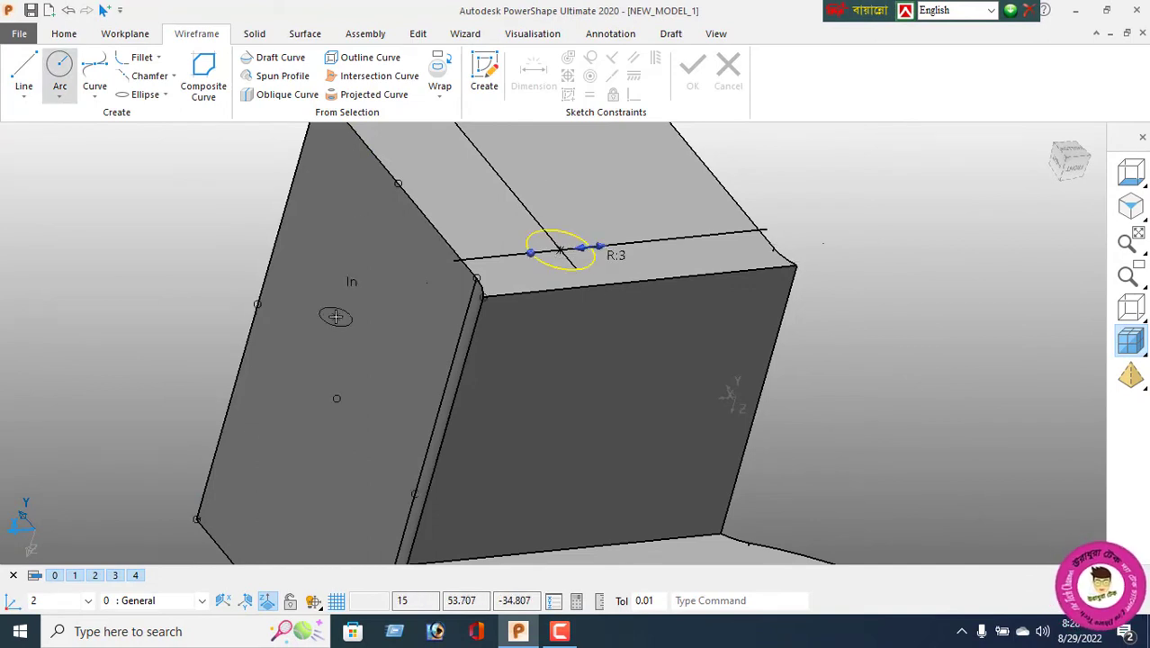
Cut the circle into the neck block's underside face with a Blind type cut 20 mm deep.
{"action": "left_click", "coordinate": [254, 33]}
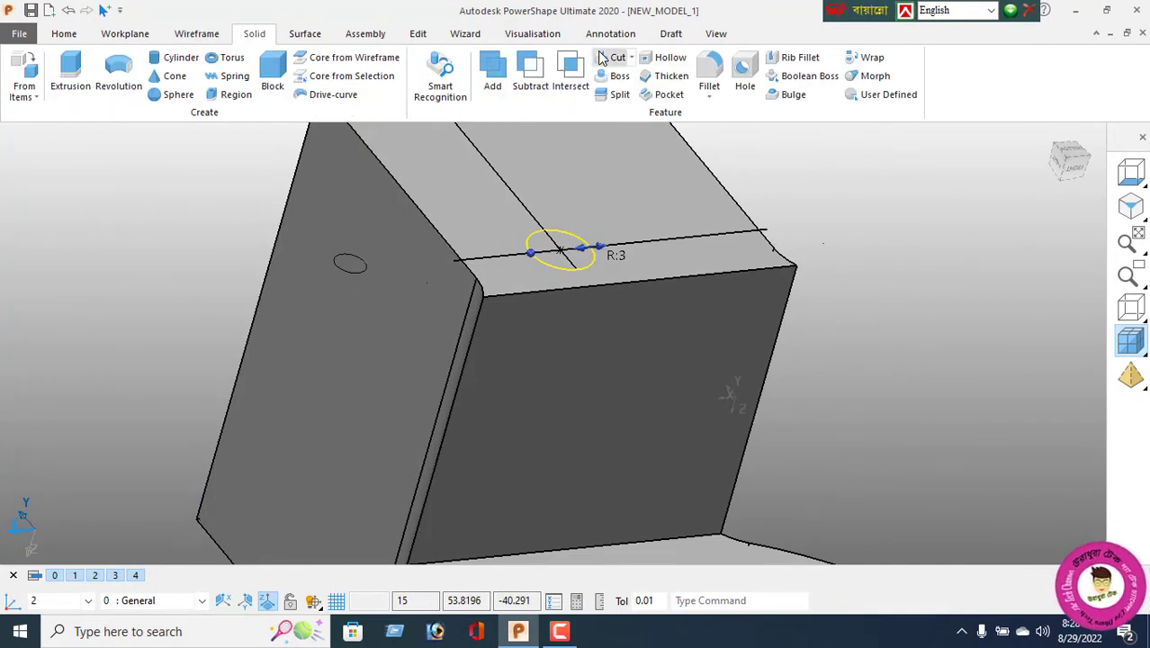
{"action": "left_click", "coordinate": [604, 54]}
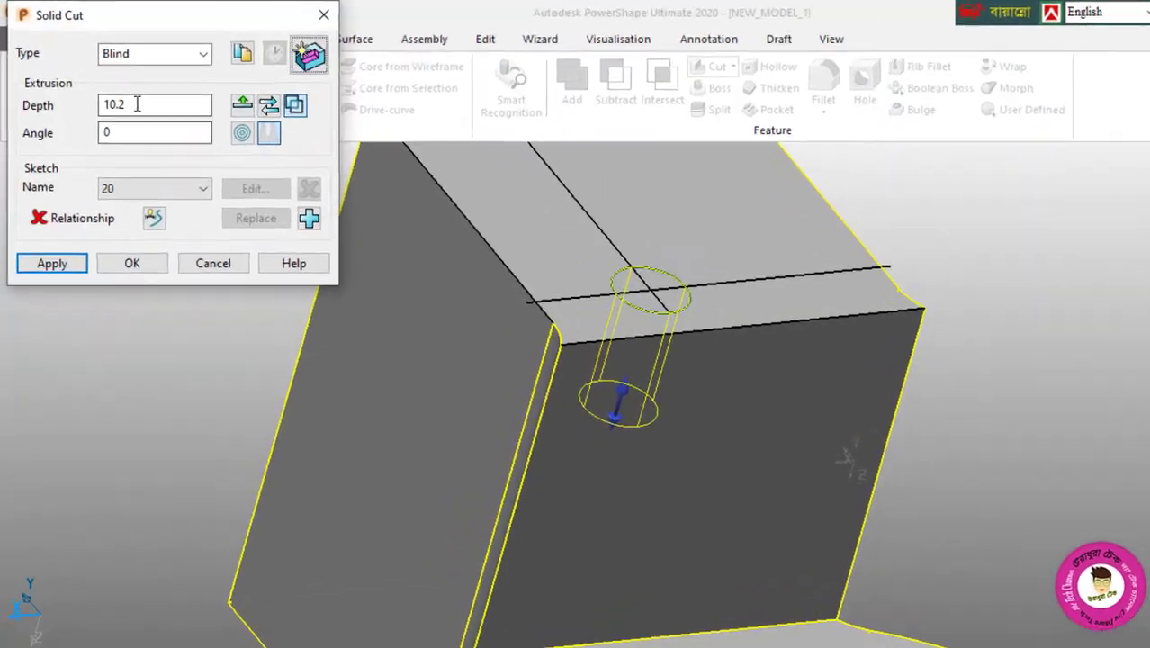
{"action": "double_click", "coordinate": [137, 105]}
{"action": "type", "text": "20"}
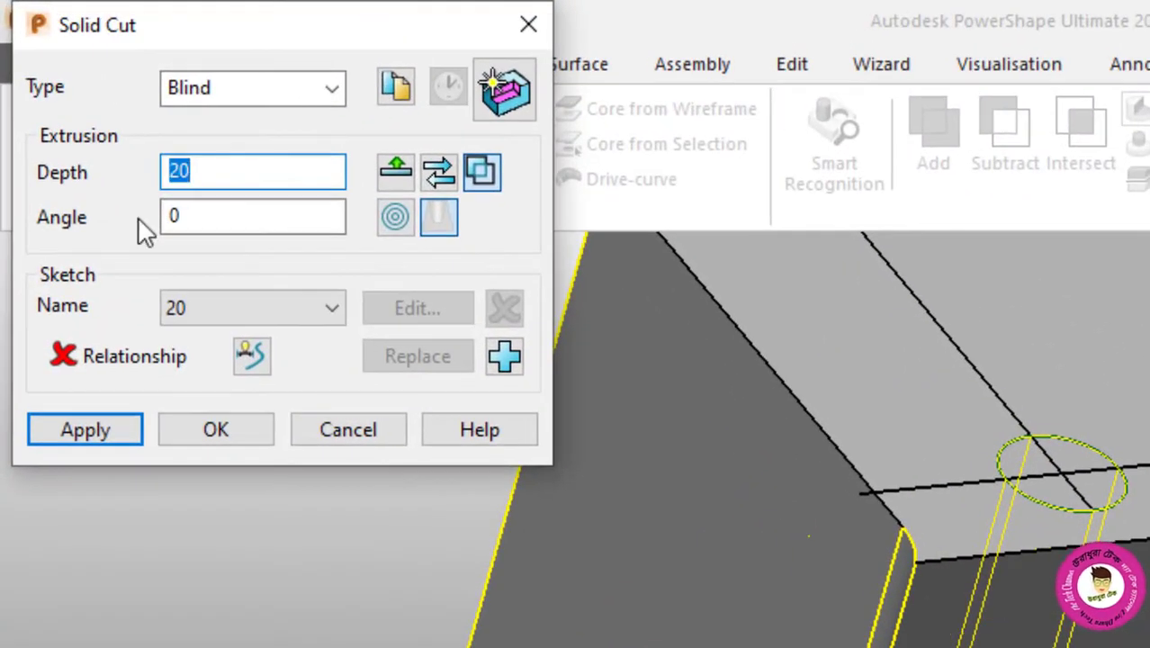
{"action": "left_click", "coordinate": [52, 263]}
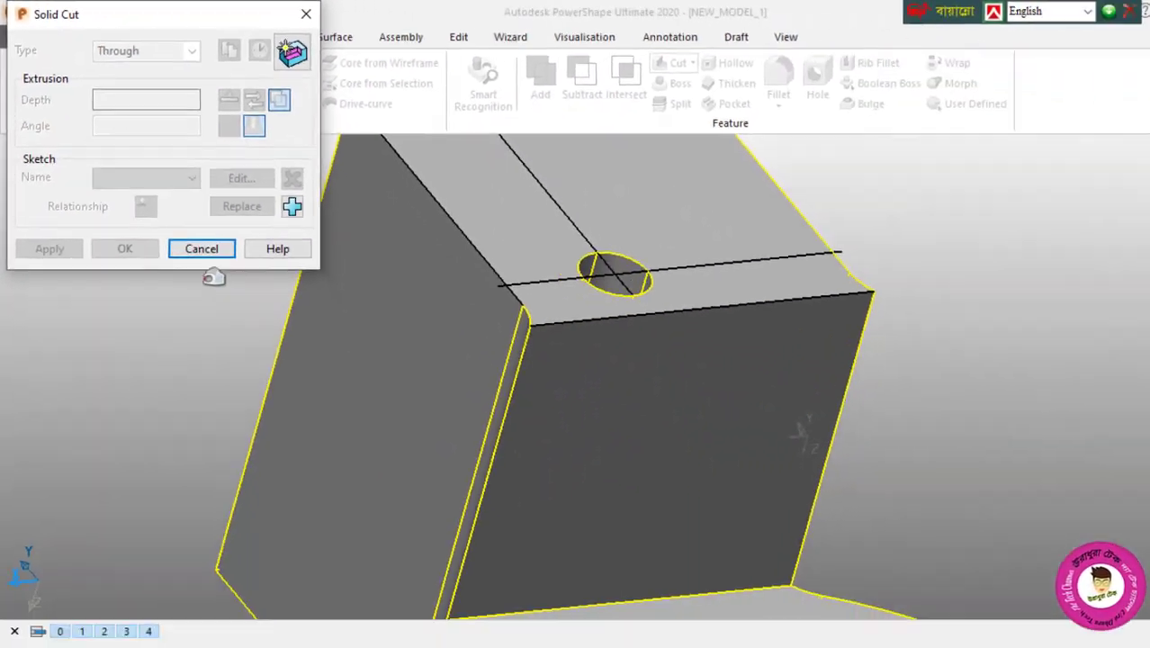
{"action": "left_click", "coordinate": [201, 248]}
Offset a copy of the line on the edge shared with the underside inward across the neck block's adjoining large side face.
{"action": "scroll", "coordinate": [484, 321], "scroll_direction": "down", "scroll_amount": 5}
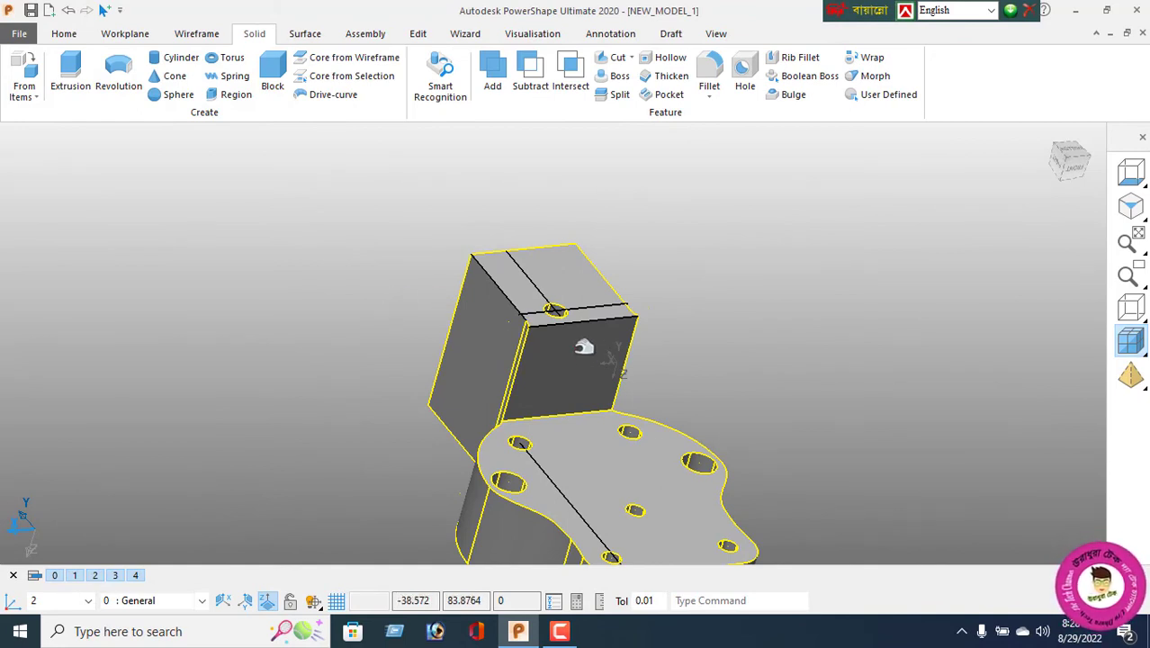
{"action": "middle_click_drag", "start_coordinate": [570, 317], "coordinate": [643, 195]}
{"action": "right_click", "coordinate": [642, 194]}
{"action": "left_click", "coordinate": [685, 227]}
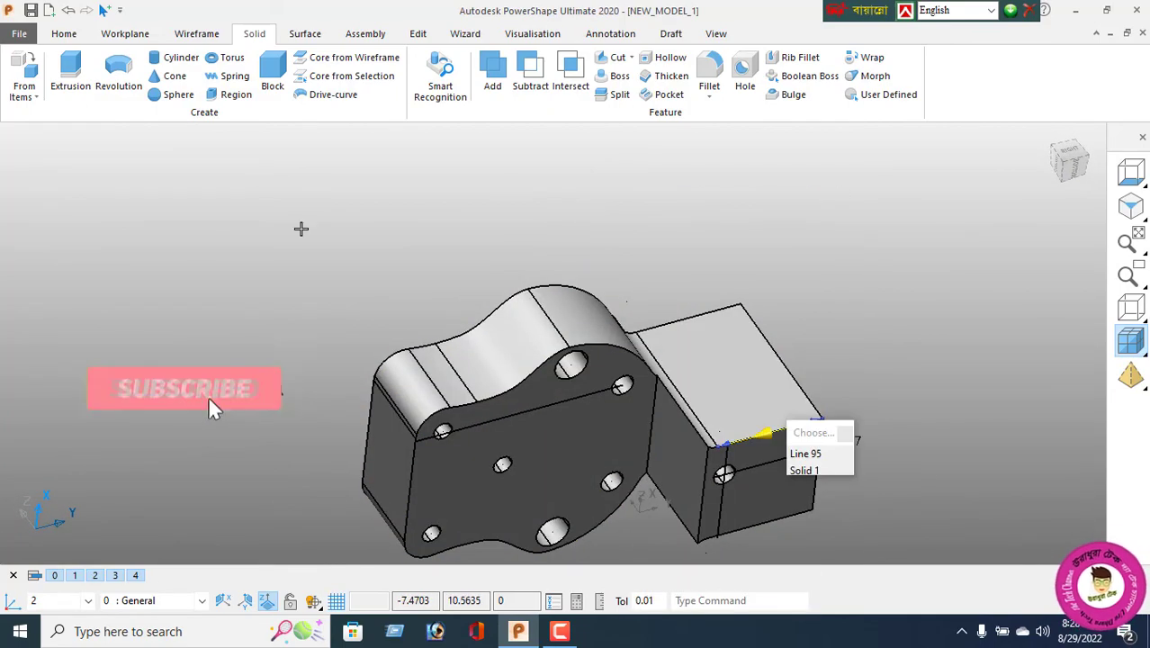
{"action": "left_click", "coordinate": [417, 33]}
{"action": "left_click", "coordinate": [212, 63]}
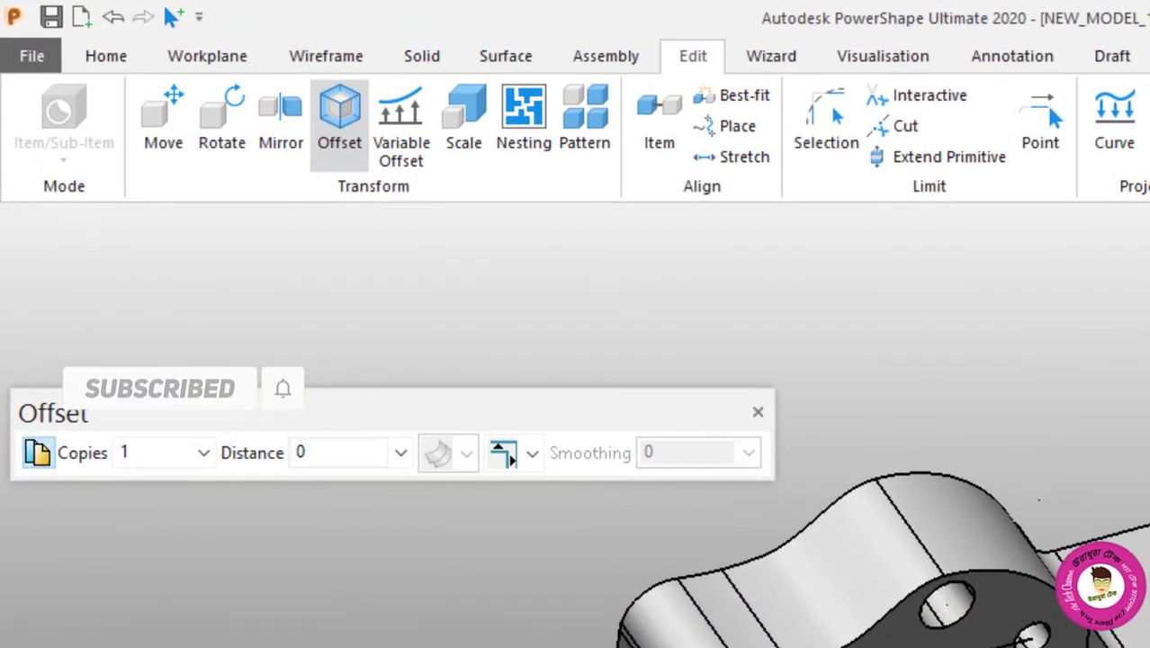
{"action": "left_click", "coordinate": [216, 54]}
{"action": "left_click", "coordinate": [346, 101]}
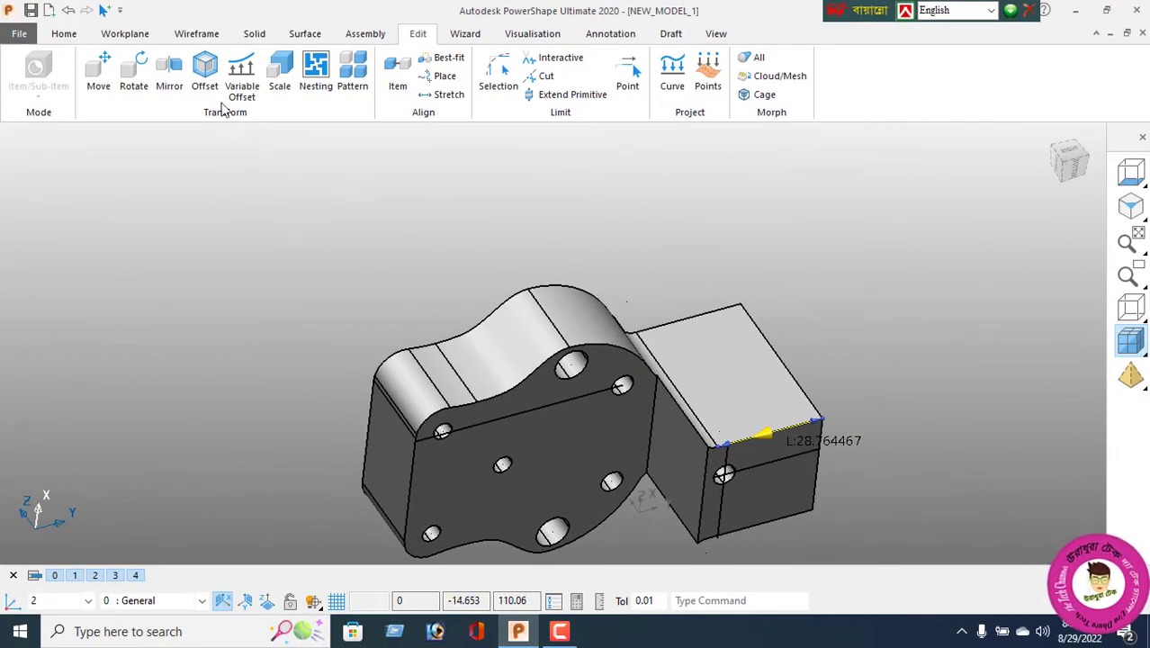
{"action": "left_click", "coordinate": [303, 108]}
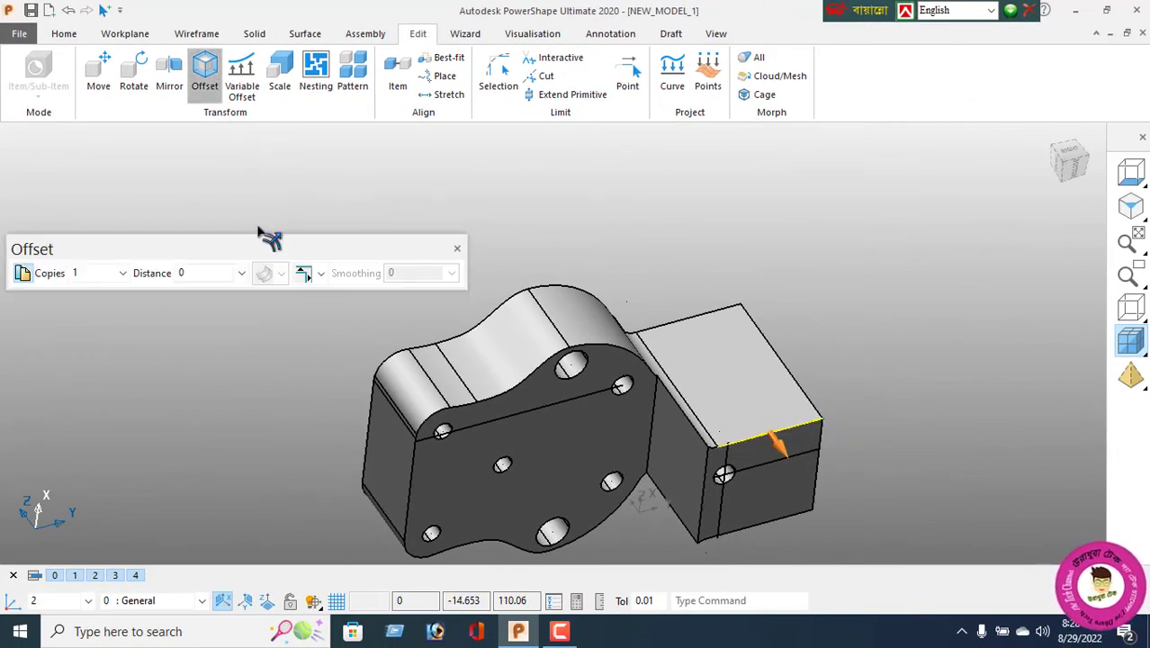
{"action": "left_click", "coordinate": [213, 293]}
{"action": "type", "text": "-1"}
{"action": "key", "text": "Return"}
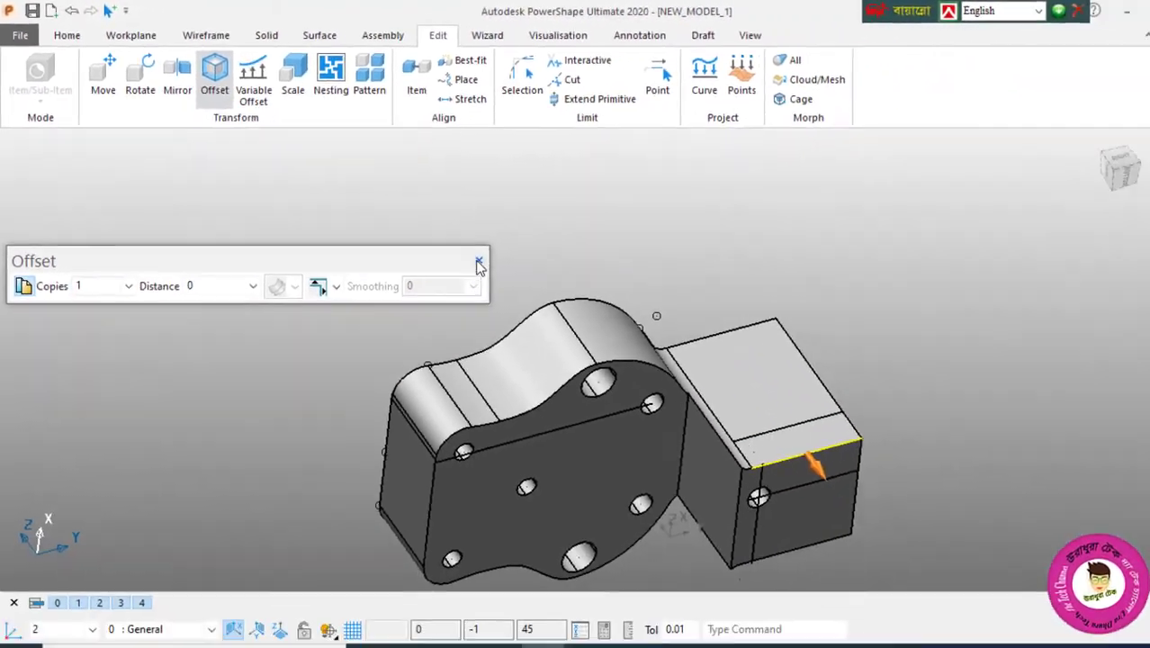
{"action": "left_click", "coordinate": [478, 262]}
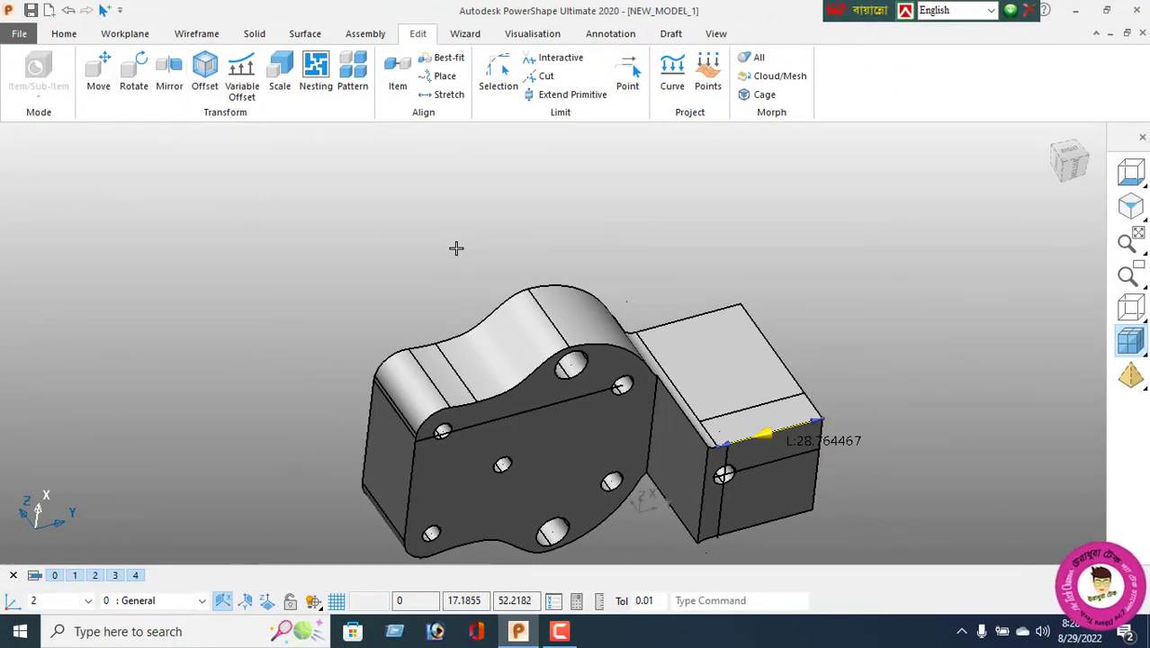
Draw a line along the long edge of the neck block's large side face and offset a copy 10 mm inward.
{"action": "left_click", "coordinate": [196, 33]}
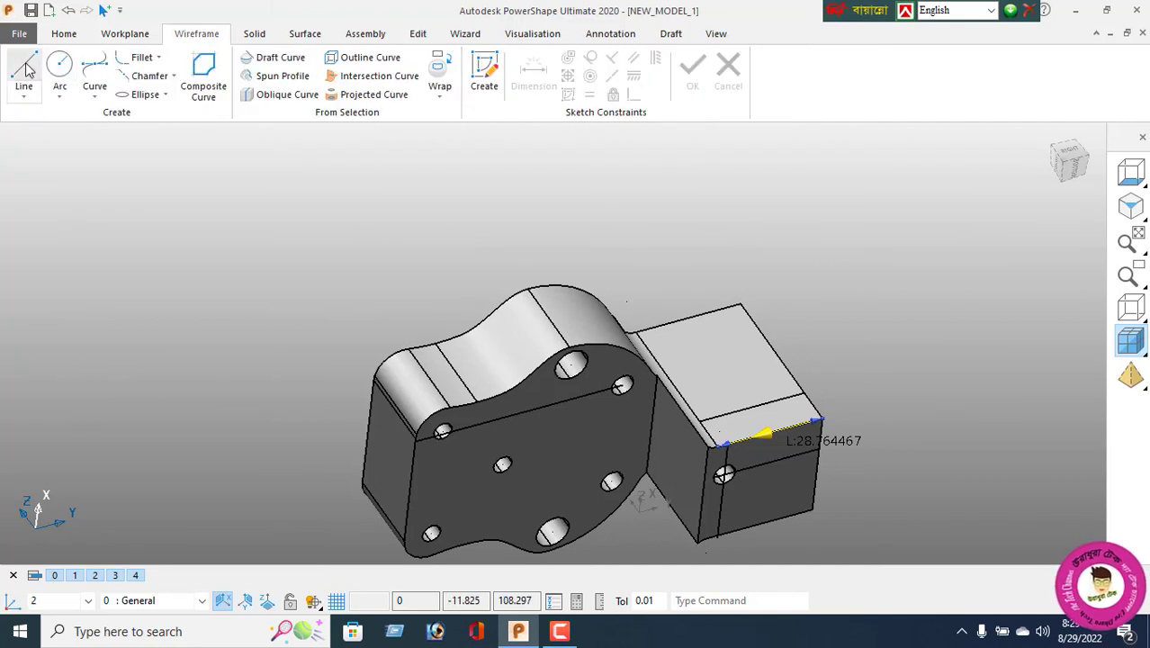
{"action": "key", "text": "l"}
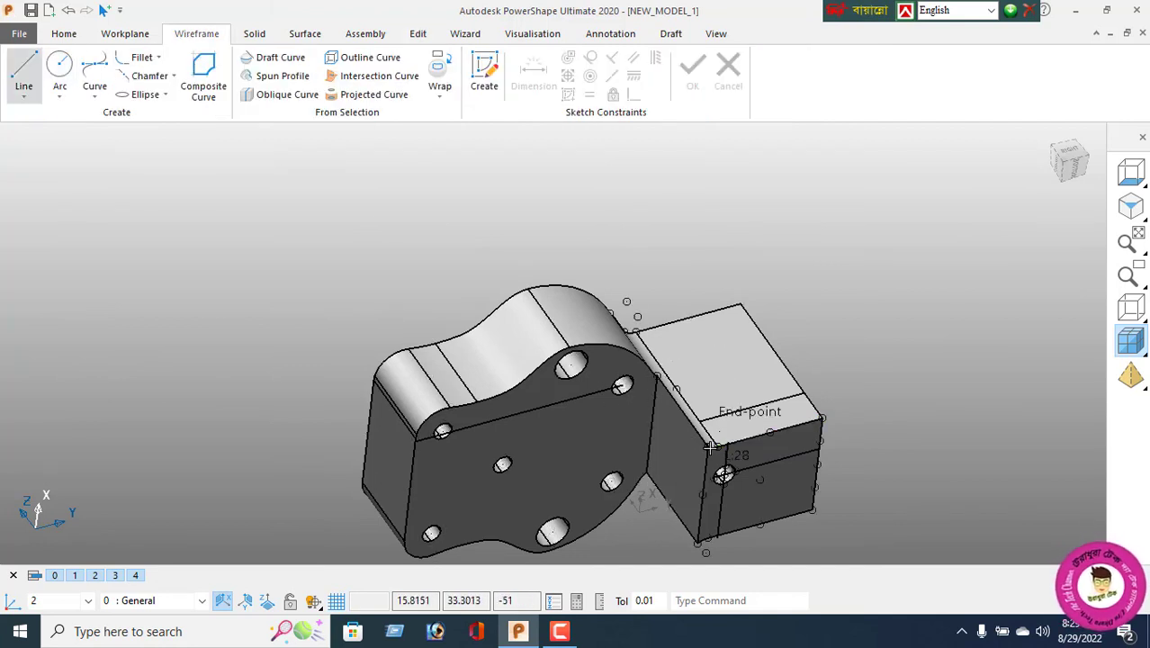
{"action": "left_click", "coordinate": [417, 34]}
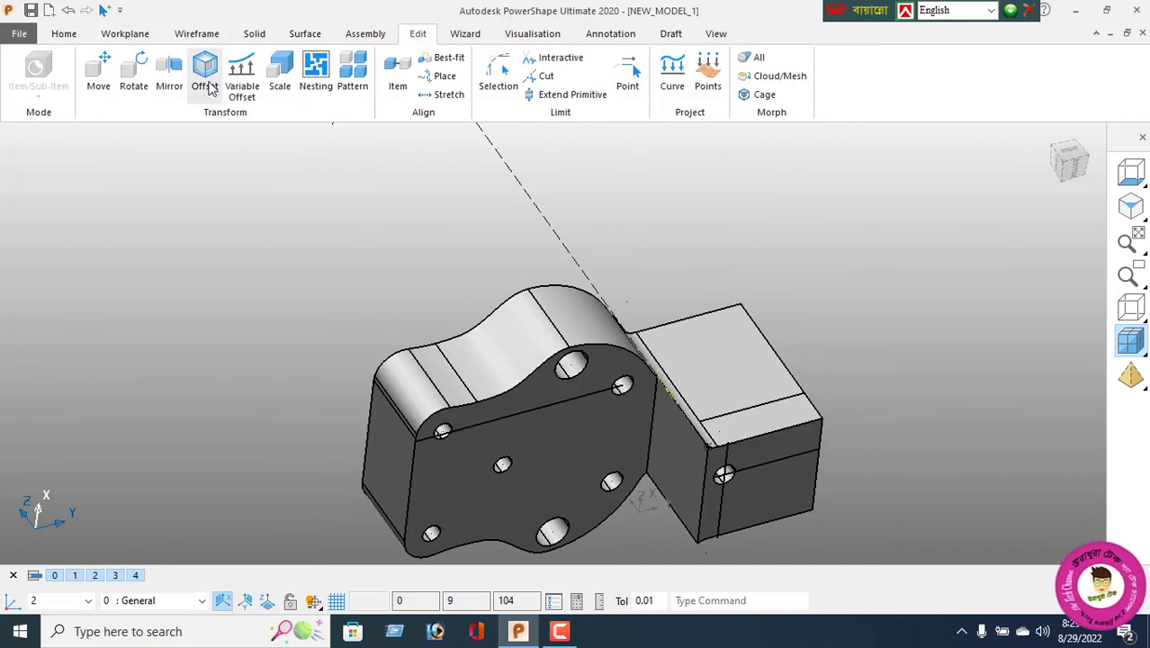
{"action": "left_click", "coordinate": [204, 68]}
{"action": "left_click", "coordinate": [248, 329]}
{"action": "type", "text": "10"}
{"action": "key", "text": "Return"}
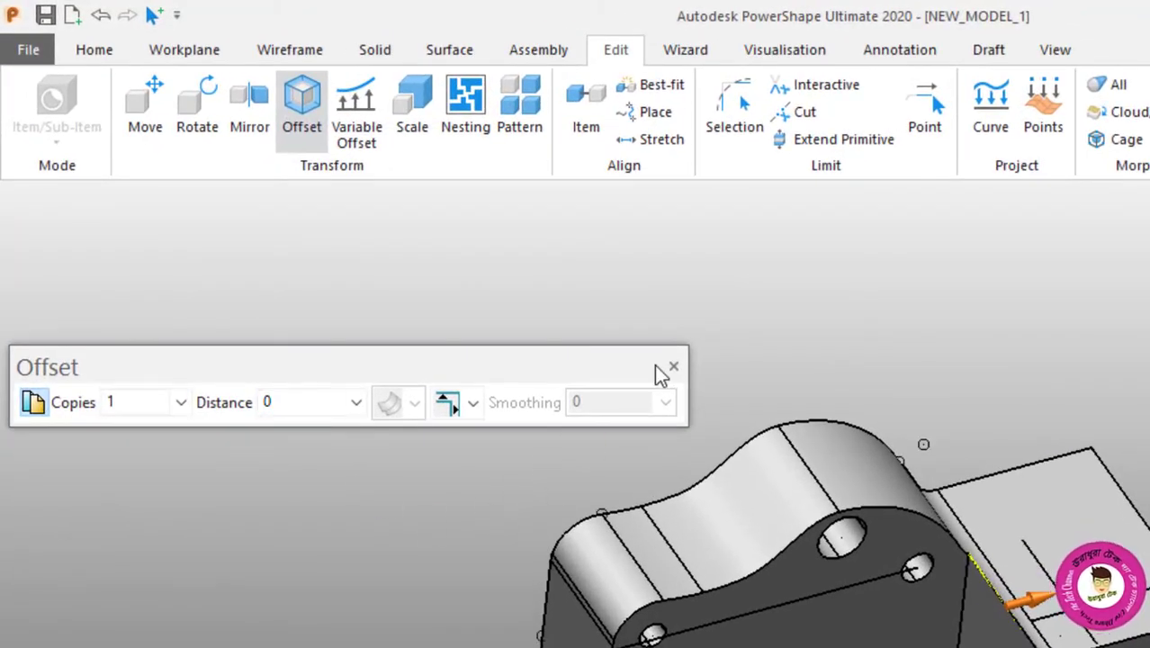
{"action": "left_click", "coordinate": [551, 299]}
Place a full circle where the two offset lines cross on the large side face and set its radius to 5 mm.
{"action": "left_click", "coordinate": [269, 46]}
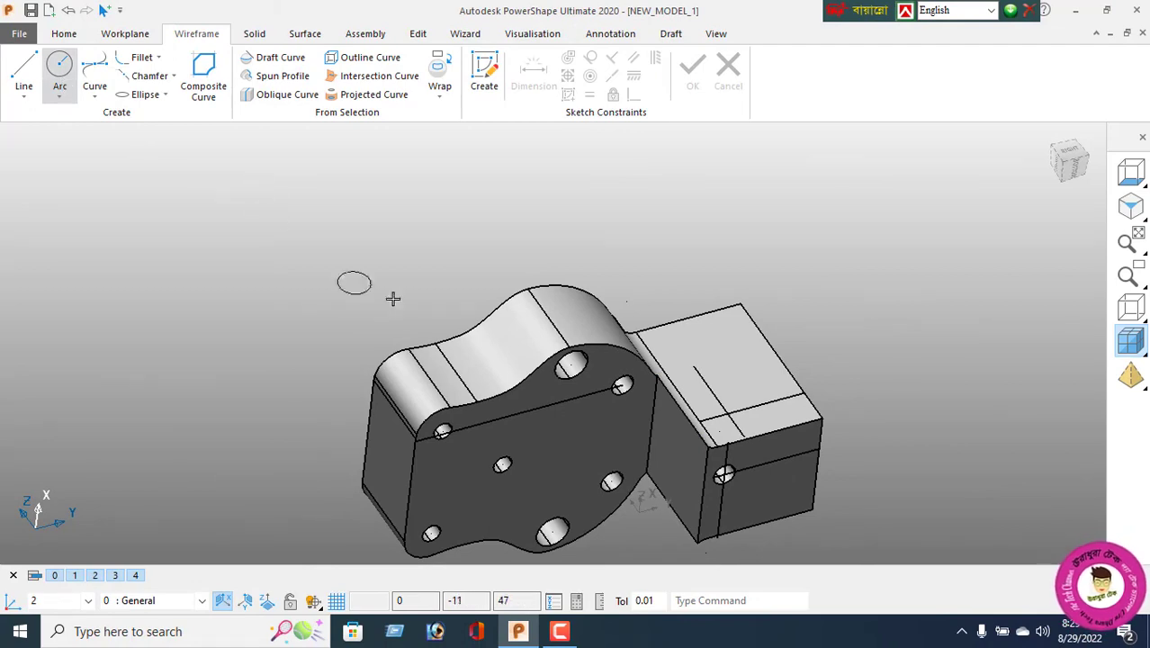
{"action": "left_click", "coordinate": [726, 412]}
{"action": "right_click", "coordinate": [372, 225]}
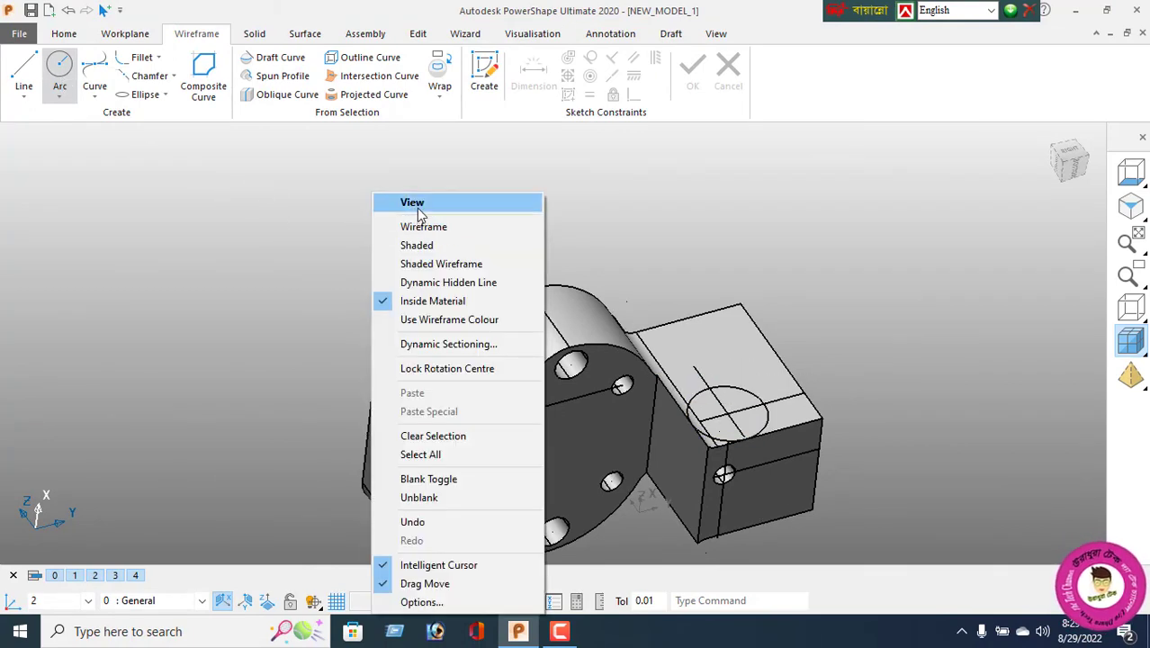
{"action": "key", "text": "Escape"}
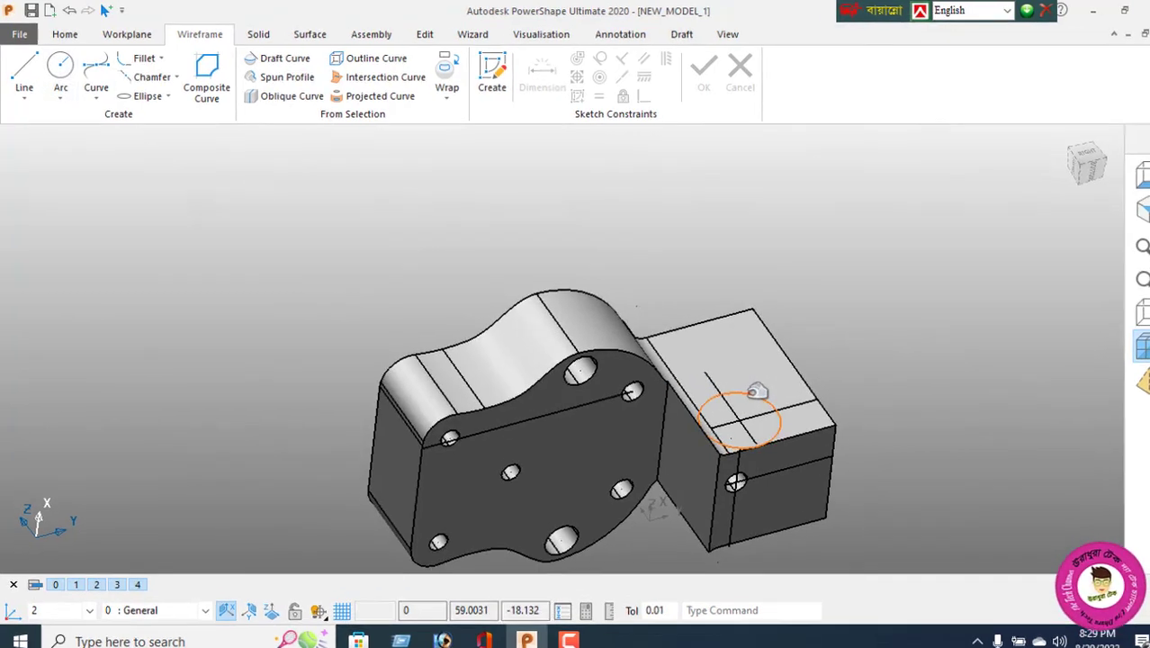
{"action": "double_click", "coordinate": [753, 392]}
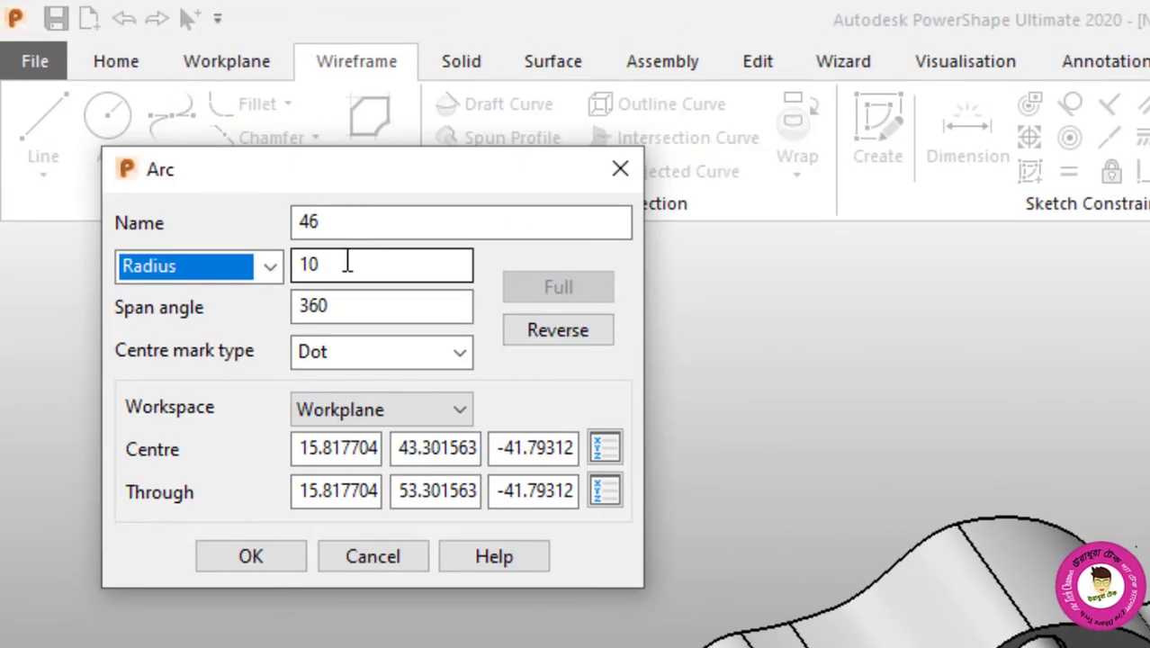
{"action": "left_click_drag", "start_coordinate": [194, 146], "coordinate": [163, 159]}
{"action": "type", "text": "5"}
{"action": "key", "text": "Return"}
{"action": "left_click", "coordinate": [250, 555]}
Cut the 5 mm radius circle into the neck block's large side face with a Blind type cut 20 mm deep.
{"action": "left_click", "coordinate": [460, 61]}
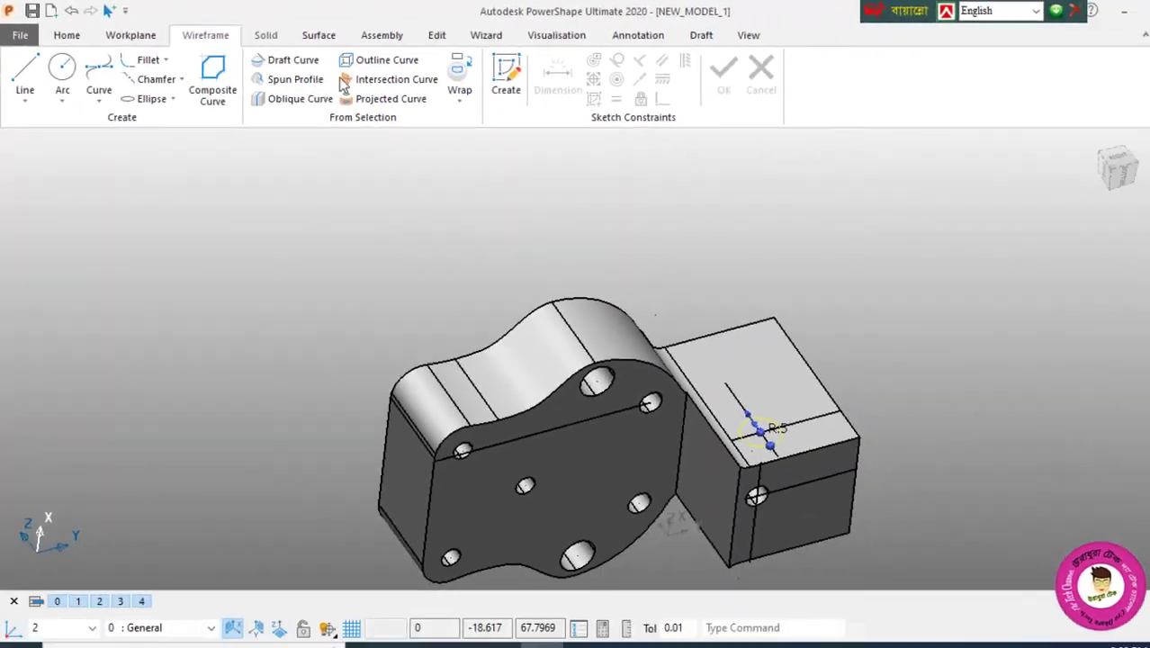
{"action": "left_click", "coordinate": [617, 57]}
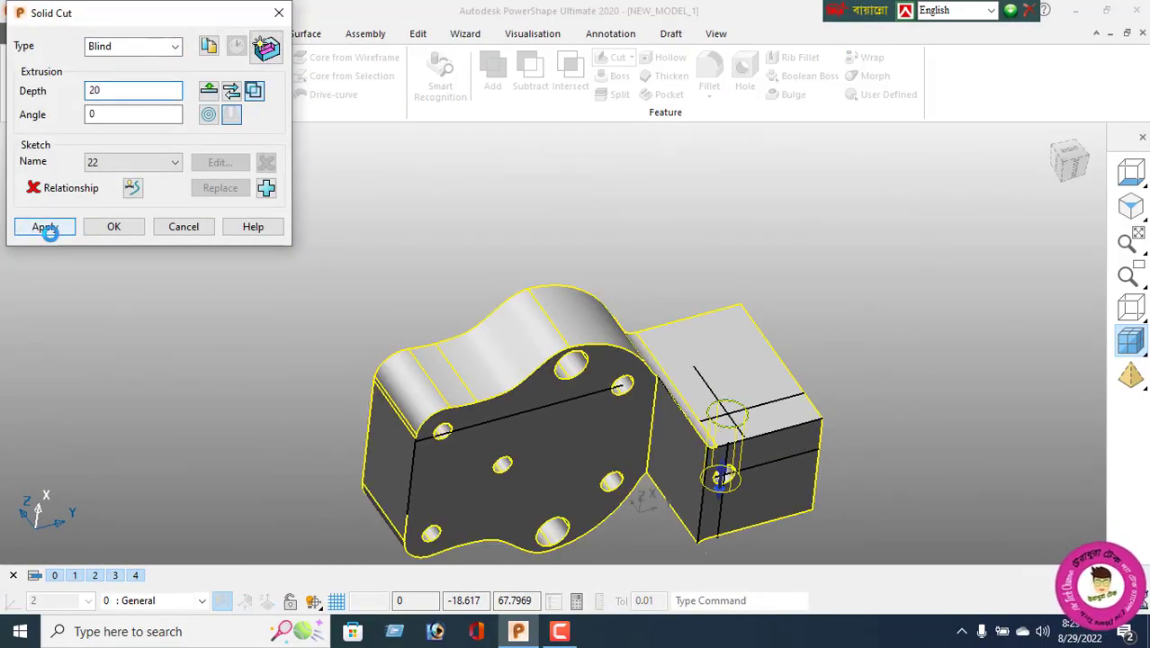
{"action": "left_click", "coordinate": [185, 231]}
{"action": "right_click", "coordinate": [217, 248]}
{"action": "left_click", "coordinate": [713, 443]}
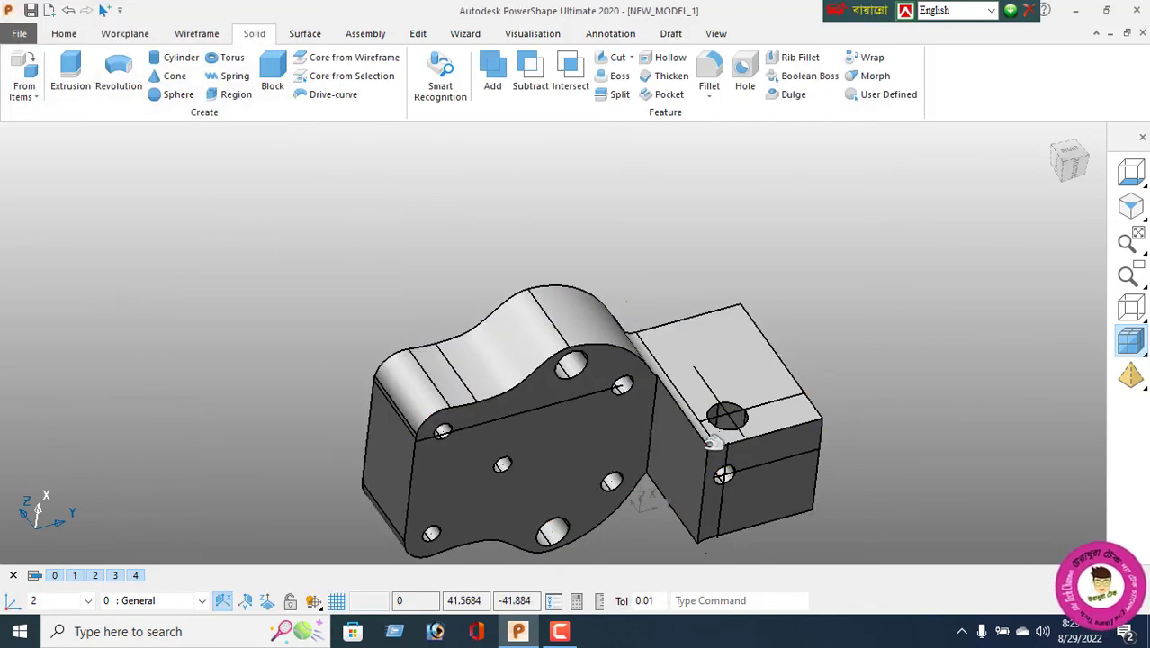